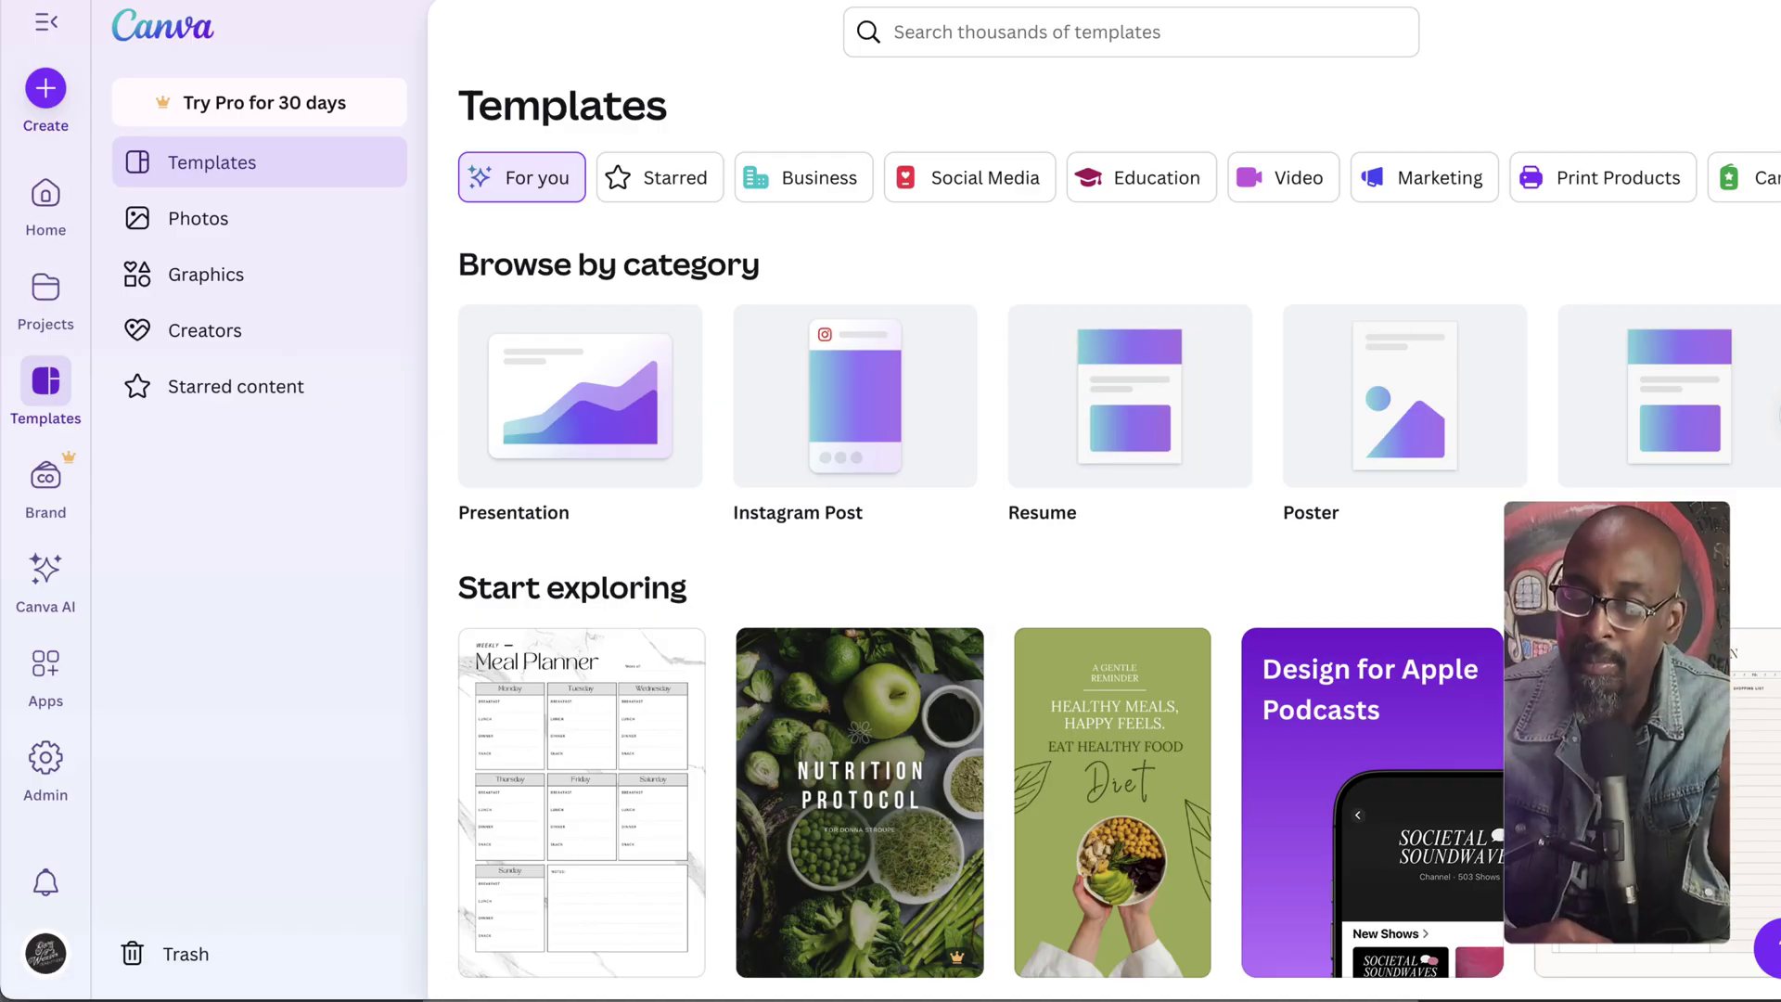
Step: Look over Canva's template categories and read the FTC and New York Times articles on Adobe's subscription cancellations
{"action": "scroll", "coordinate": [1113, 177], "scroll_direction": "right", "scroll_amount": 2}
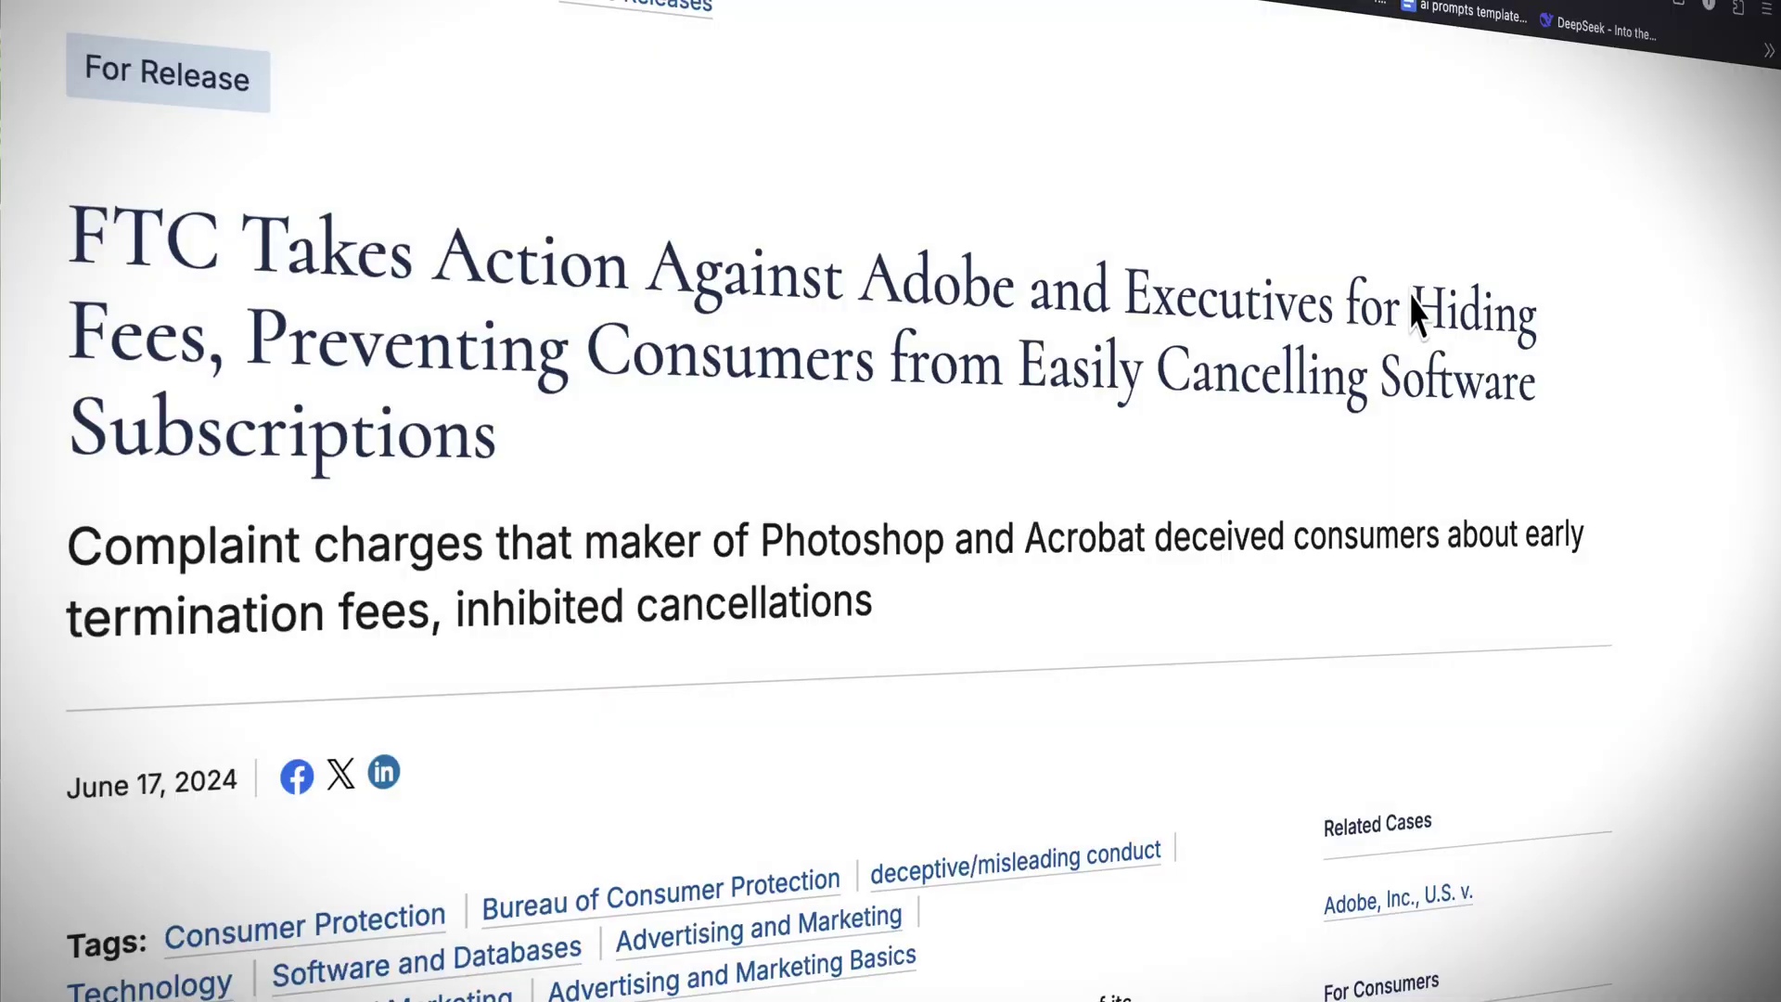
{"action": "scroll", "coordinate": [1509, 350], "scroll_direction": "down", "scroll_amount": 3}
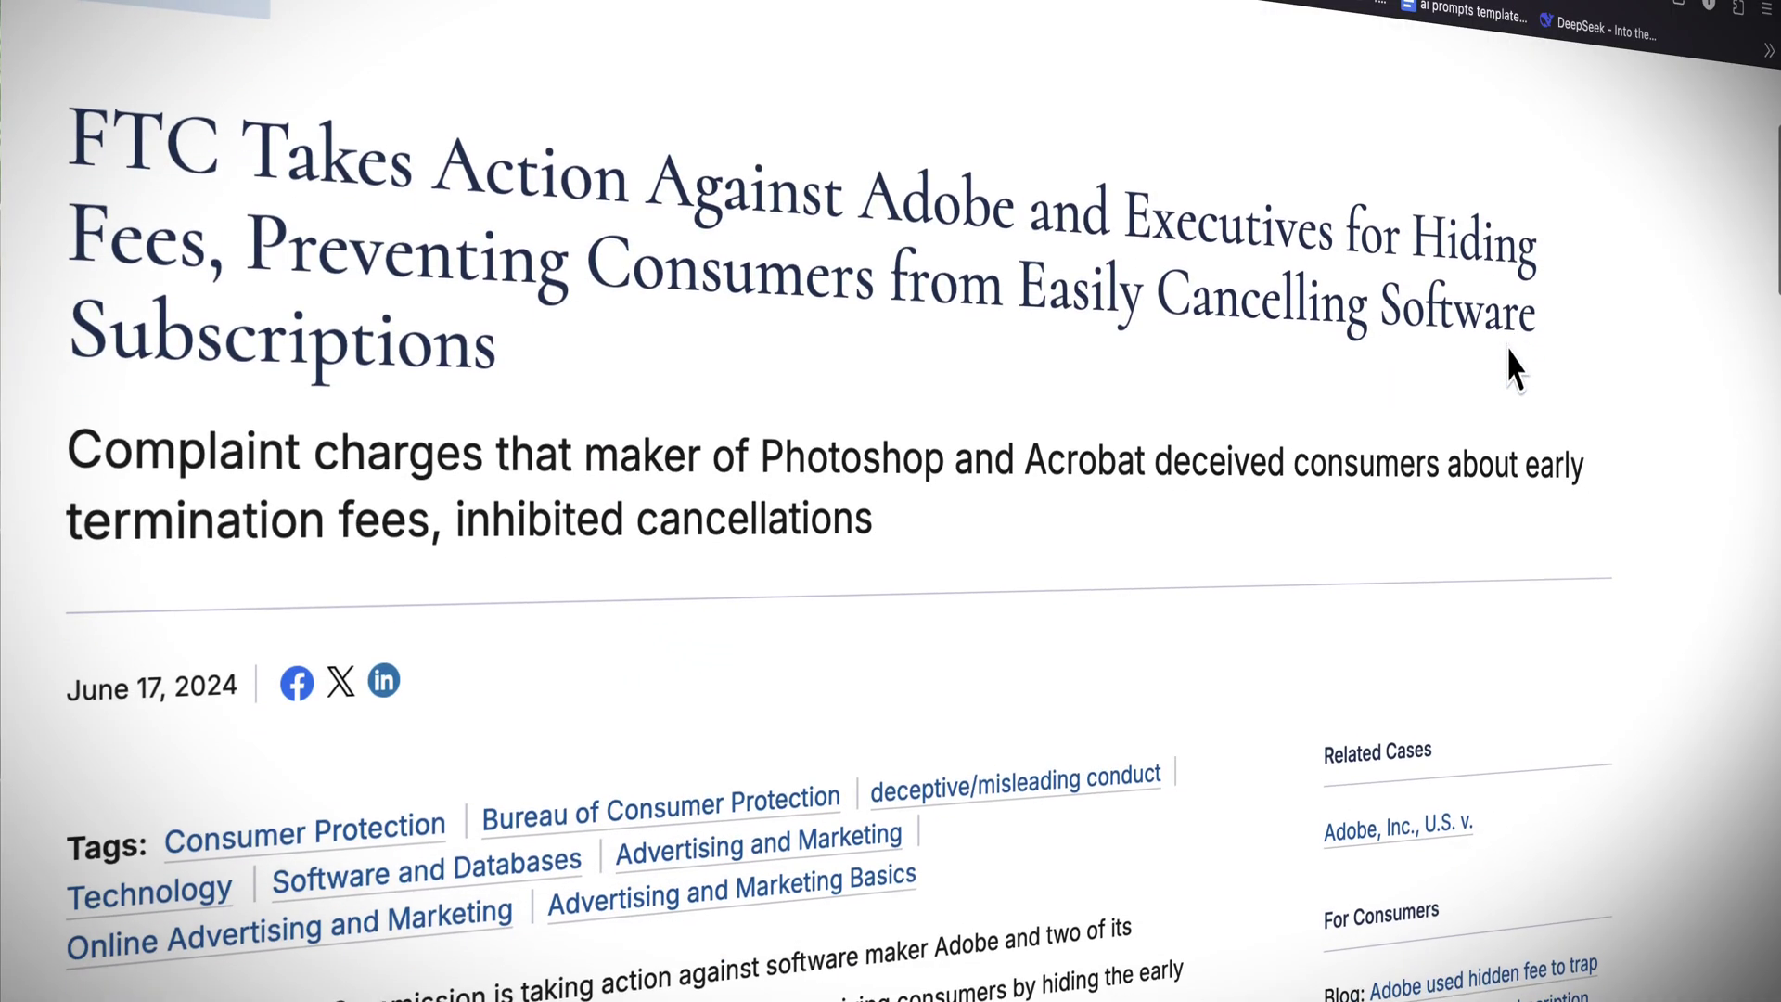
{"action": "scroll", "coordinate": [1509, 367], "scroll_direction": "down", "scroll_amount": 1}
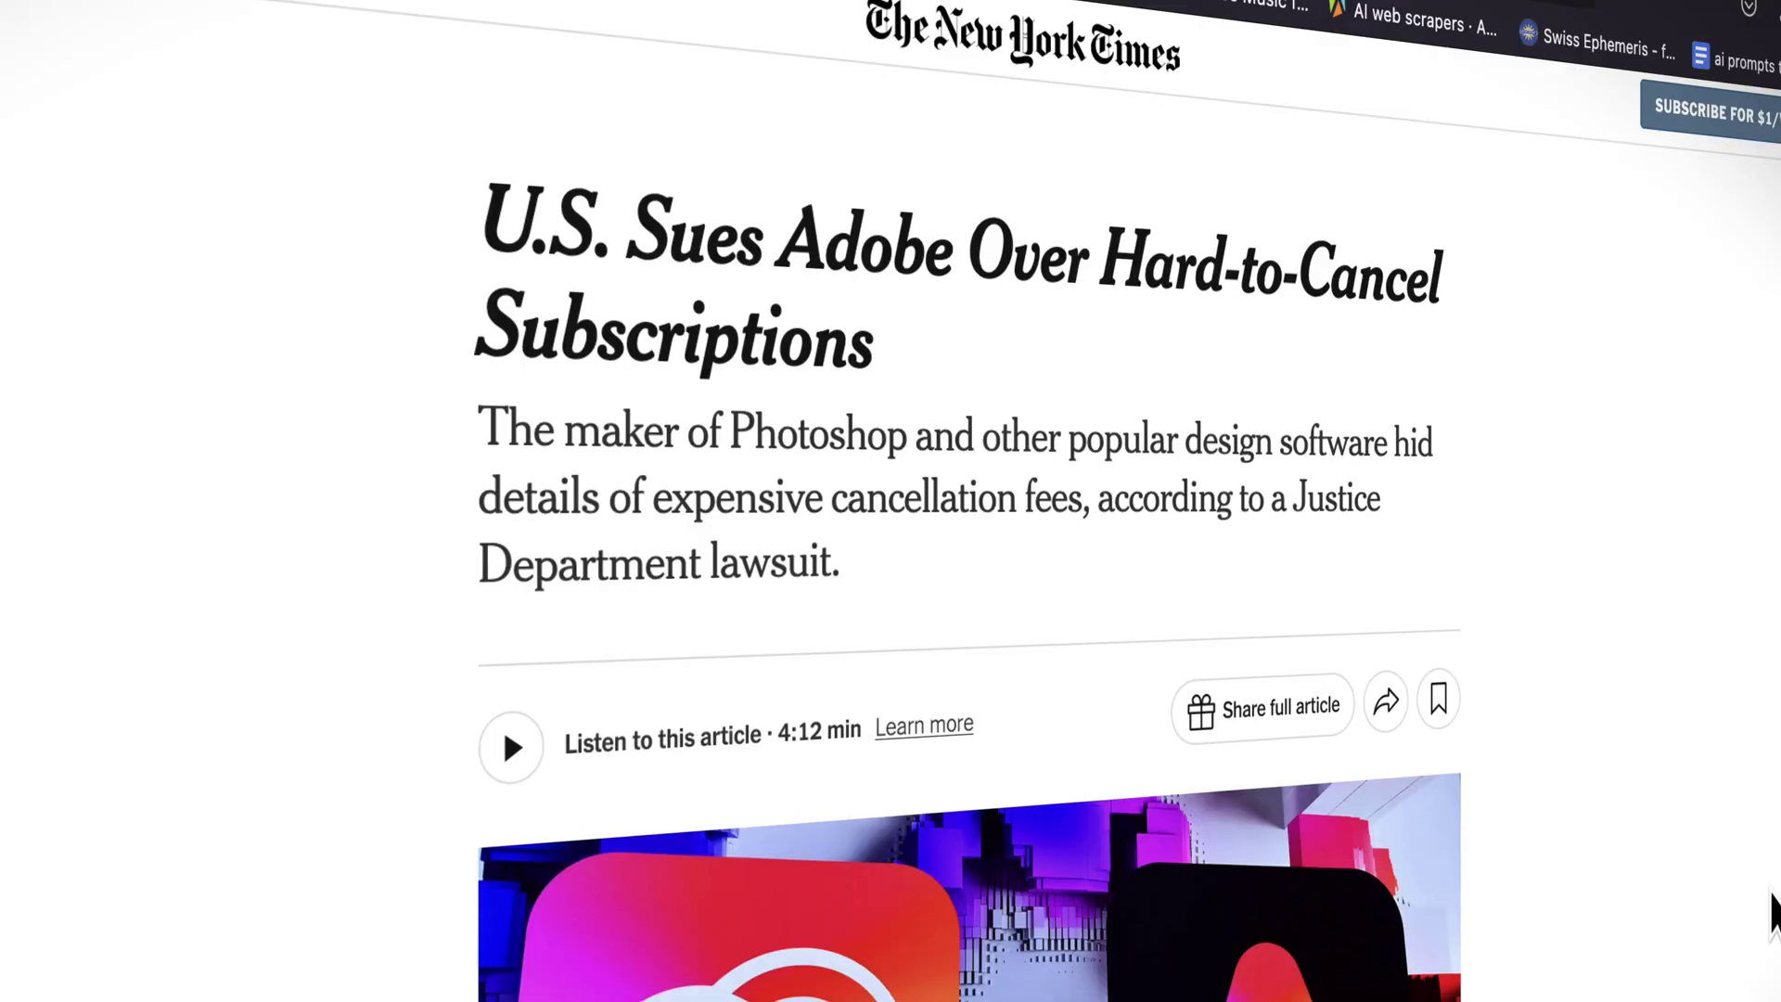
{"action": "scroll", "coordinate": [1773, 913], "scroll_direction": "down", "scroll_amount": 1}
{"action": "scroll", "coordinate": [1773, 914], "scroll_direction": "down", "scroll_amount": 4}
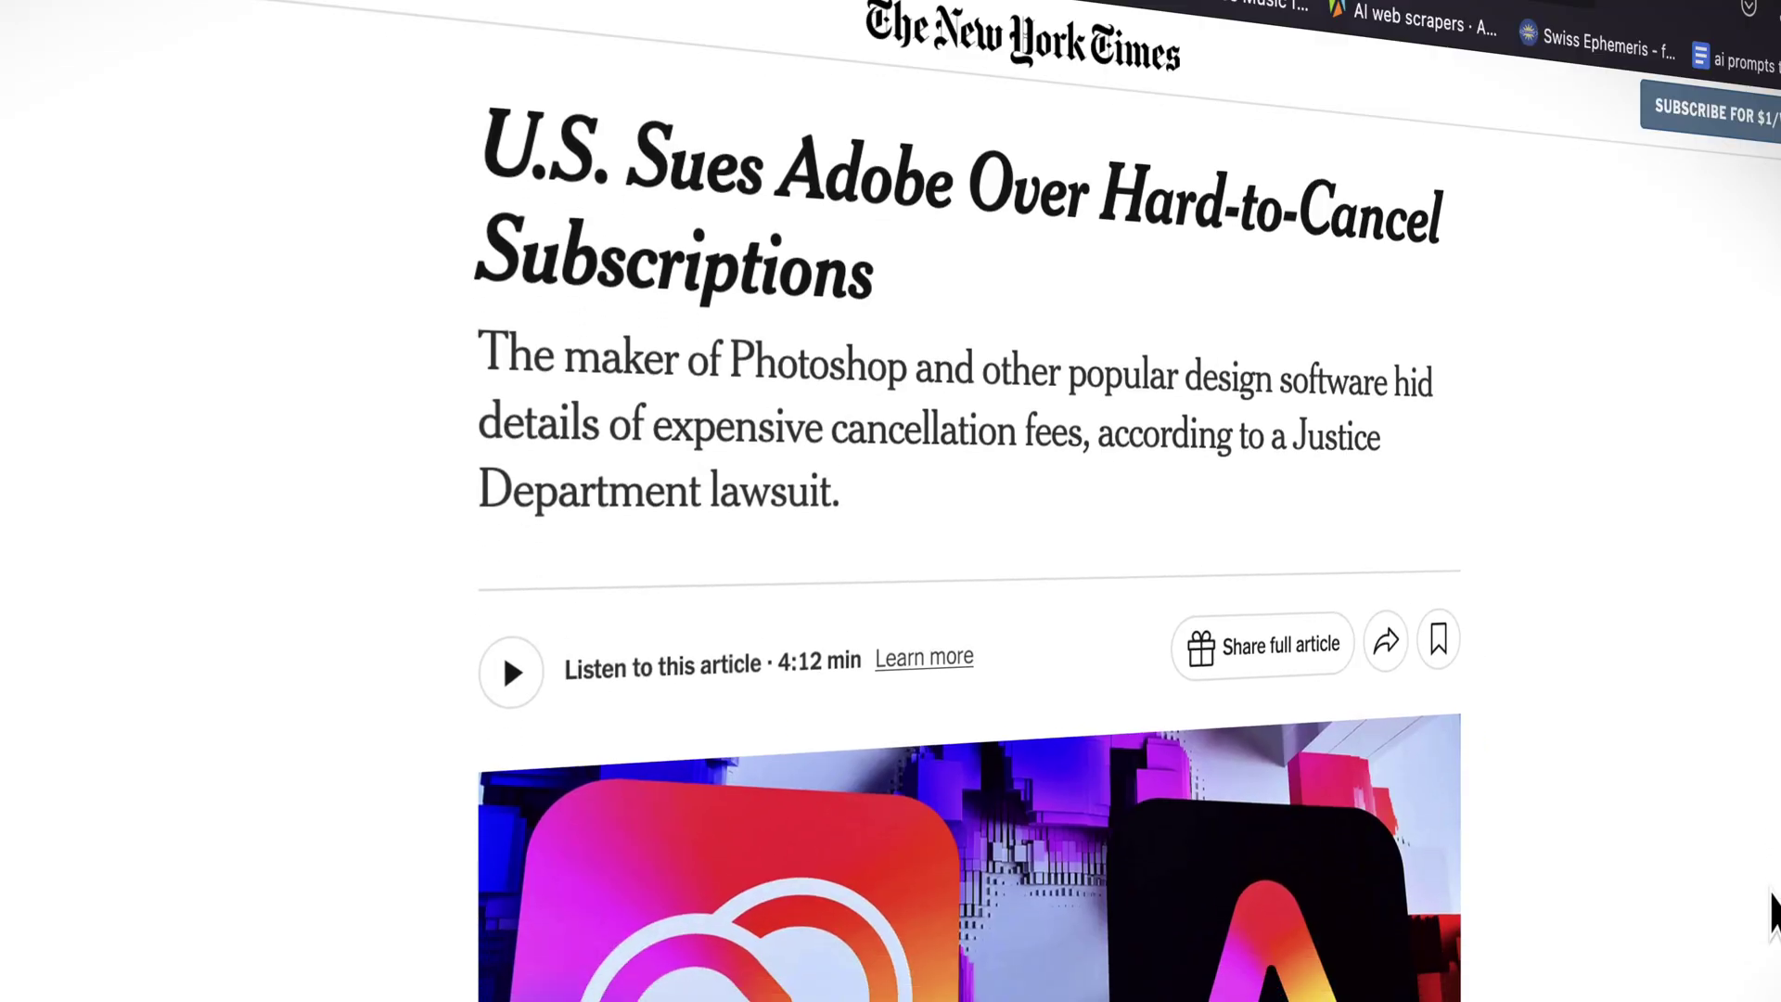
{"action": "scroll", "coordinate": [1773, 914], "scroll_direction": "down", "scroll_amount": 5}
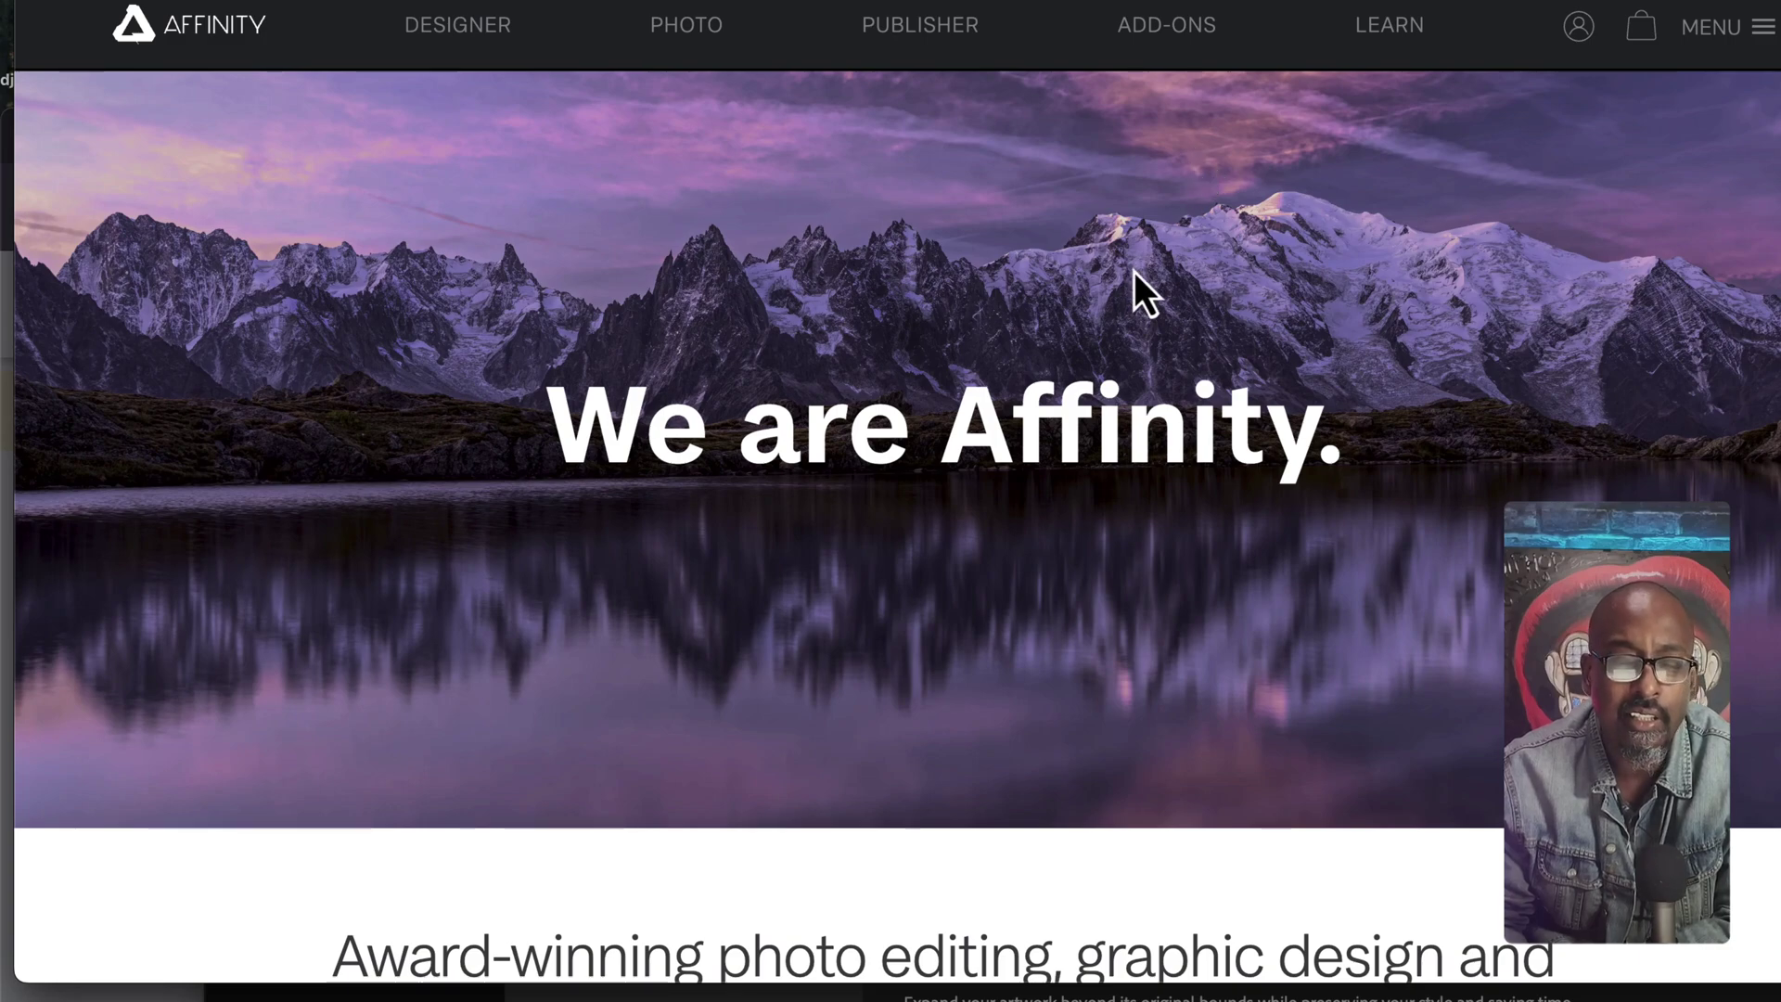
Step: Review the Affinity homepage's features and customer ratings, and read the article on Canva acquiring Affinity
{"action": "scroll", "coordinate": [1117, 419], "scroll_direction": "down", "scroll_amount": 3}
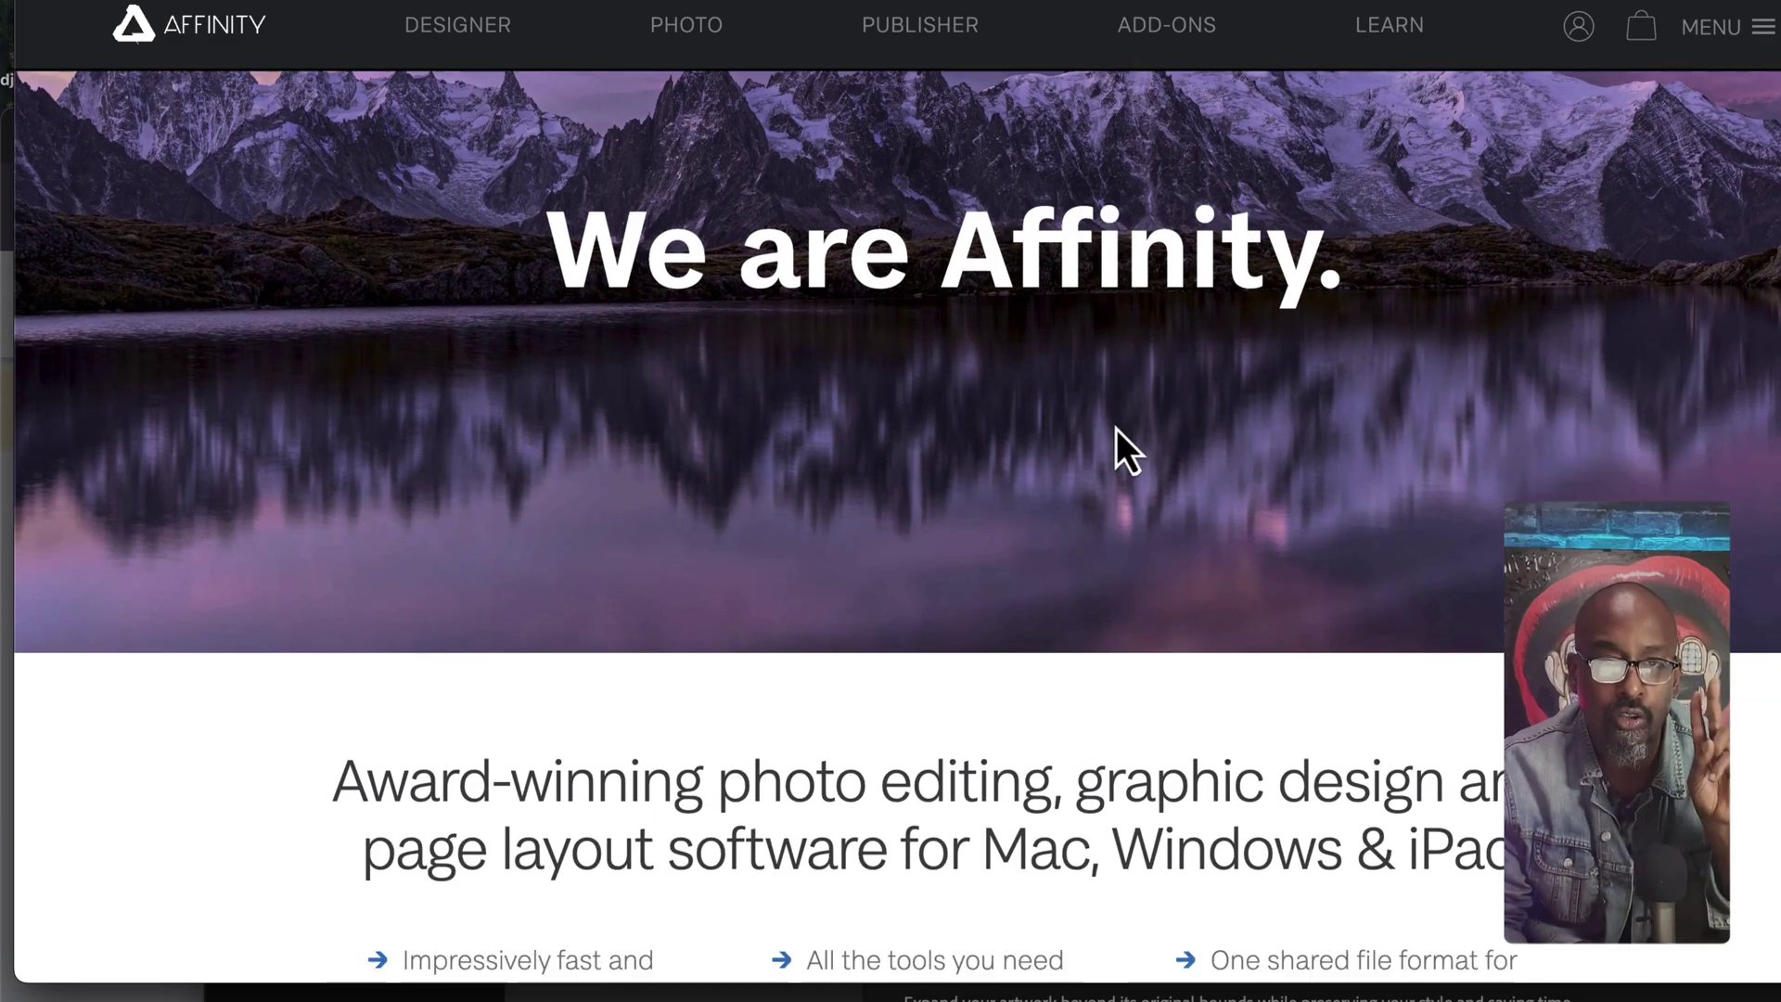
{"action": "scroll", "coordinate": [1115, 429], "scroll_direction": "down", "scroll_amount": 10}
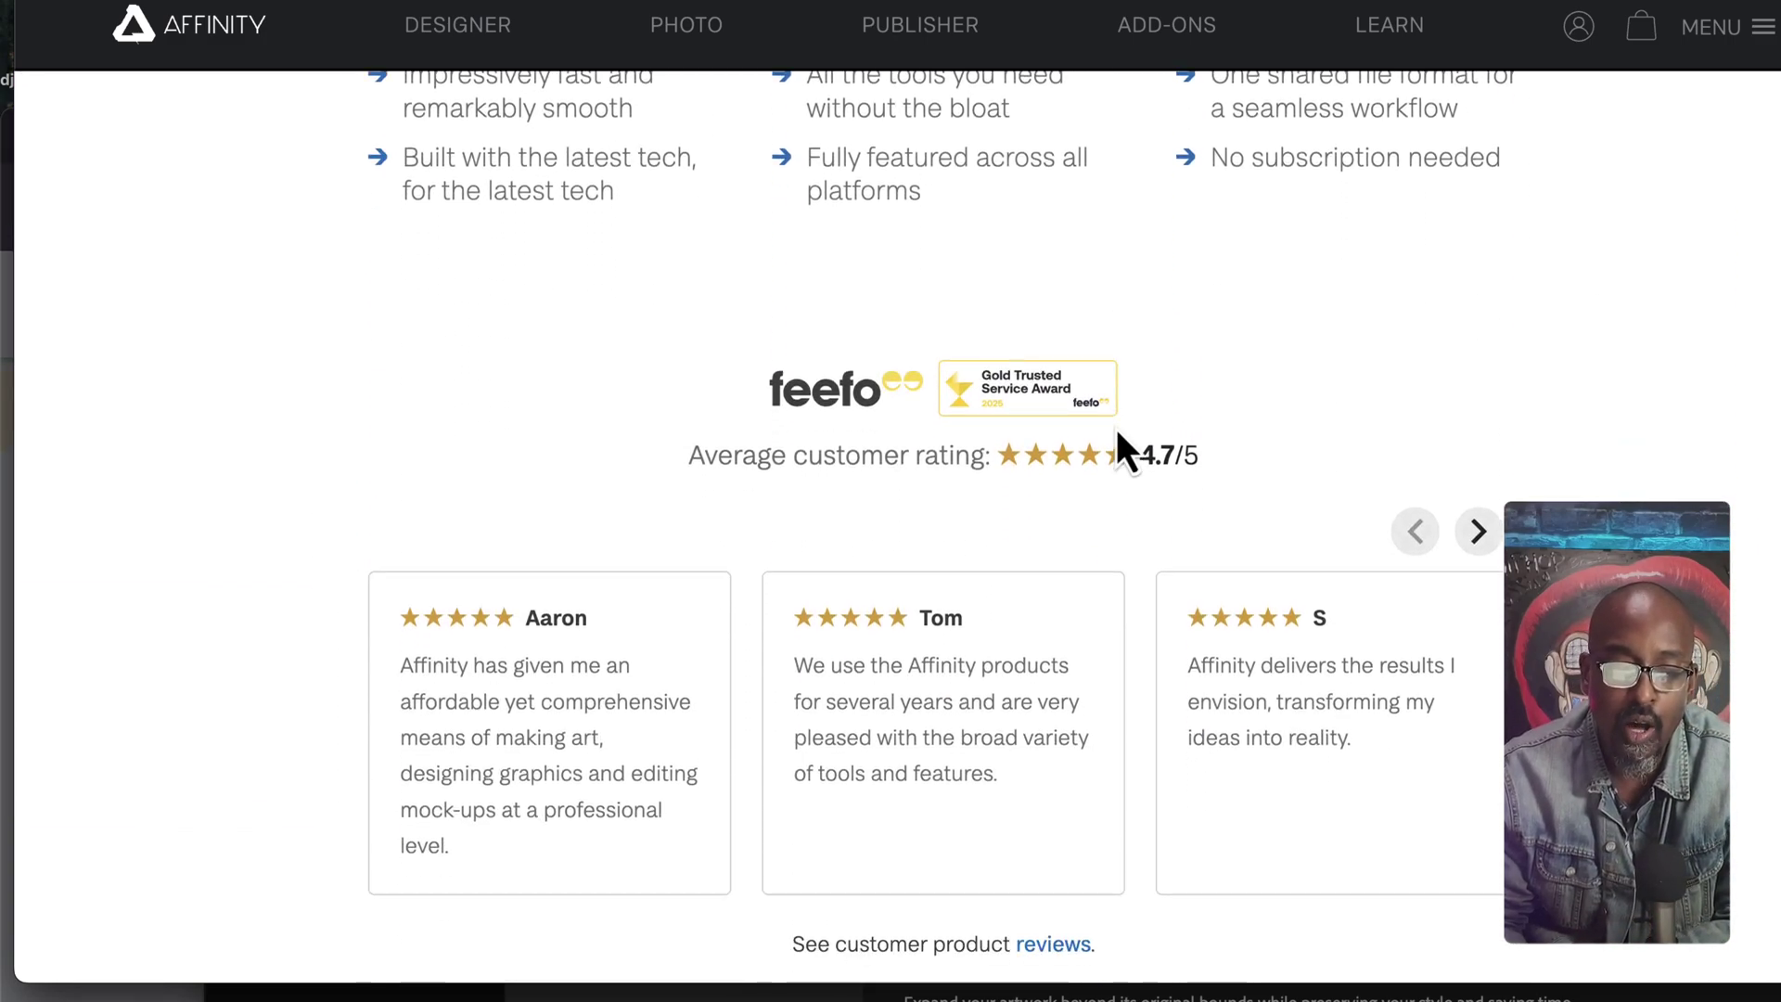
{"action": "scroll", "coordinate": [1116, 428], "scroll_direction": "down", "scroll_amount": 4}
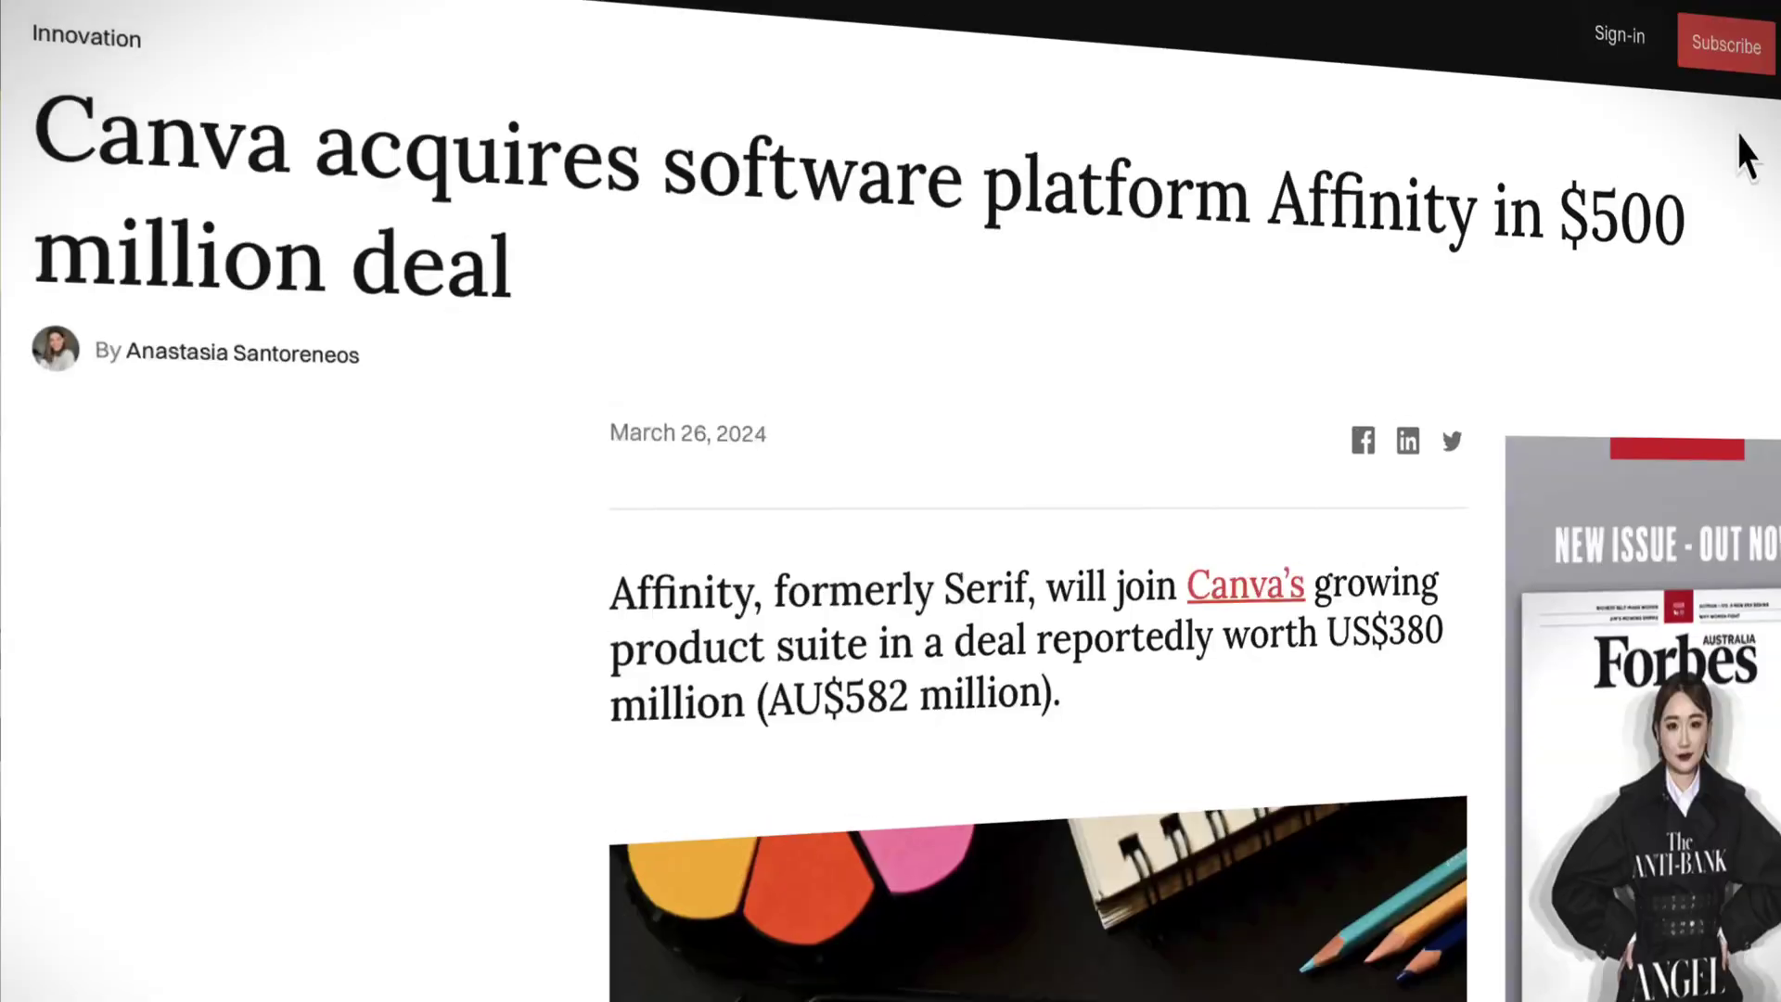
{"action": "scroll", "coordinate": [1734, 129], "scroll_direction": "down", "scroll_amount": 2}
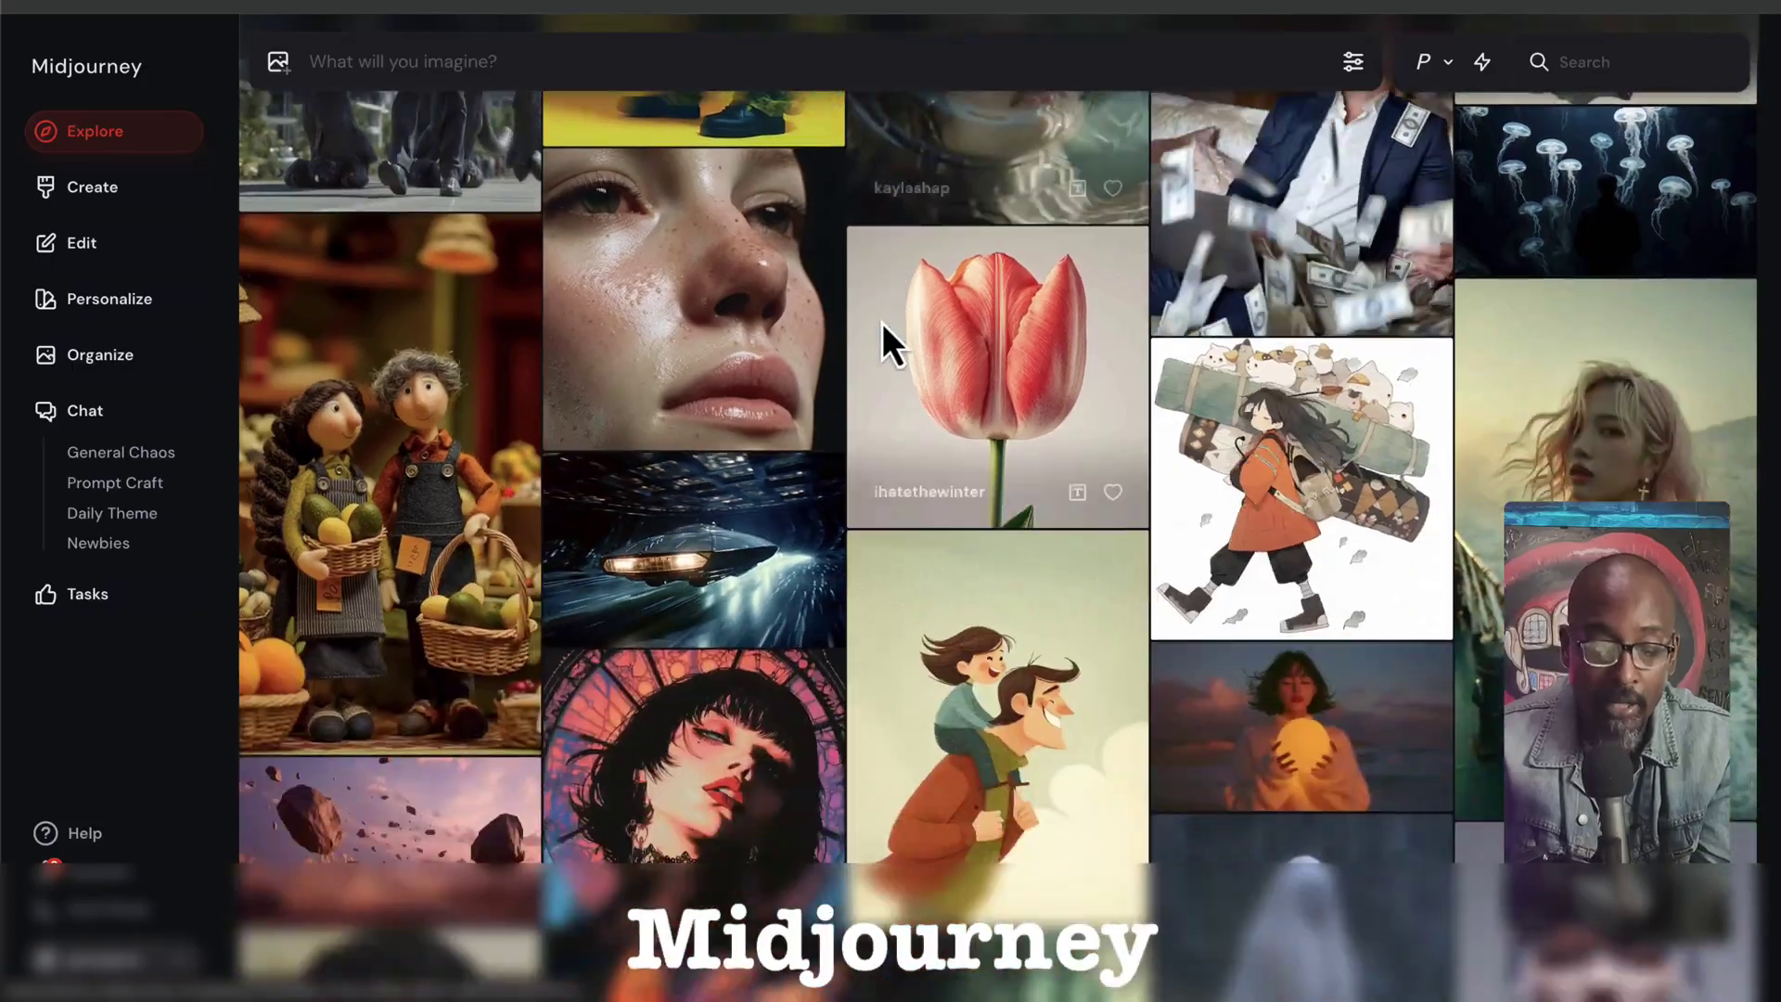
Step: Browse the community image galleries of Midjourney, Leonardo.Ai and Ideogram
{"action": "scroll", "coordinate": [882, 323], "scroll_direction": "down", "scroll_amount": 15}
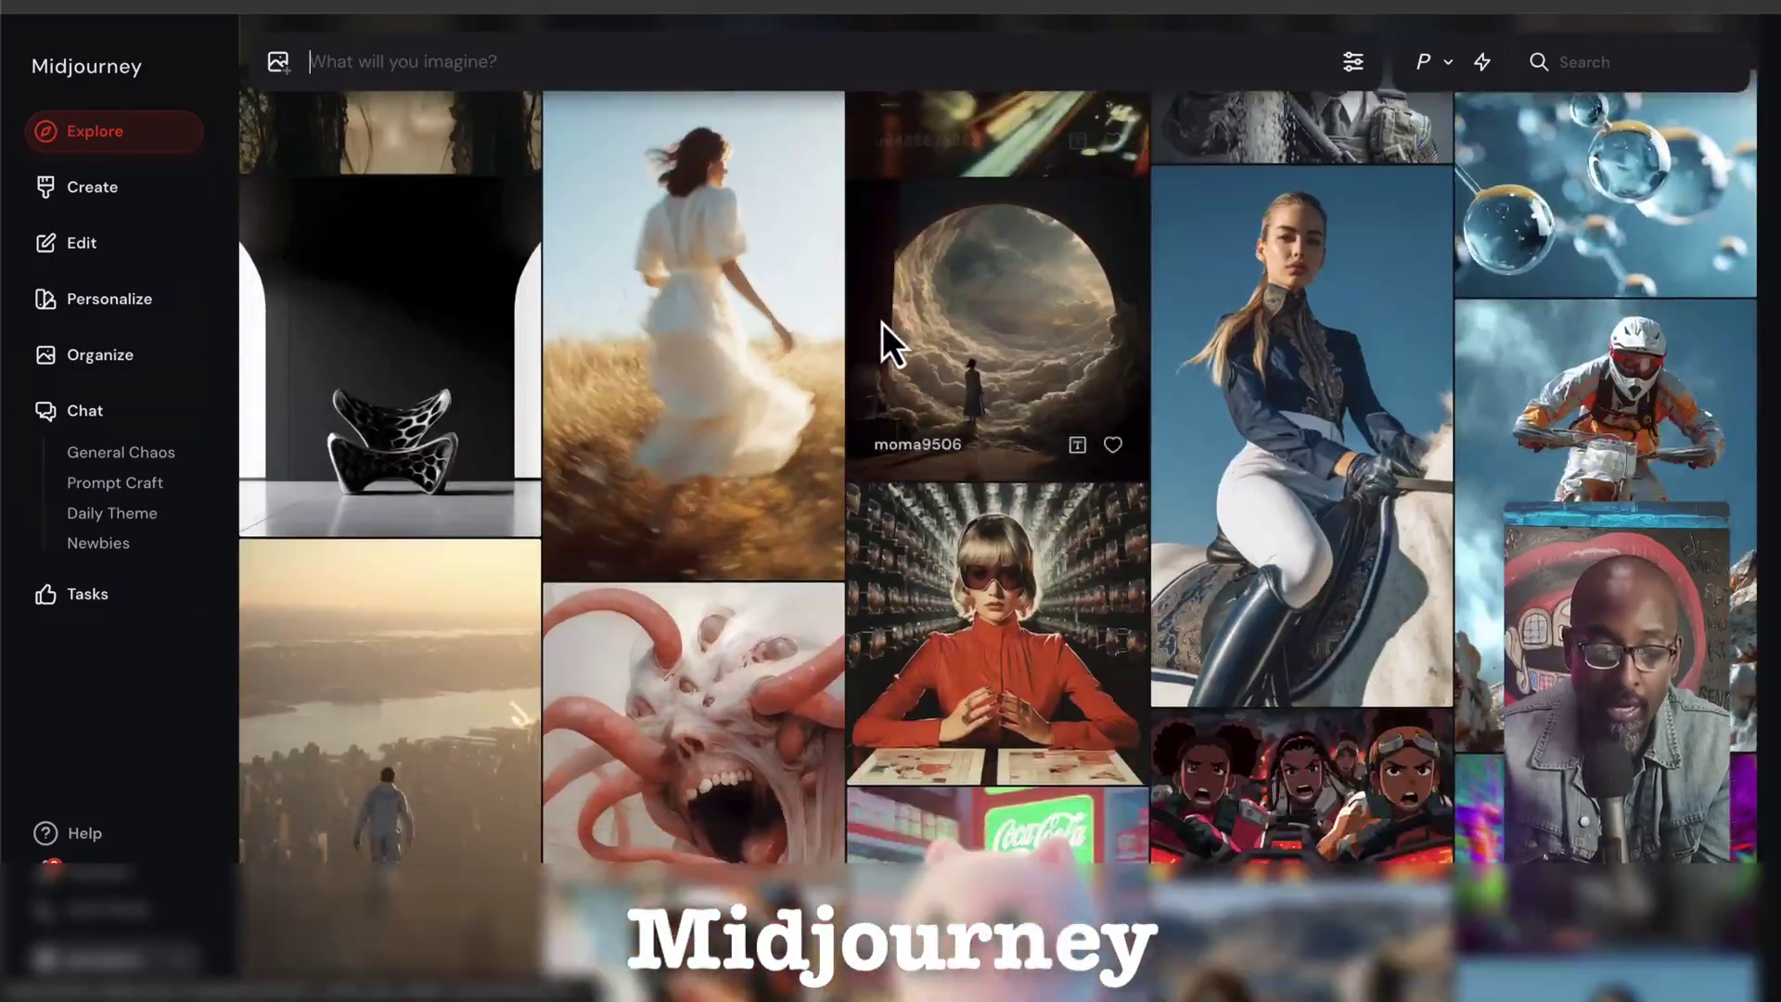
{"action": "scroll", "coordinate": [755, 40], "scroll_direction": "down", "scroll_amount": 5}
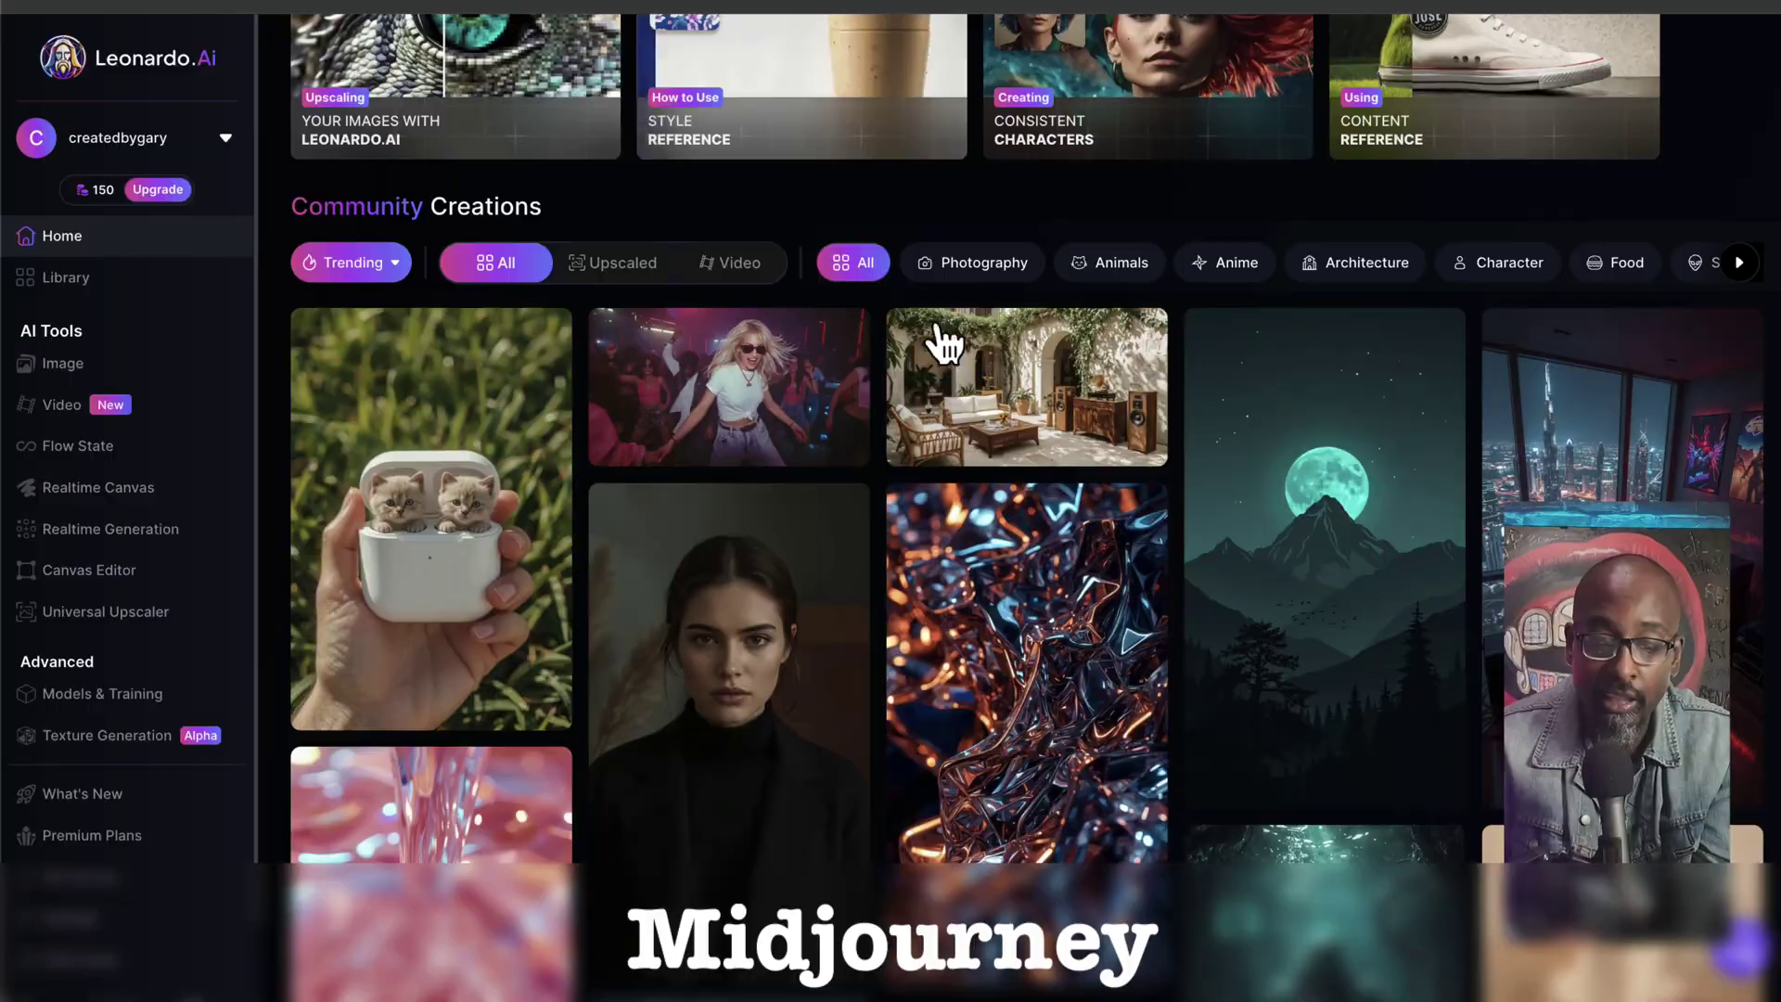
{"action": "scroll", "coordinate": [993, 424], "scroll_direction": "down", "scroll_amount": 15}
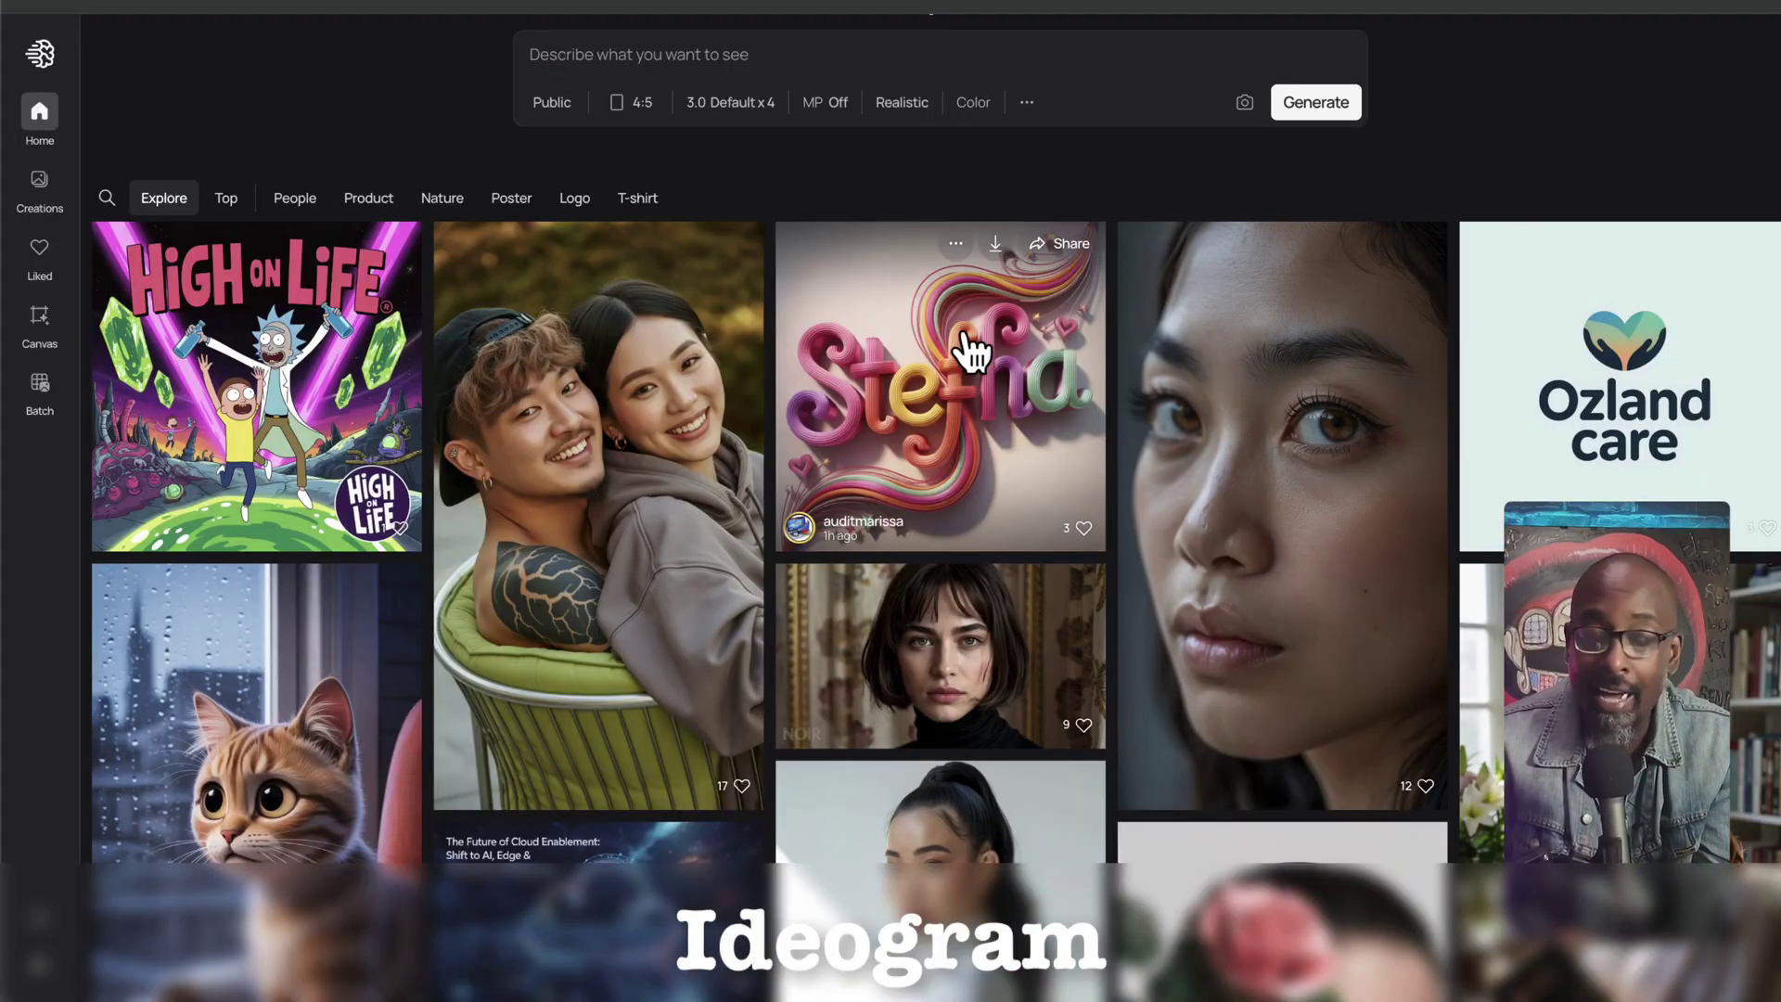
{"action": "scroll", "coordinate": [971, 351], "scroll_direction": "down", "scroll_amount": 2}
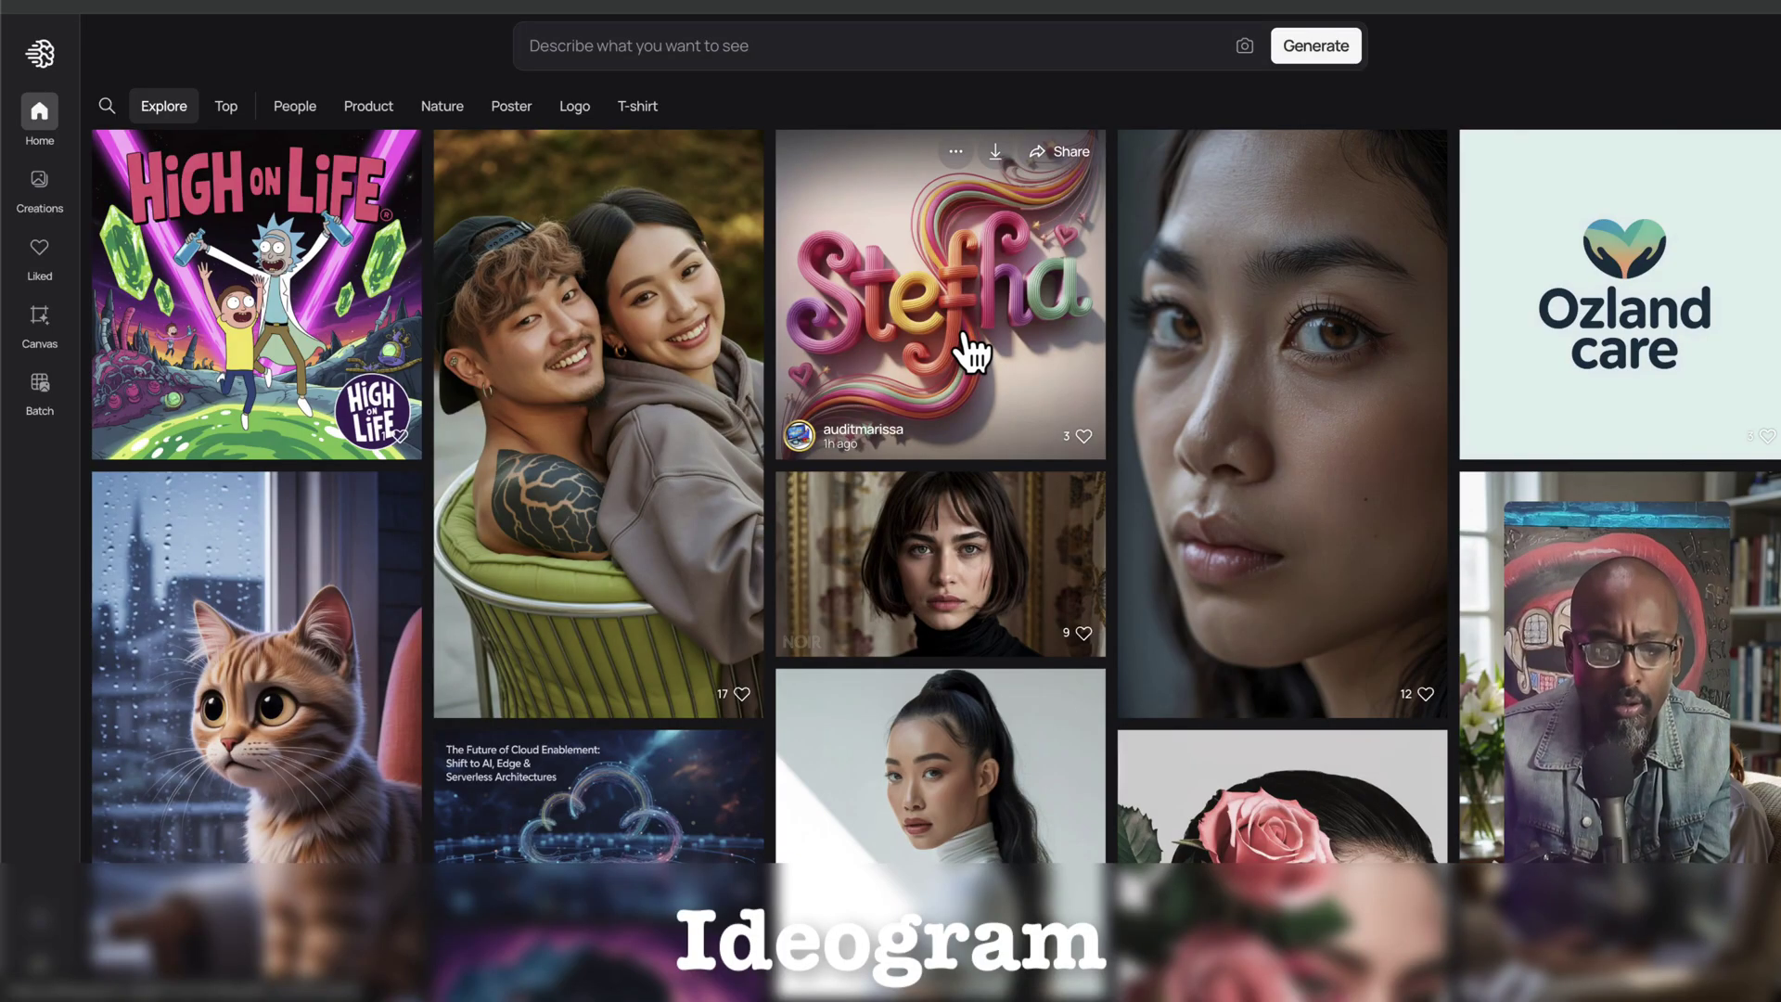
{"action": "scroll", "coordinate": [971, 351], "scroll_direction": "up", "scroll_amount": 2}
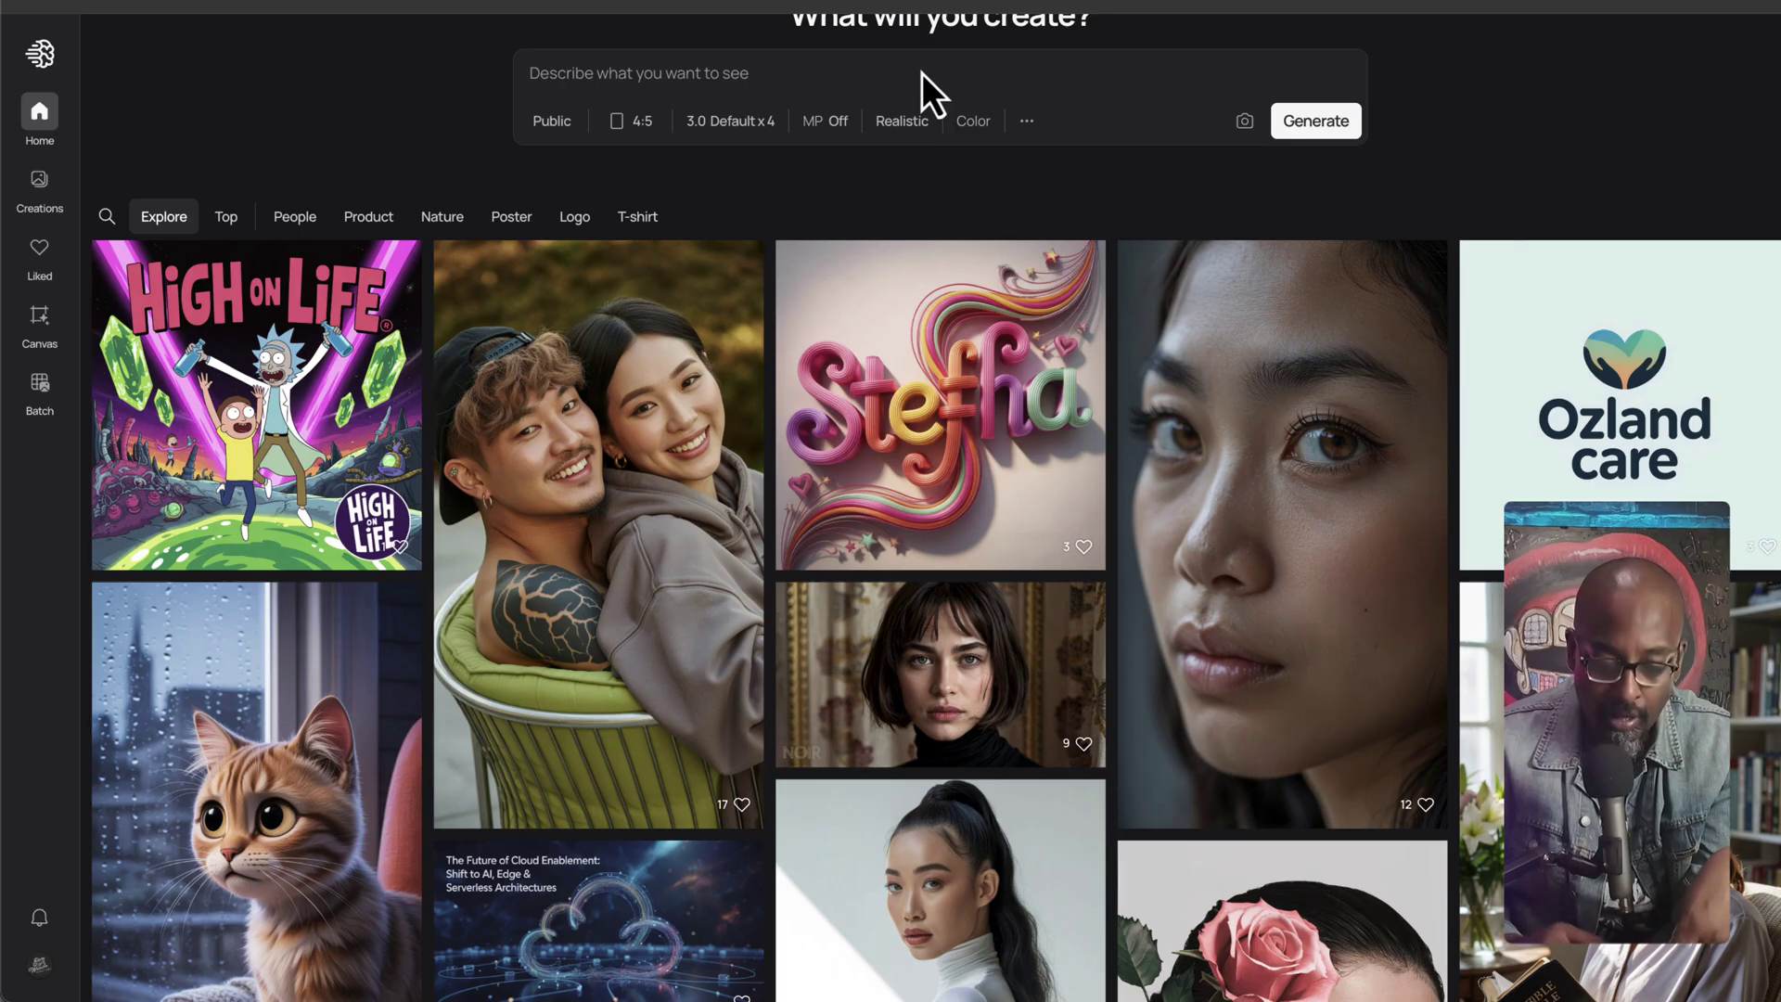
Step: Set the image style to Design and the aspect ratio to 1:1 (Square)
{"action": "left_click", "coordinate": [903, 120]}
{"action": "left_click", "coordinate": [1034, 355]}
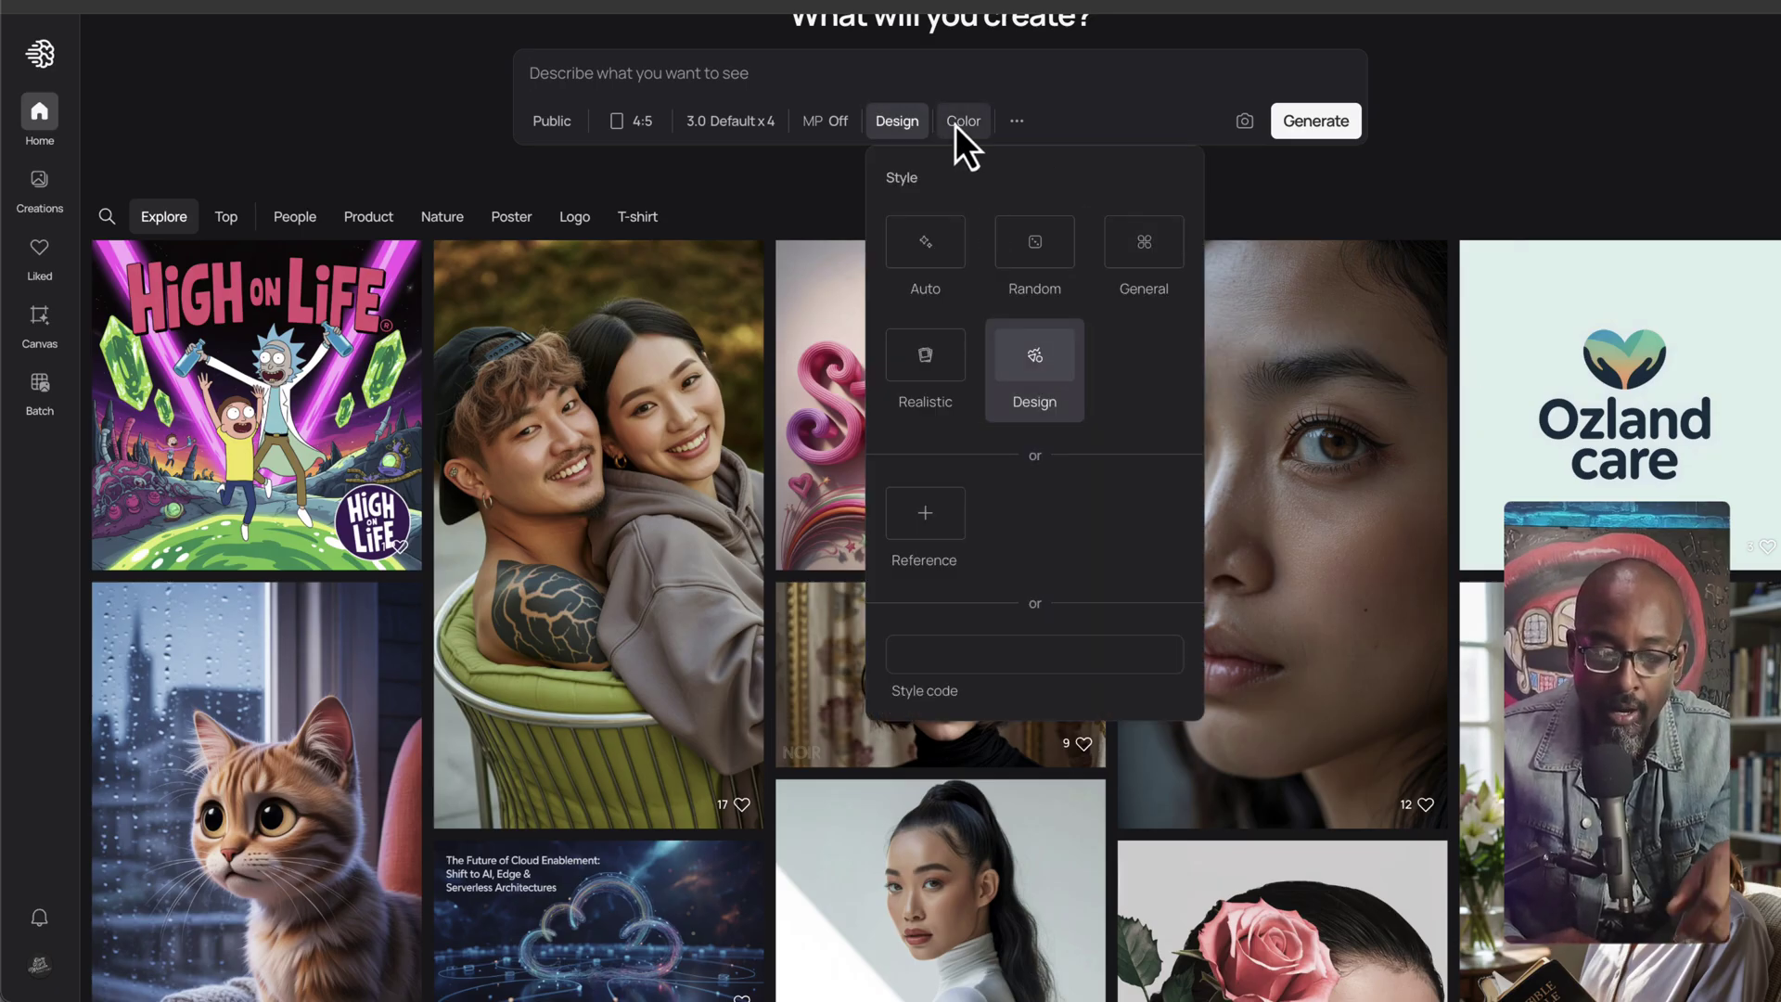
{"action": "left_click", "coordinate": [650, 119]}
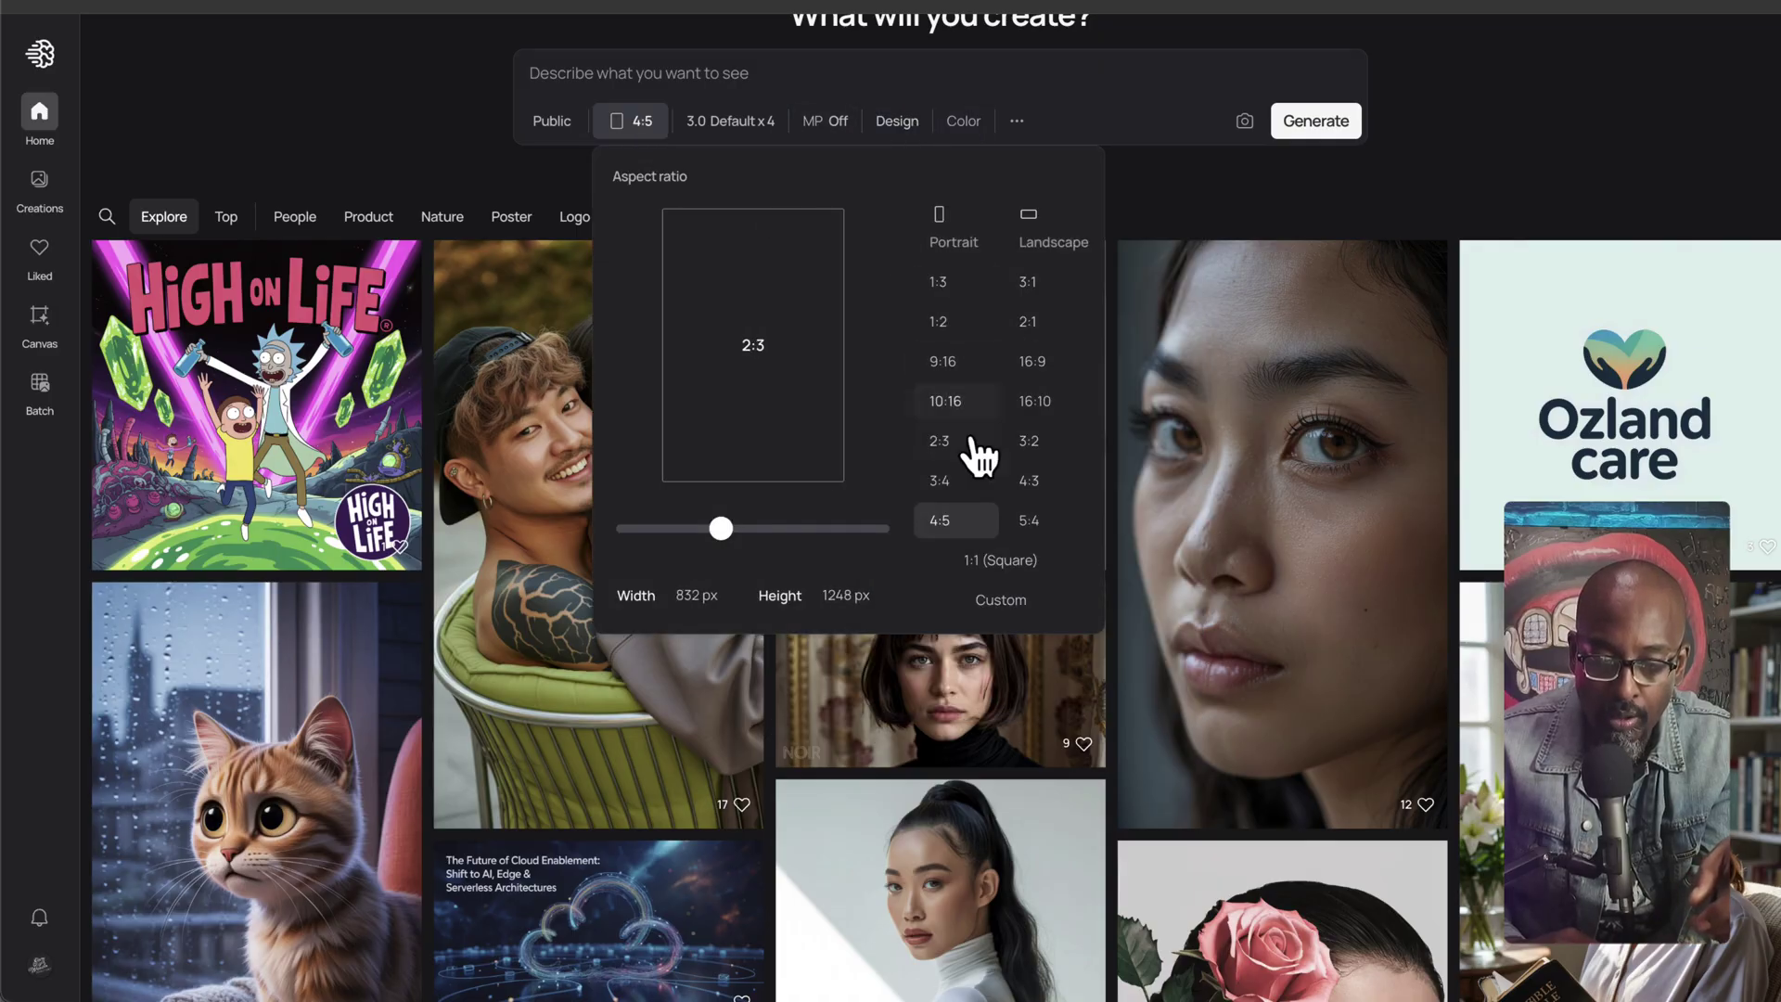
{"action": "left_click", "coordinate": [999, 568]}
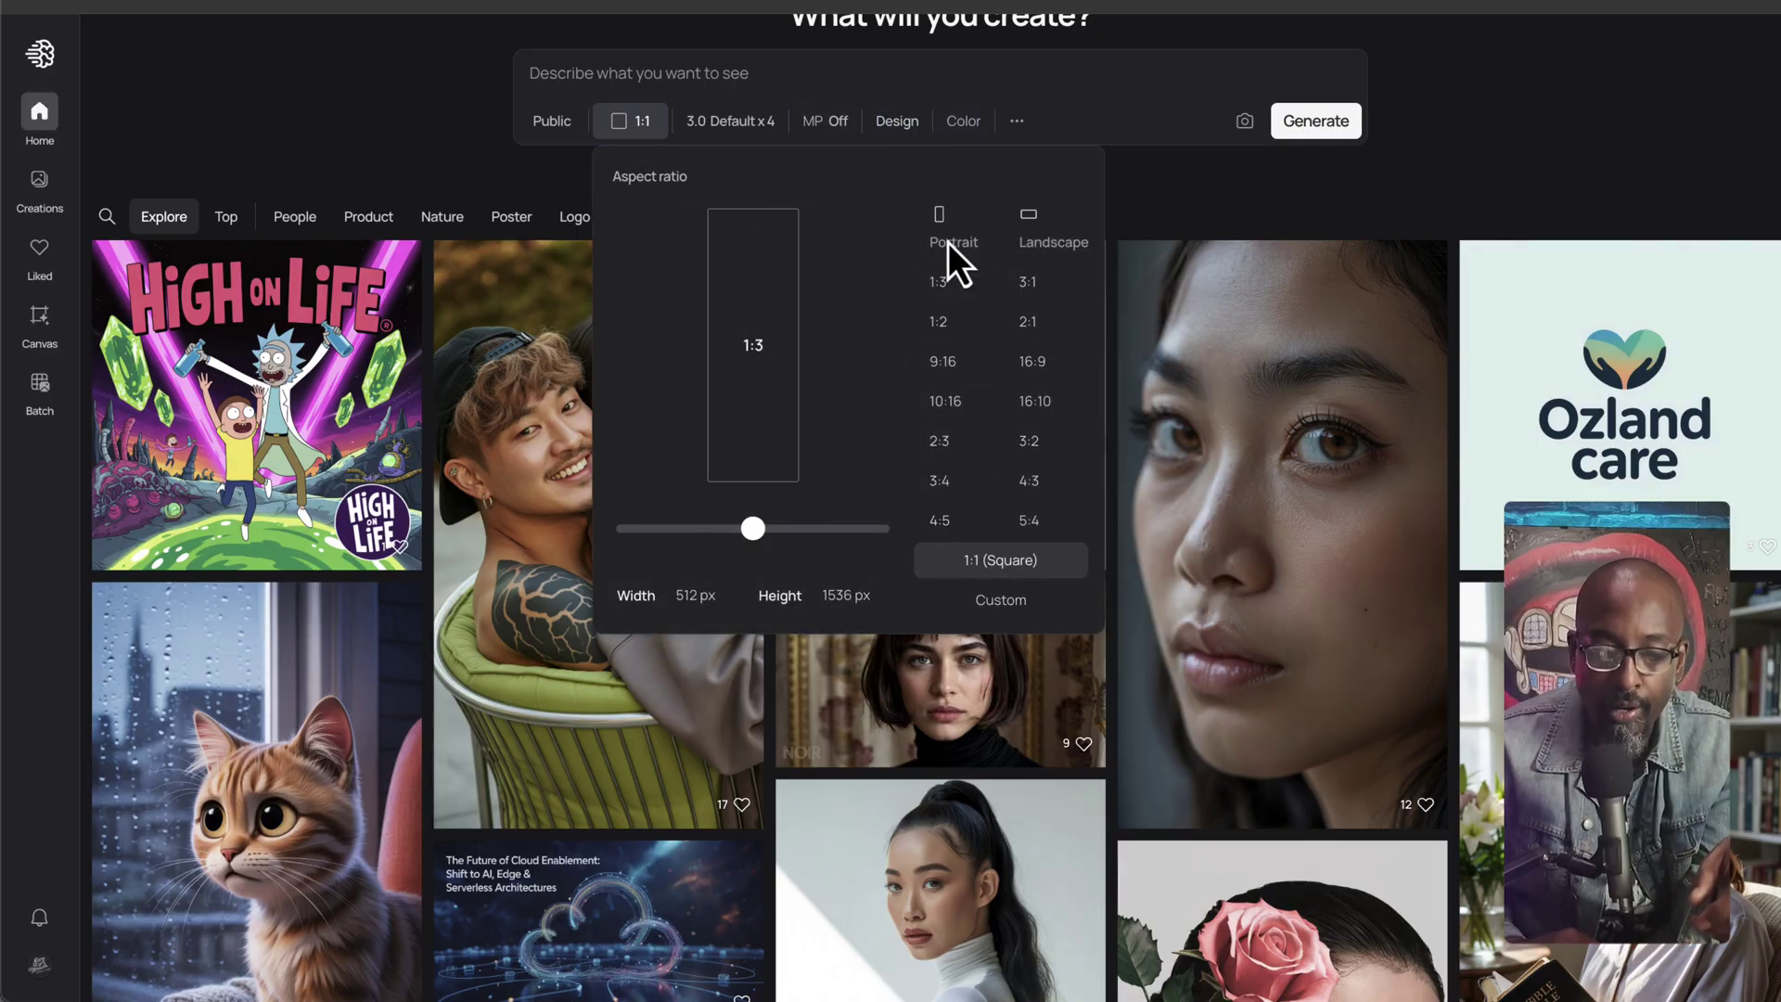
Step: Enter a prompt for a t-shirt design of the quoted four-line poem from "Life is a gift" to "shining bright."
{"action": "left_click", "coordinate": [1007, 71]}
{"action": "type", "text": "t-shirt design of t"}
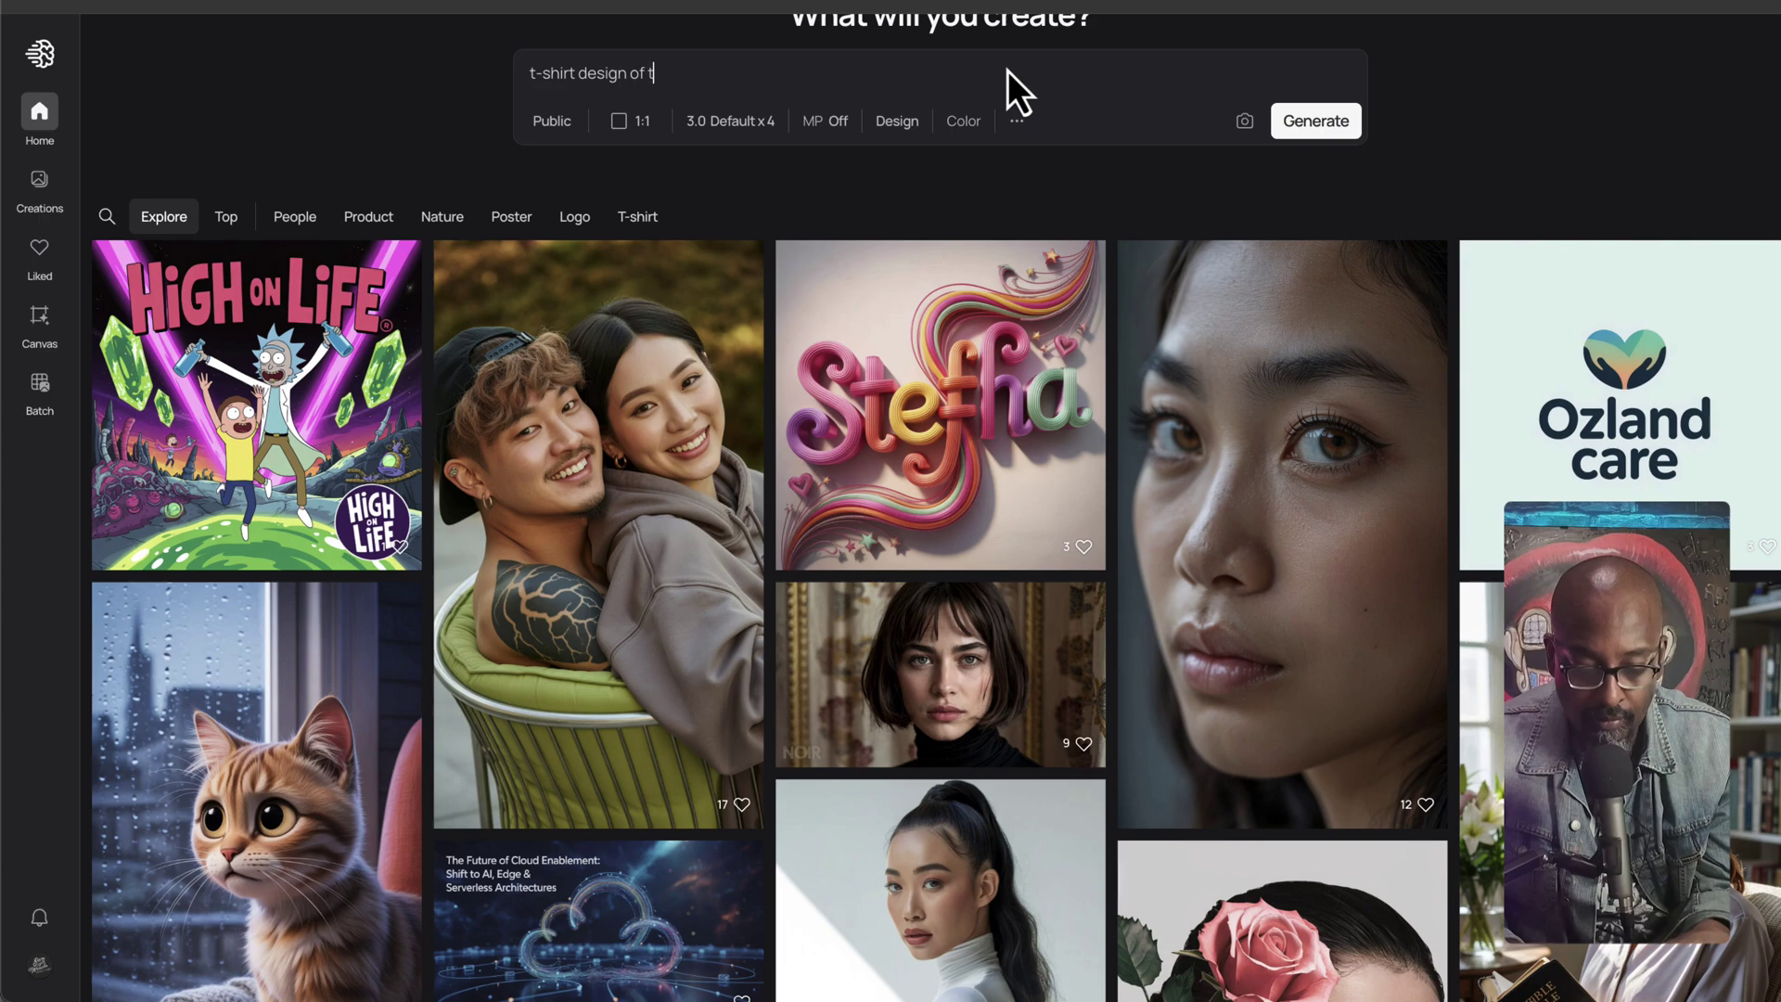
{"action": "type", "text": "ext \""}
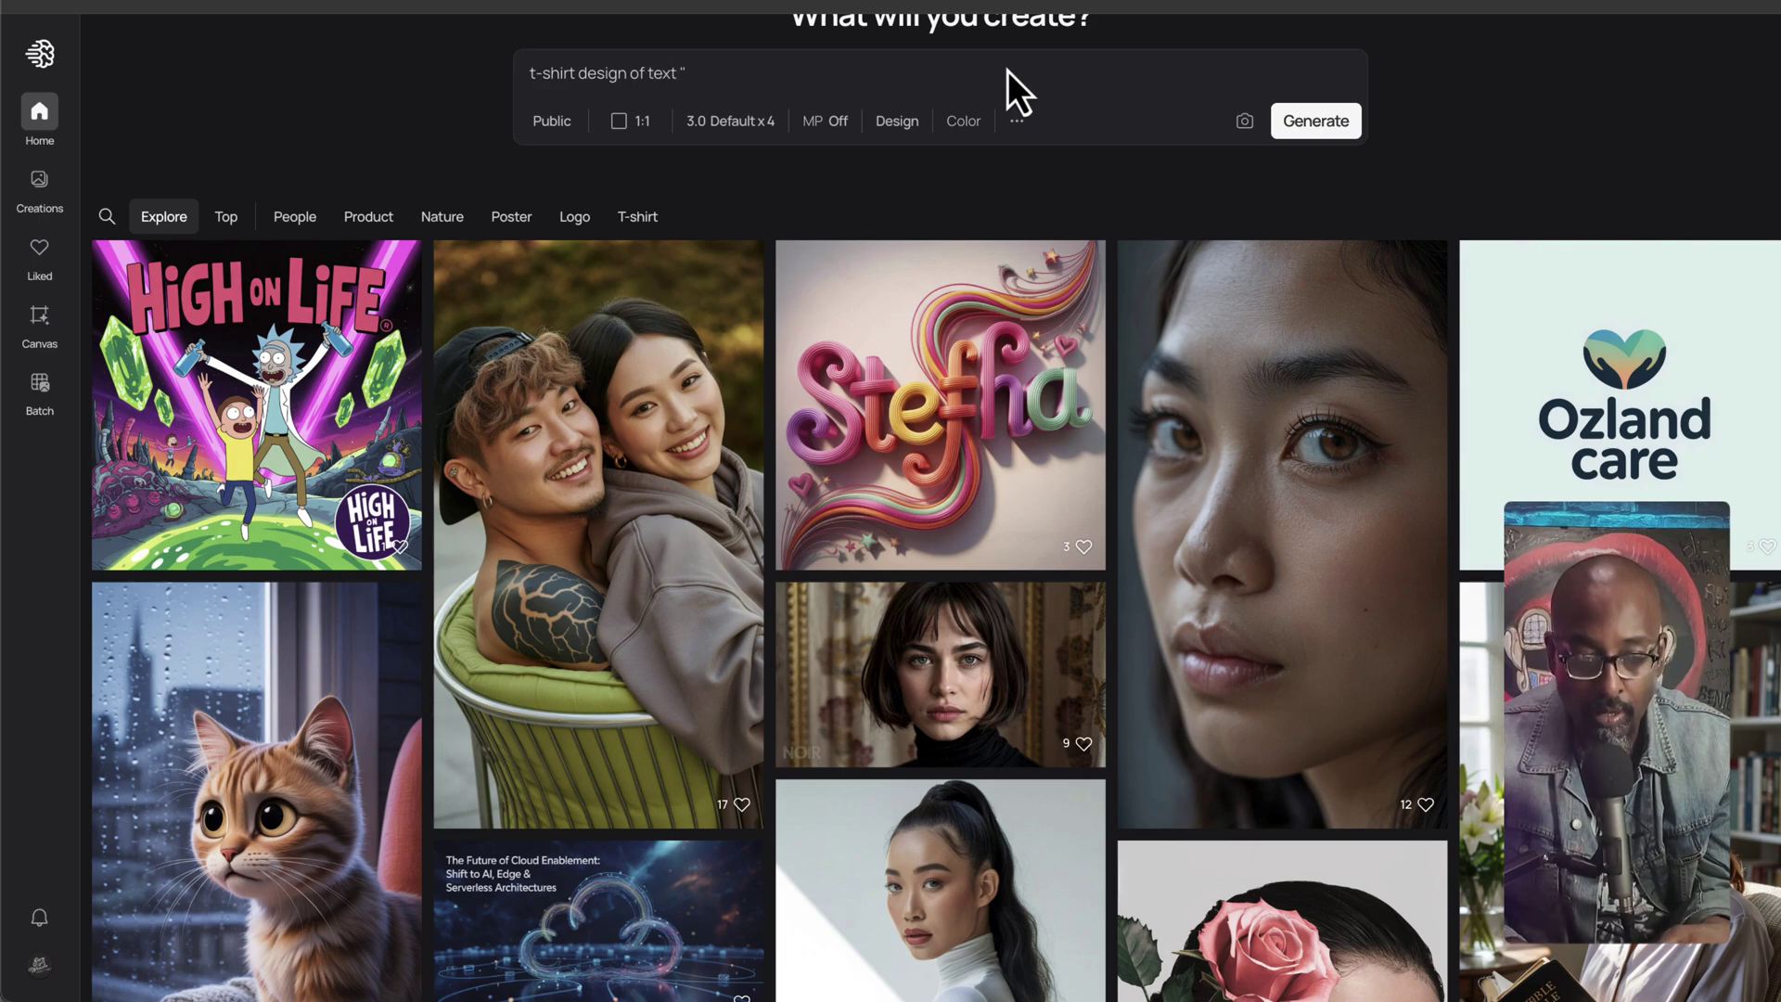
{"action": "type", "text": "Life is a gift, a fleeting, vibrant hue, With moments sweet and challenges anew. Embrace the joy, the laughter, and the light, And find your strength in darkness, shining bright."}
{"action": "type", "text": "\""}
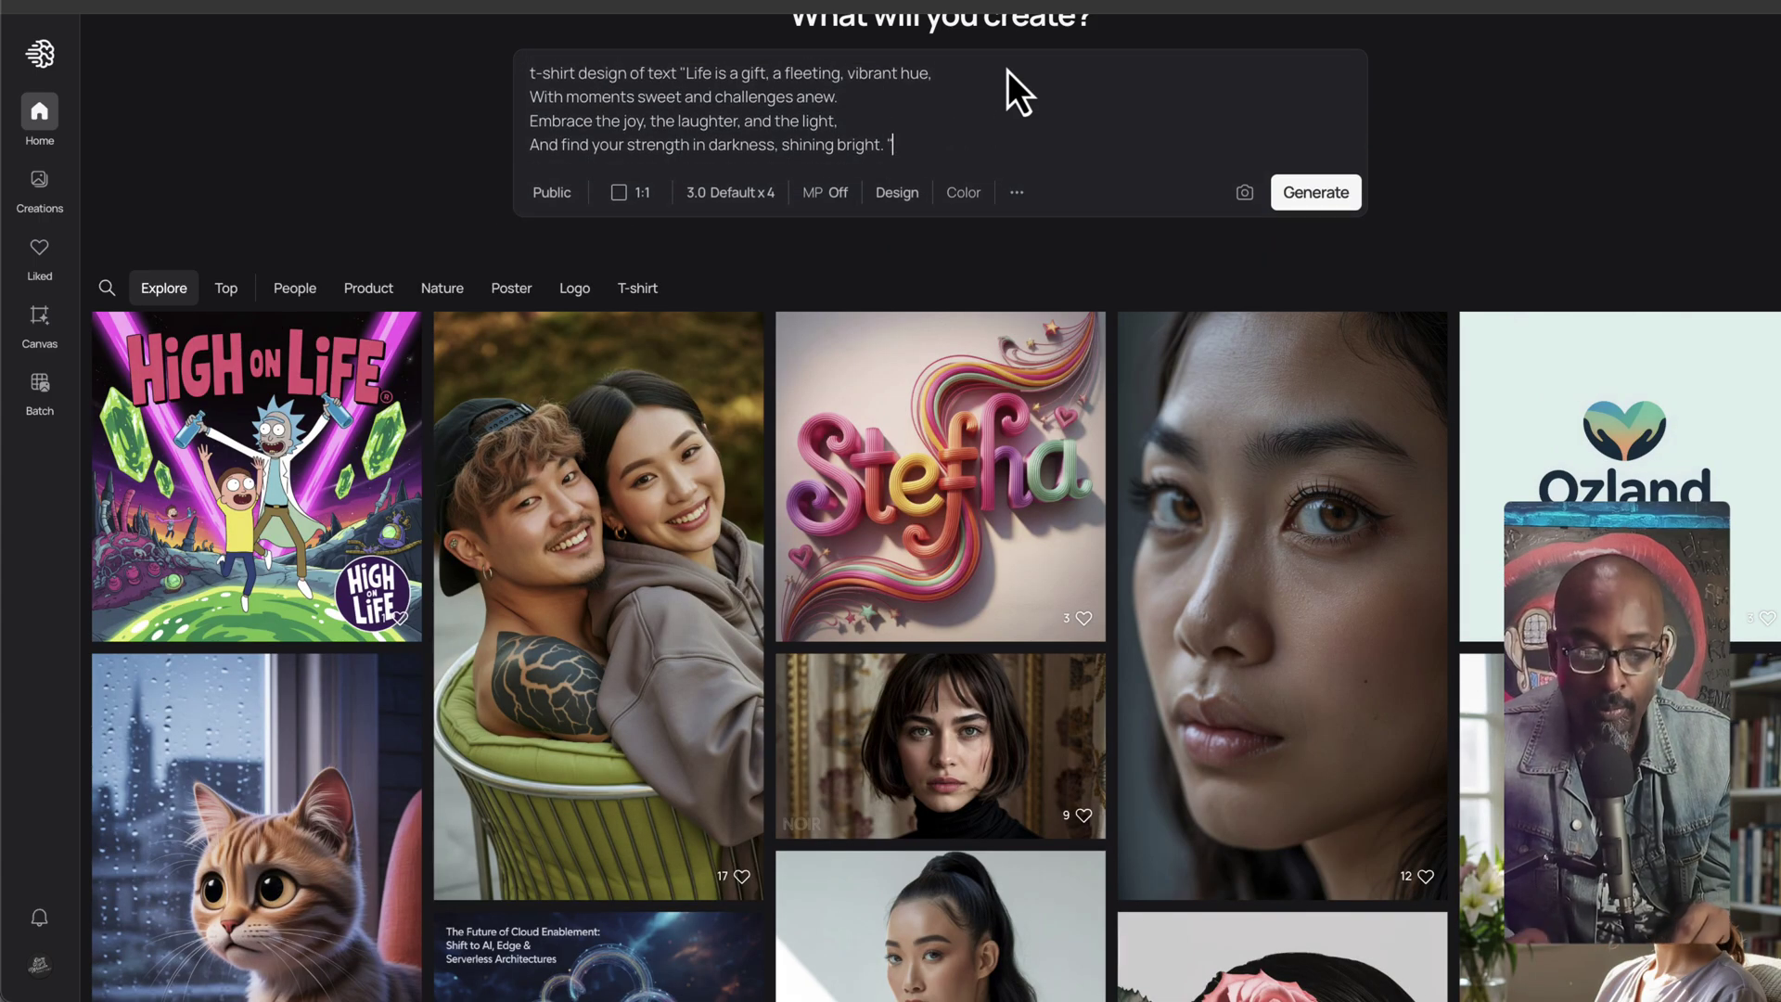
Step: Generate the t-shirt designs and open the first new image among the creations
{"action": "left_click", "coordinate": [1320, 195]}
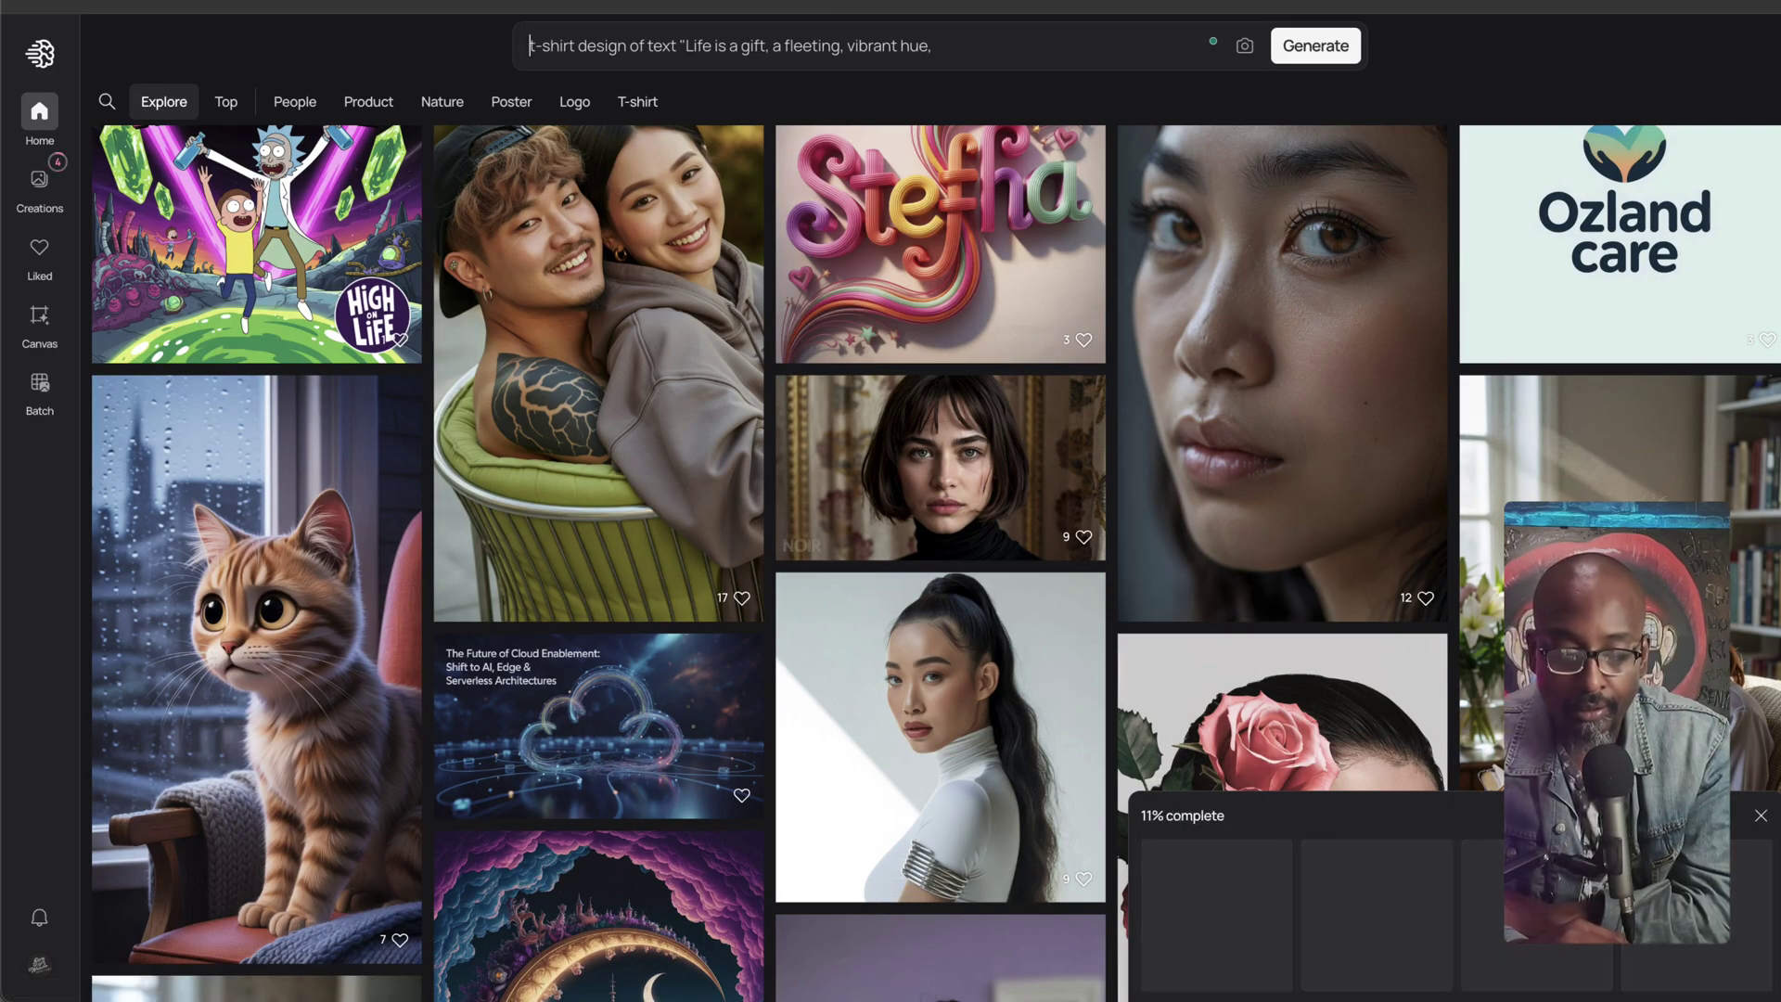
{"action": "left_click", "coordinate": [38, 185]}
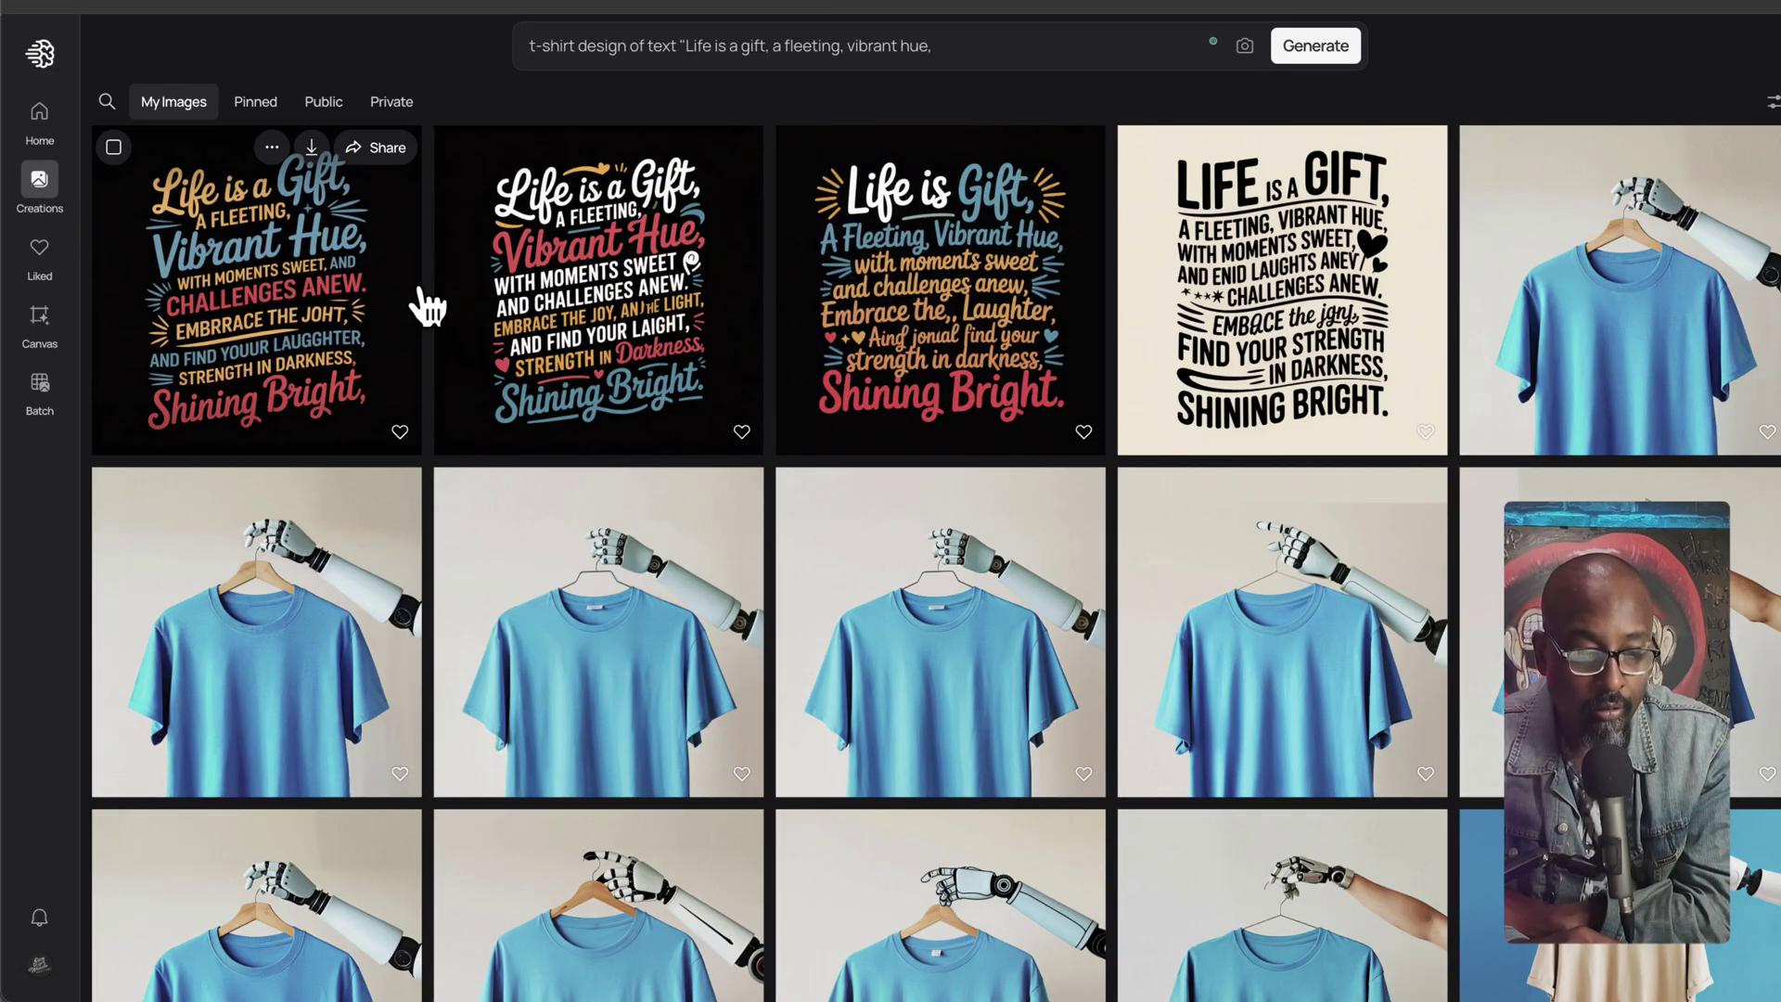
{"action": "left_click", "coordinate": [288, 278]}
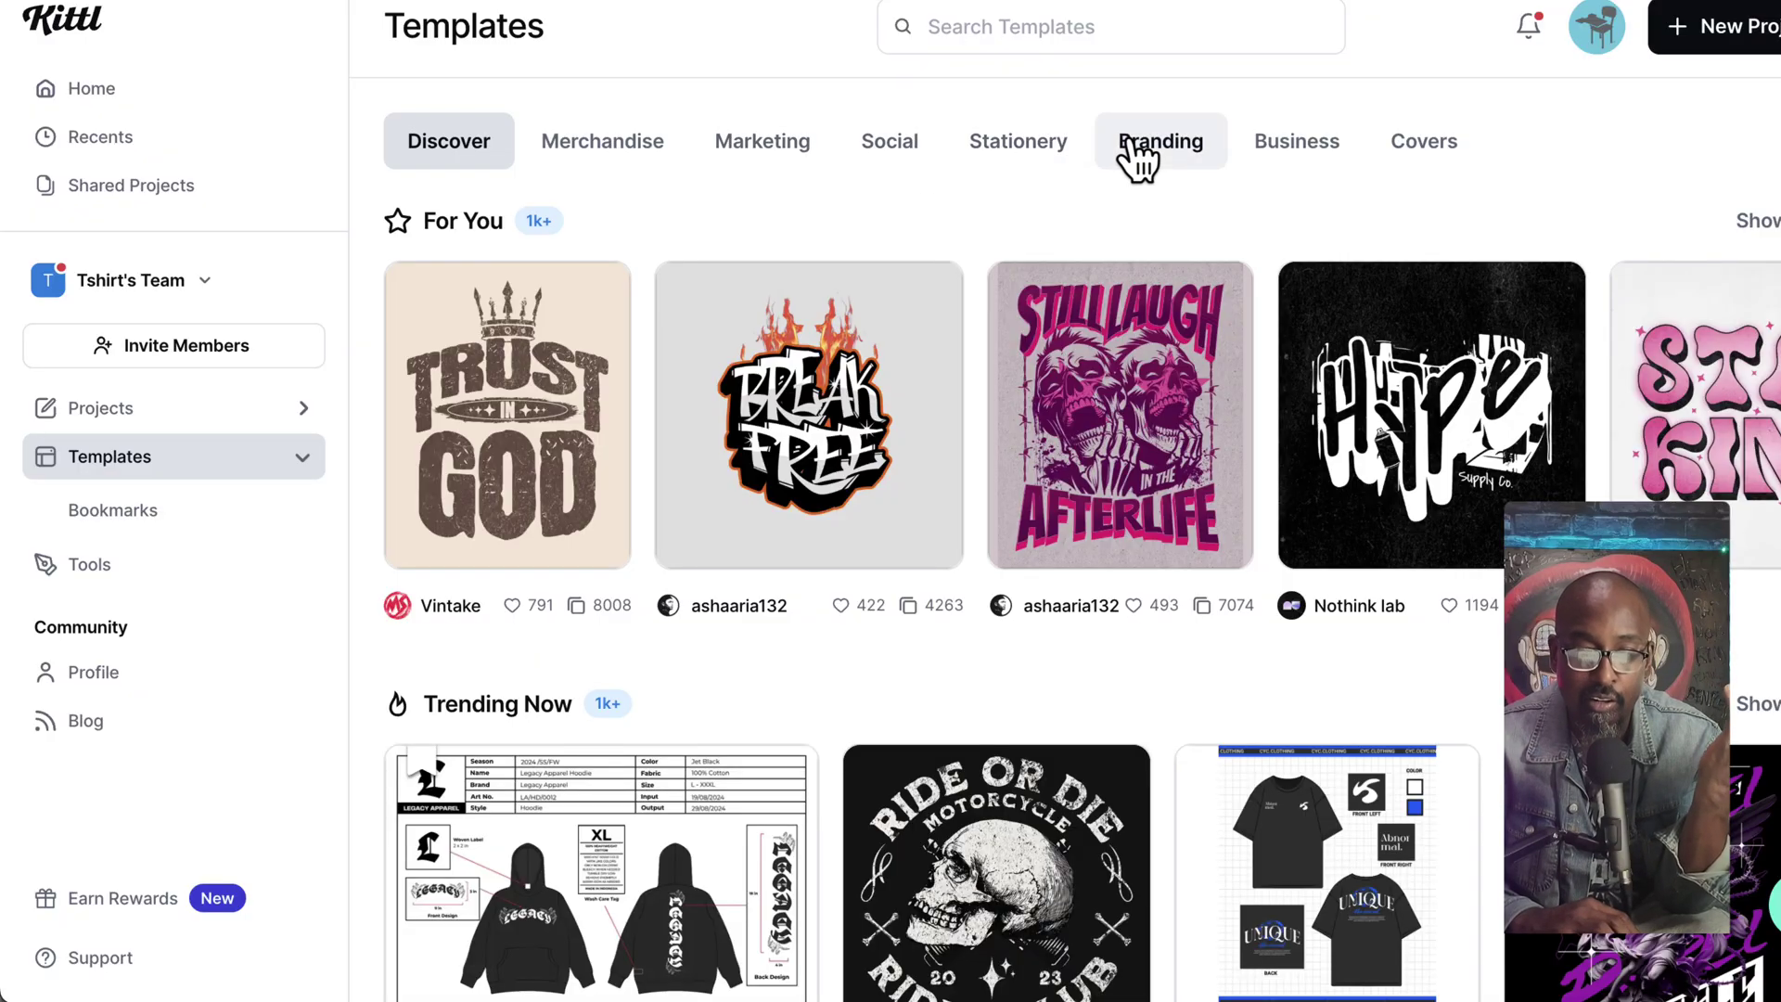
Step: Switch to Kittl and browse the Covers, Business, Branding, Stationery and Social template categories
{"action": "left_click", "coordinate": [1430, 146]}
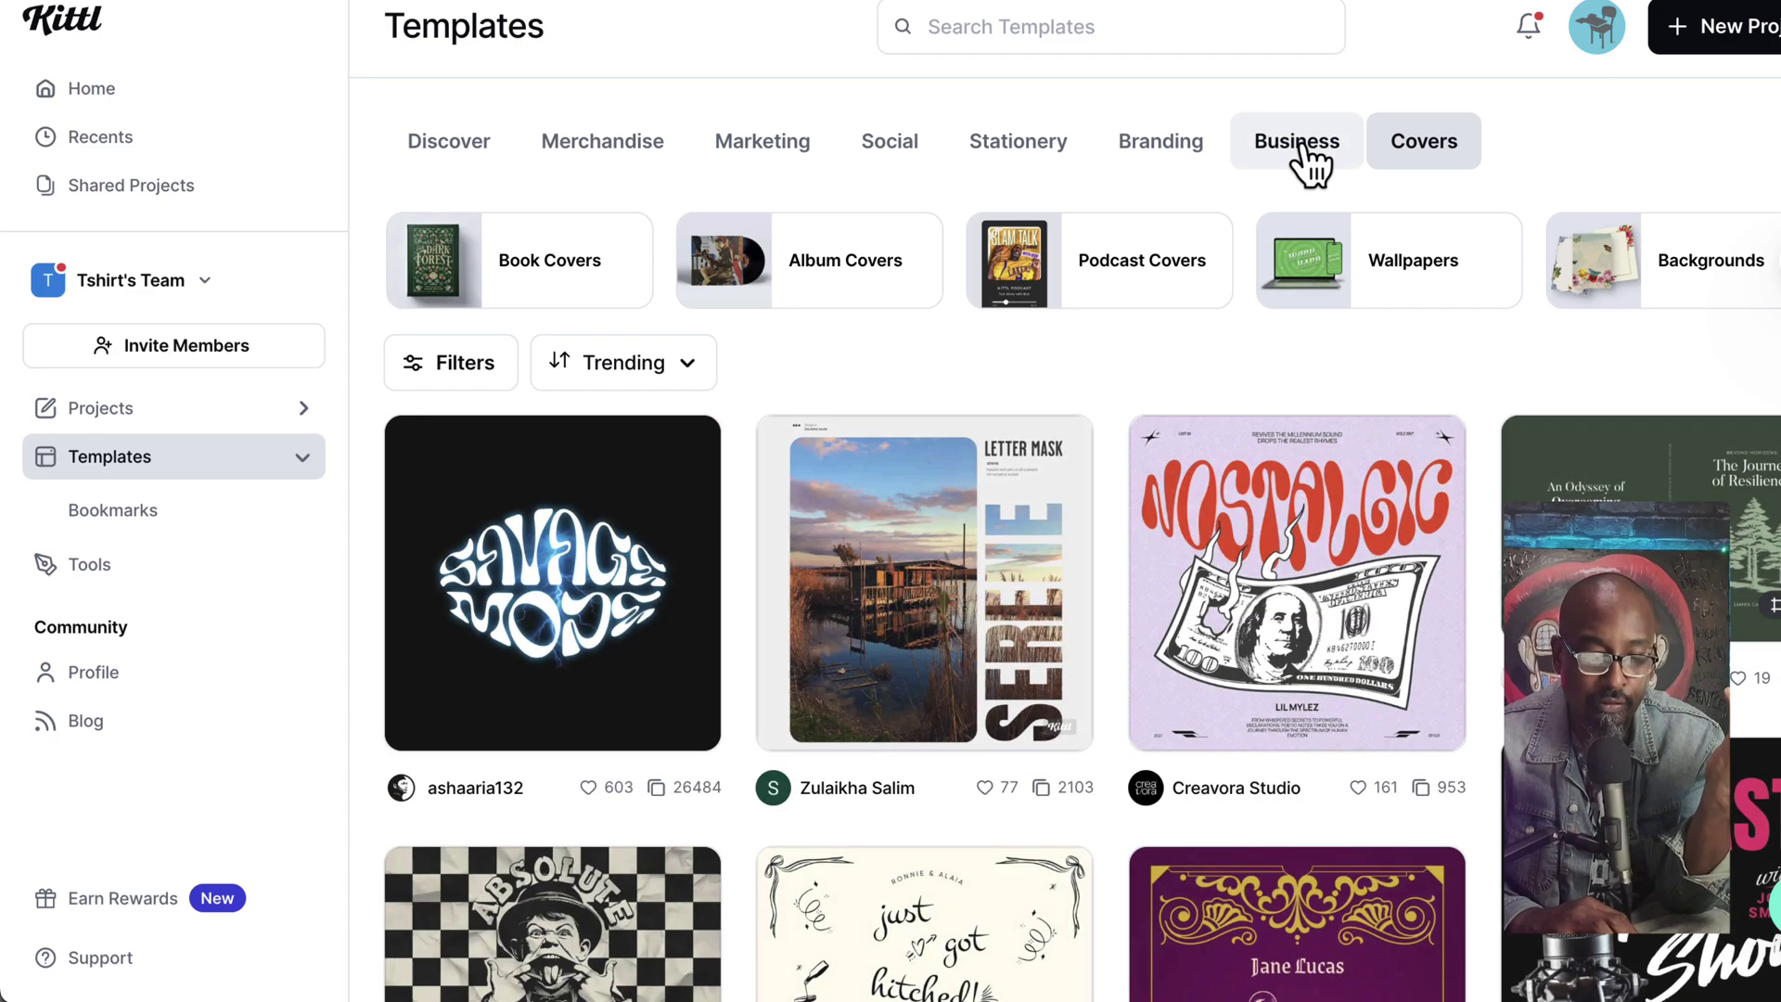
{"action": "left_click", "coordinate": [1303, 150]}
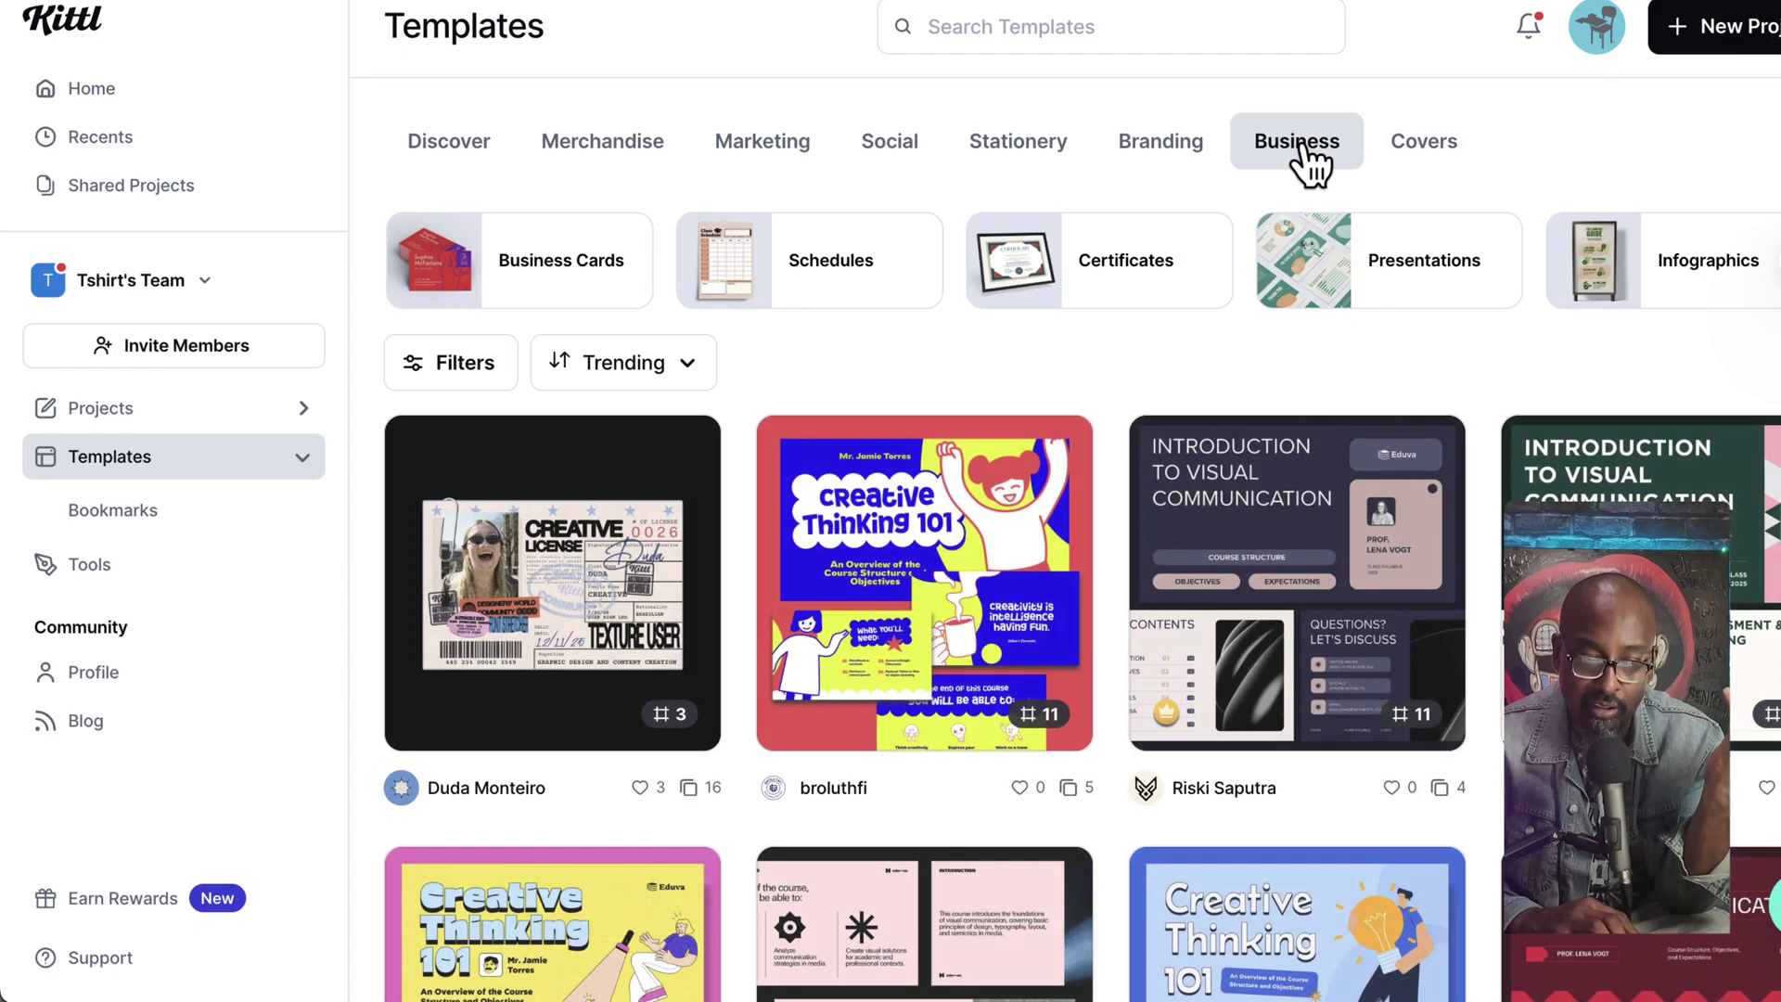
{"action": "left_click", "coordinate": [1158, 156]}
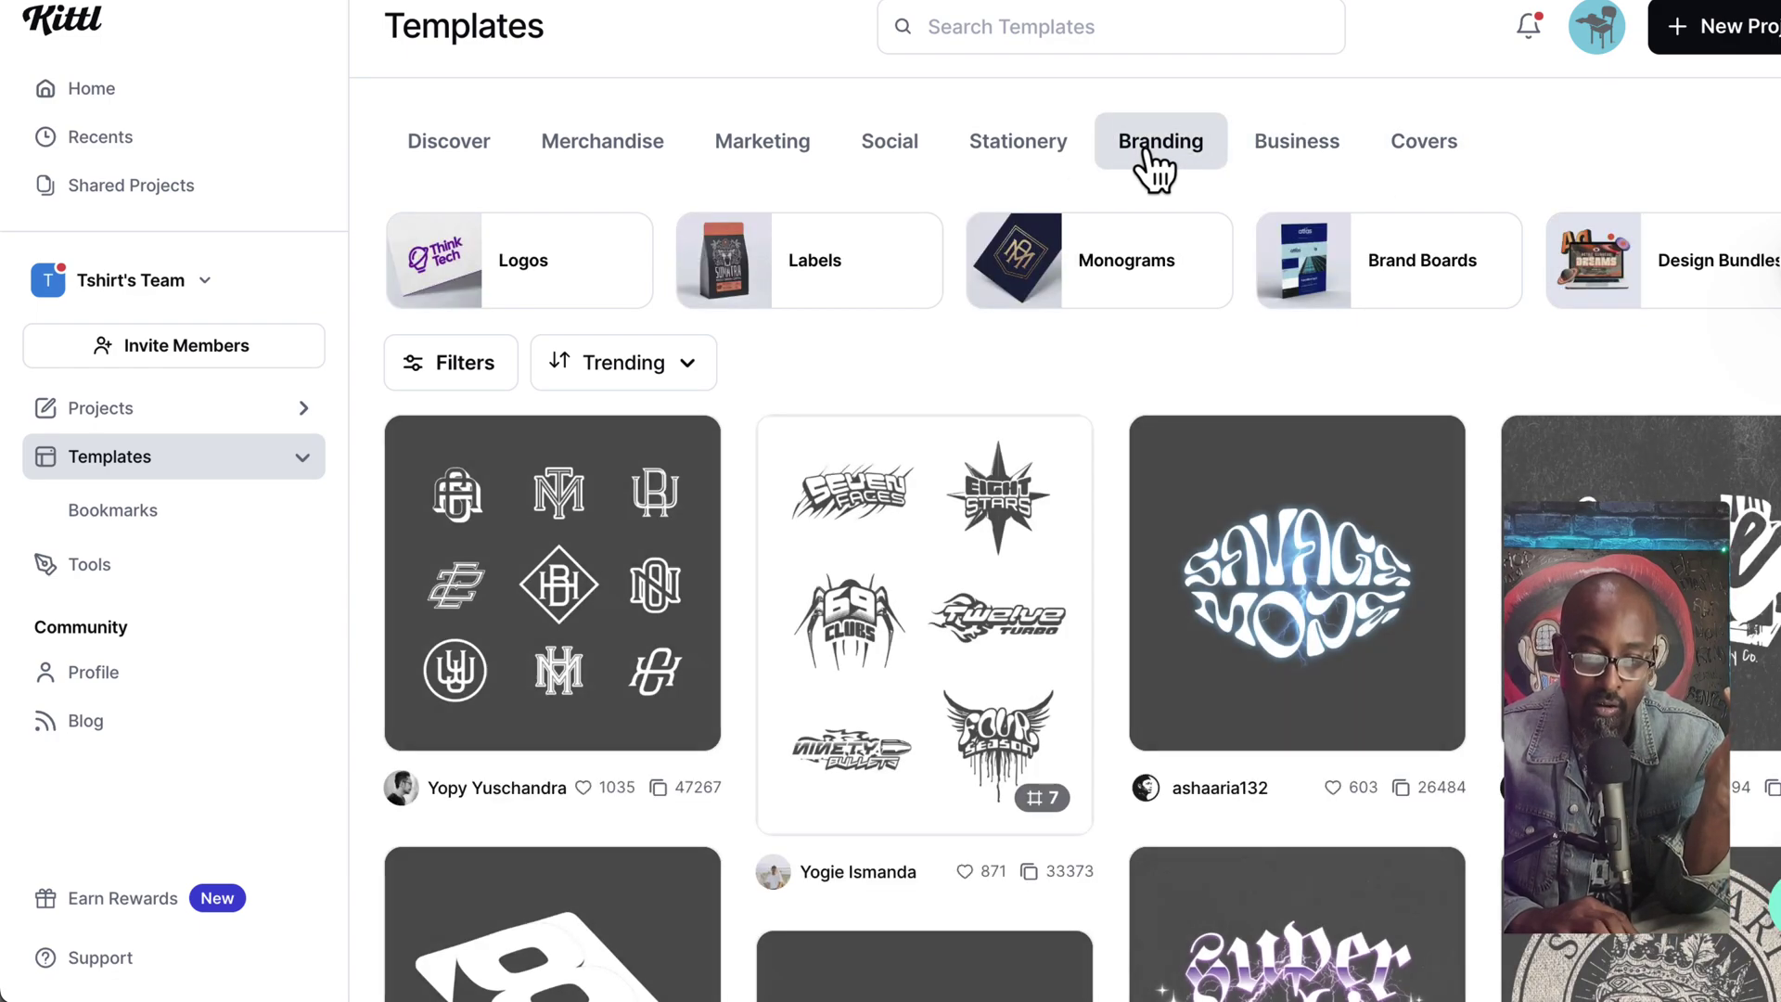
{"action": "left_click", "coordinate": [1006, 153]}
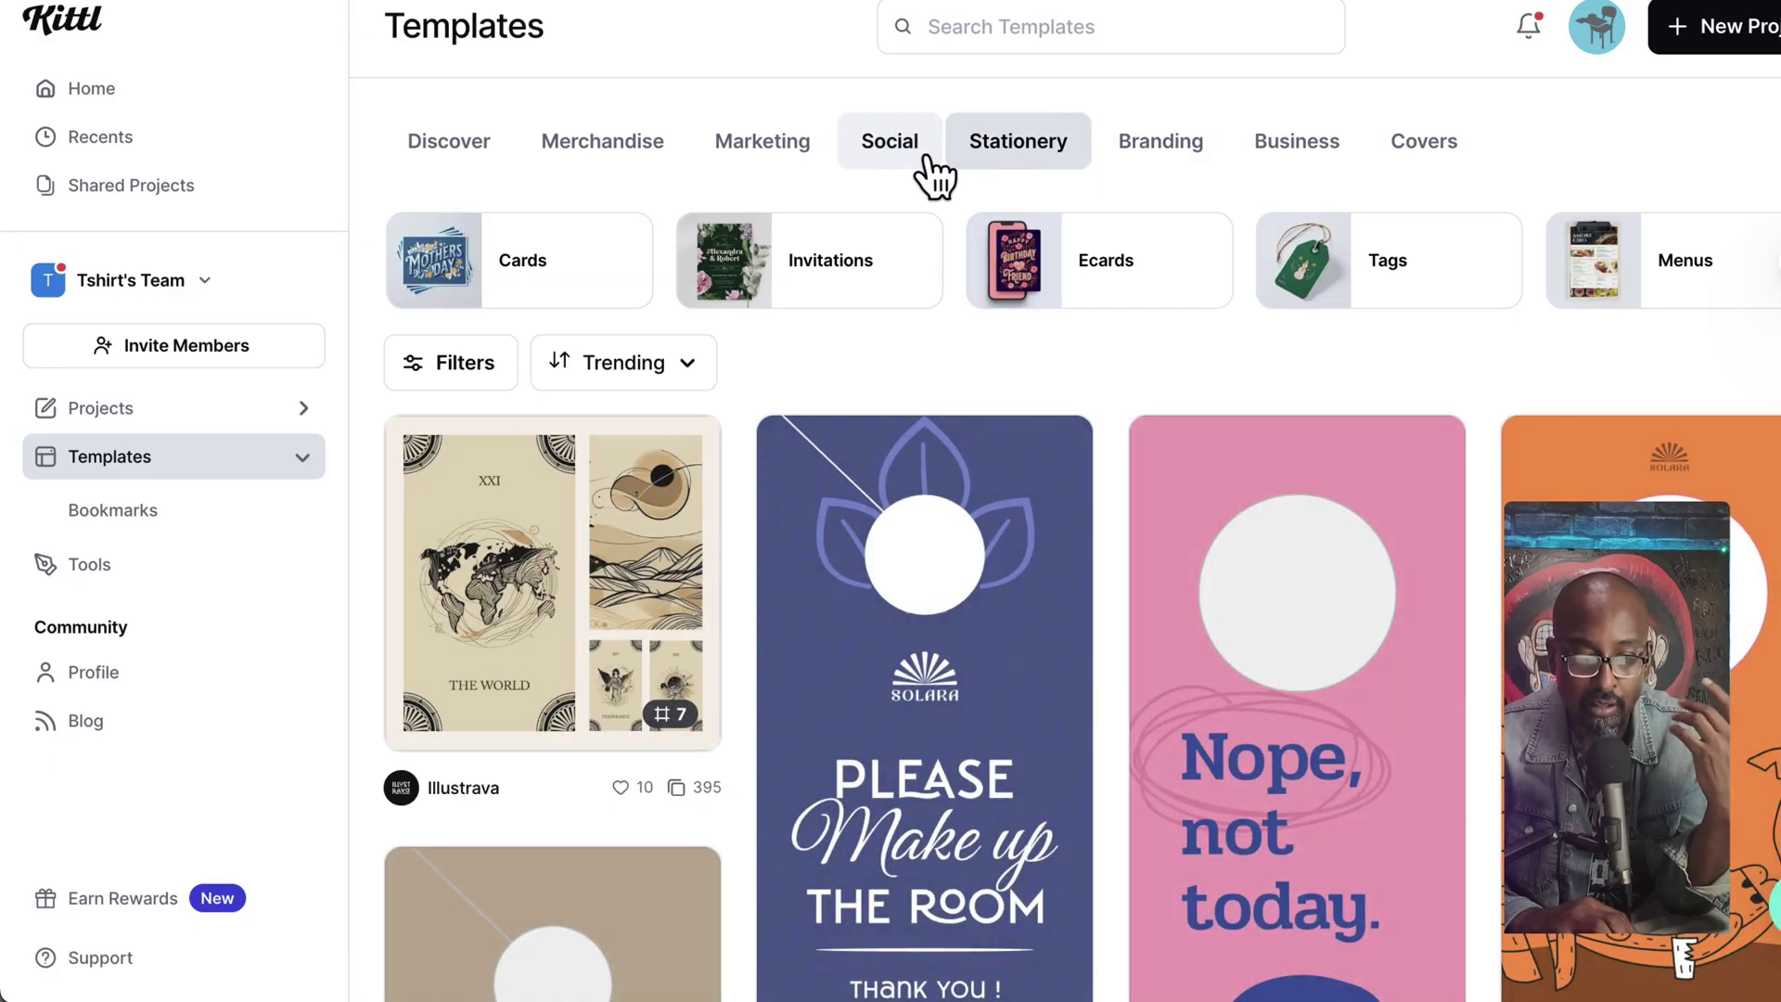
{"action": "left_click", "coordinate": [889, 154]}
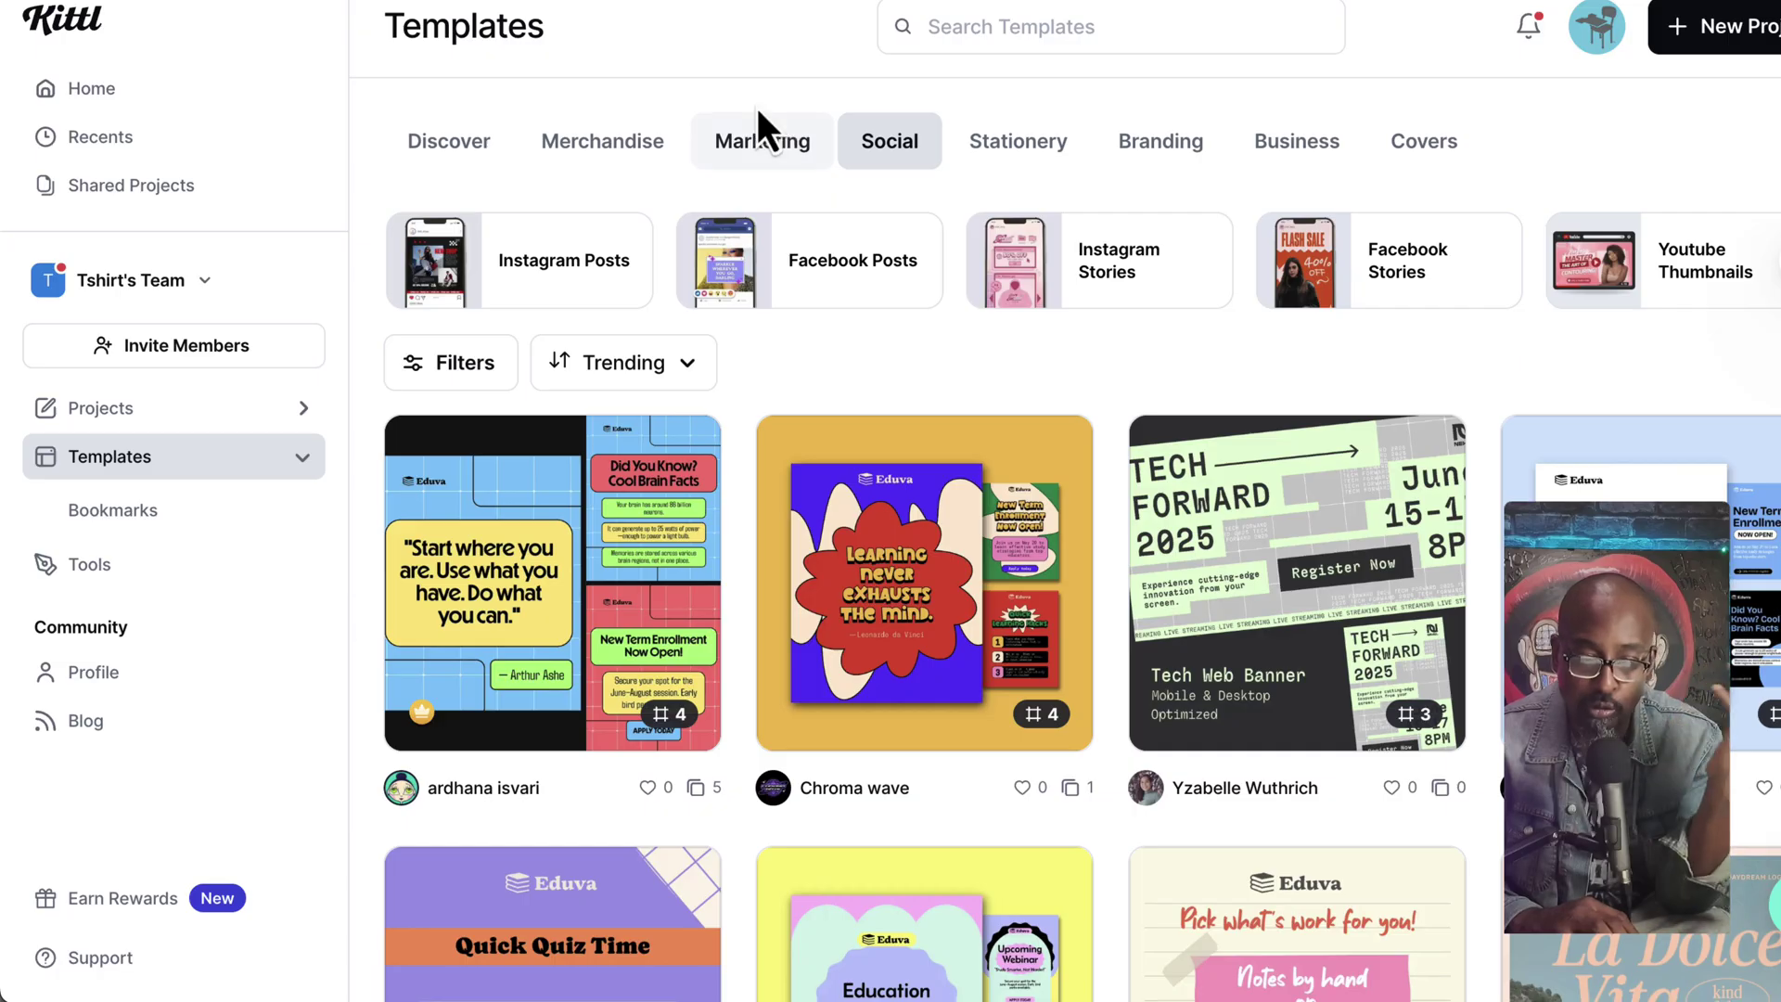
Step: Show the T-Shirts templates of the Merchandise category and look through the designs
{"action": "left_click", "coordinate": [609, 149]}
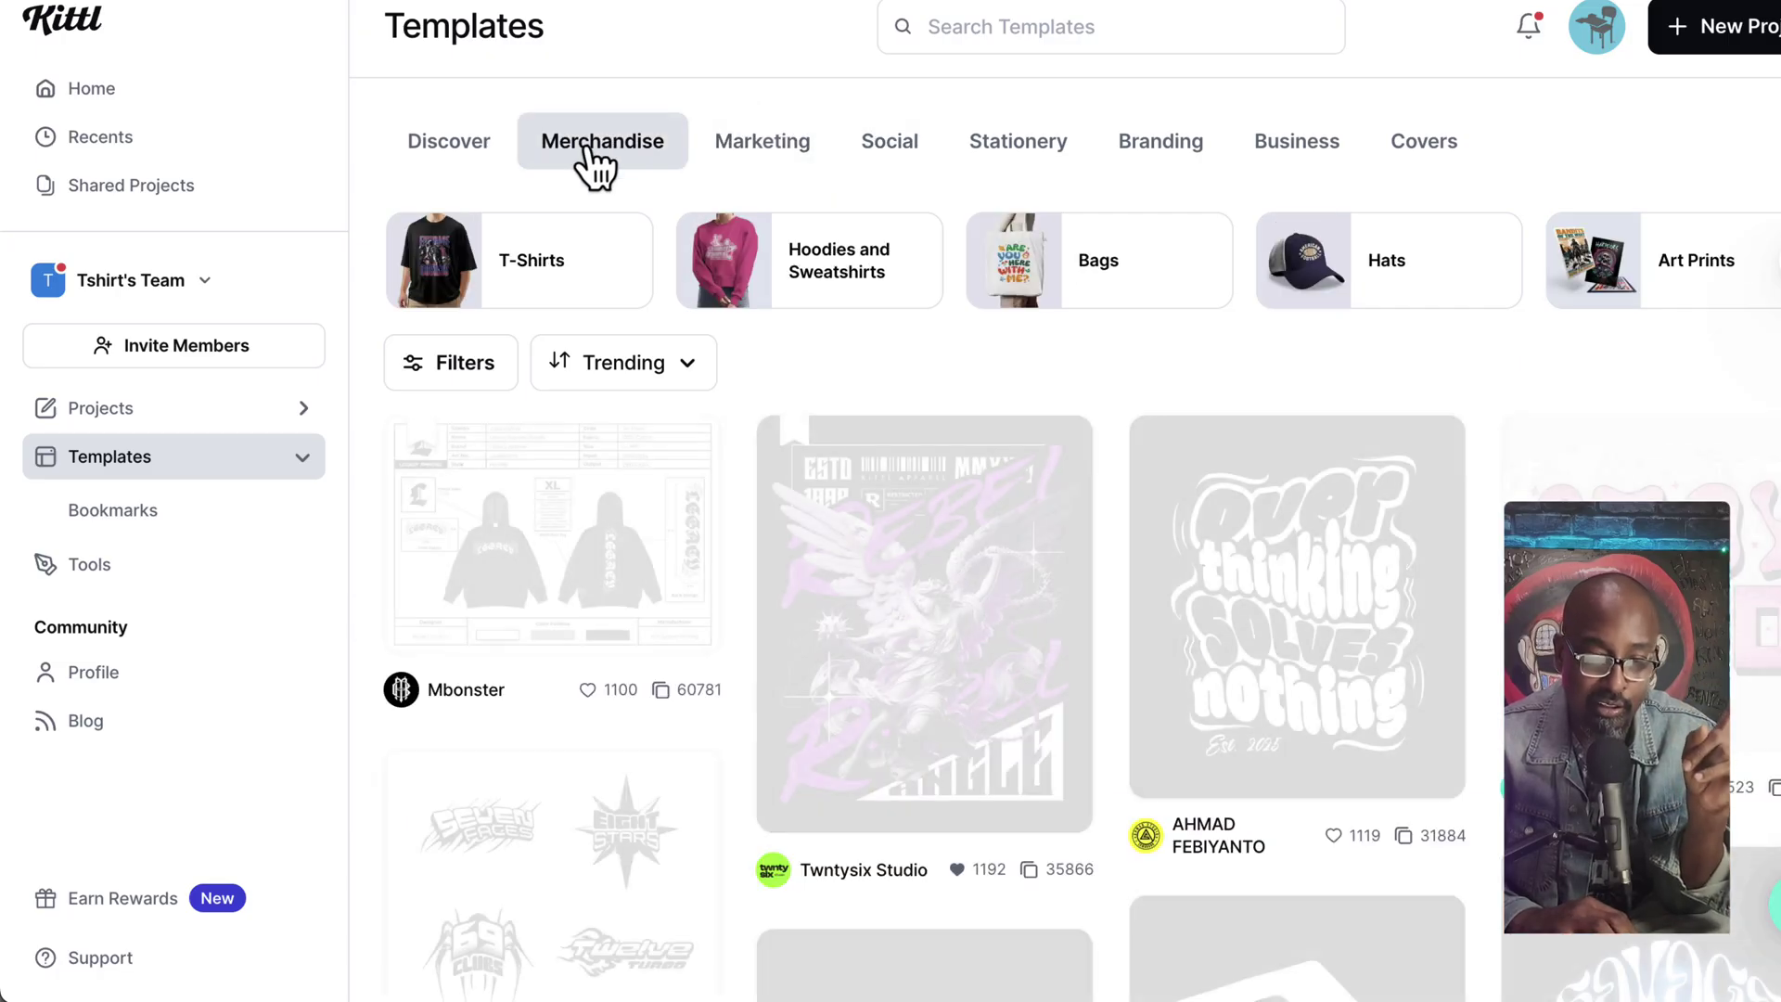
{"action": "left_click", "coordinate": [547, 277]}
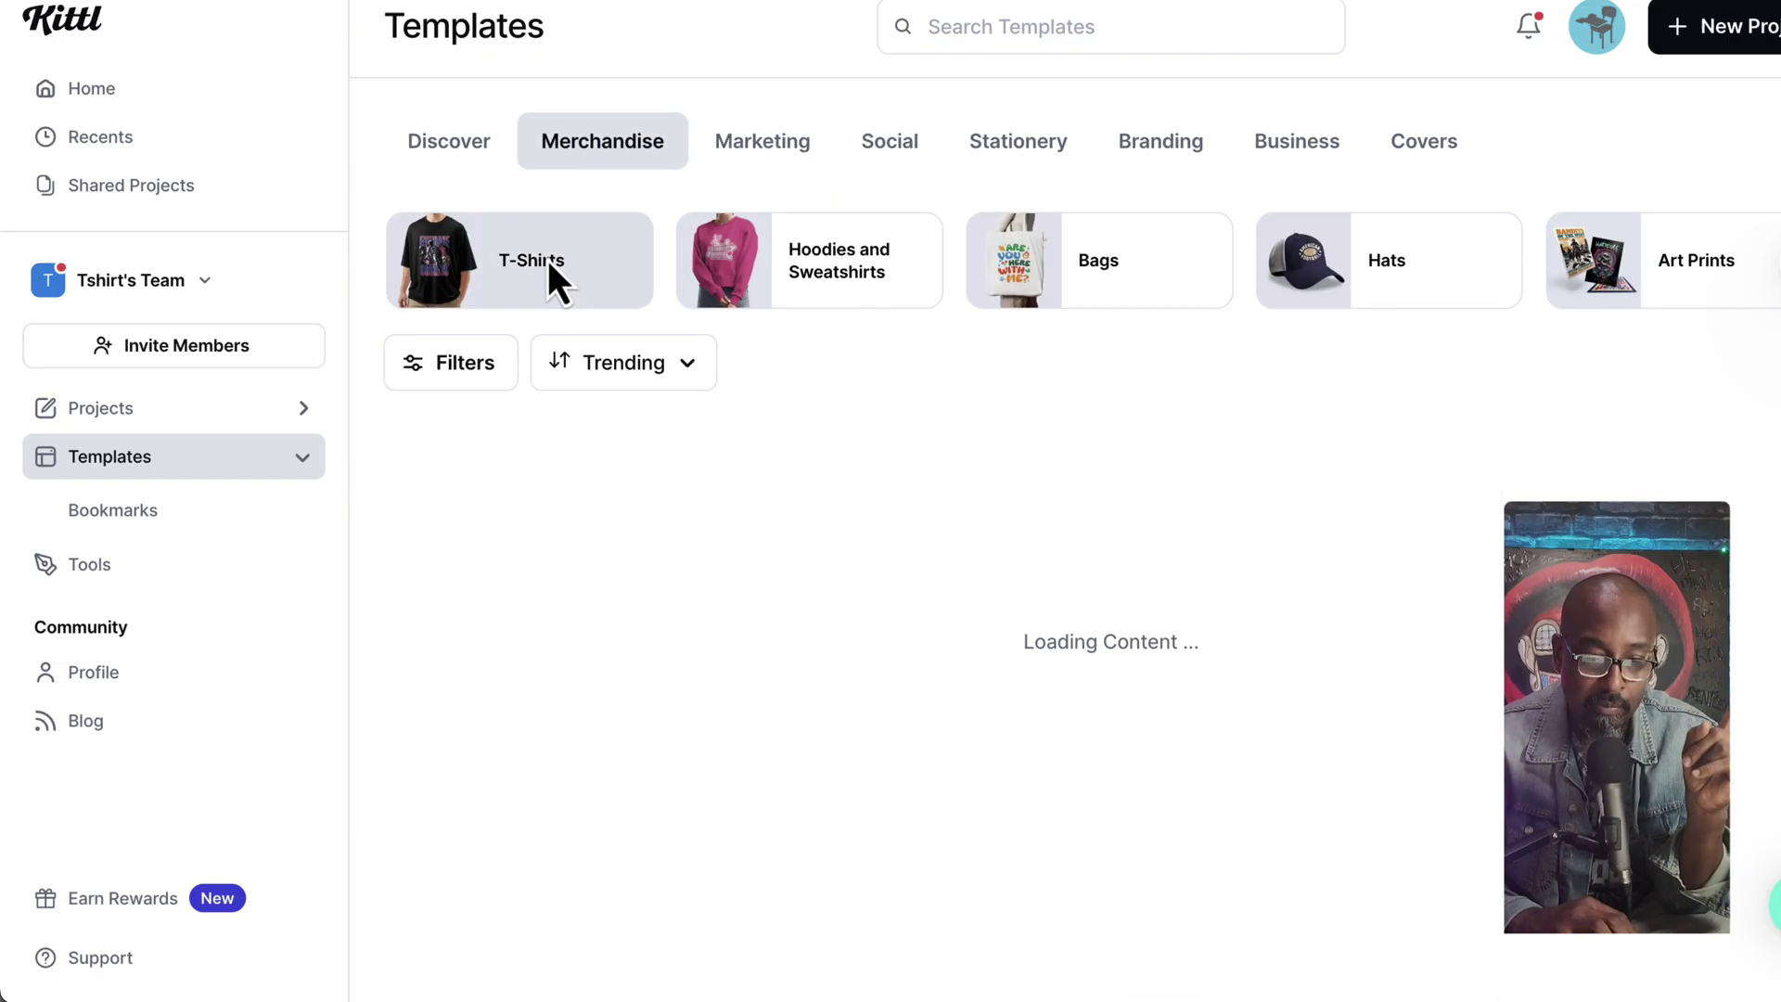
{"action": "scroll", "coordinate": [833, 587], "scroll_direction": "down", "scroll_amount": 5}
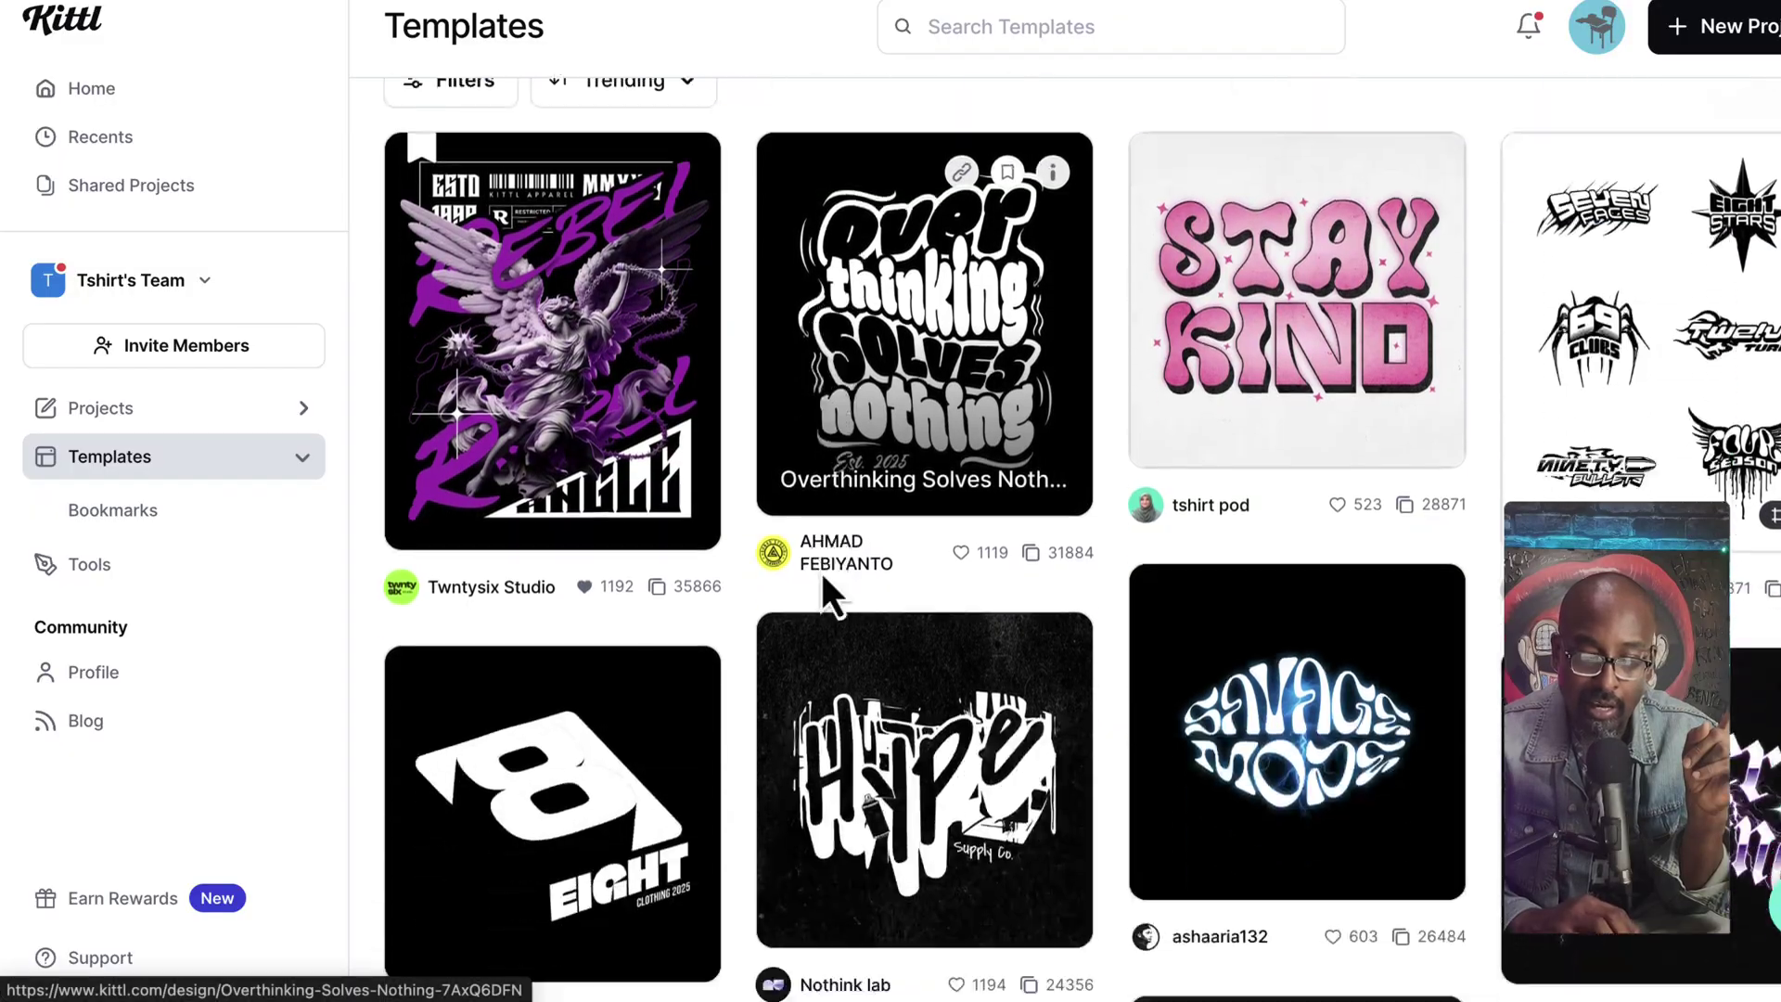
{"action": "scroll", "coordinate": [833, 587], "scroll_direction": "down", "scroll_amount": 12}
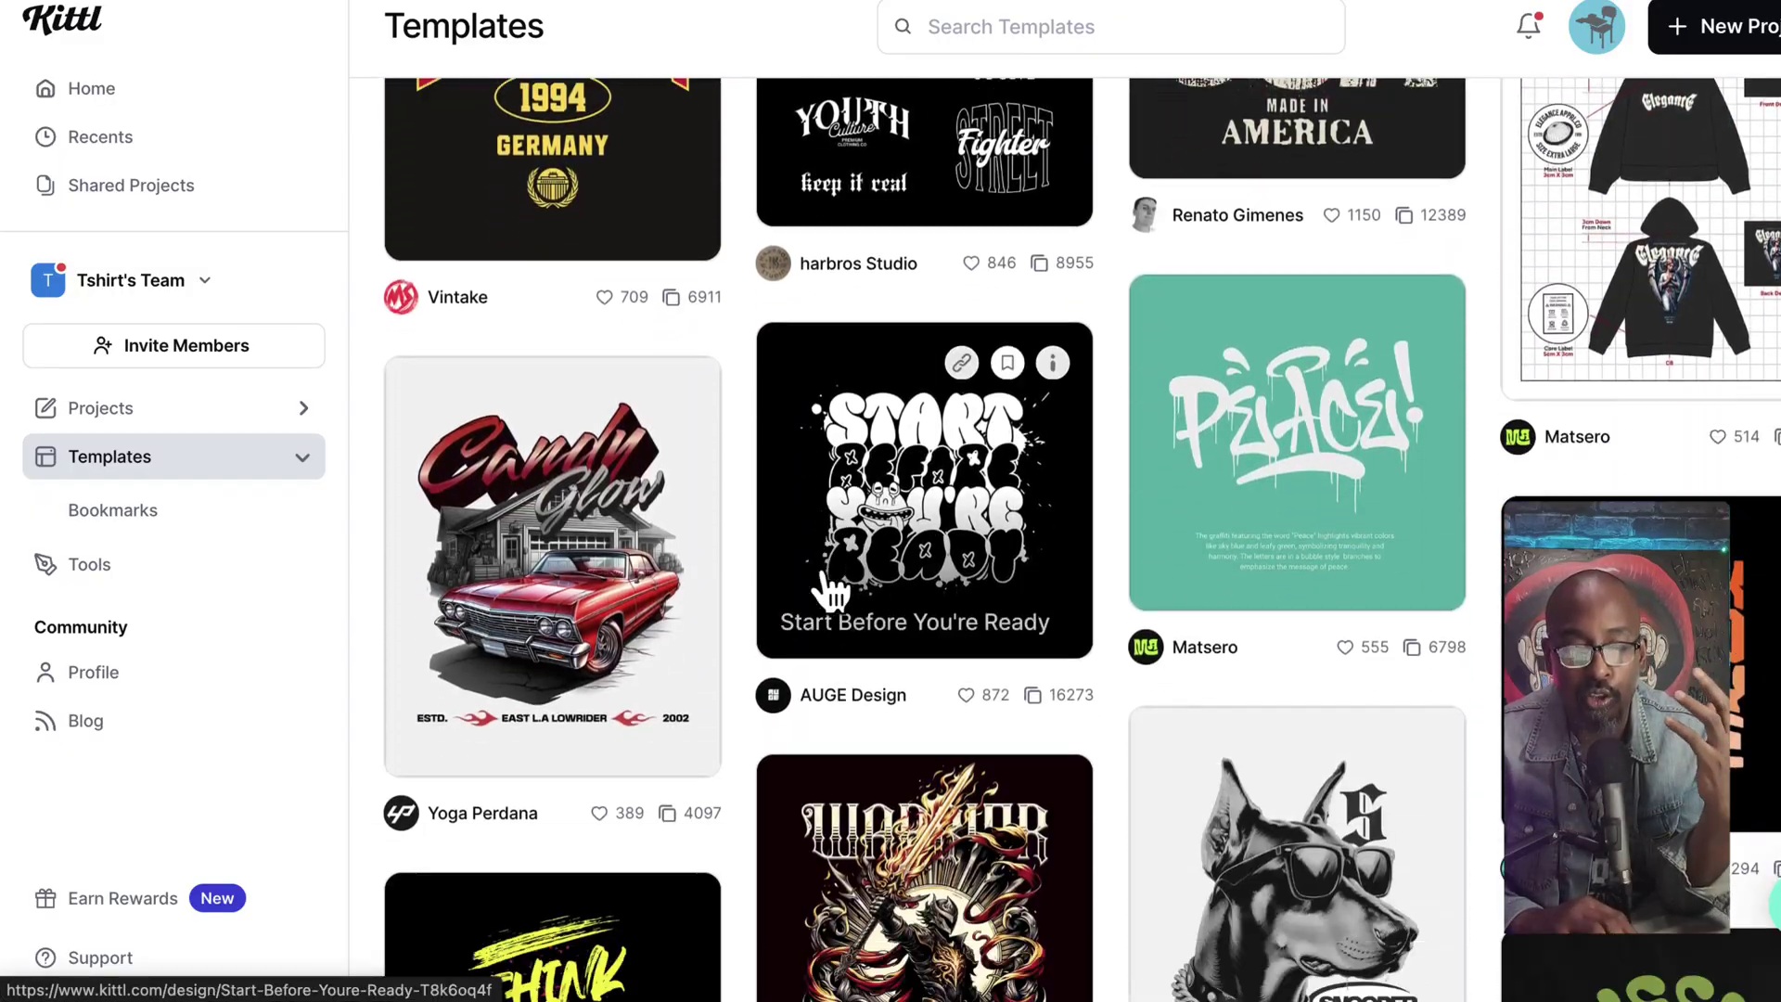
{"action": "scroll", "coordinate": [832, 589], "scroll_direction": "down", "scroll_amount": 2}
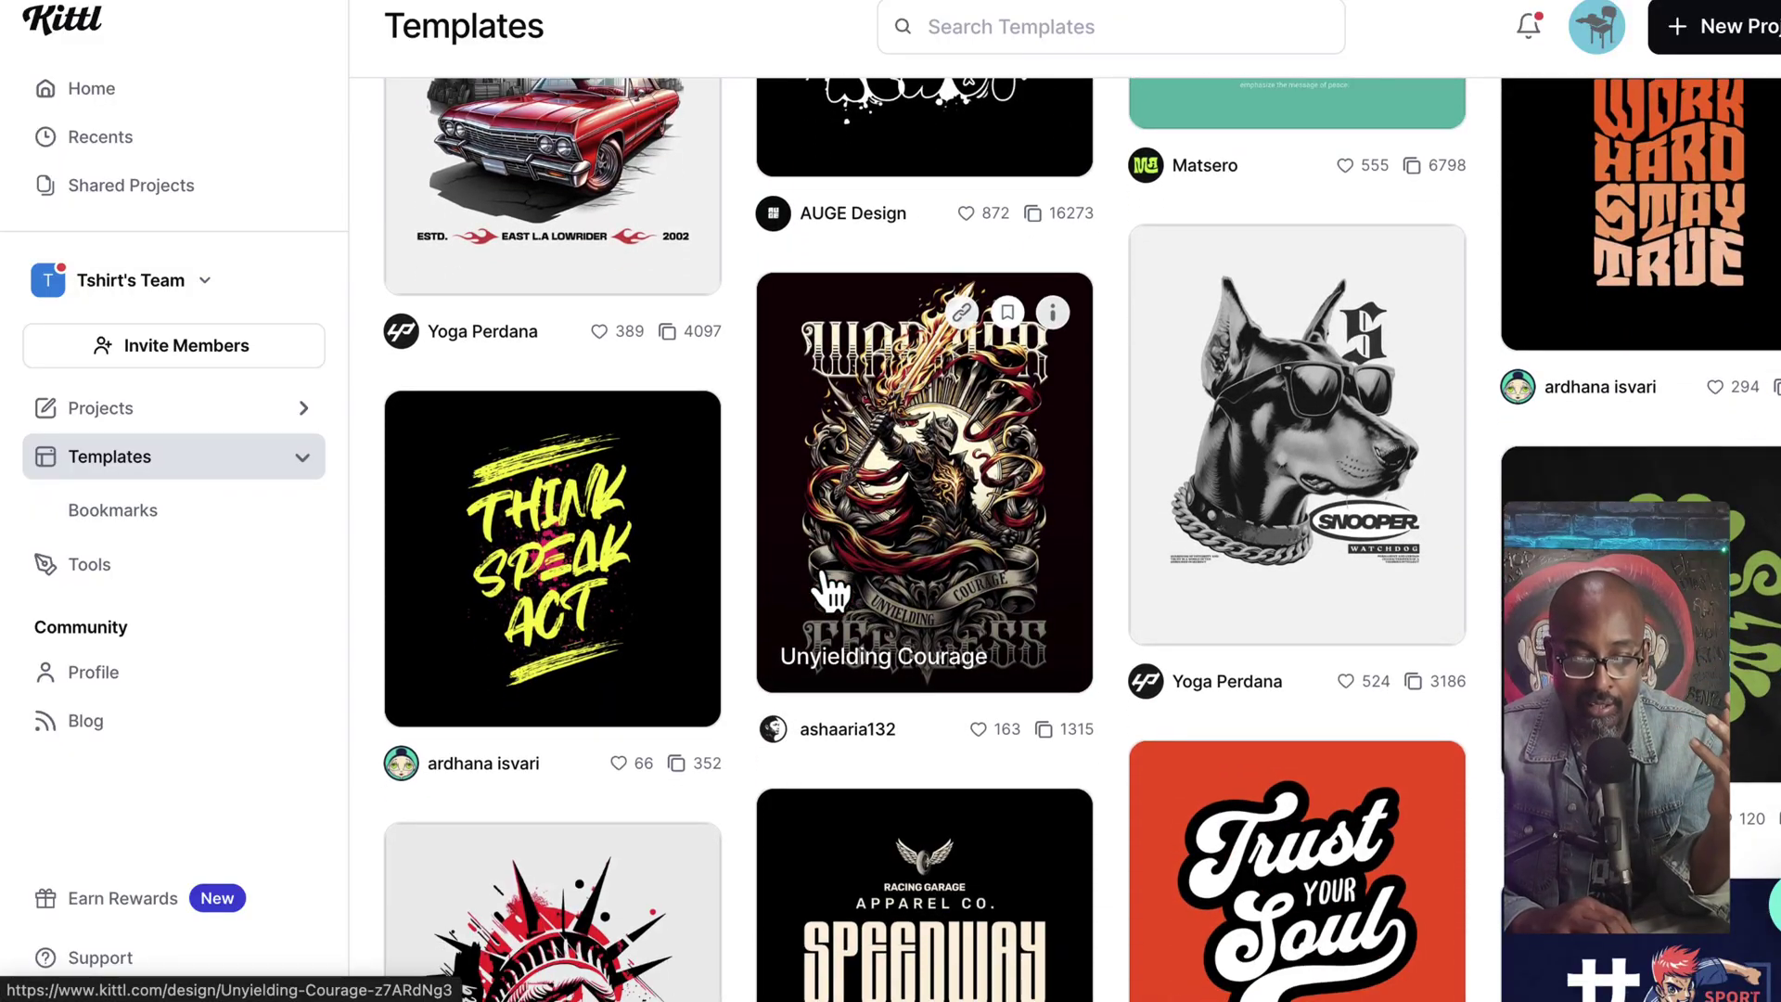
{"action": "scroll", "coordinate": [948, 541], "scroll_direction": "down", "scroll_amount": 7}
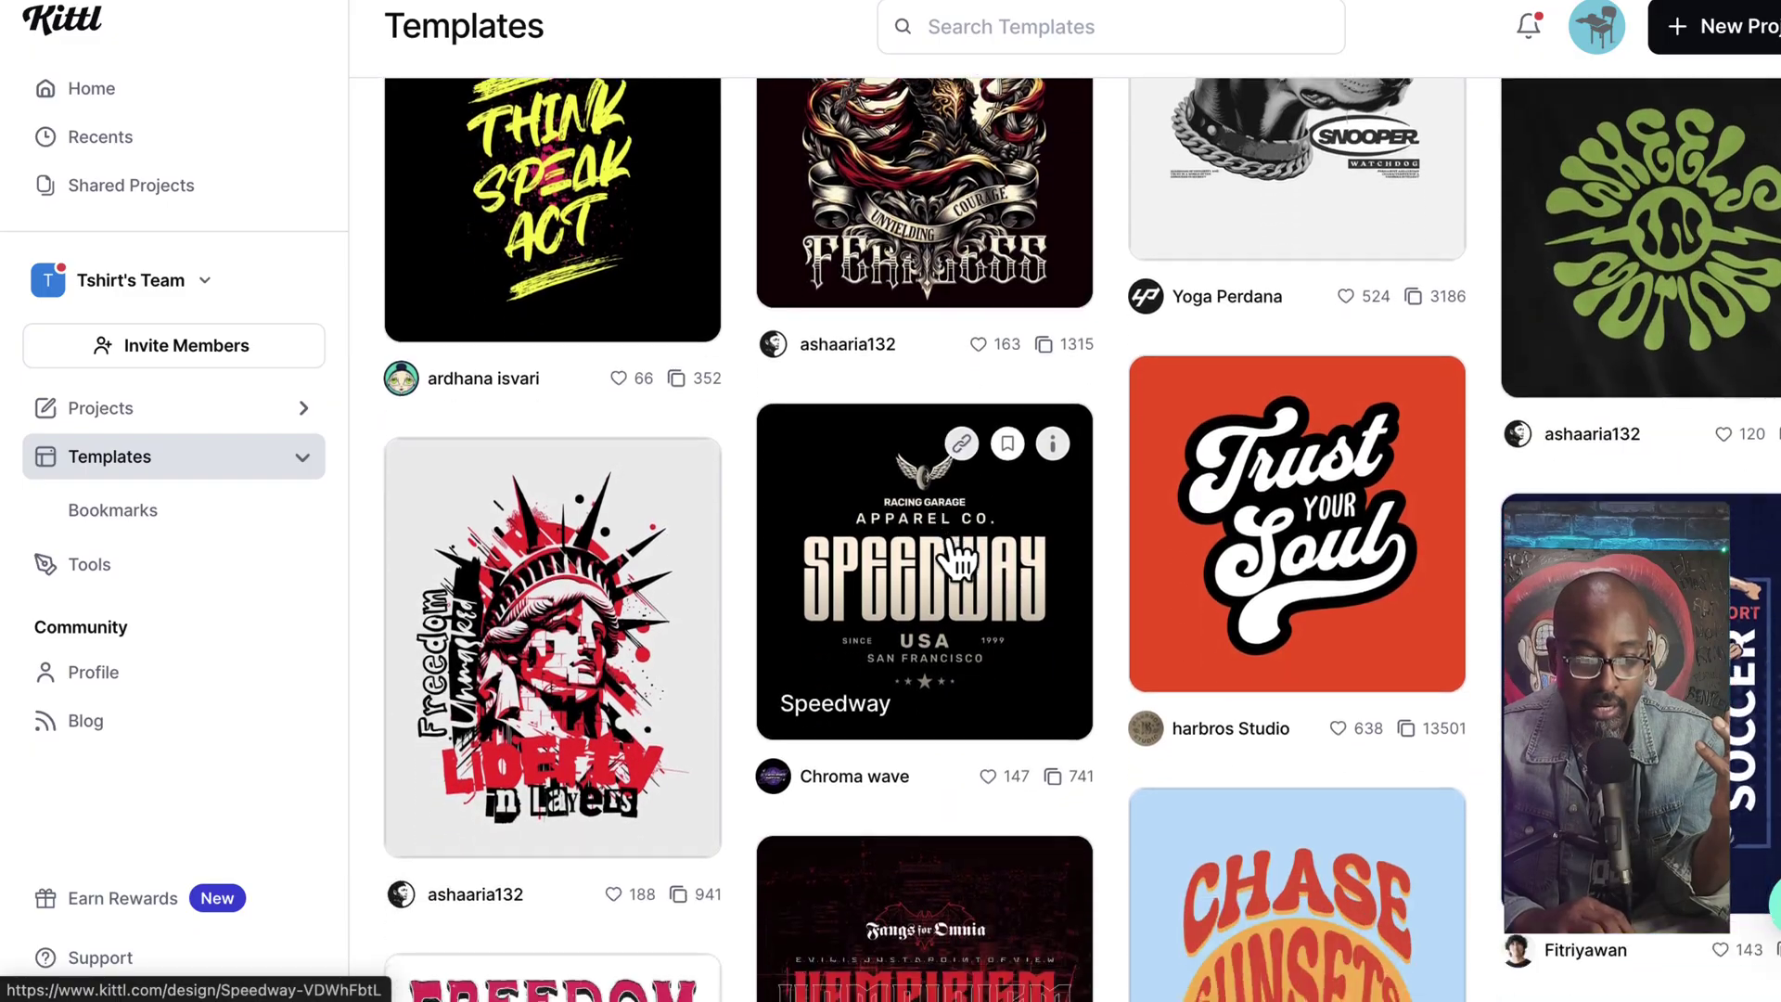
{"action": "scroll", "coordinate": [948, 542], "scroll_direction": "down", "scroll_amount": 9}
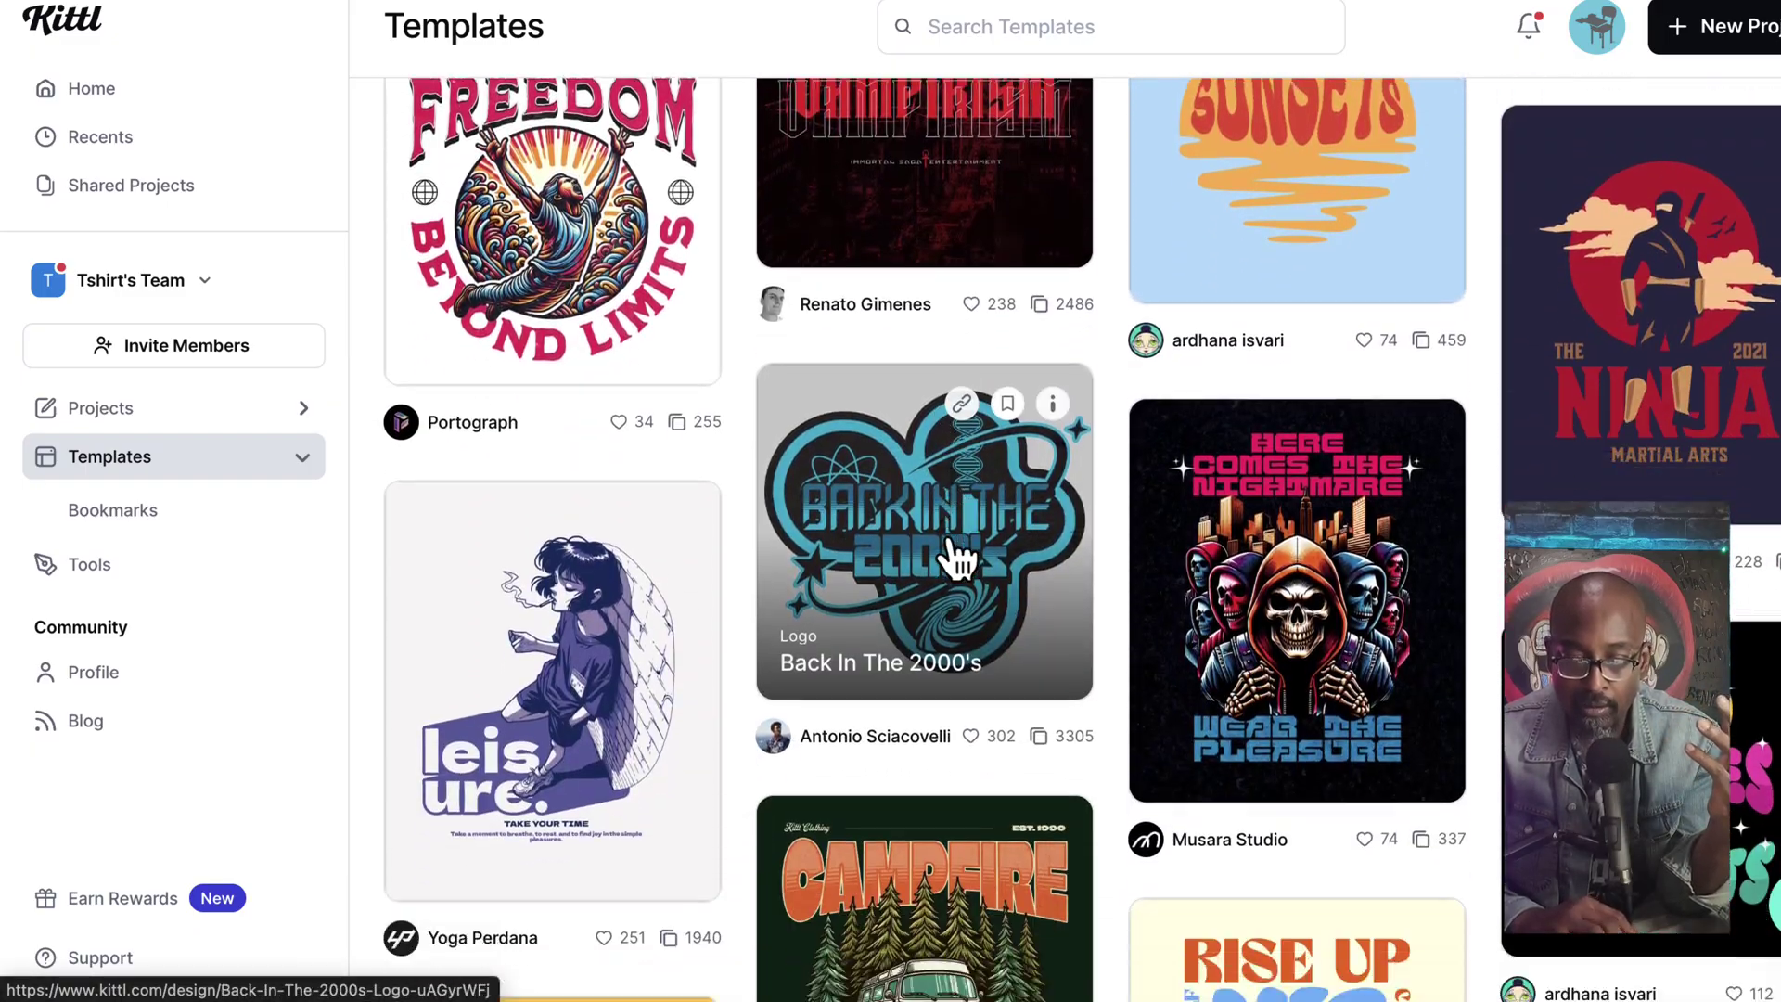
Step: Look through more T-Shirts templates and open the Good Vibes T-shirt Design for editing
{"action": "scroll", "coordinate": [1360, 598], "scroll_direction": "down", "scroll_amount": 10}
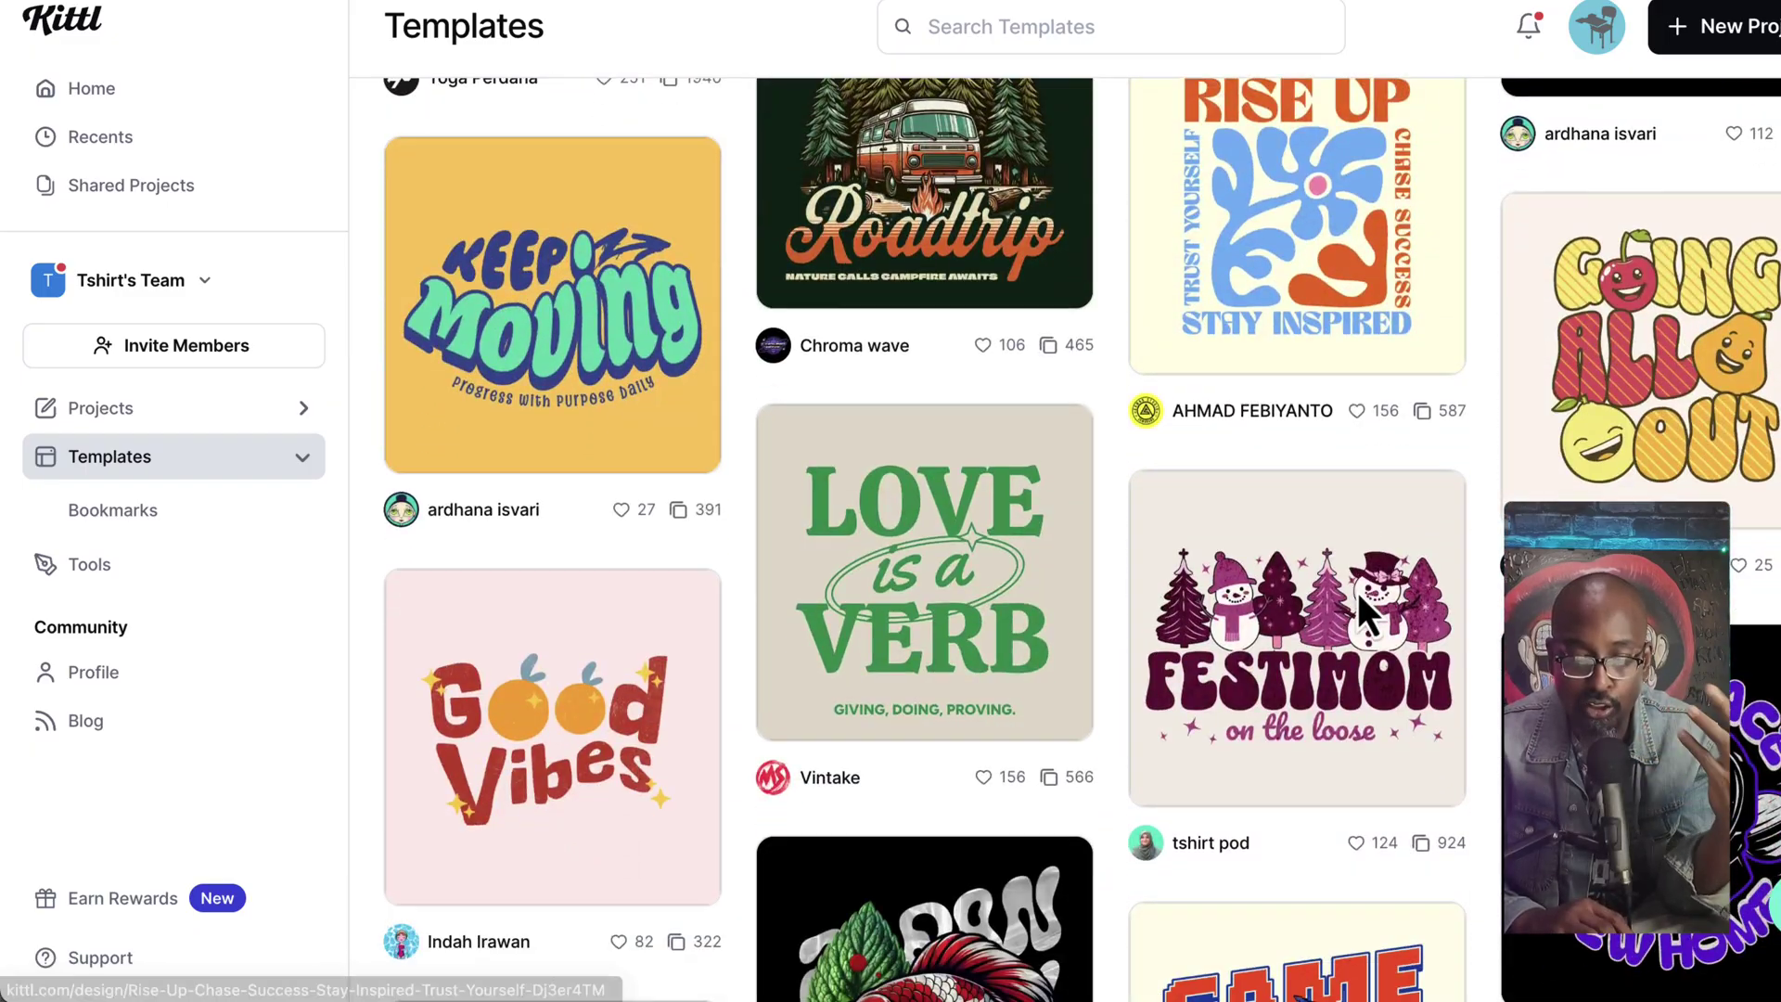
{"action": "scroll", "coordinate": [1356, 589], "scroll_direction": "down", "scroll_amount": 1}
{"action": "scroll", "coordinate": [1359, 598], "scroll_direction": "up", "scroll_amount": 1}
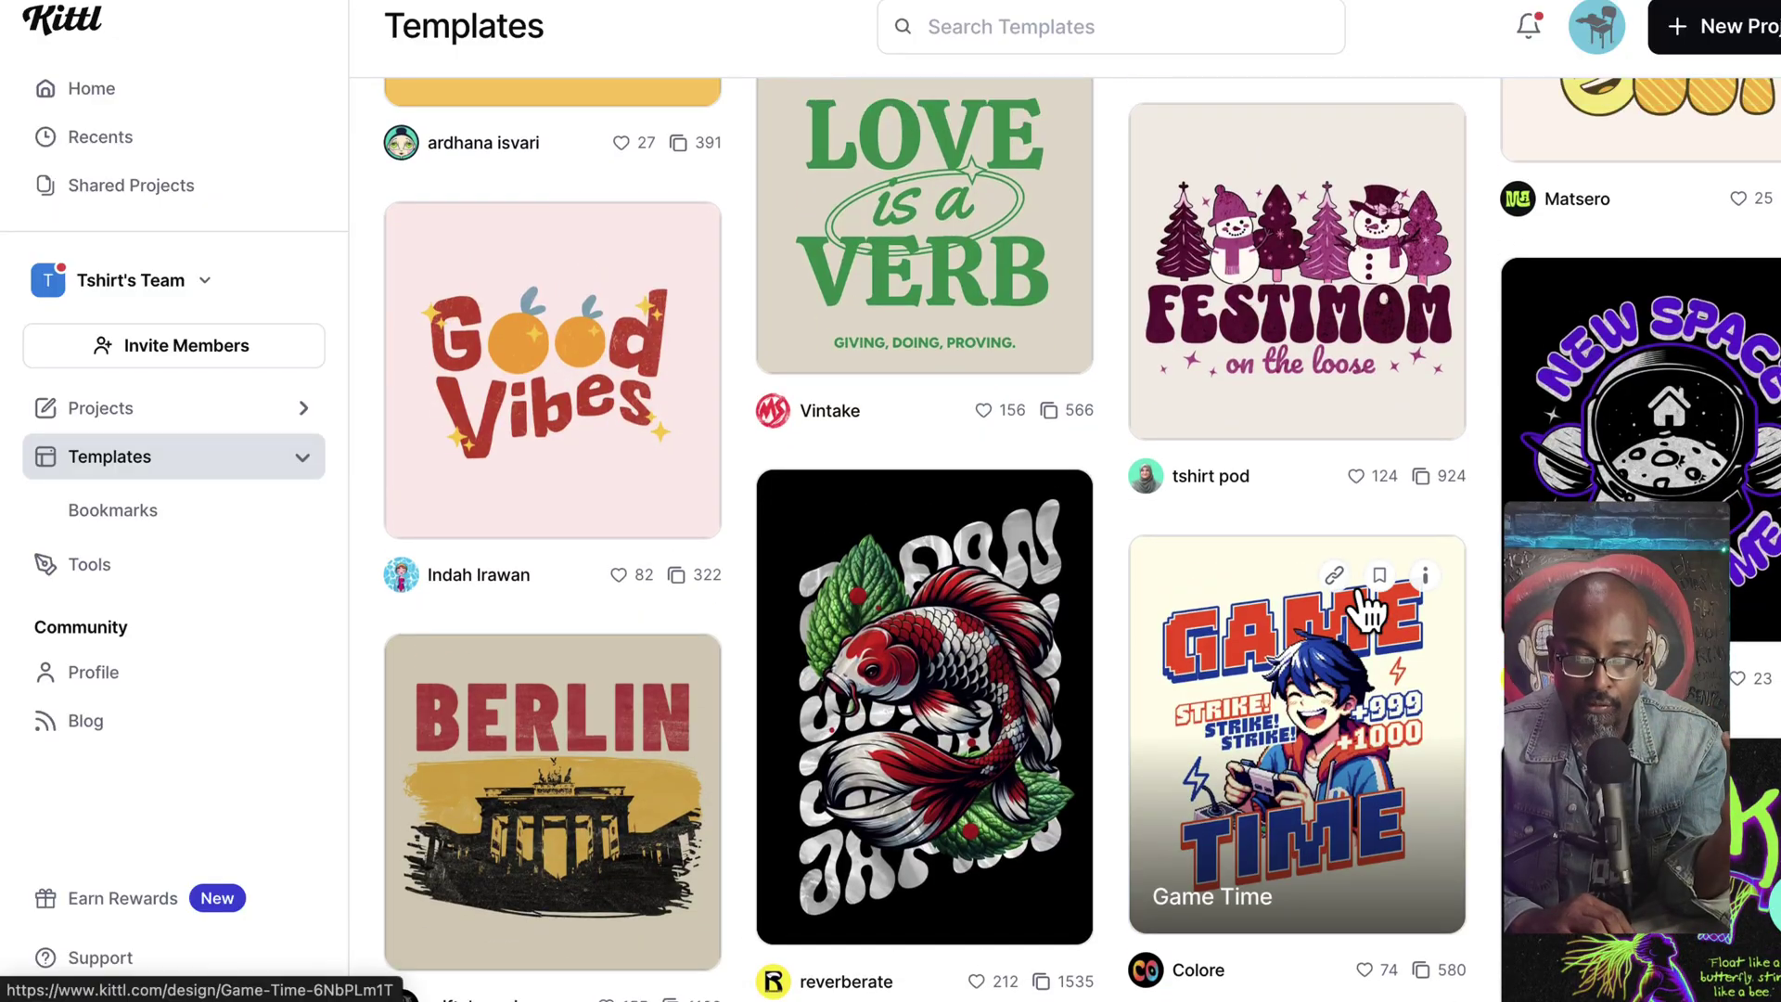
{"action": "scroll", "coordinate": [1365, 602], "scroll_direction": "up", "scroll_amount": 1}
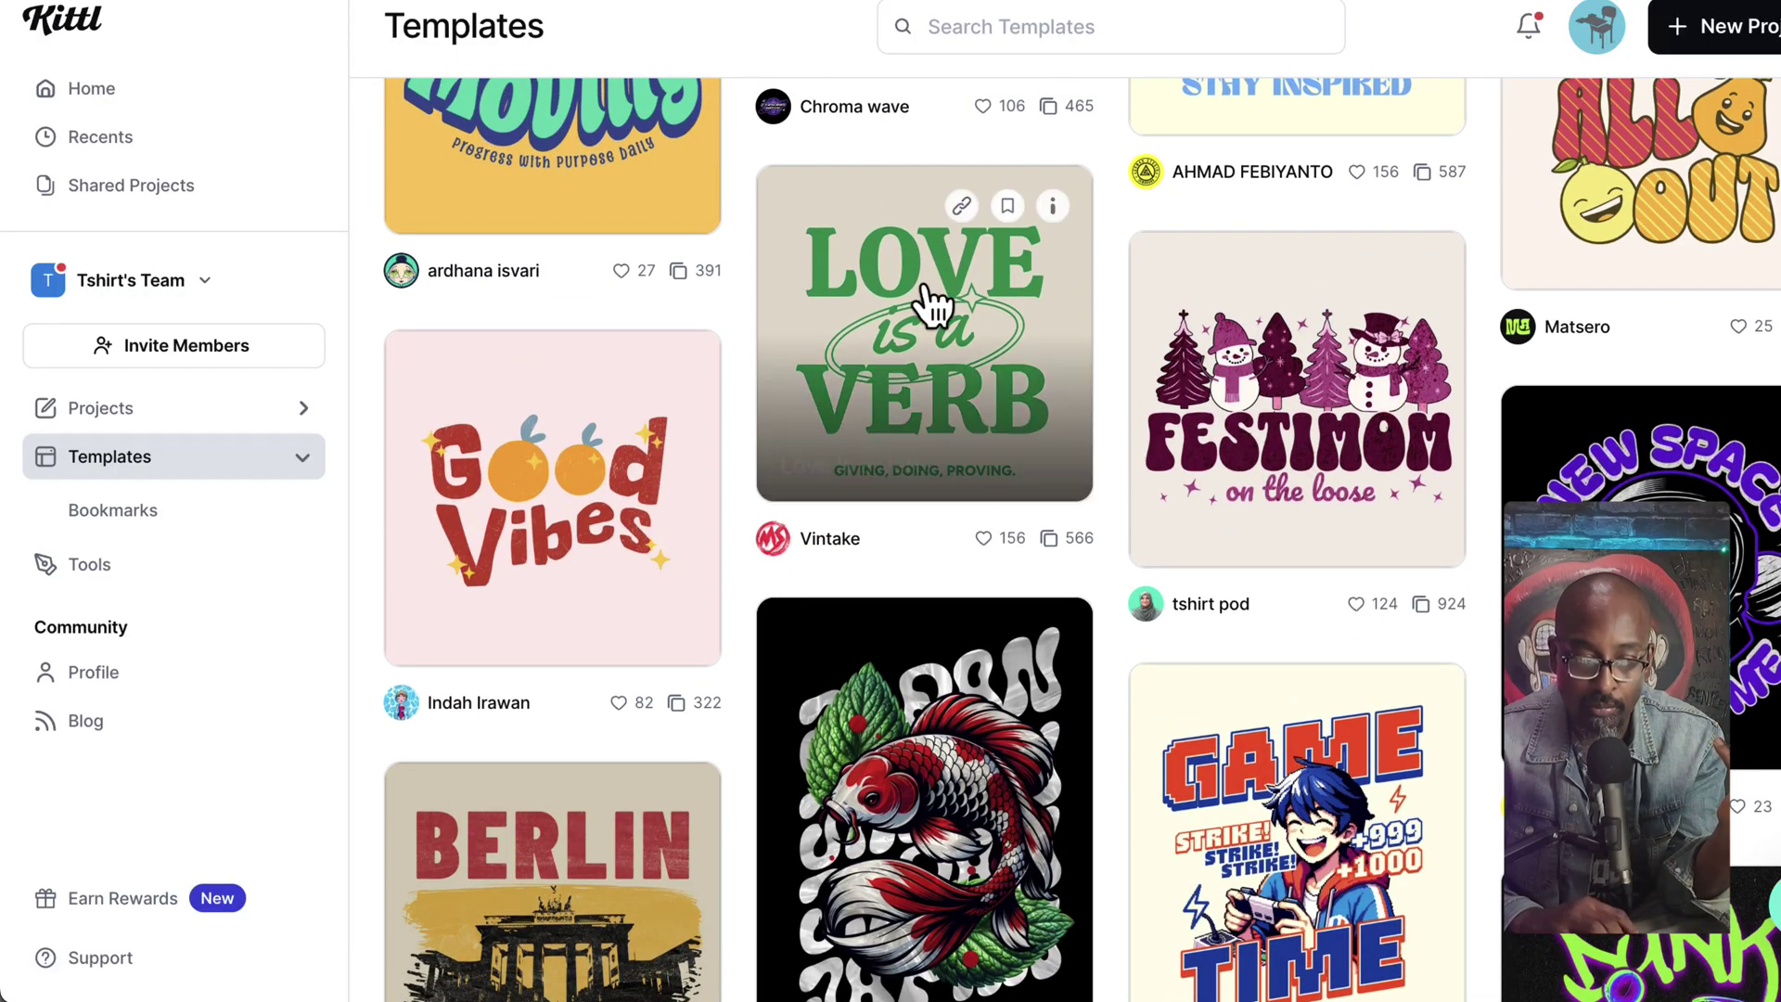
{"action": "scroll", "coordinate": [946, 334], "scroll_direction": "down", "scroll_amount": 3}
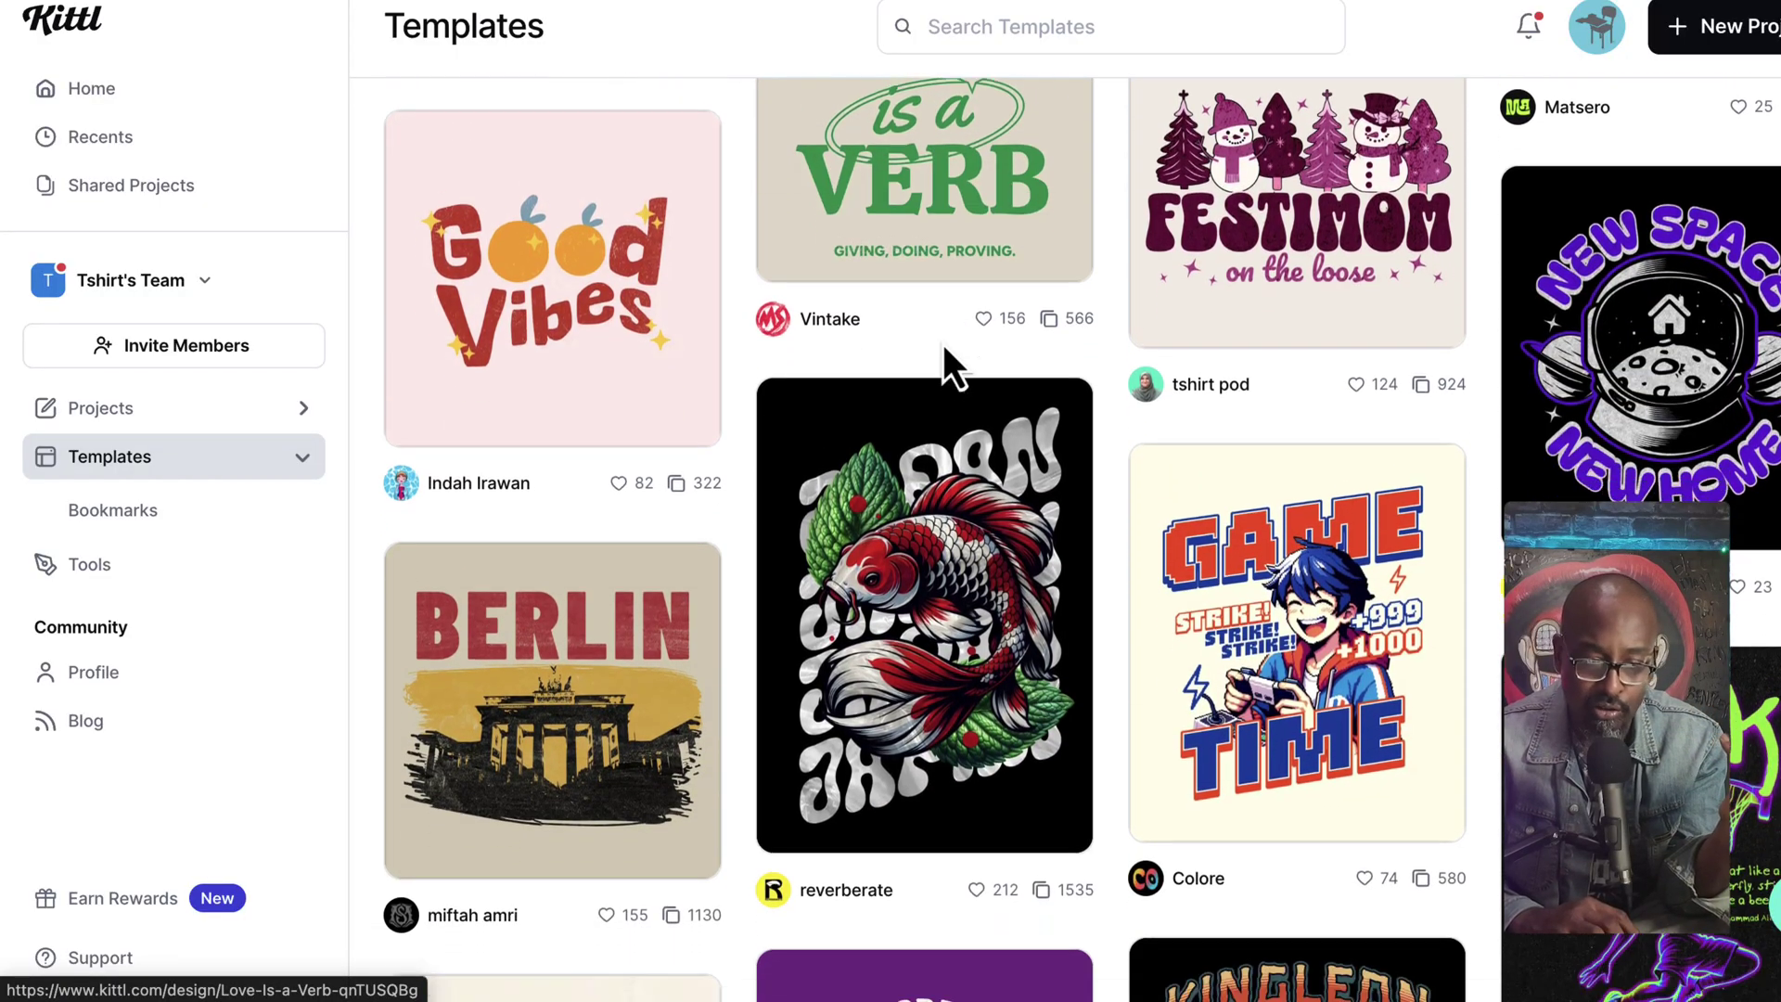
{"action": "scroll", "coordinate": [946, 357], "scroll_direction": "down", "scroll_amount": 4}
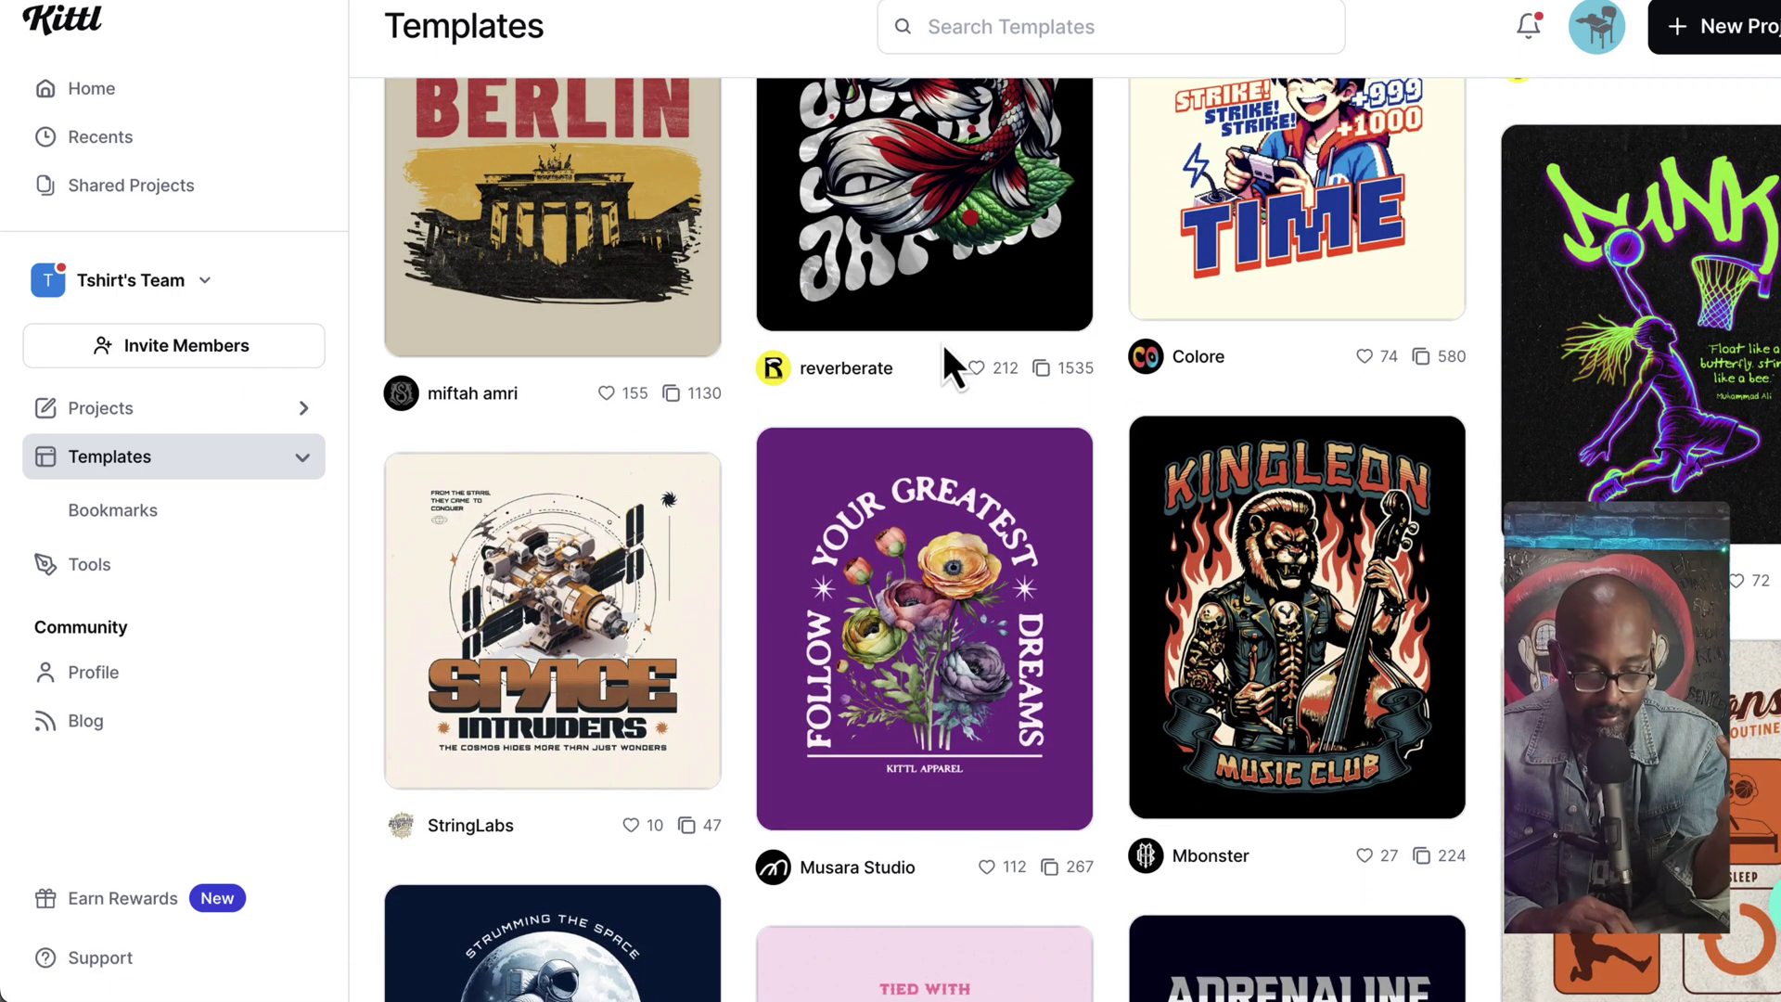
{"action": "scroll", "coordinate": [942, 366], "scroll_direction": "up", "scroll_amount": 6}
{"action": "left_click", "coordinate": [583, 467]}
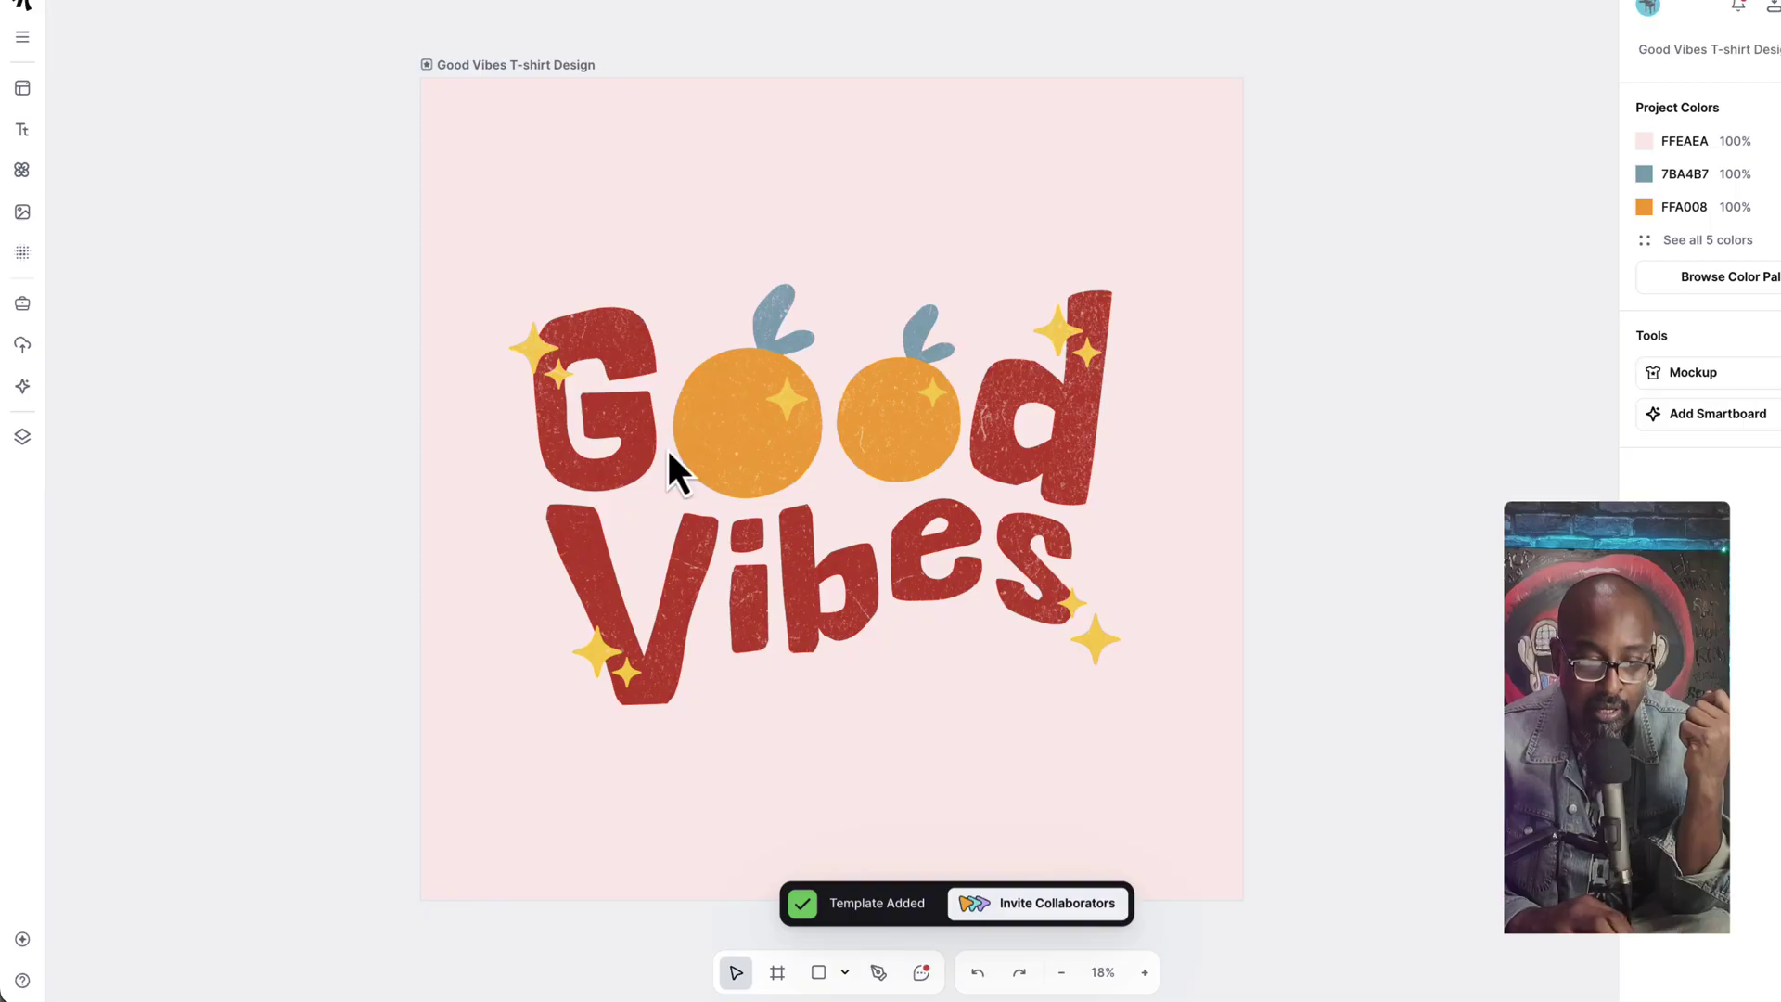
Step: Check the separate lettering elements of the design and replace the word "Vibes" with "Times"
{"action": "left_click", "coordinate": [784, 576]}
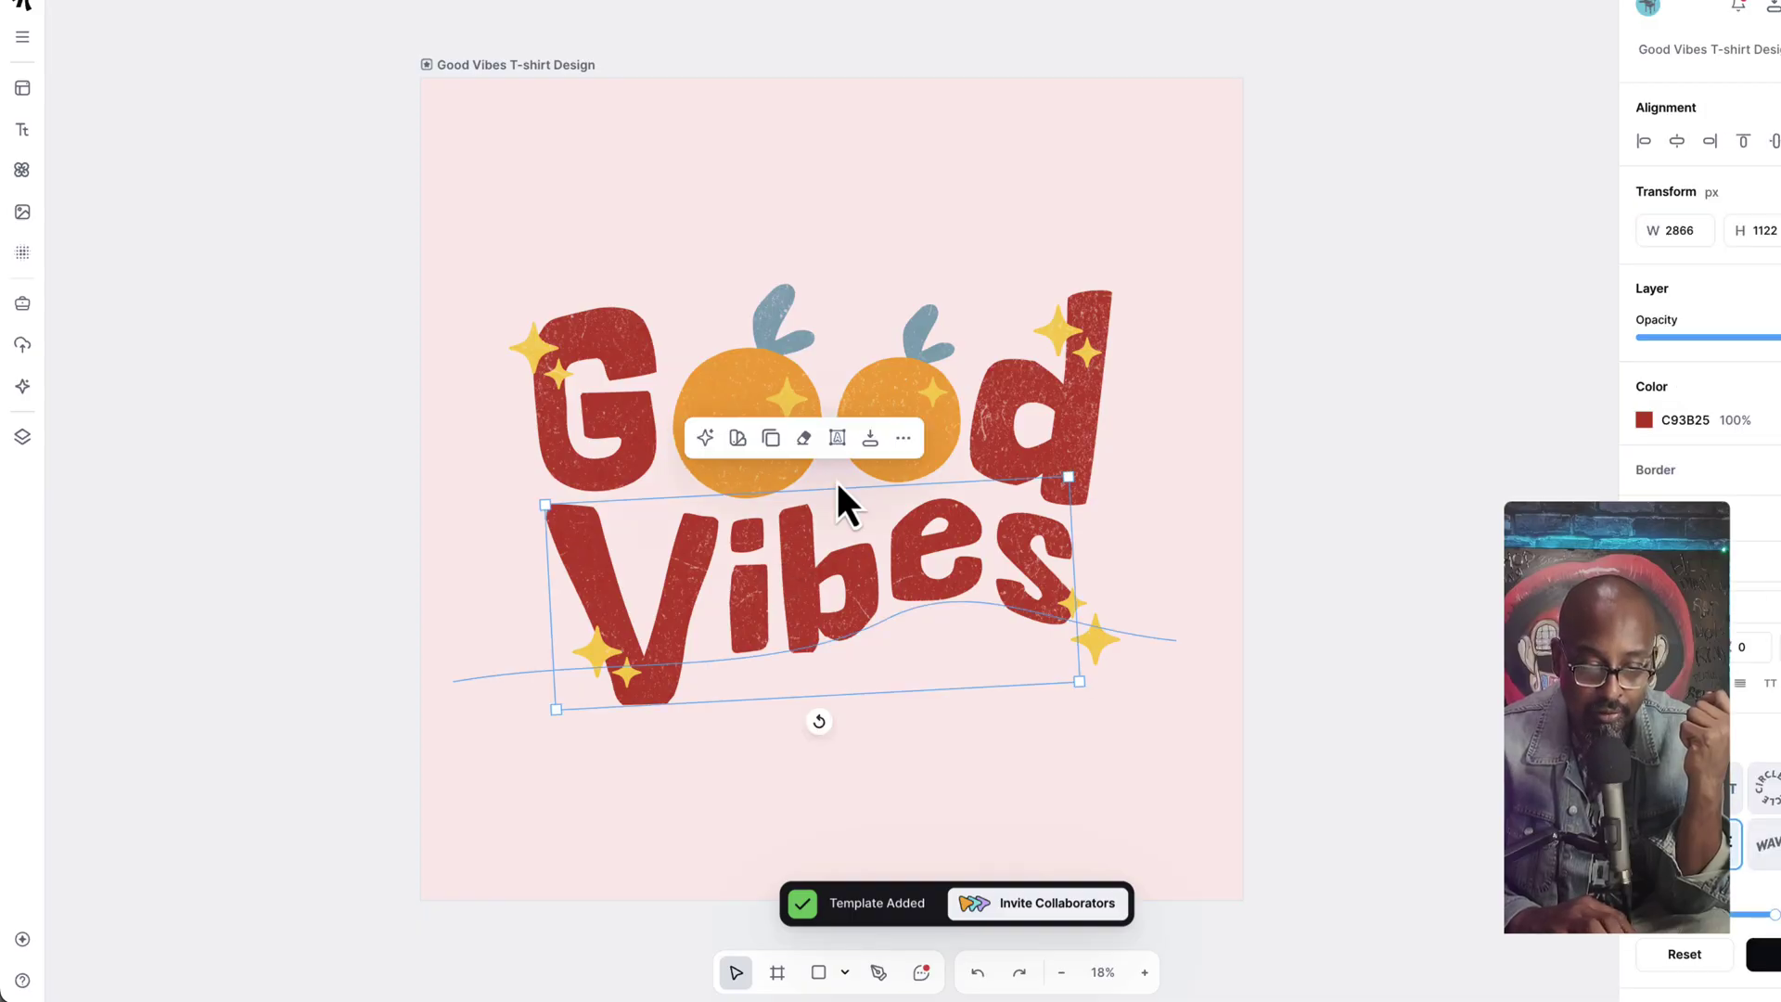
{"action": "left_click", "coordinate": [624, 481]}
{"action": "left_click", "coordinate": [1046, 458]}
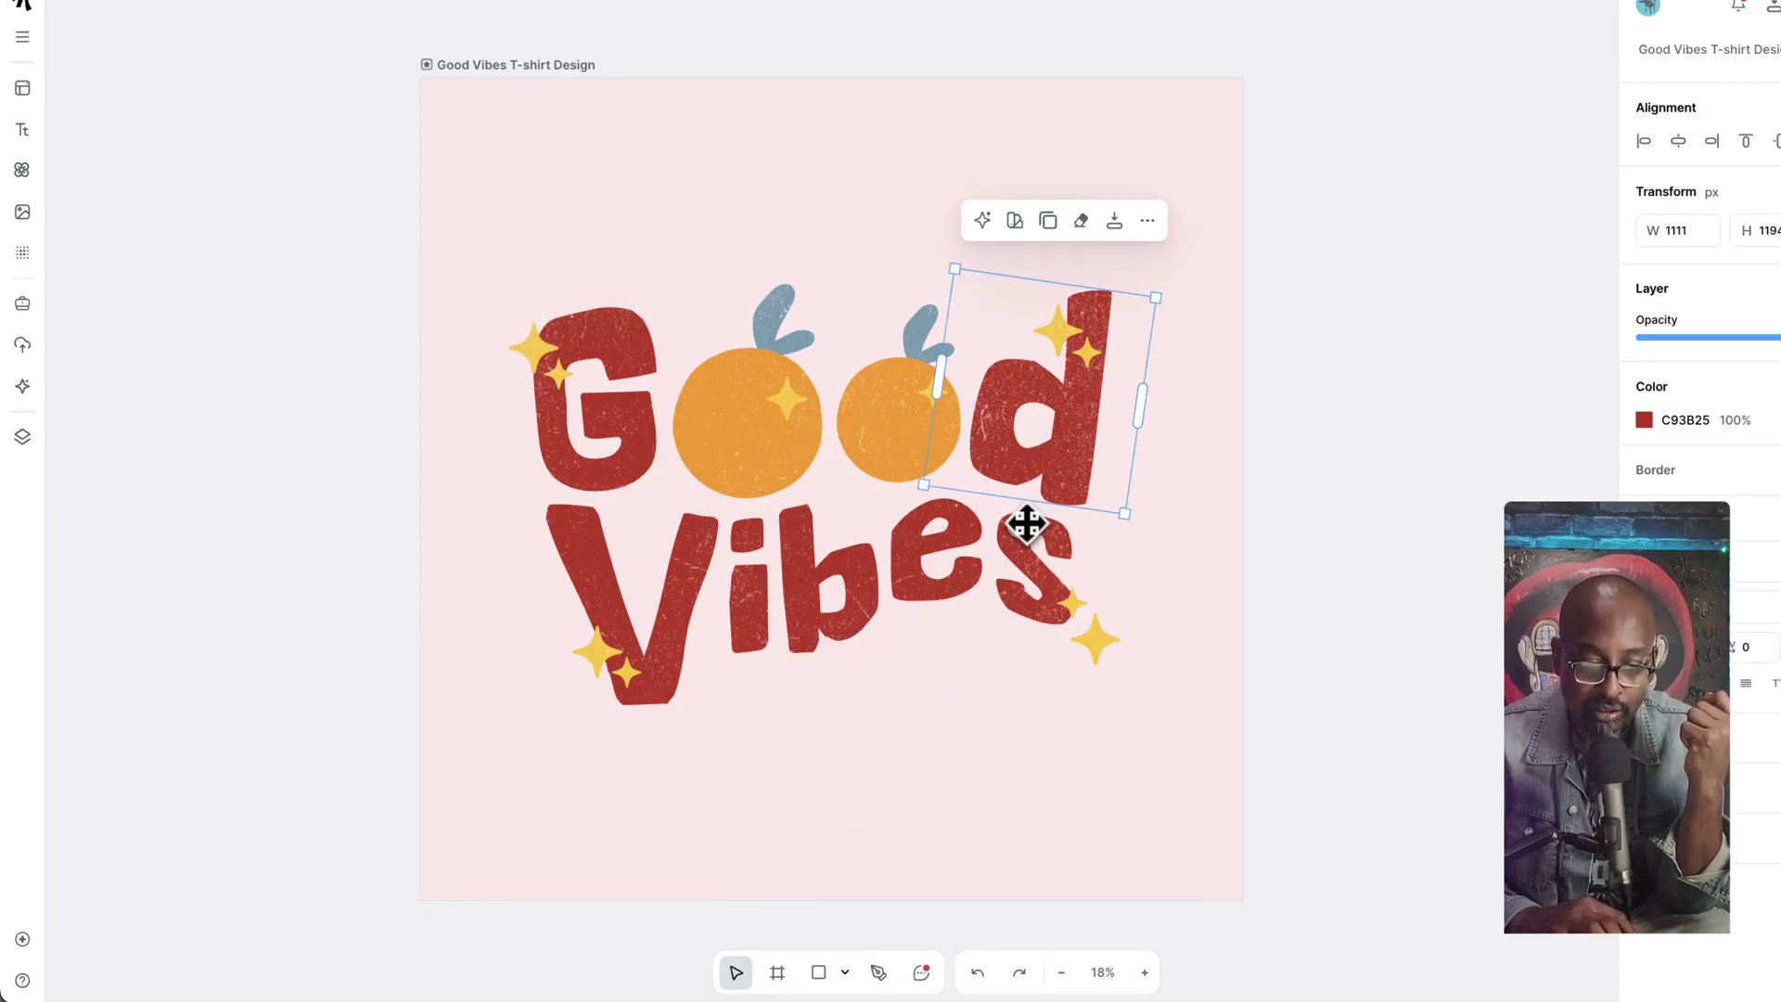
{"action": "left_click", "coordinate": [982, 617]}
{"action": "left_click", "coordinate": [963, 577]}
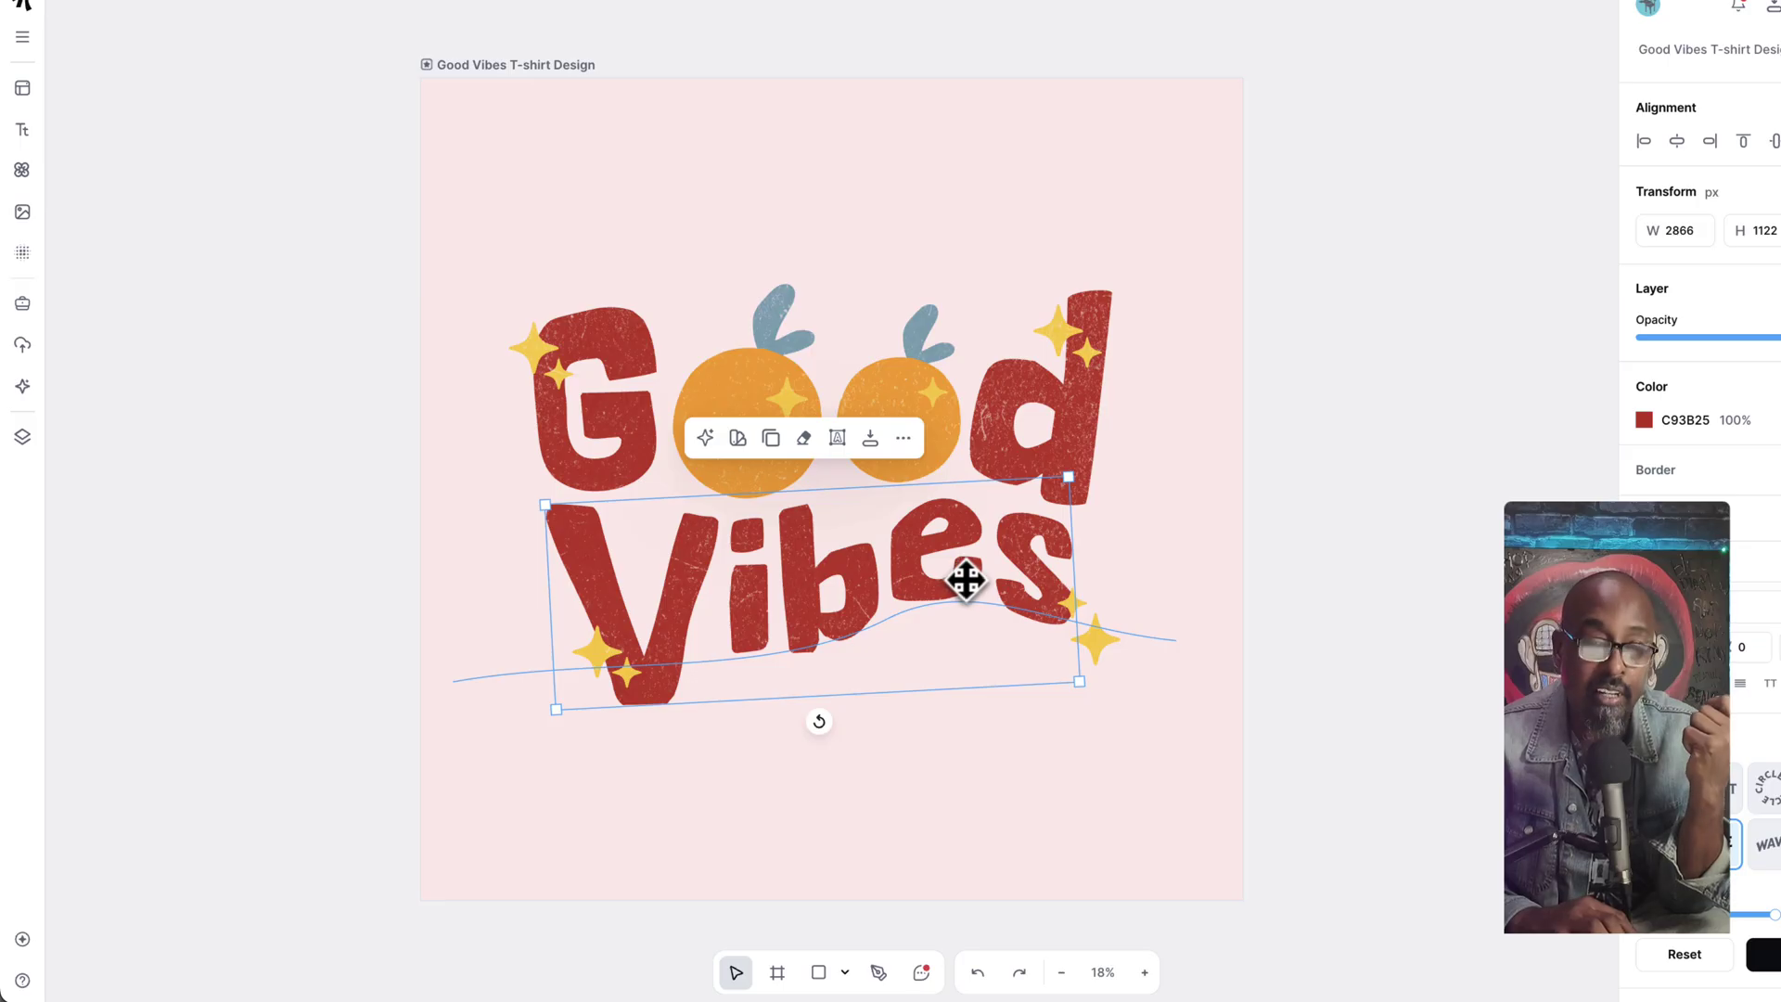
{"action": "double_click", "coordinate": [964, 580]}
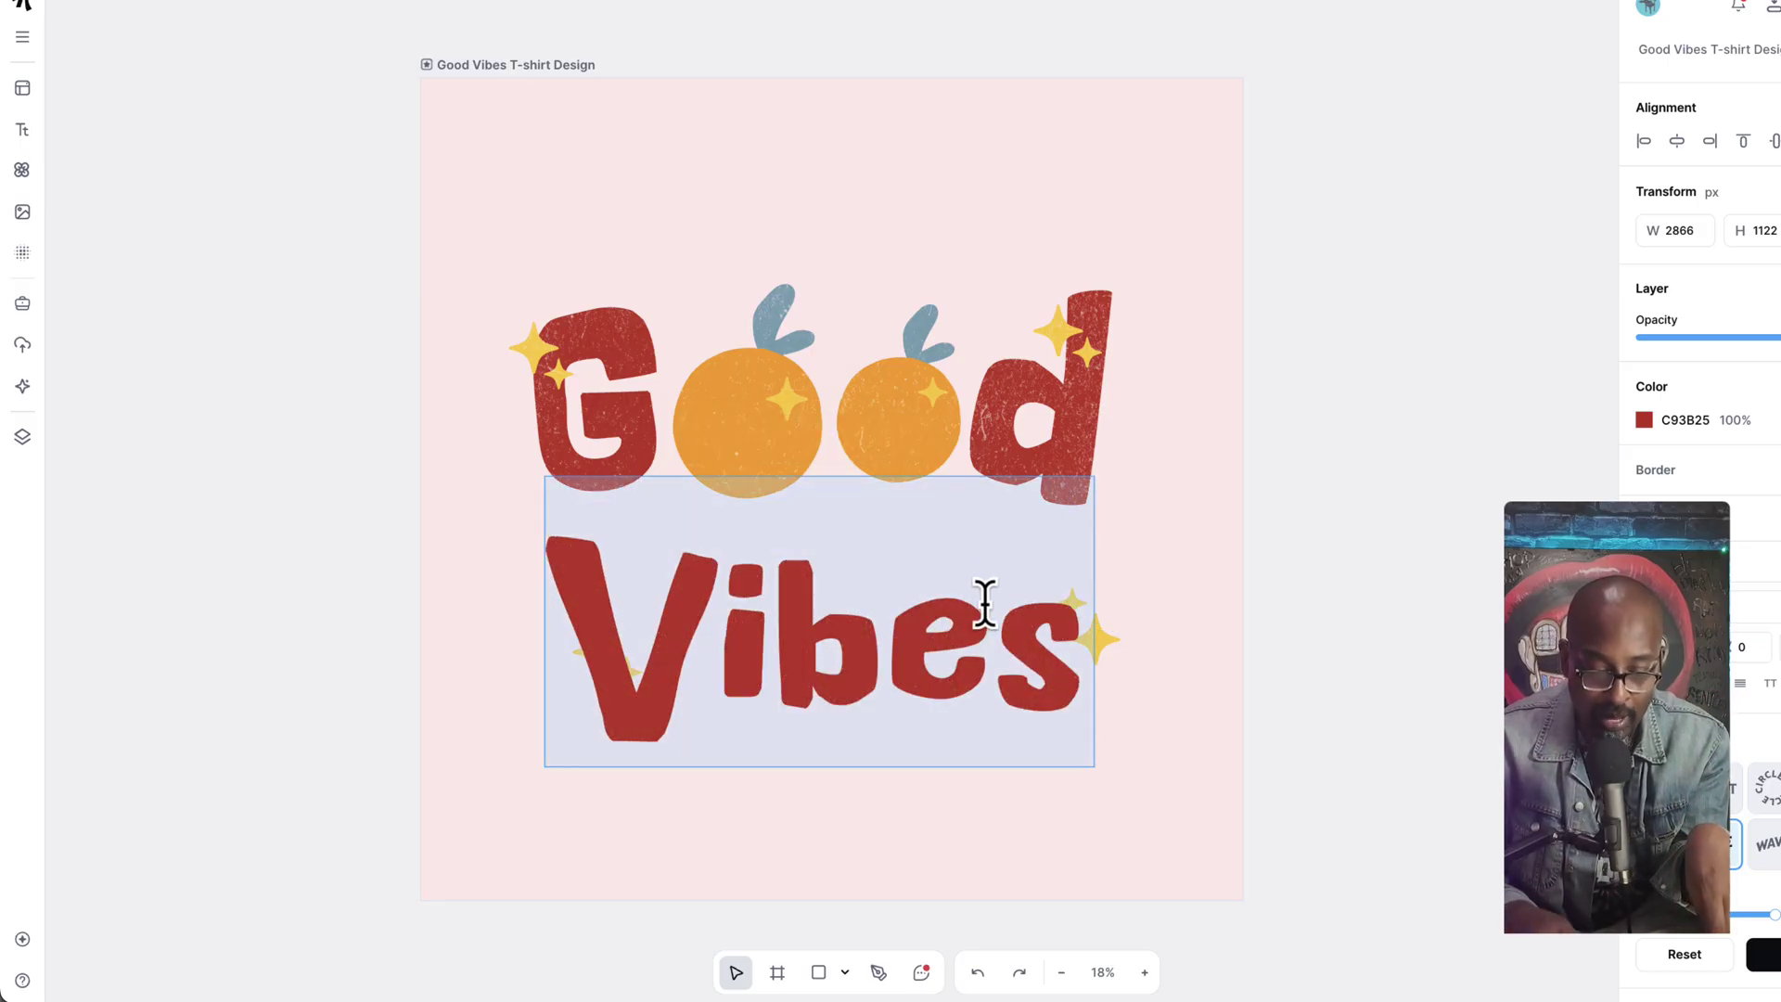
{"action": "type", "text": "T"}
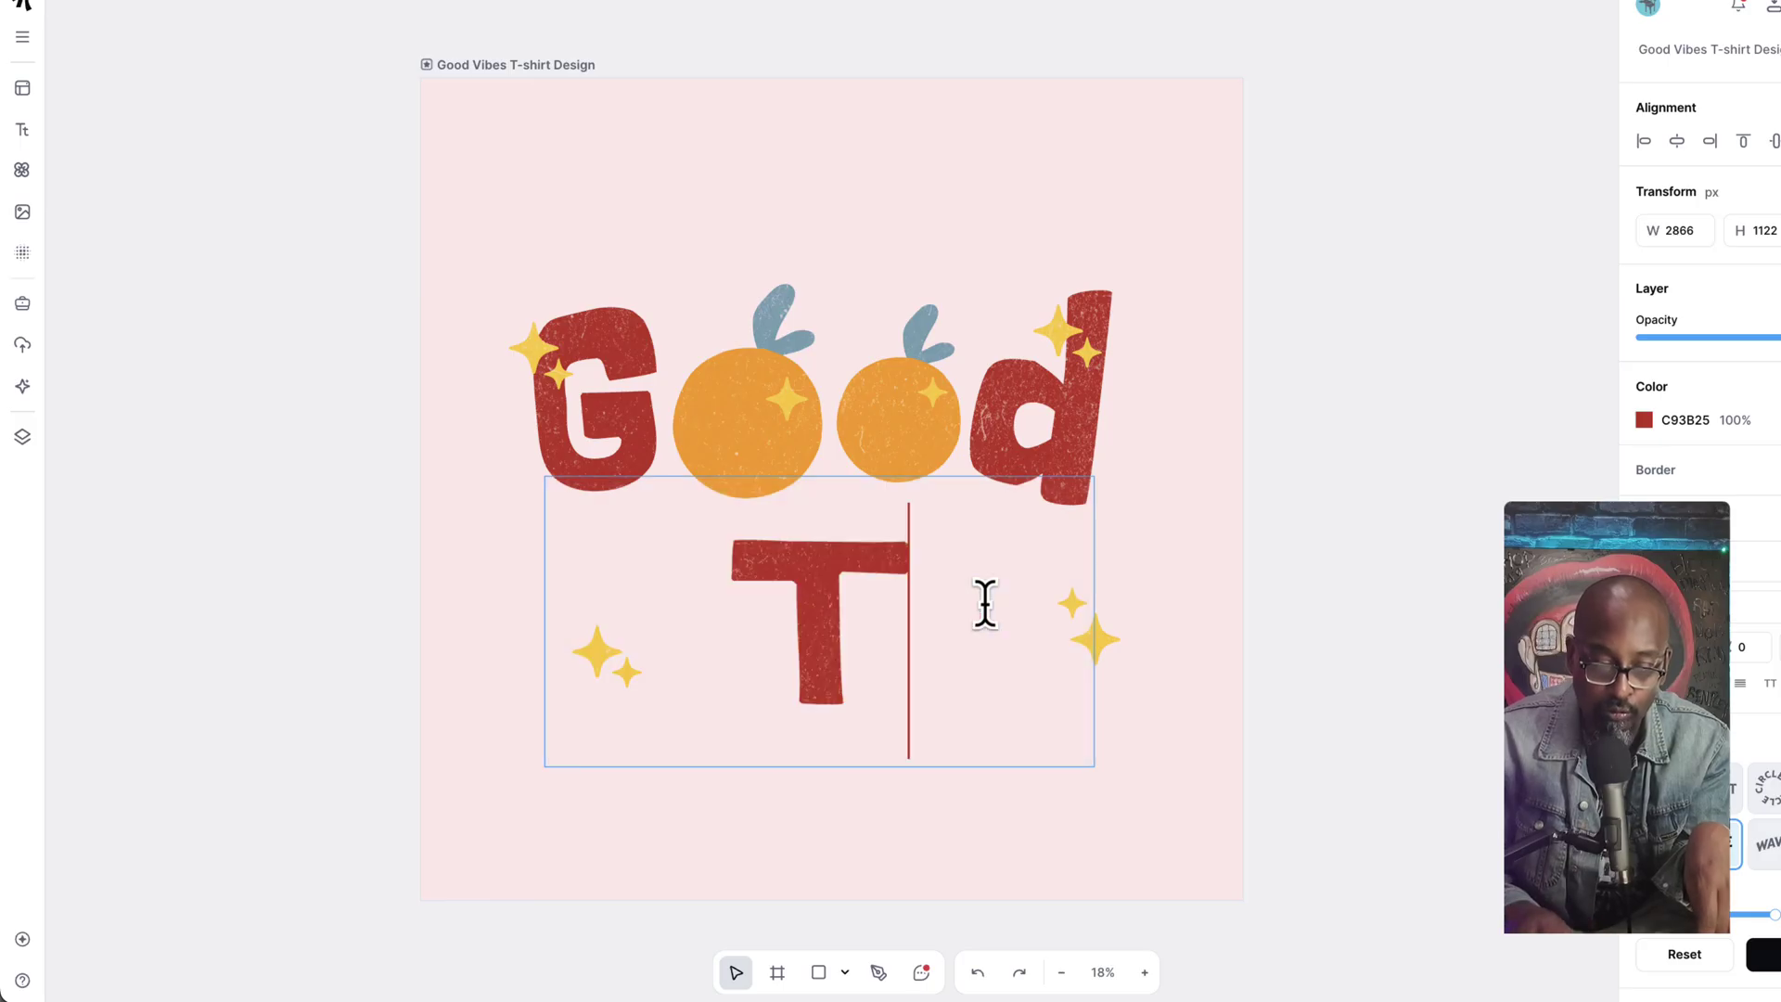
{"action": "type", "text": "imes"}
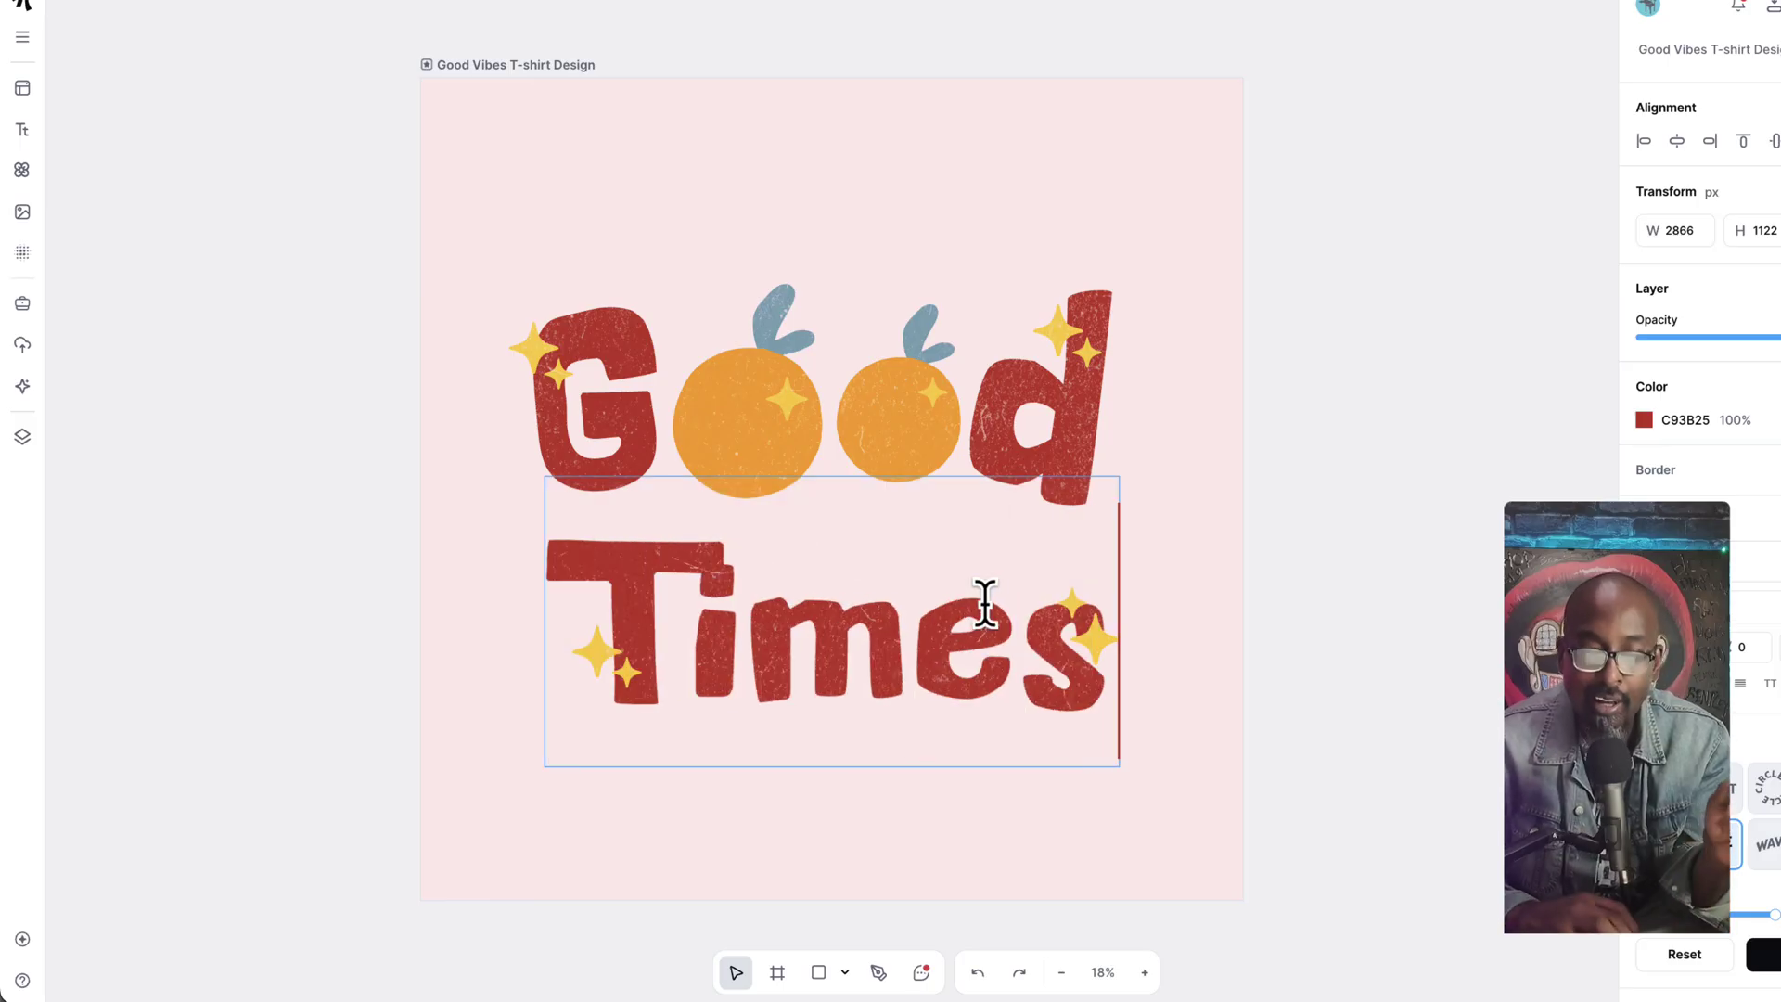
{"action": "key", "text": "Escape"}
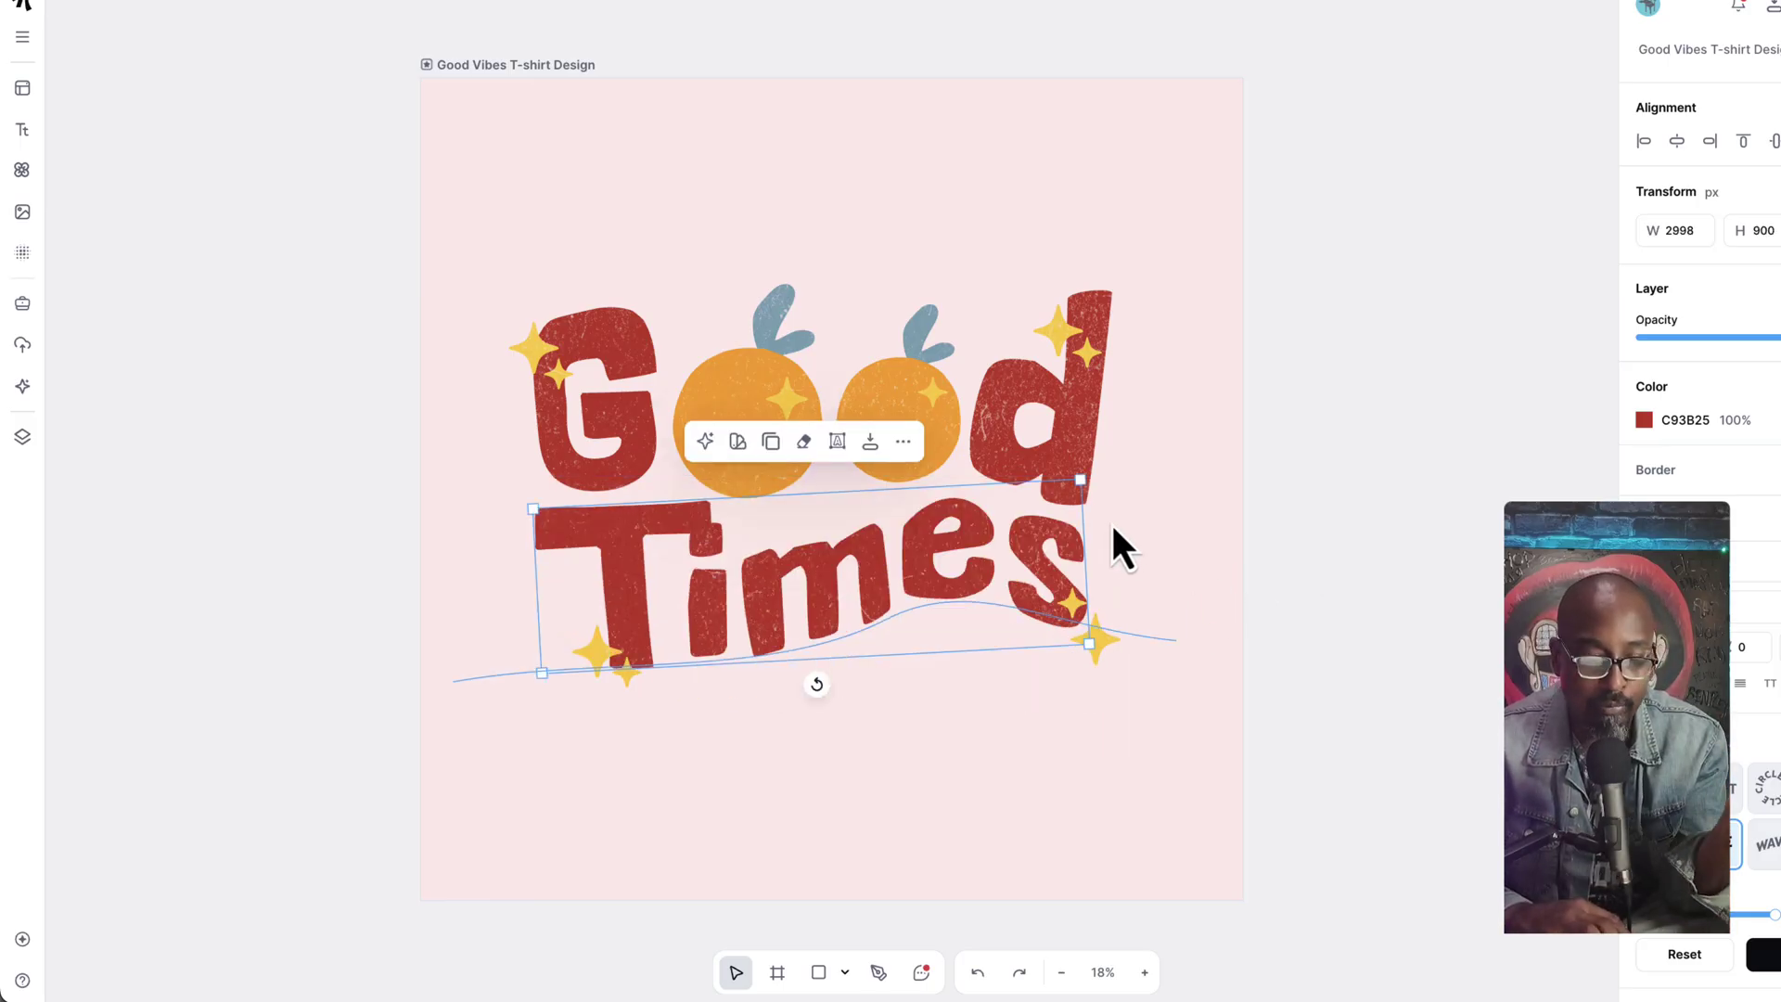
Step: Move the Good Times lettering to the artboard's upper half and place a copy below it reading "Good People"
{"action": "left_click_drag", "start_coordinate": [1147, 263], "coordinate": [531, 691]}
{"action": "left_click_drag", "start_coordinate": [758, 620], "coordinate": [752, 460]}
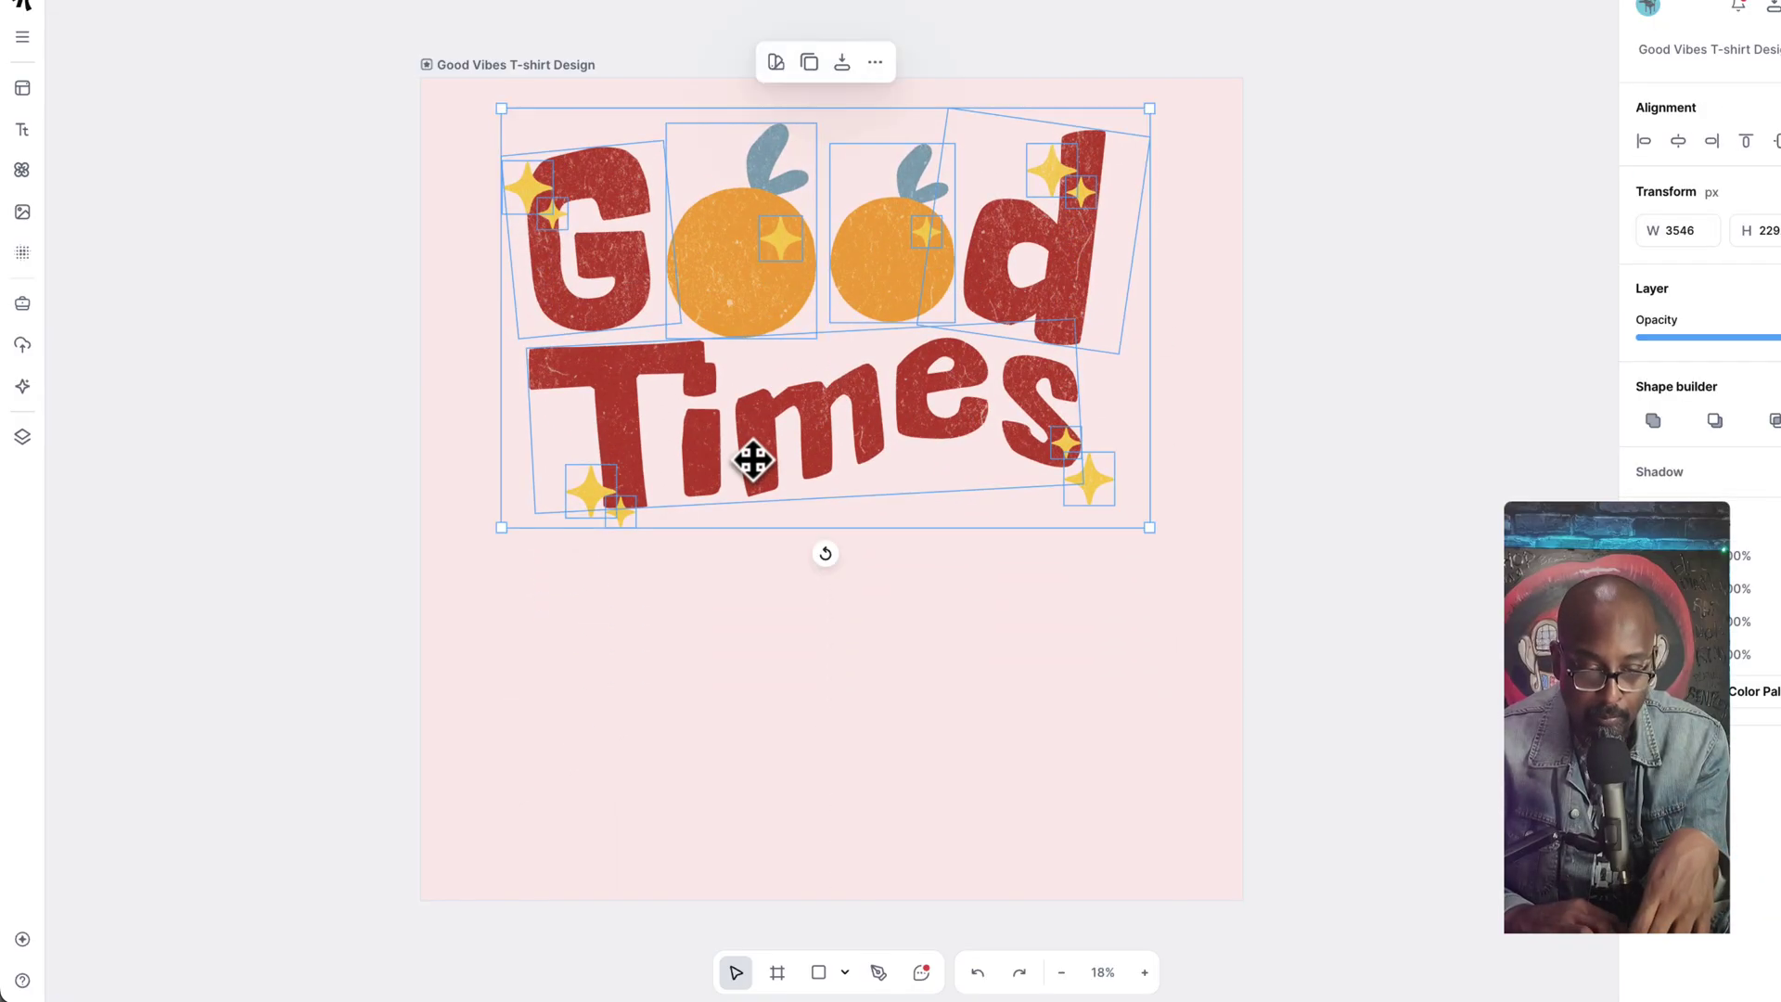
{"action": "key", "text": "ctrl+v"}
{"action": "left_click_drag", "start_coordinate": [831, 405], "coordinate": [853, 794]}
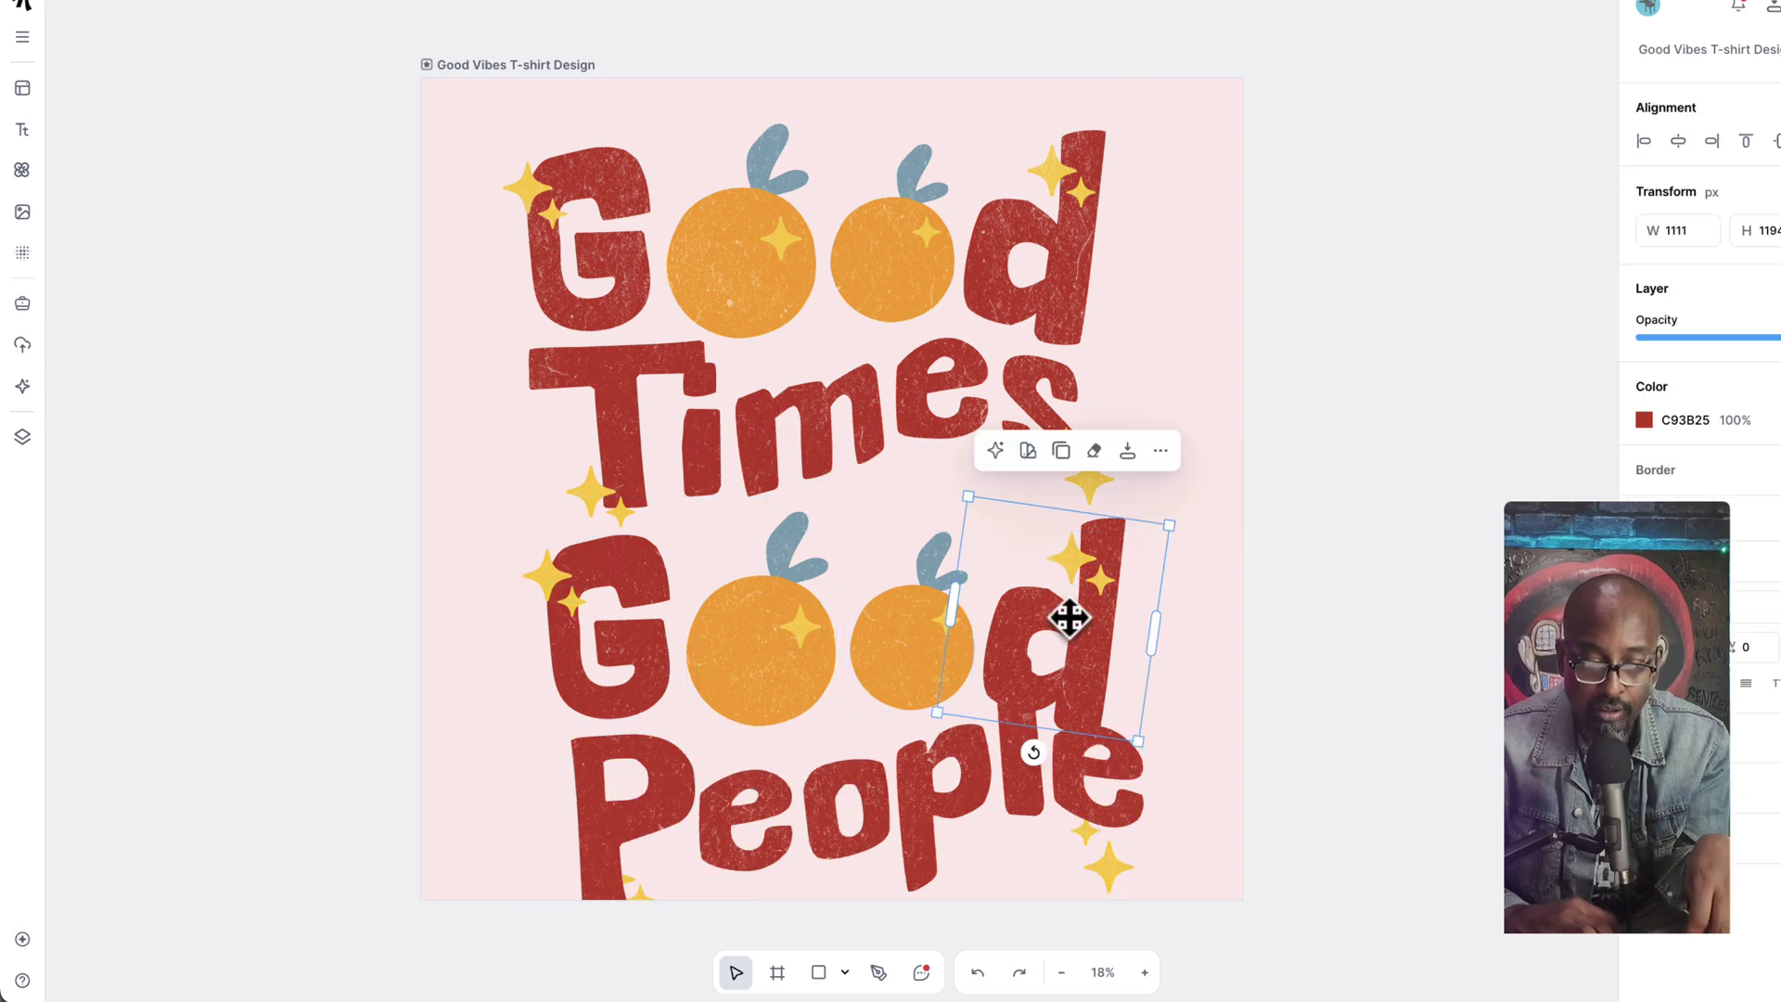
Step: Raise the "d", the oranges and "People" in the lower lettering, and shift the whole design up to fit the artboard
{"action": "left_click_drag", "start_coordinate": [1069, 615], "coordinate": [1070, 576]}
{"action": "left_click_drag", "start_coordinate": [945, 624], "coordinate": [926, 616]}
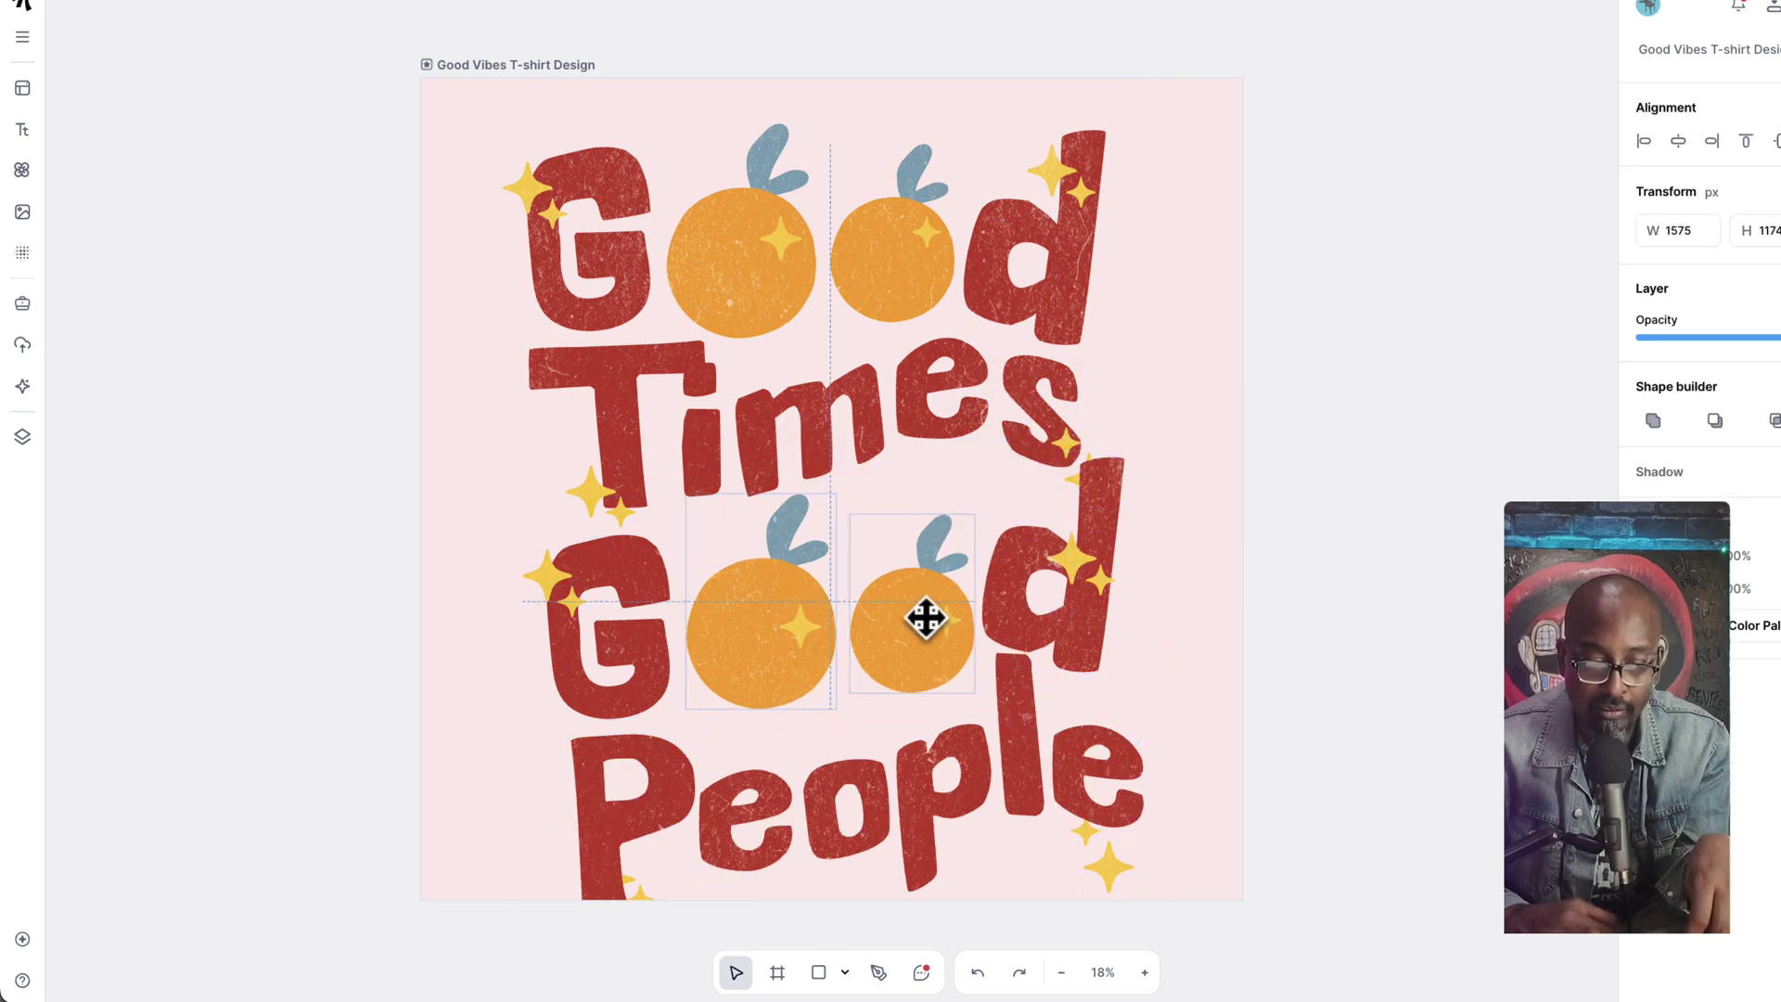
{"action": "left_click", "coordinate": [912, 738]}
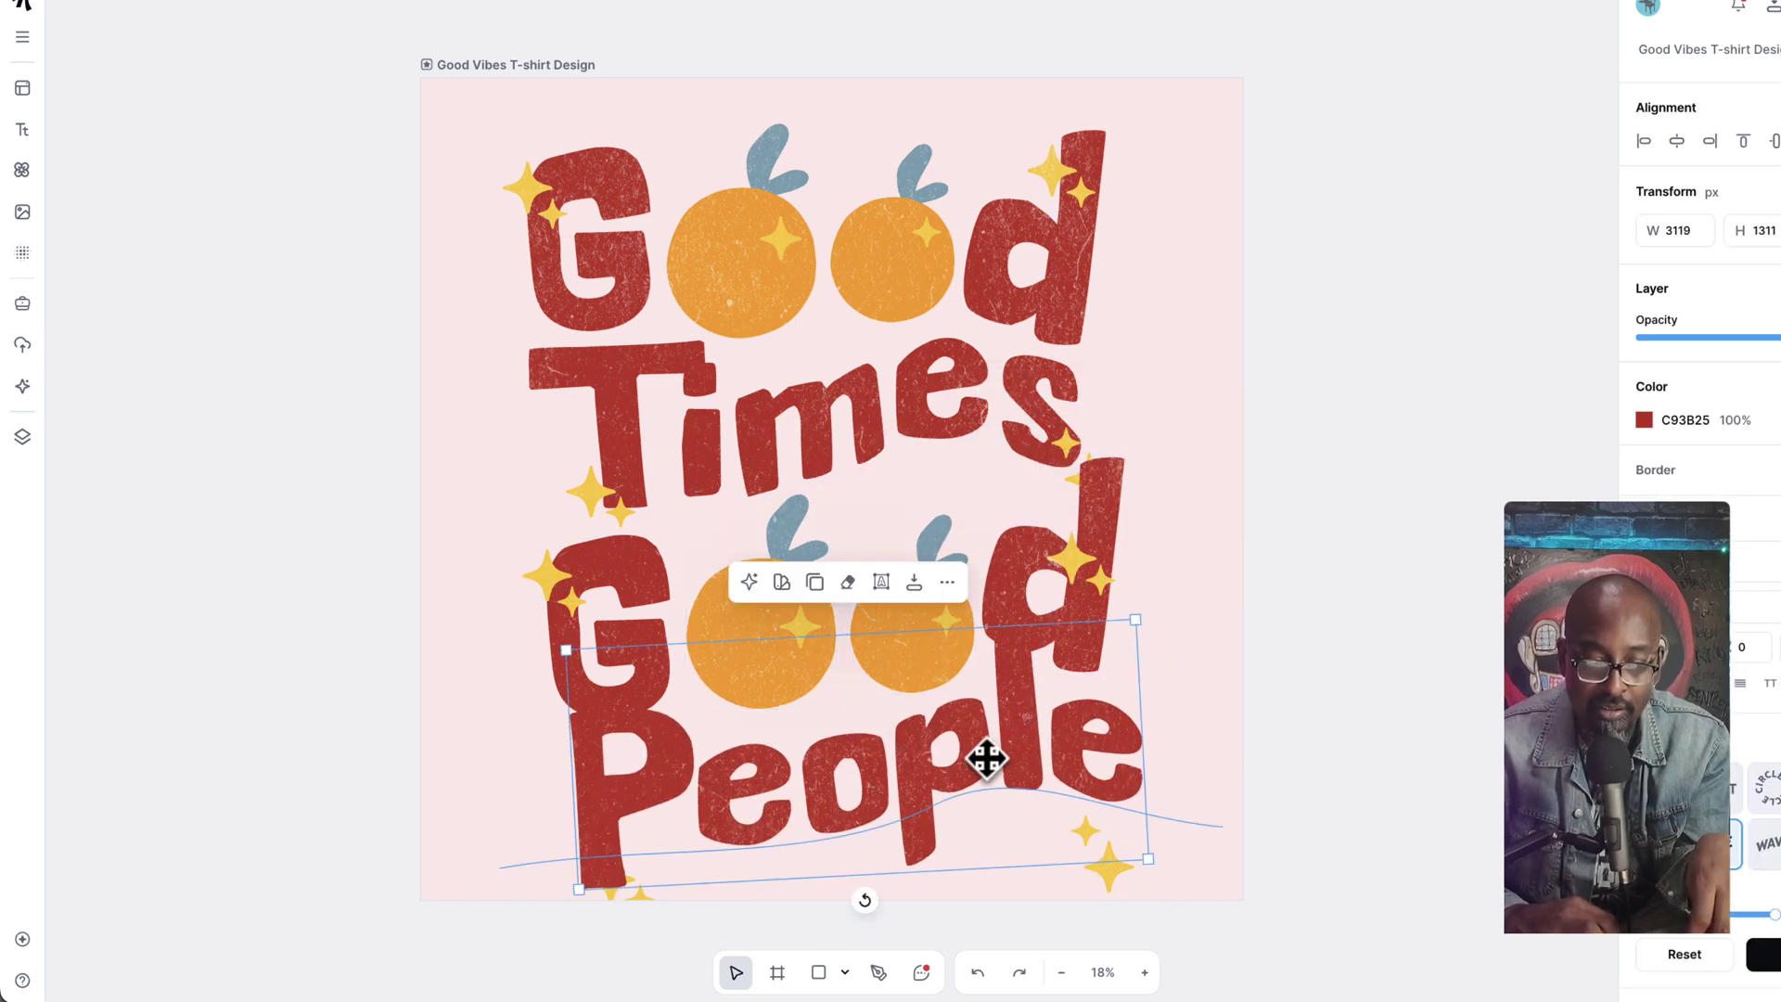
{"action": "left_click_drag", "start_coordinate": [451, 105], "coordinate": [1210, 892]}
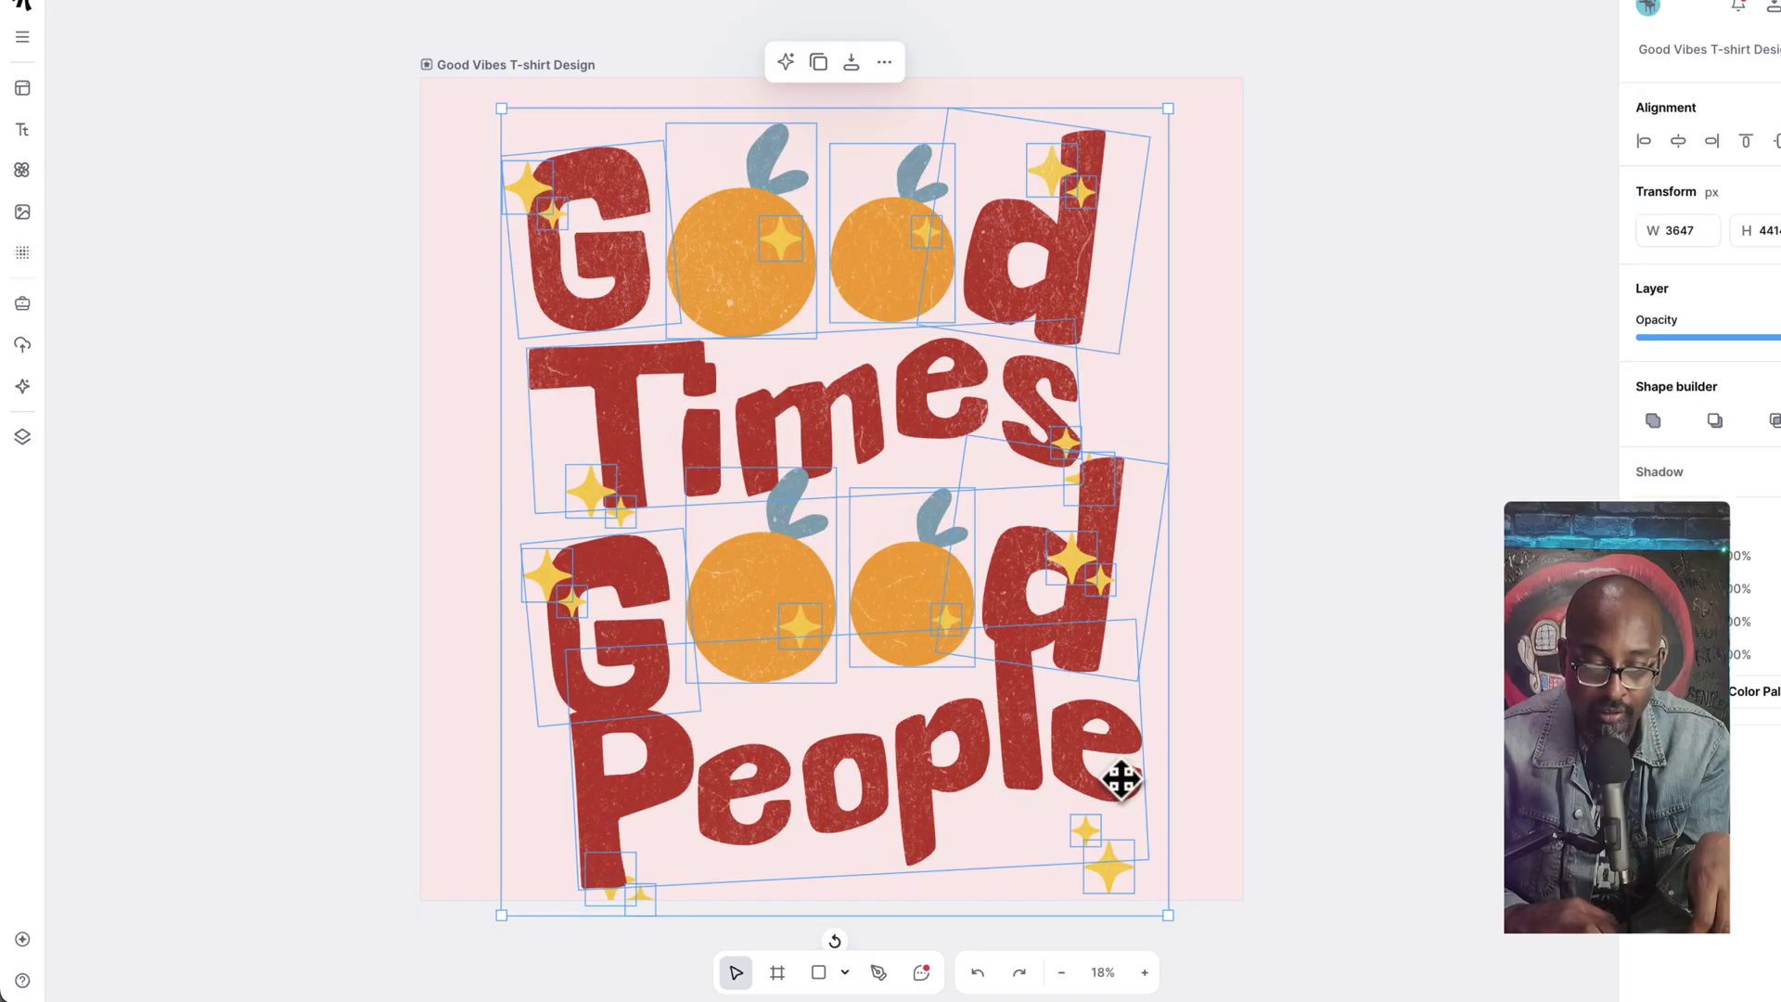
{"action": "left_click_drag", "start_coordinate": [1120, 779], "coordinate": [1118, 748]}
Step: Apply the wave text transformation to "People" and reshape its curve so the word fits beneath the lower "Good"
{"action": "left_click", "coordinate": [1117, 699]}
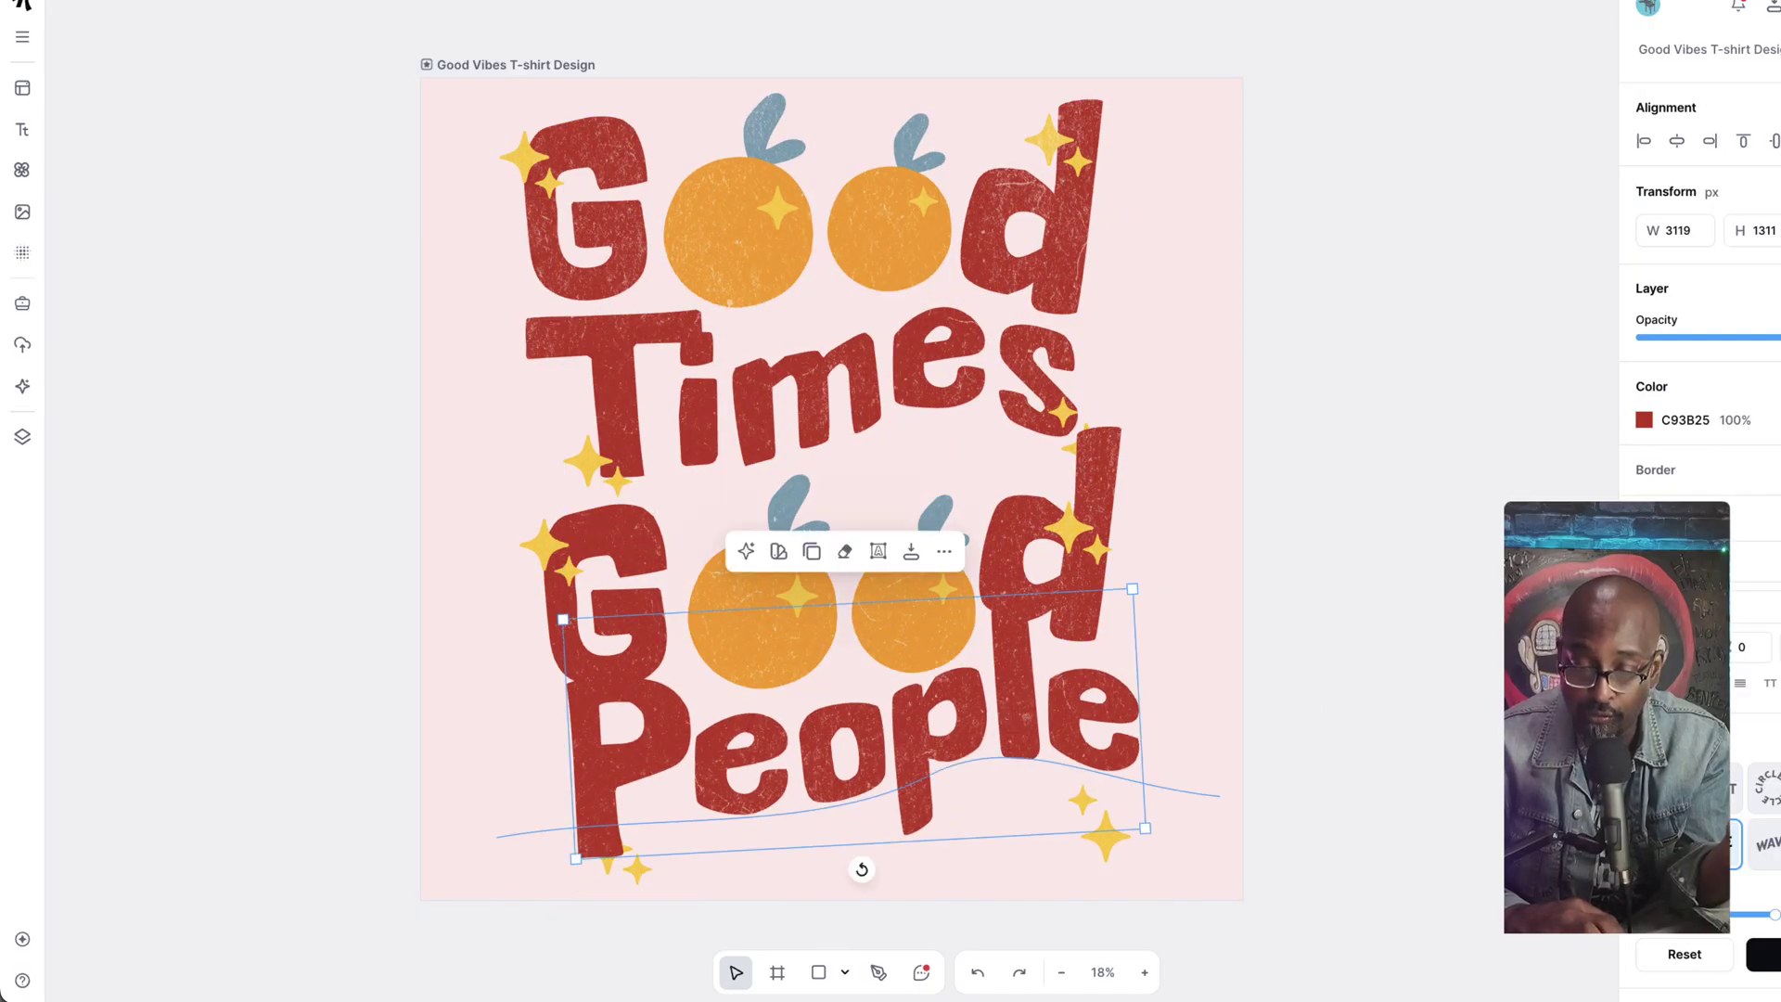
{"action": "left_click", "coordinate": [1763, 846]}
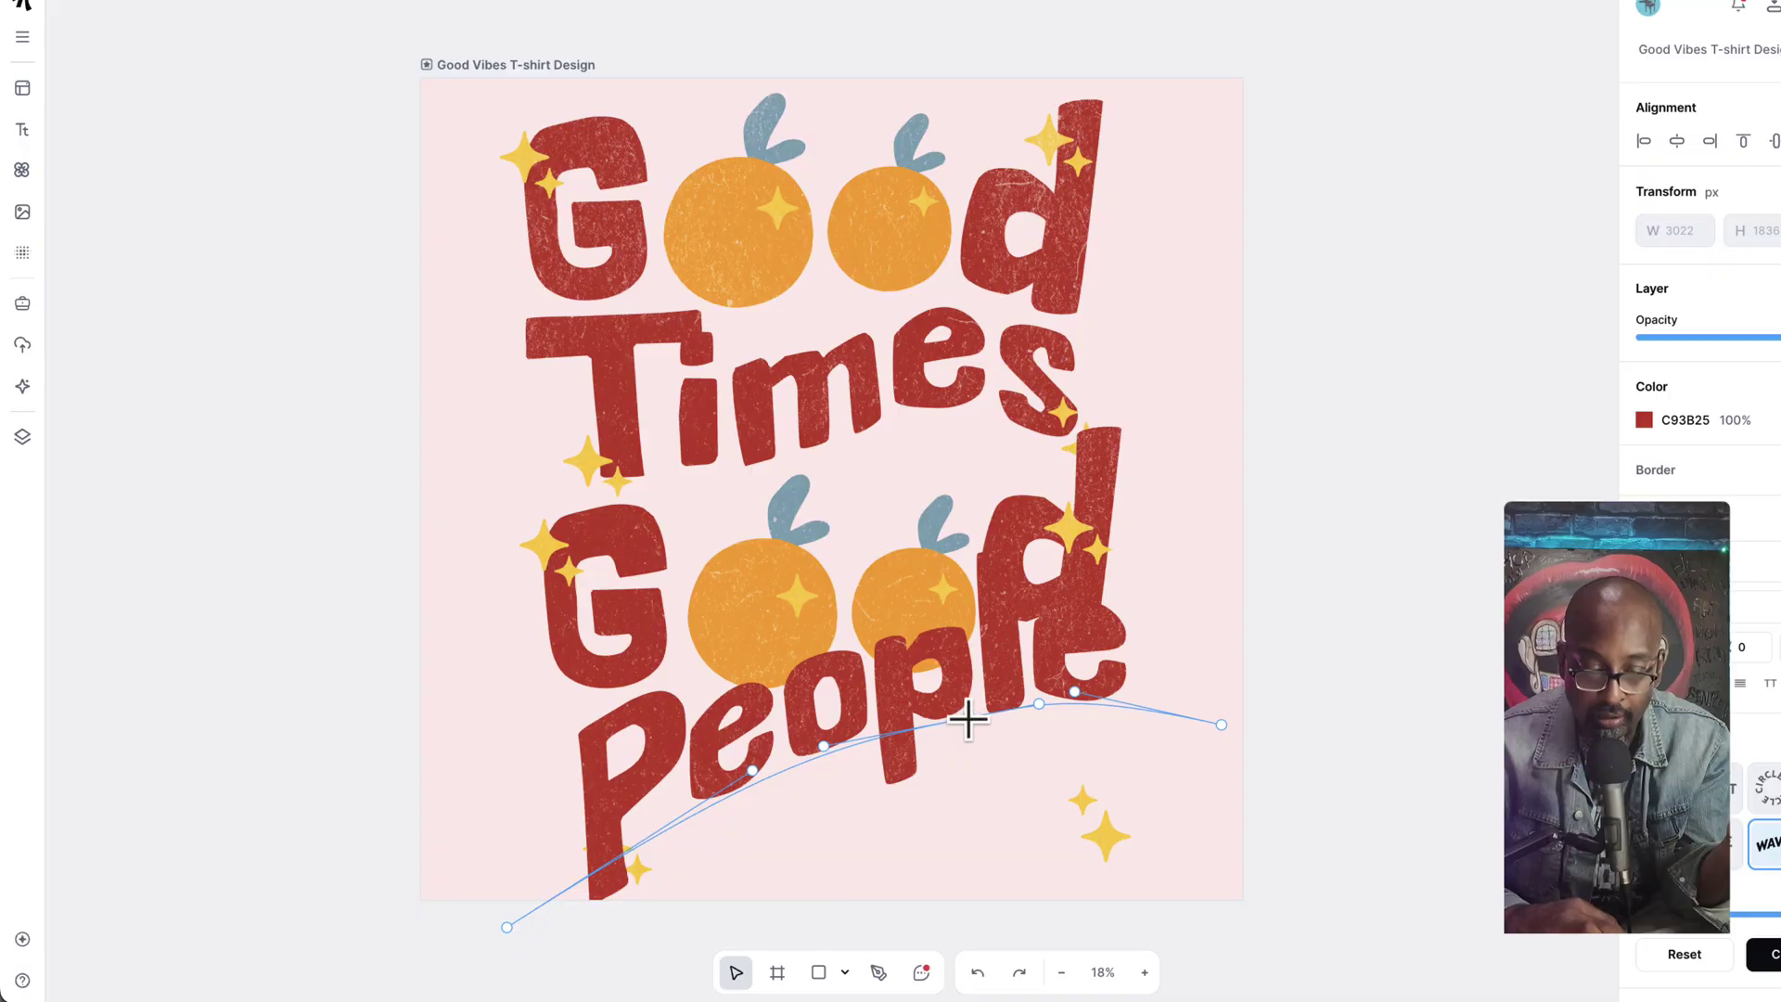
{"action": "left_click_drag", "start_coordinate": [967, 719], "coordinate": [961, 795]}
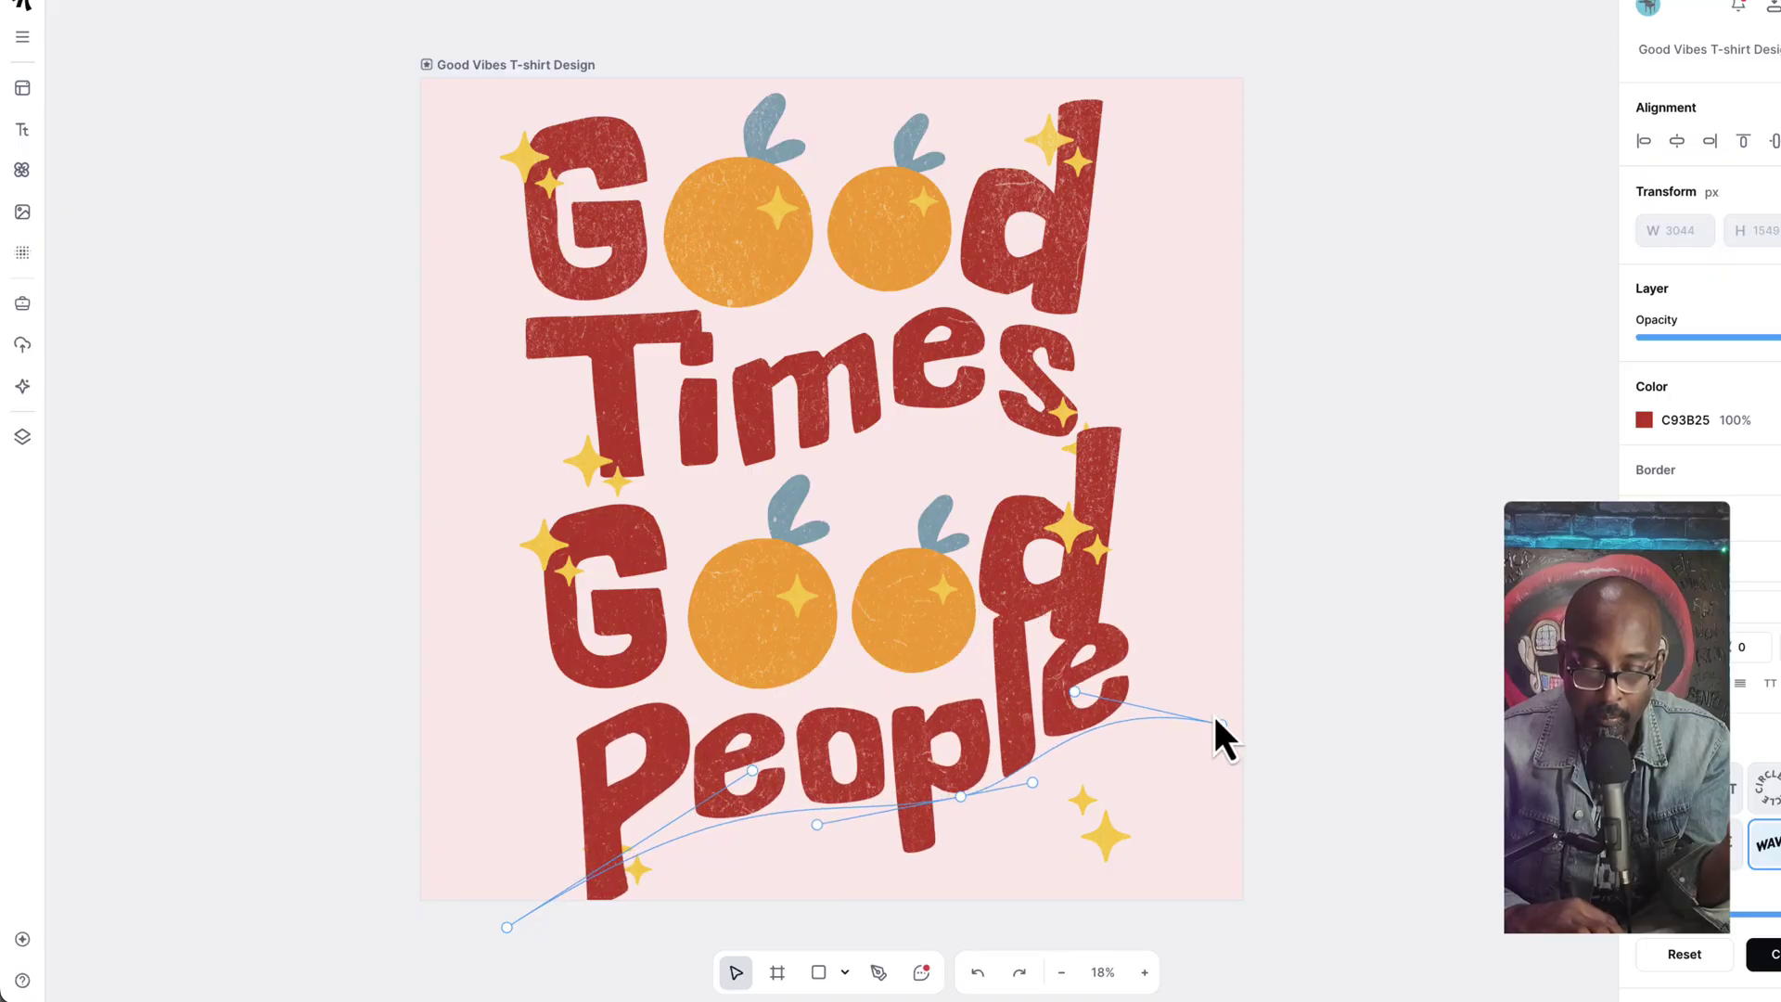
{"action": "left_click_drag", "start_coordinate": [1219, 723], "coordinate": [1217, 823]}
{"action": "left_click_drag", "start_coordinate": [506, 927], "coordinate": [473, 910]}
Step: Reposition the group of yellow stars around the lower "Good People" lettering, slightly up and to the right
{"action": "left_click", "coordinate": [618, 850]}
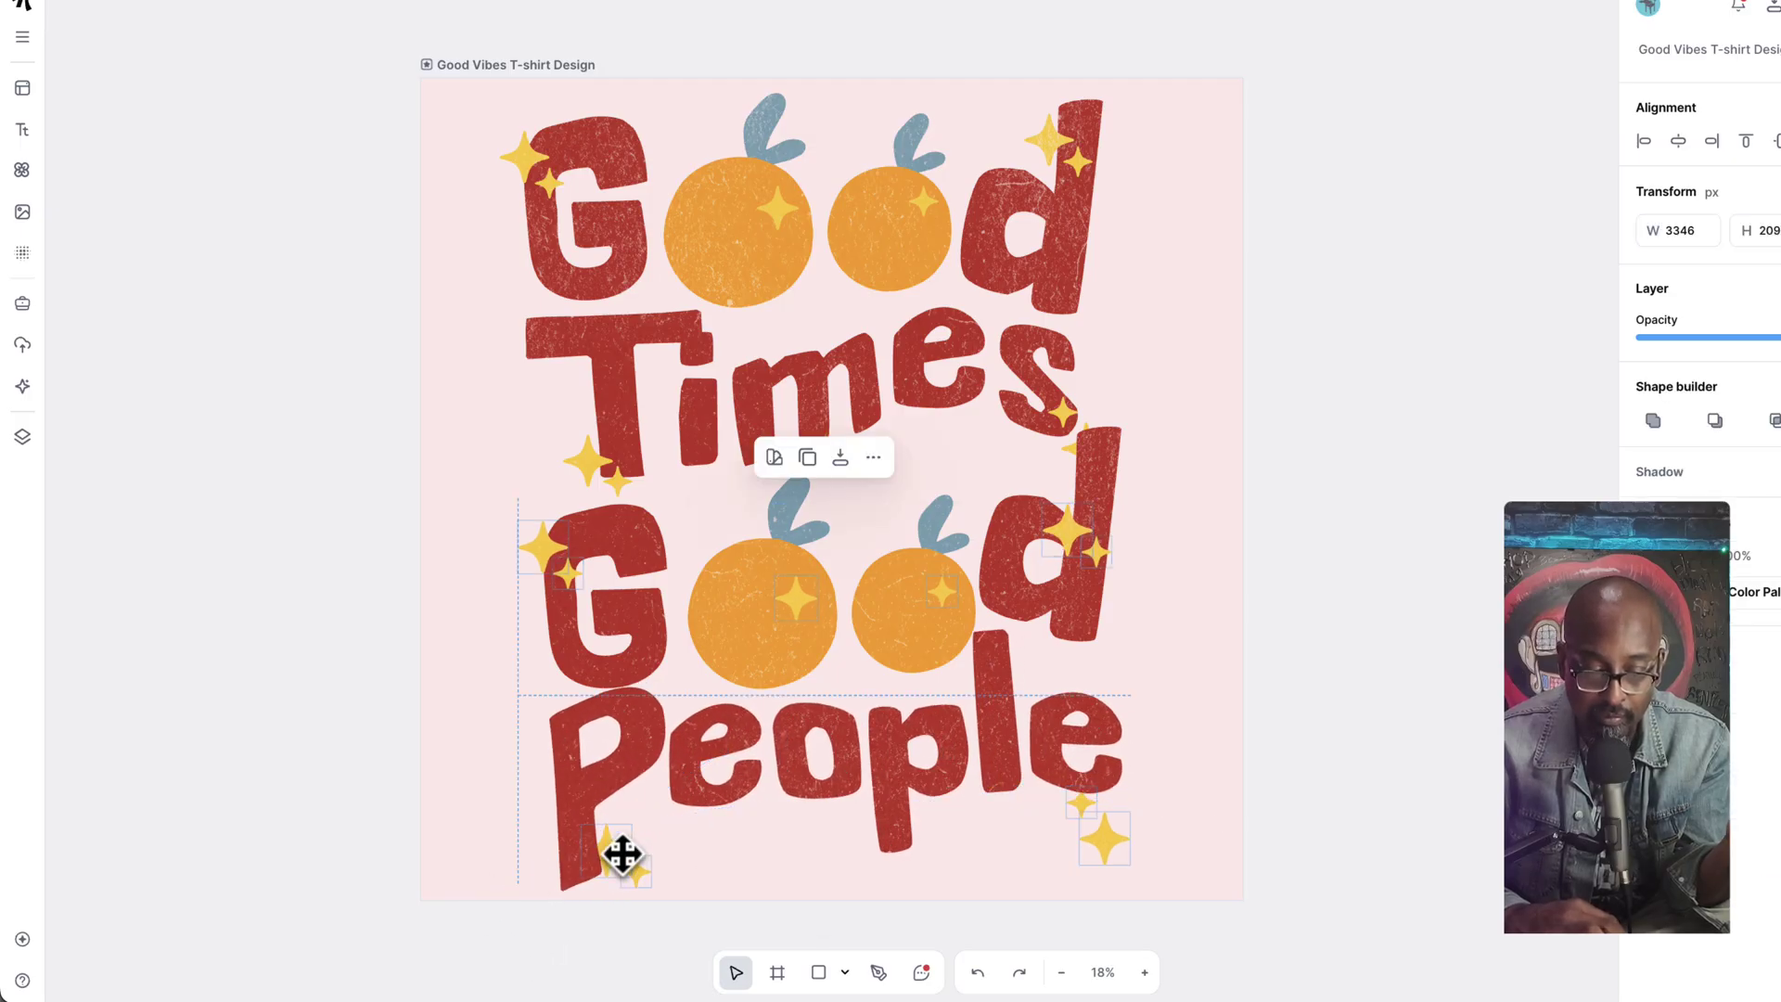
{"action": "mouse_move", "coordinate": [617, 851]}
{"action": "left_mouse_down"}
{"action": "mouse_move", "coordinate": [647, 843]}
{"action": "mouse_move", "coordinate": [634, 829]}
{"action": "left_mouse_up"}
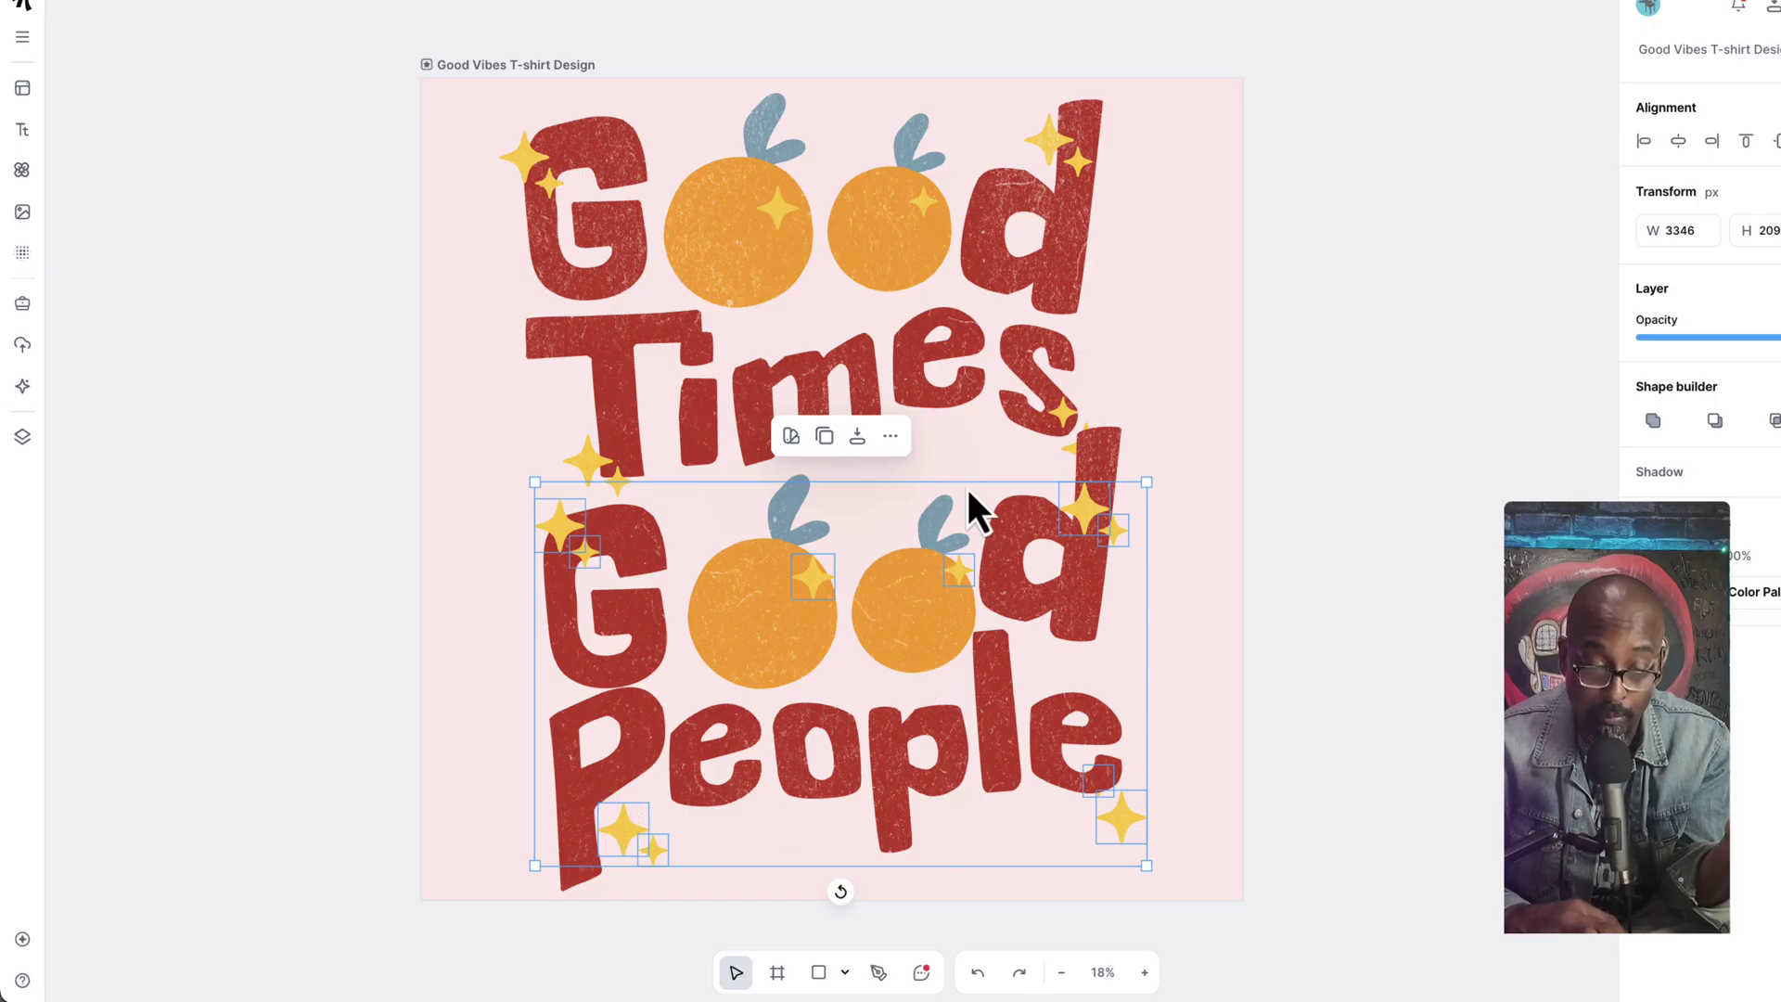
{"action": "left_click", "coordinate": [969, 524]}
{"action": "left_click", "coordinate": [967, 568]}
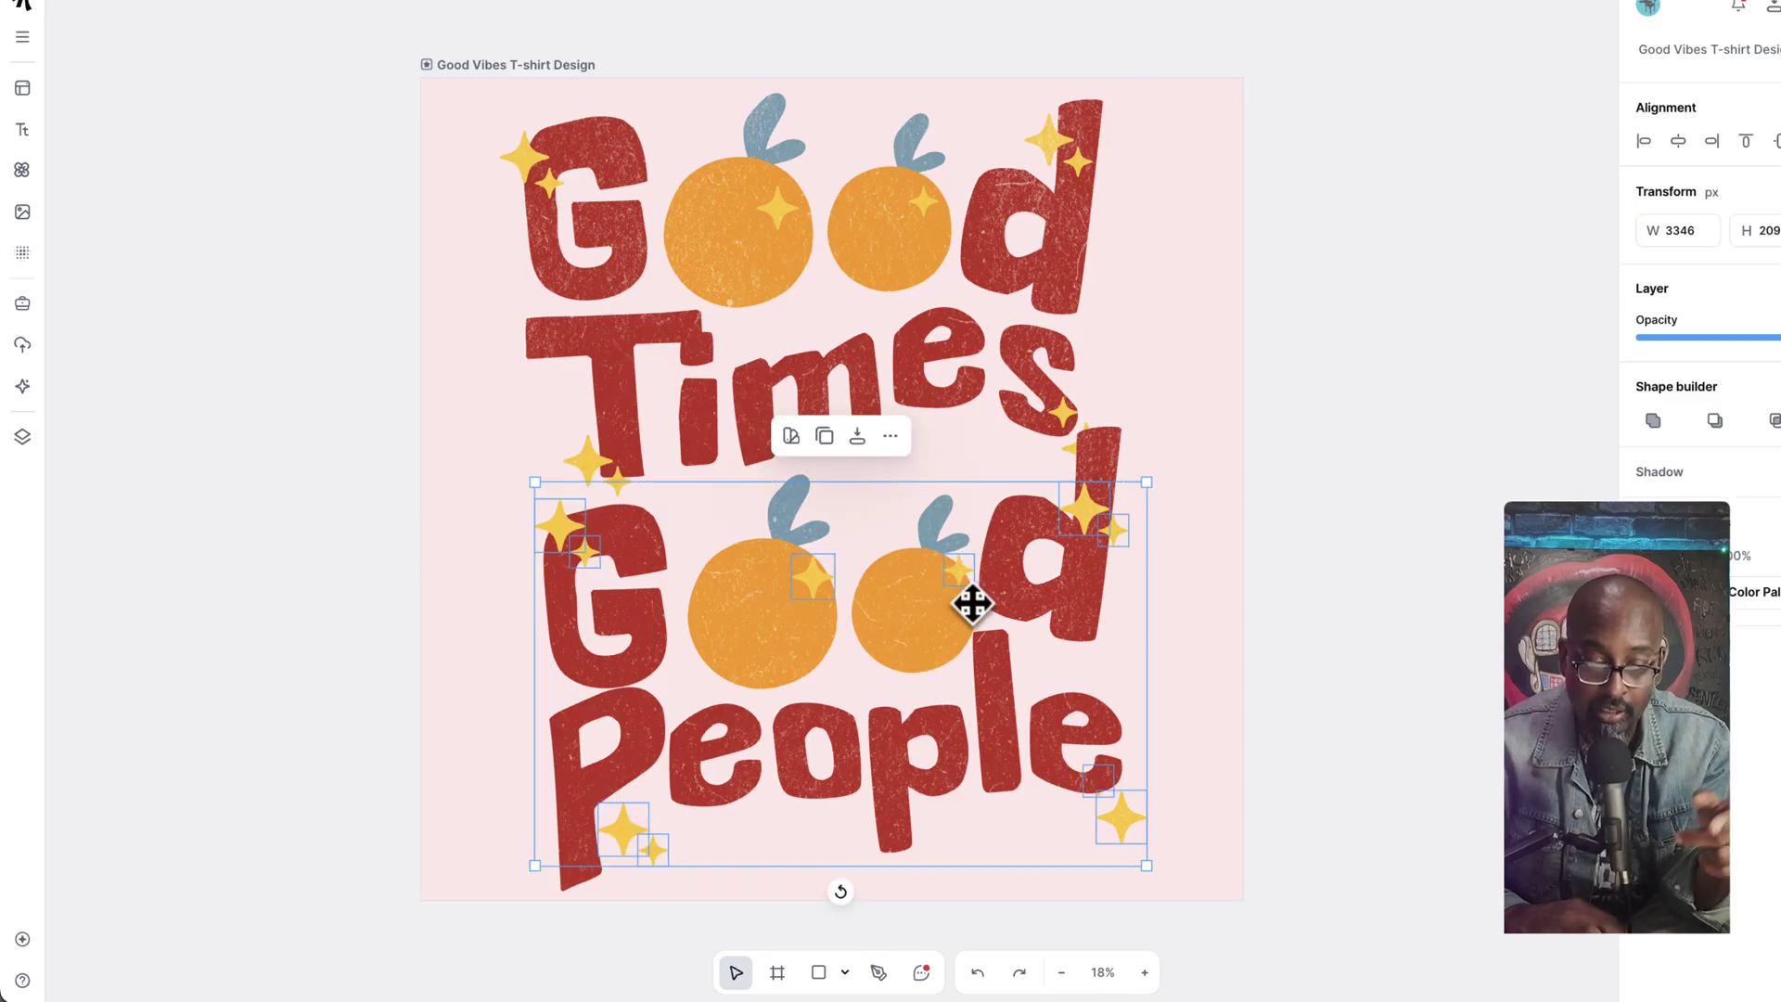
{"action": "left_click", "coordinate": [958, 485]}
{"action": "left_click", "coordinate": [961, 607]}
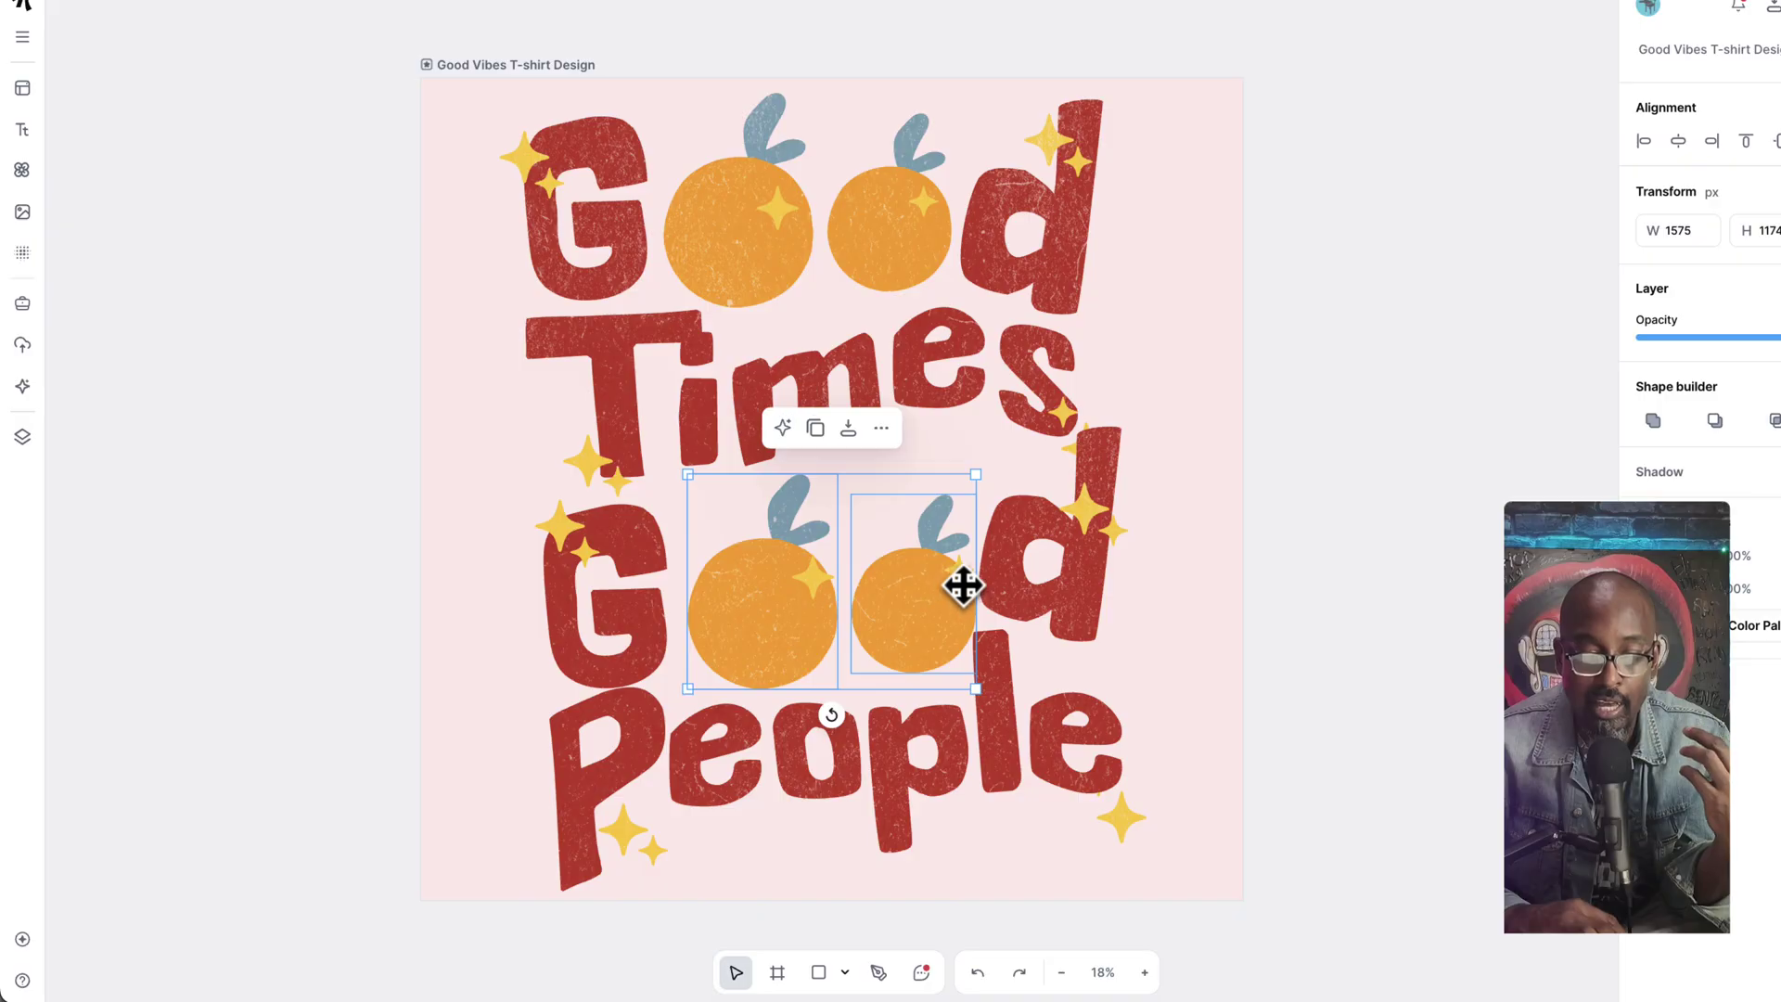
{"action": "left_click", "coordinate": [966, 568]}
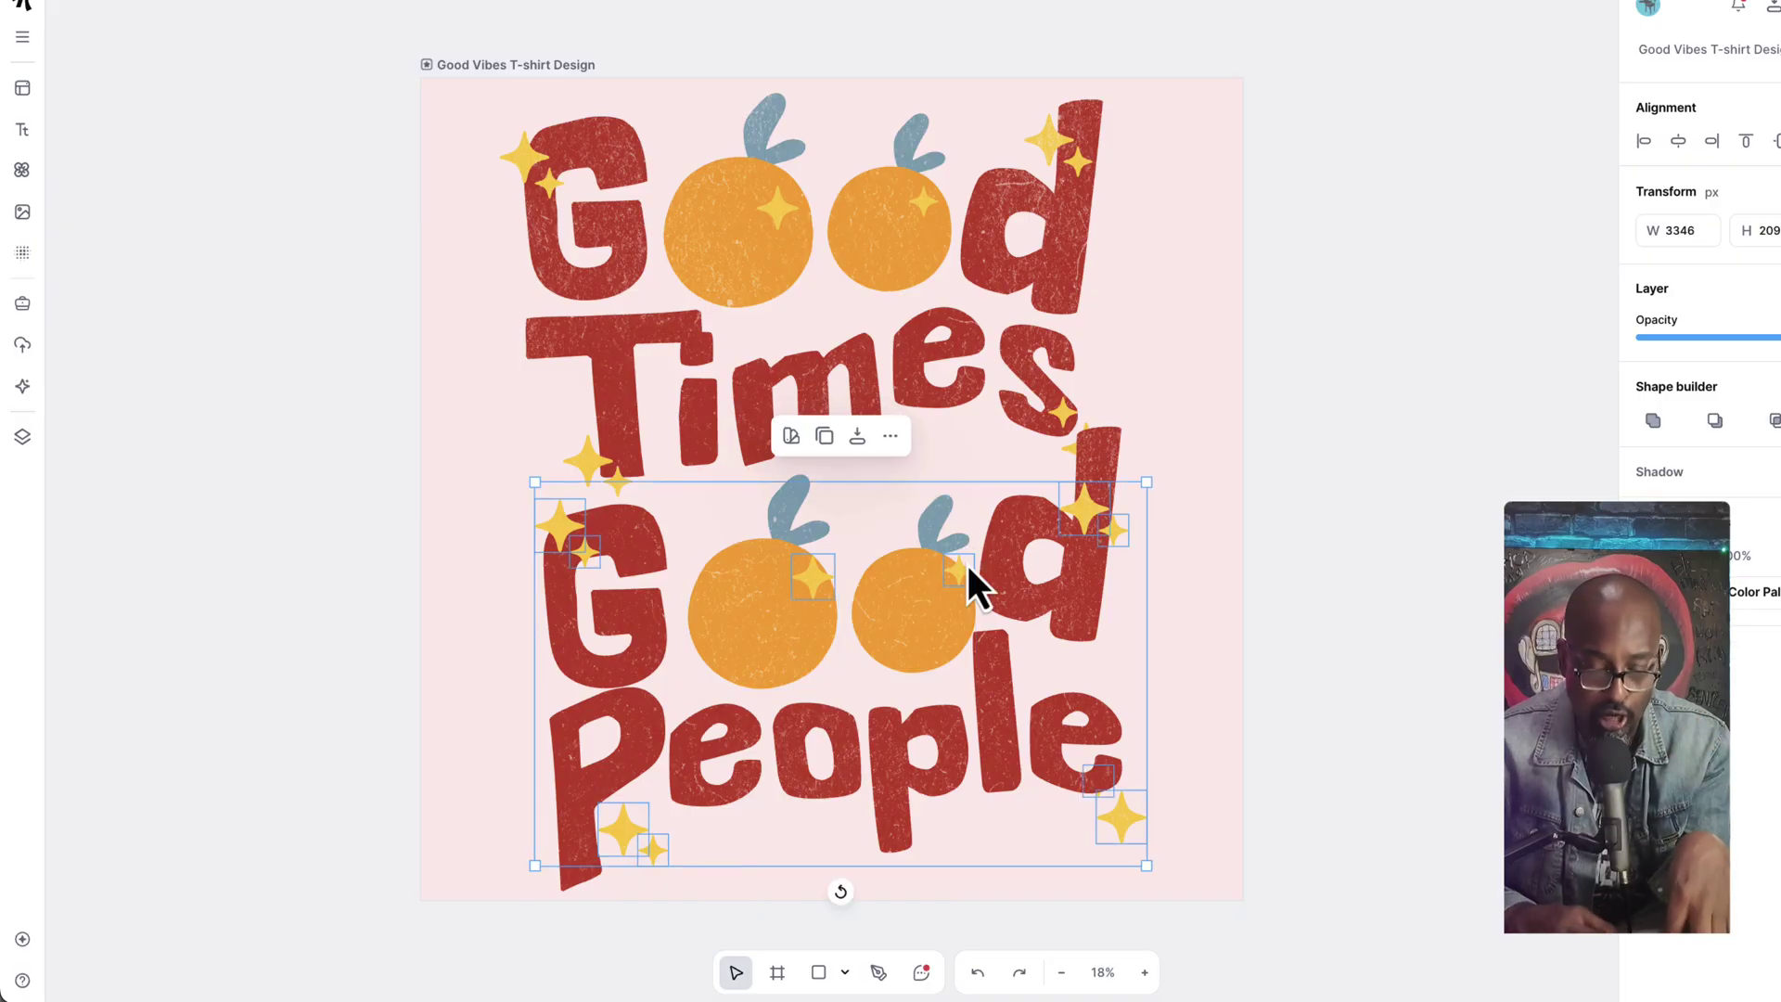
{"action": "left_click", "coordinate": [1076, 497]}
{"action": "left_click", "coordinate": [1087, 500]}
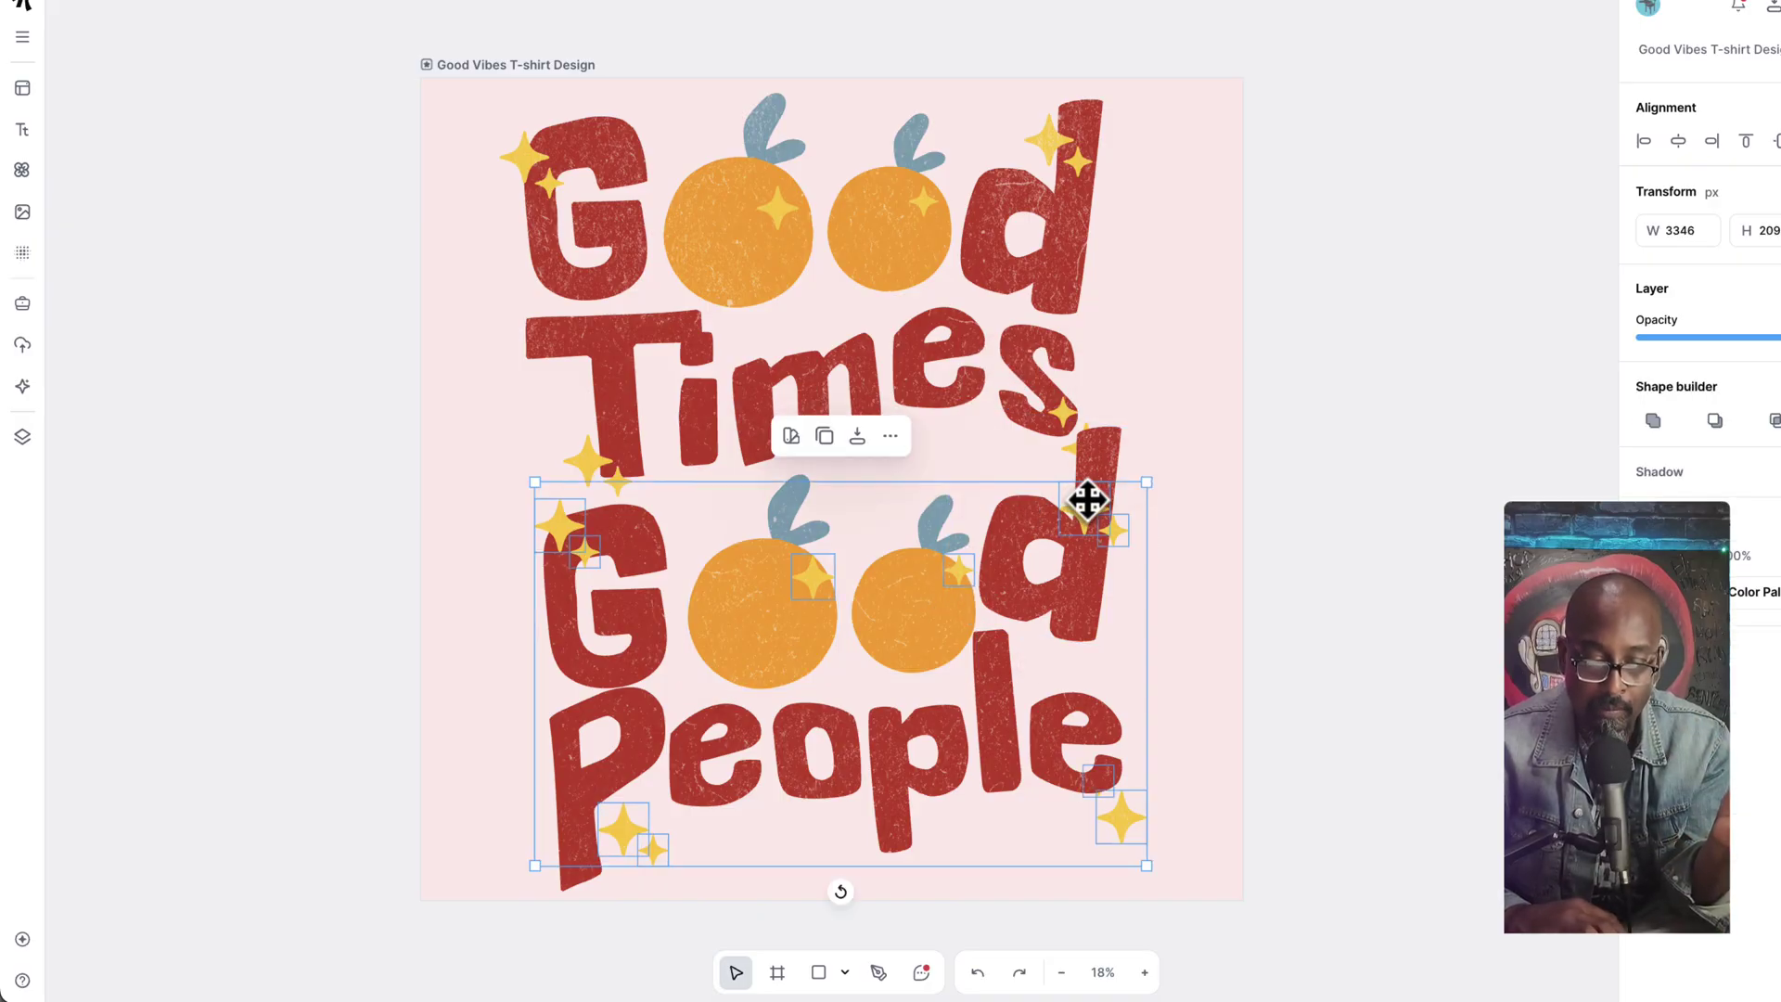
{"action": "mouse_move", "coordinate": [1087, 500]}
{"action": "left_mouse_down"}
{"action": "mouse_move", "coordinate": [1021, 485]}
{"action": "mouse_move", "coordinate": [1077, 473]}
{"action": "mouse_move", "coordinate": [1084, 488]}
{"action": "left_mouse_up"}
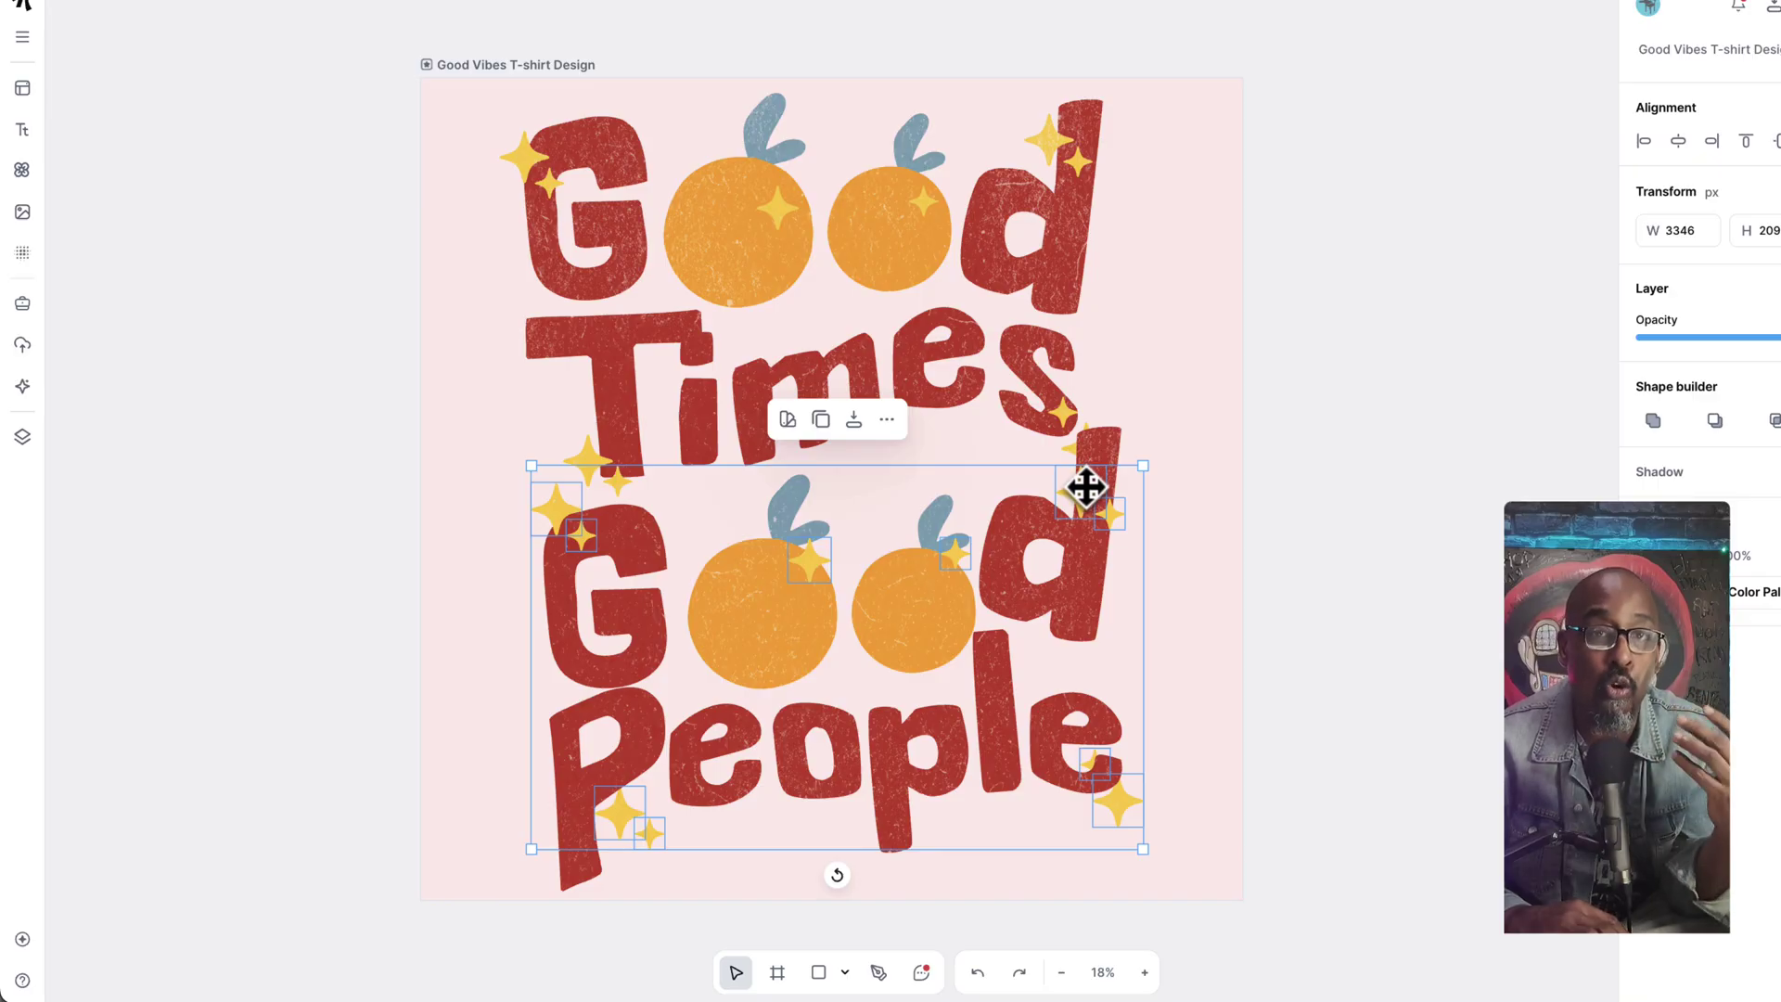
Step: Nudge the lower group of stars slightly up and left, and fine-tune the position of the lower pair of oranges
{"action": "left_click", "coordinate": [1177, 525]}
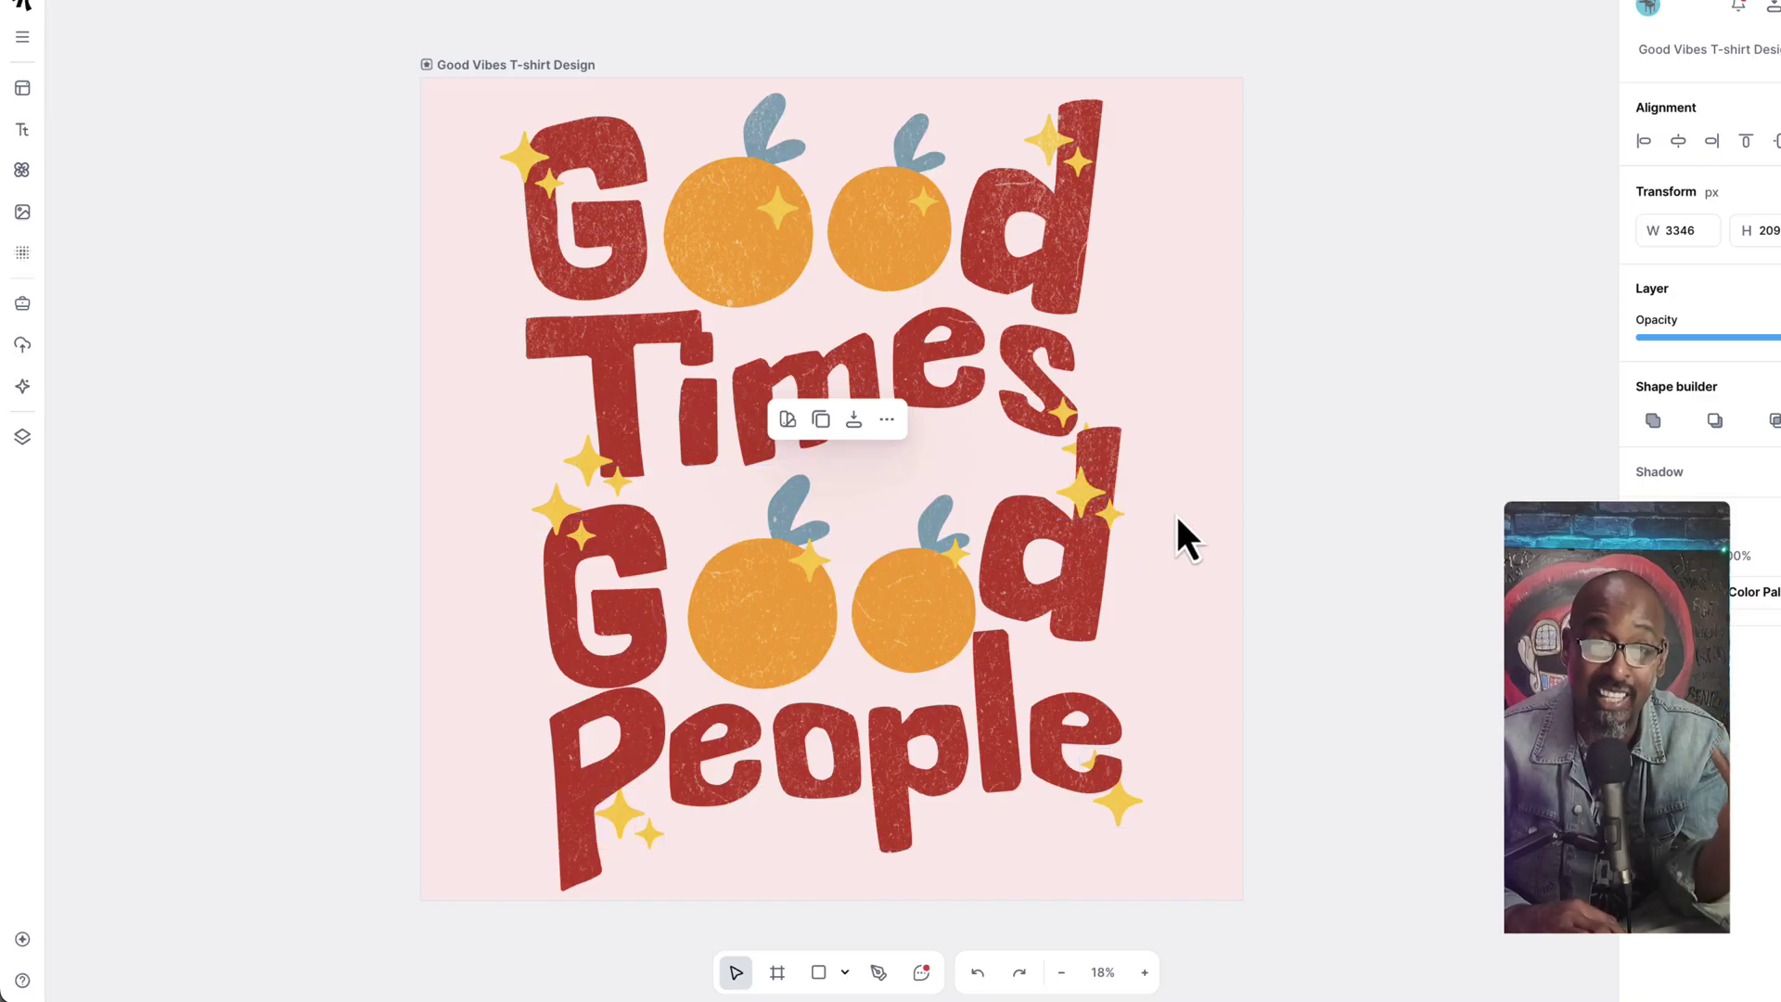
{"action": "left_click", "coordinate": [1081, 499]}
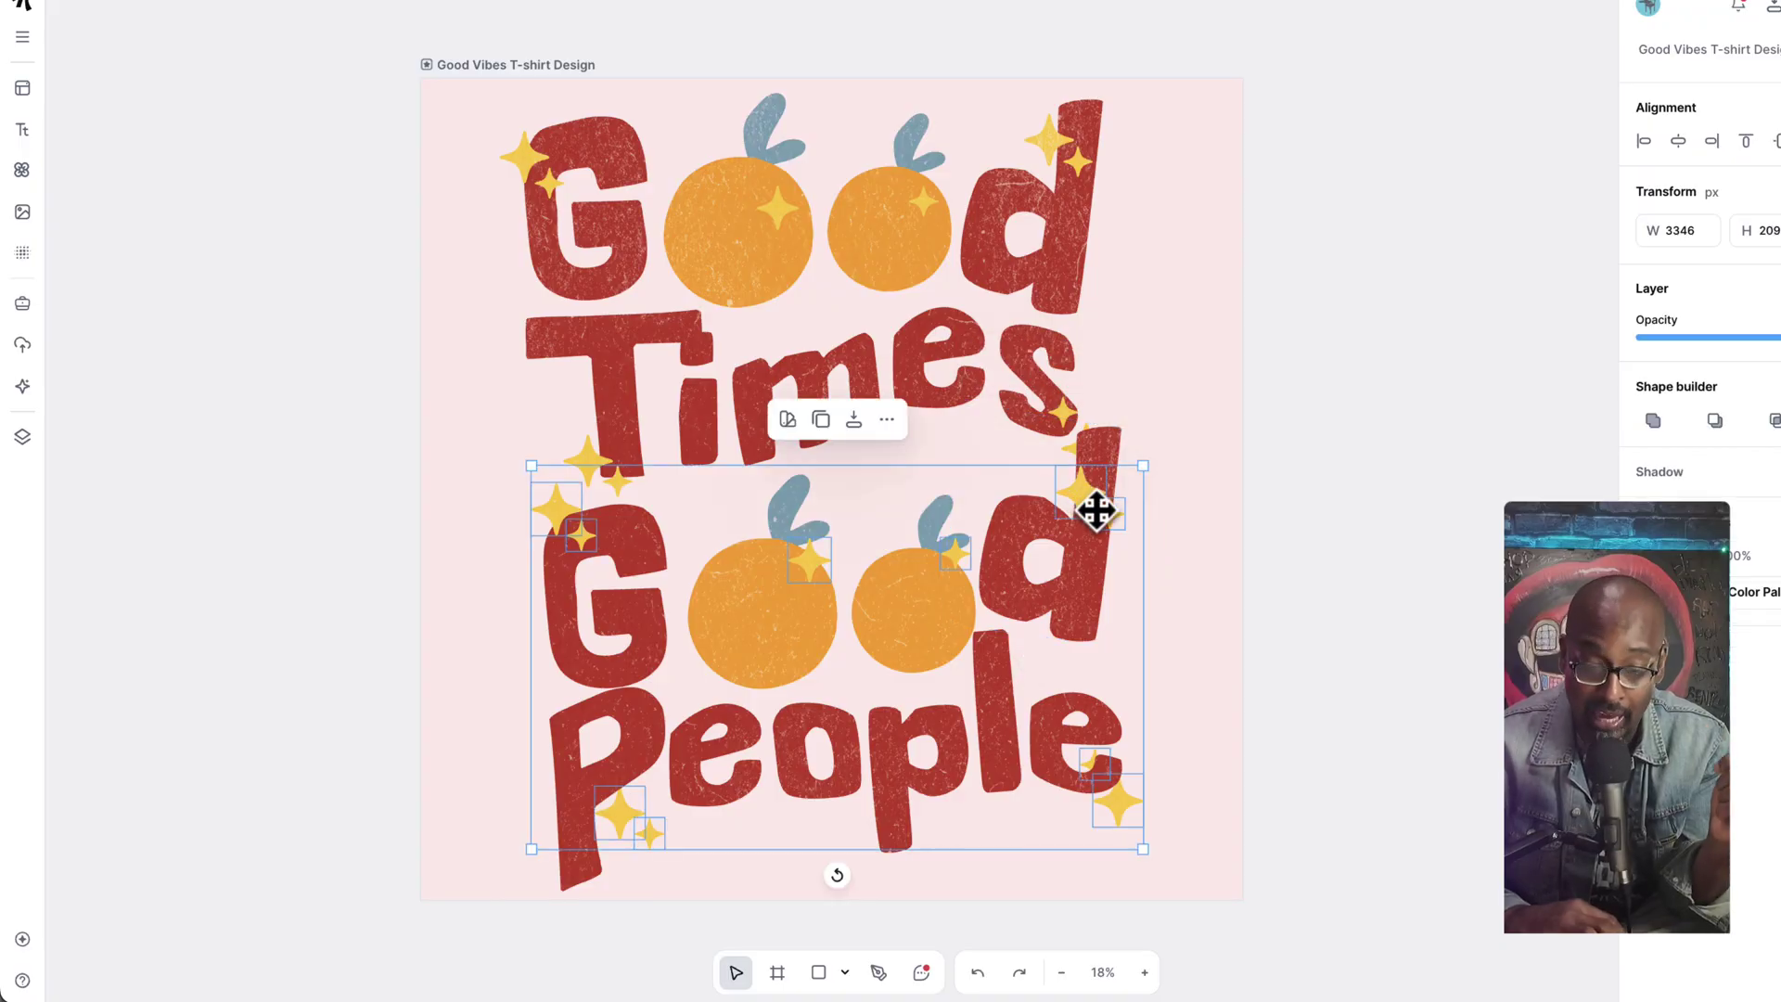
{"action": "left_click_drag", "start_coordinate": [1088, 509], "coordinate": [1080, 504]}
{"action": "left_click", "coordinate": [1113, 388]}
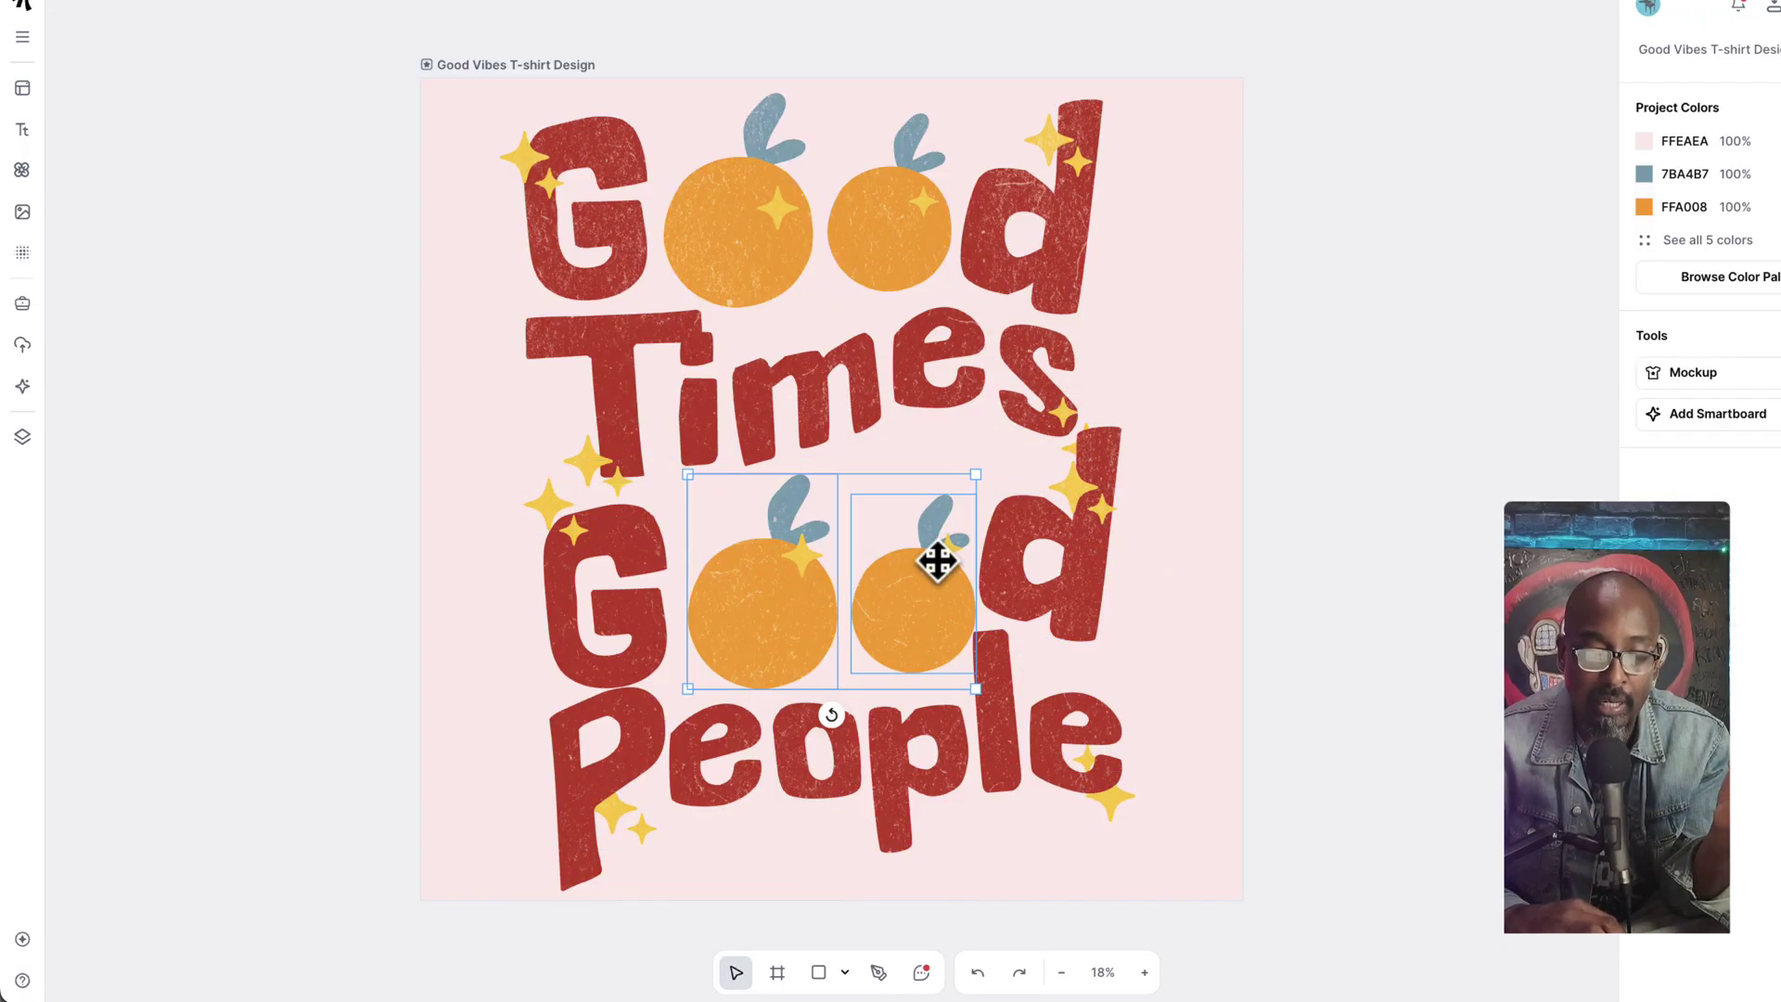
{"action": "left_click", "coordinate": [783, 600]}
{"action": "left_click_drag", "start_coordinate": [782, 600], "coordinate": [778, 599]}
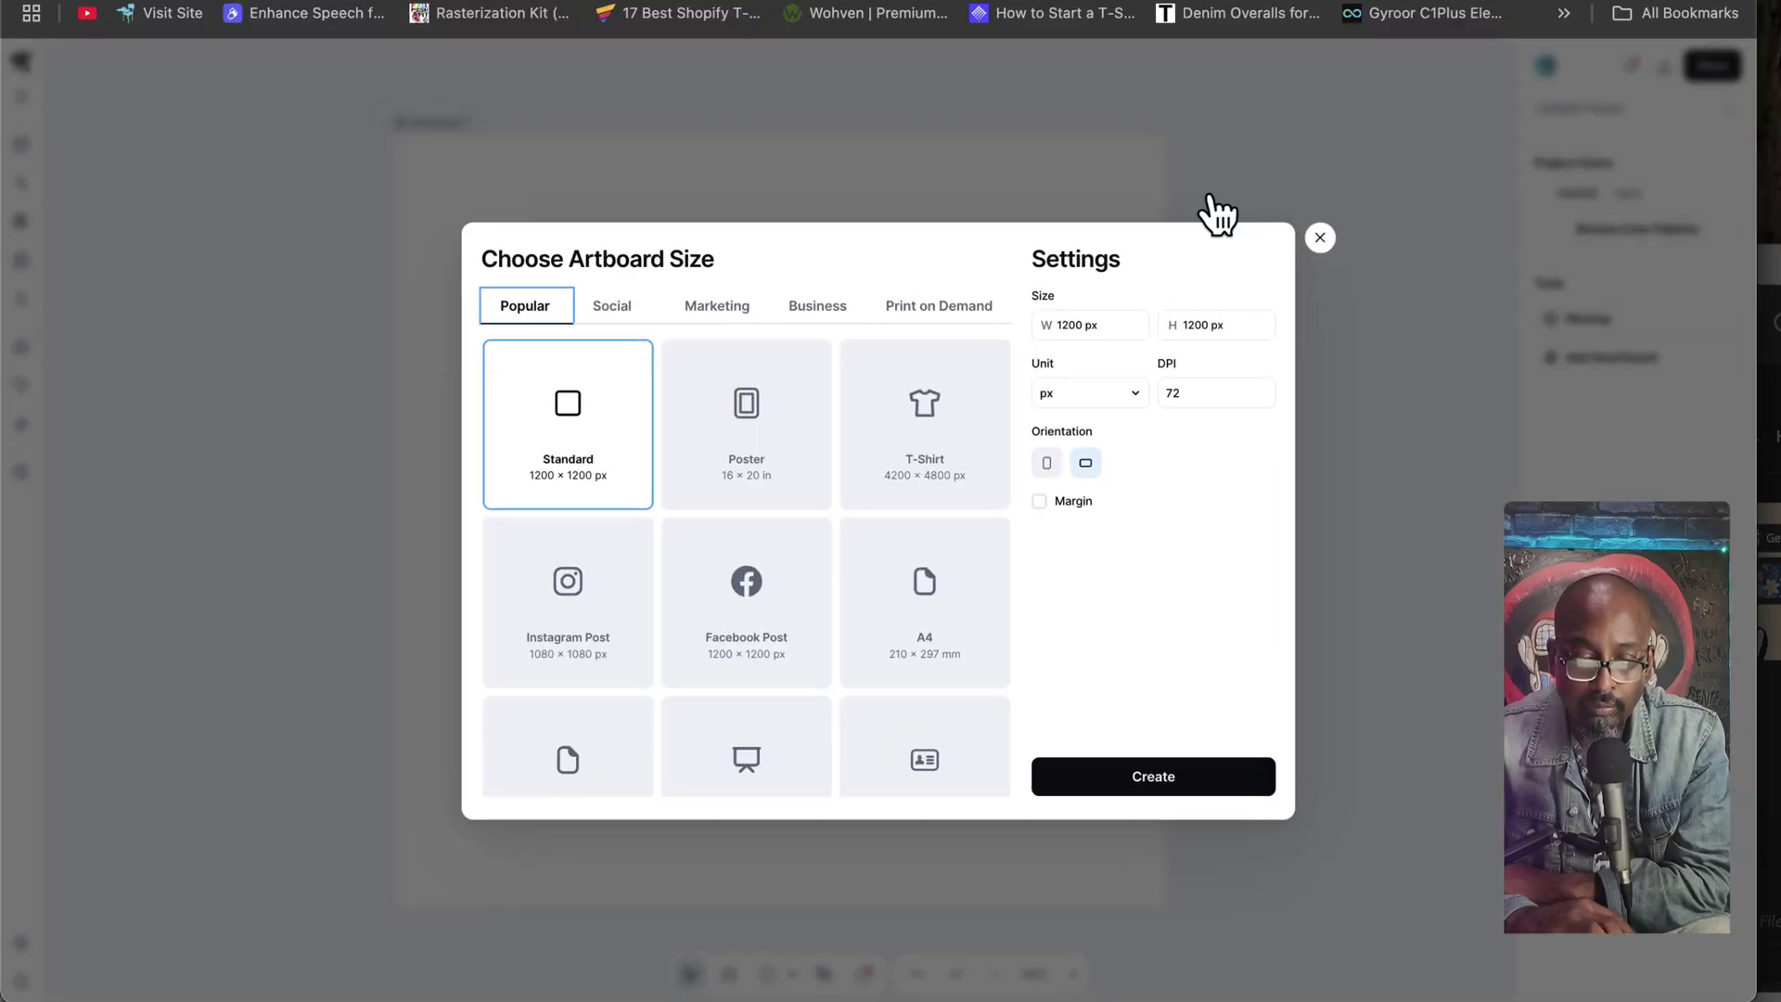
Step: Create a new project with a Standard 1200 × 1200 px artboard and show the Kittl AI tools
{"action": "left_click", "coordinate": [1166, 775]}
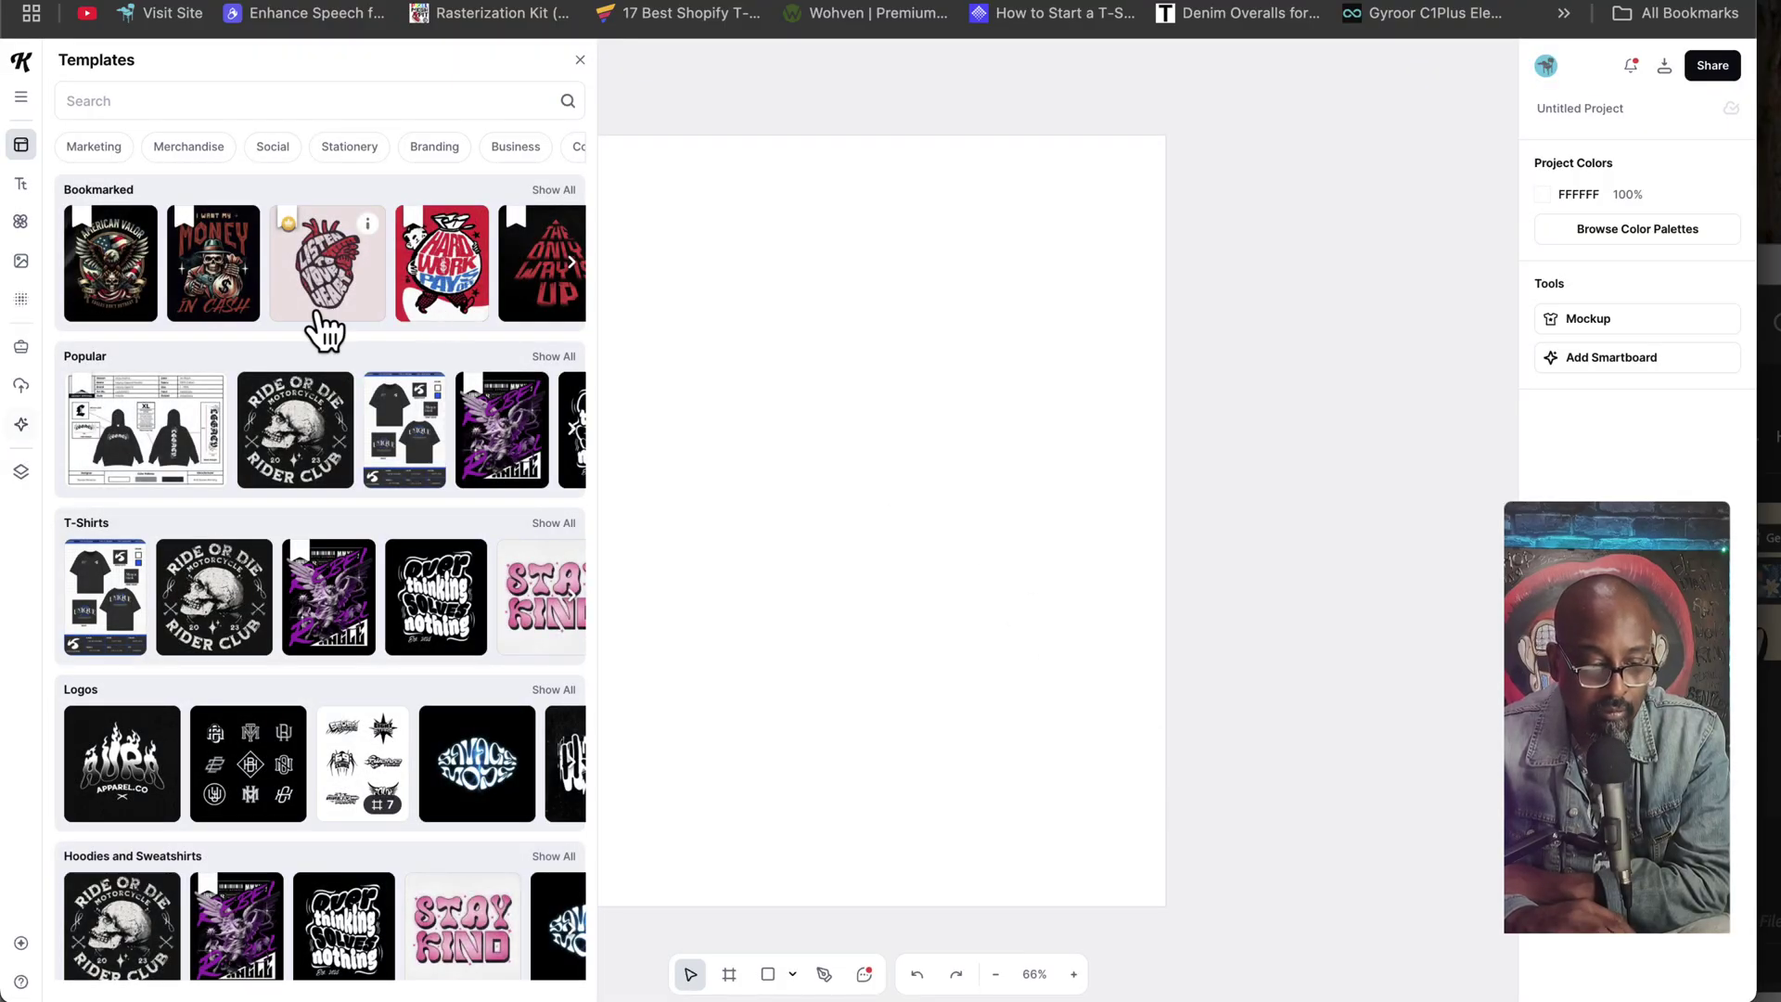
{"action": "left_click", "coordinate": [580, 59]}
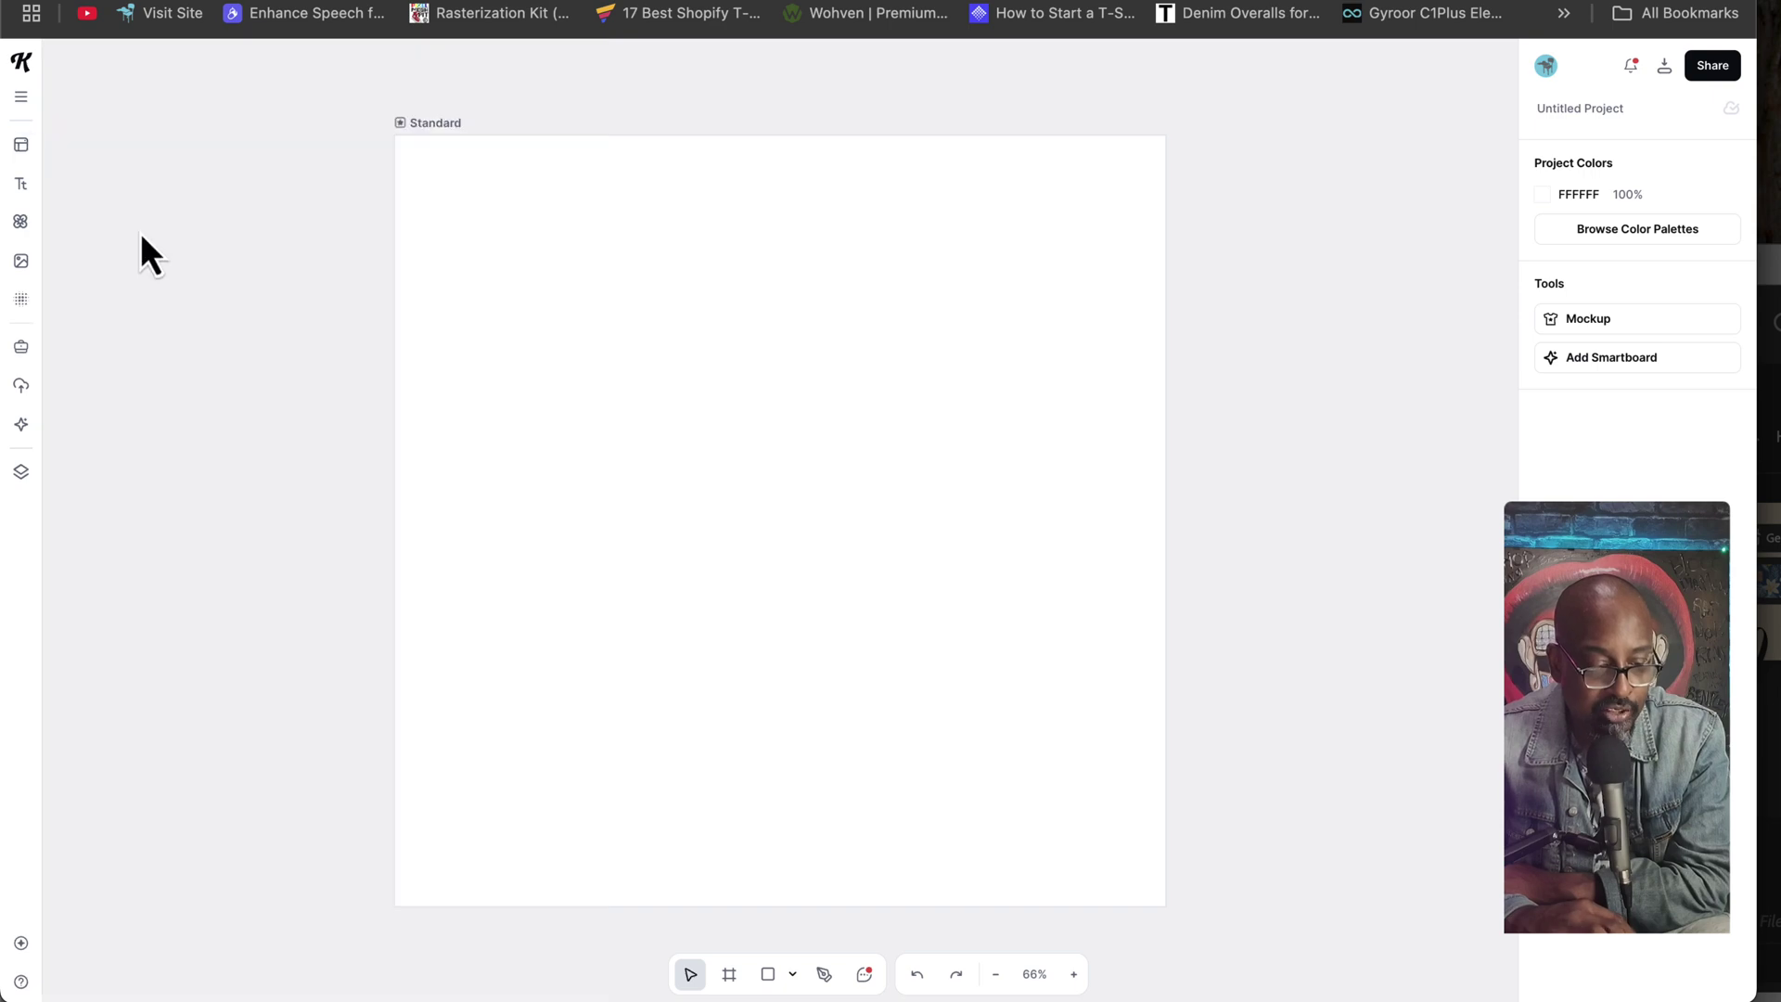
{"action": "left_click", "coordinate": [21, 425]}
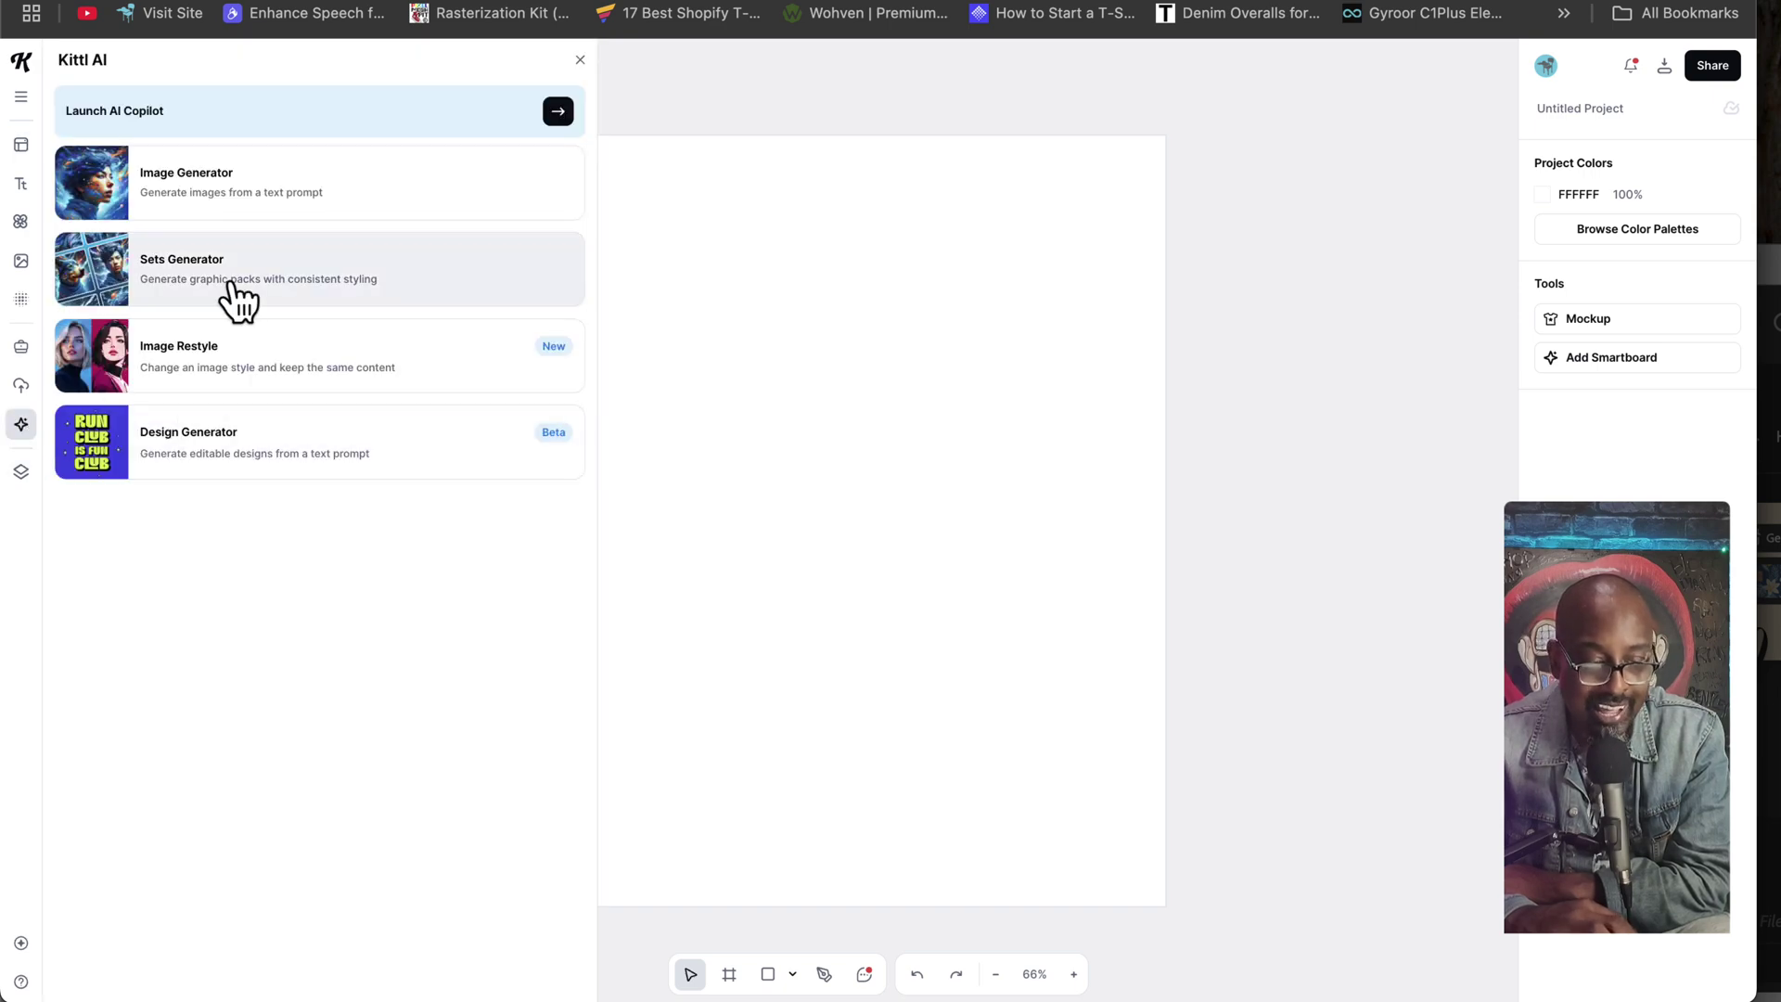
Step: In the Image Generator, enter the prompt "Zombie fight an Aliens T-shirt graphic on a black background"
{"action": "left_click", "coordinate": [271, 193]}
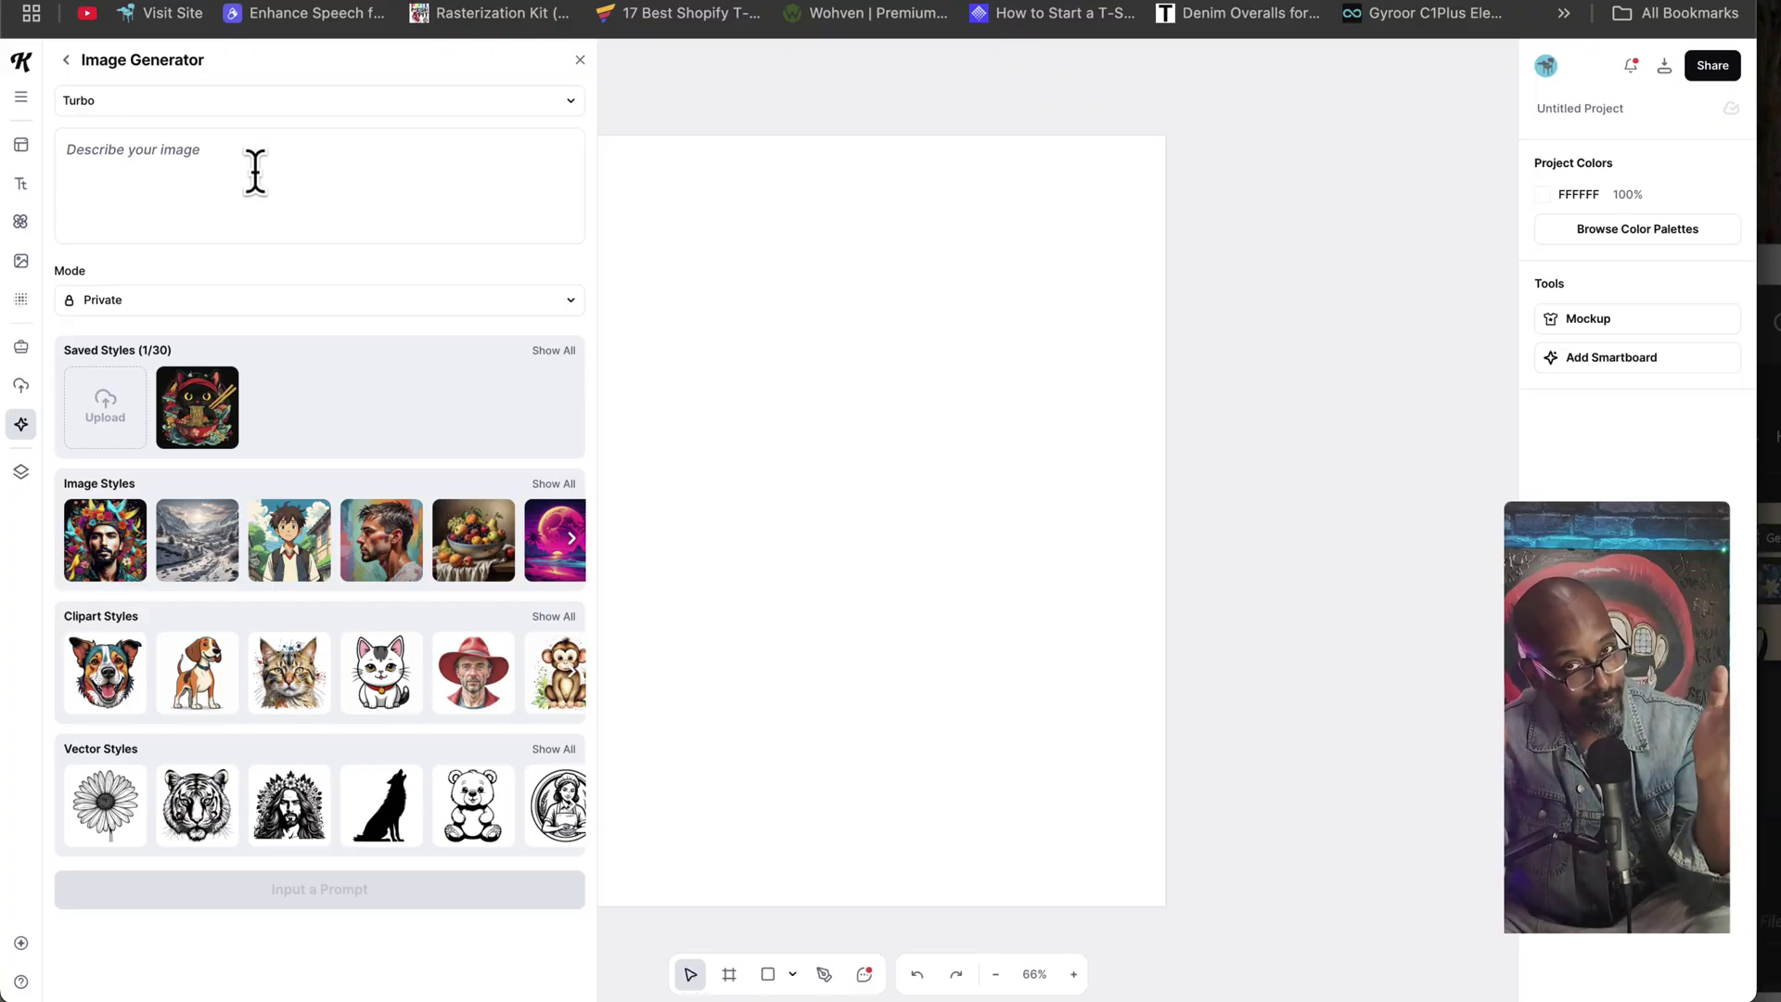
{"action": "left_click", "coordinate": [255, 171]}
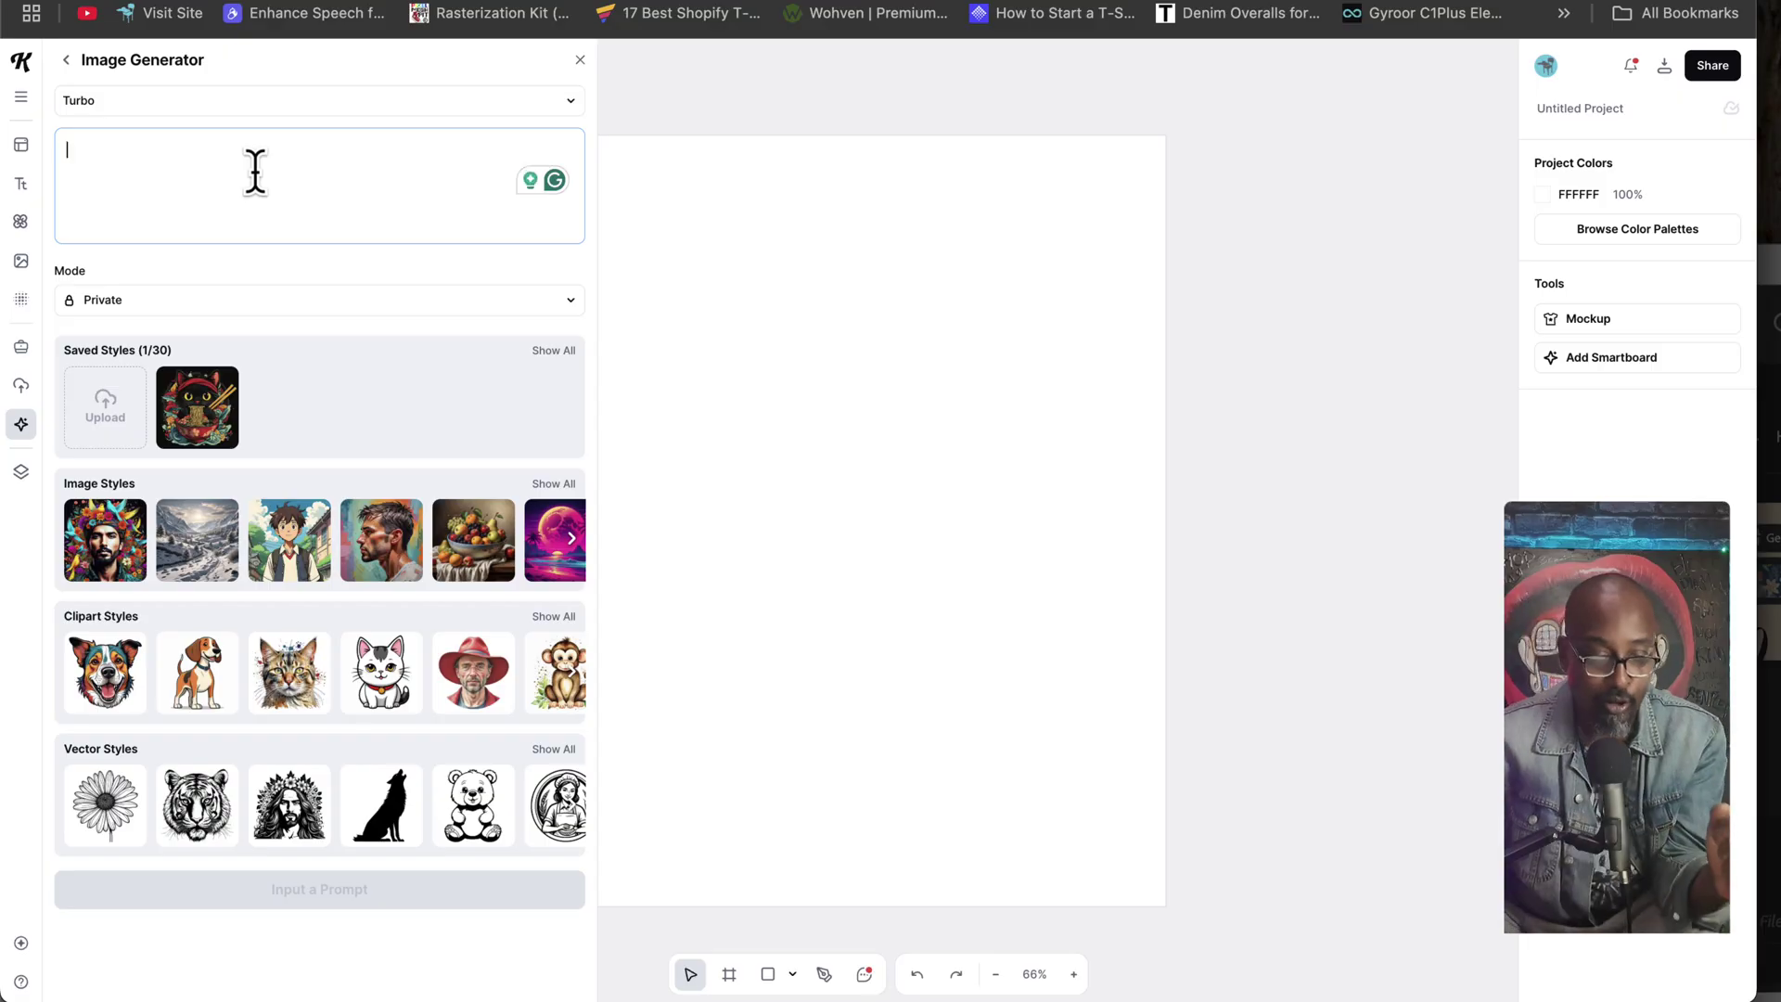
{"action": "type", "text": "Zombie"}
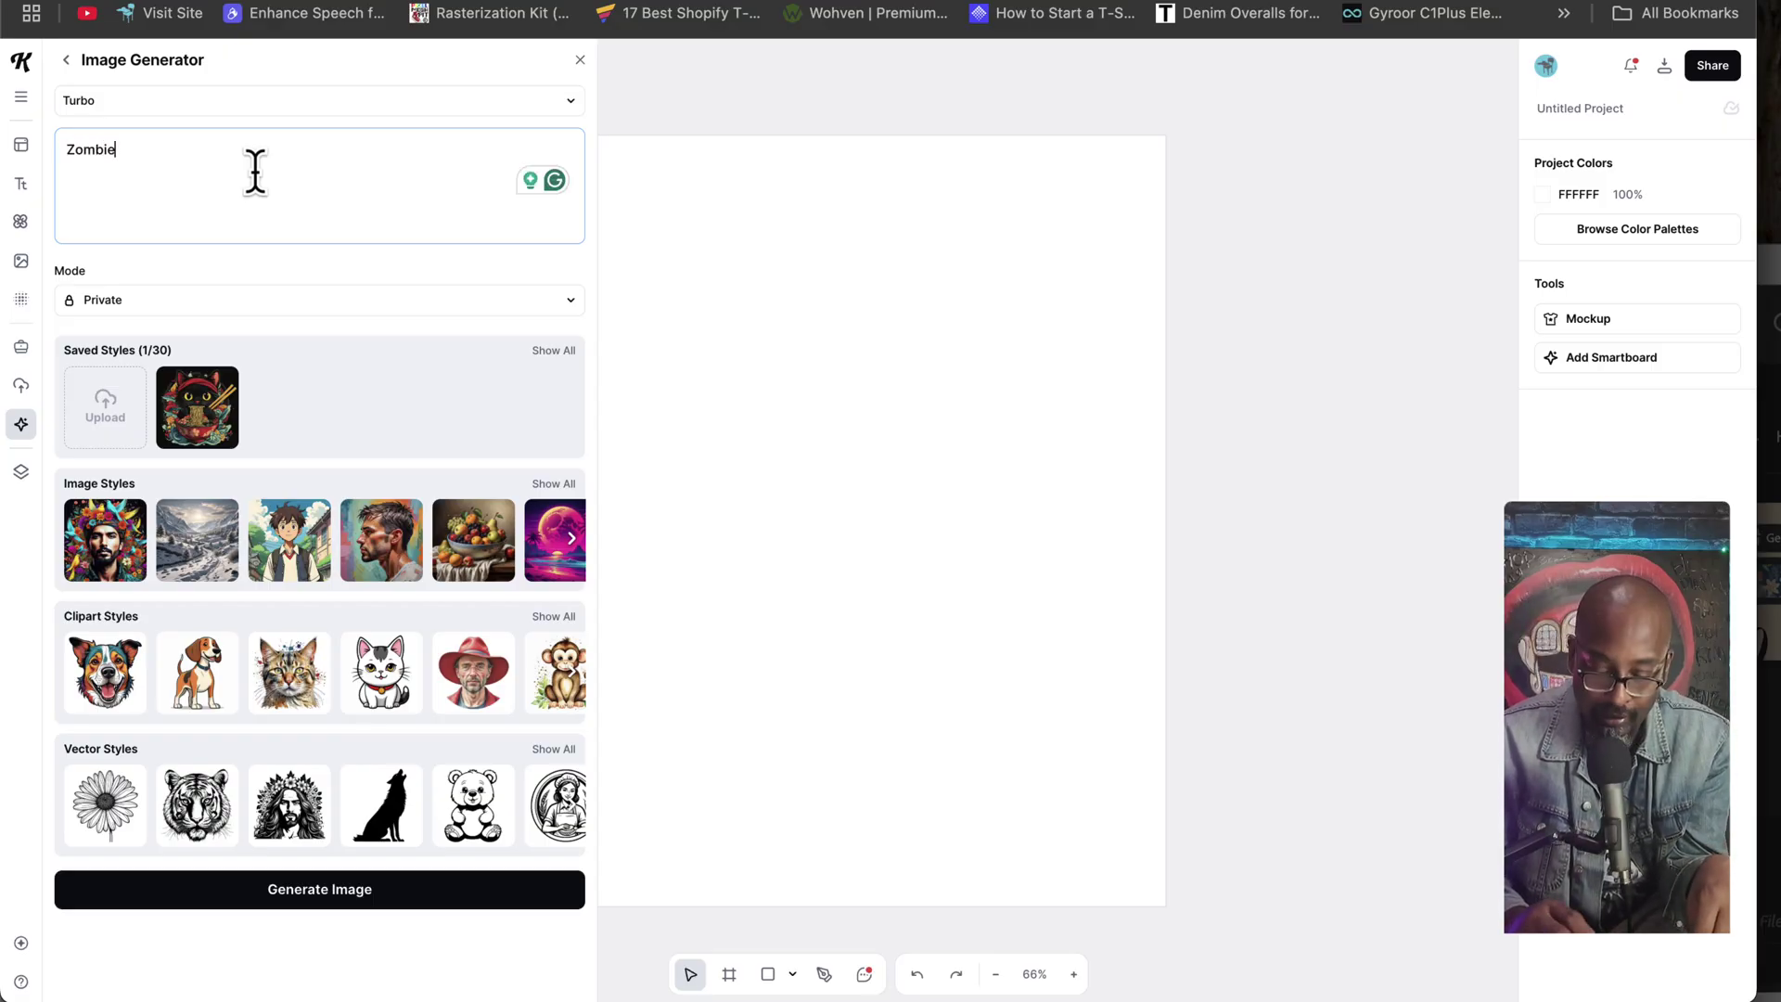
{"action": "type", "text": " fight an Aliens T-sh"}
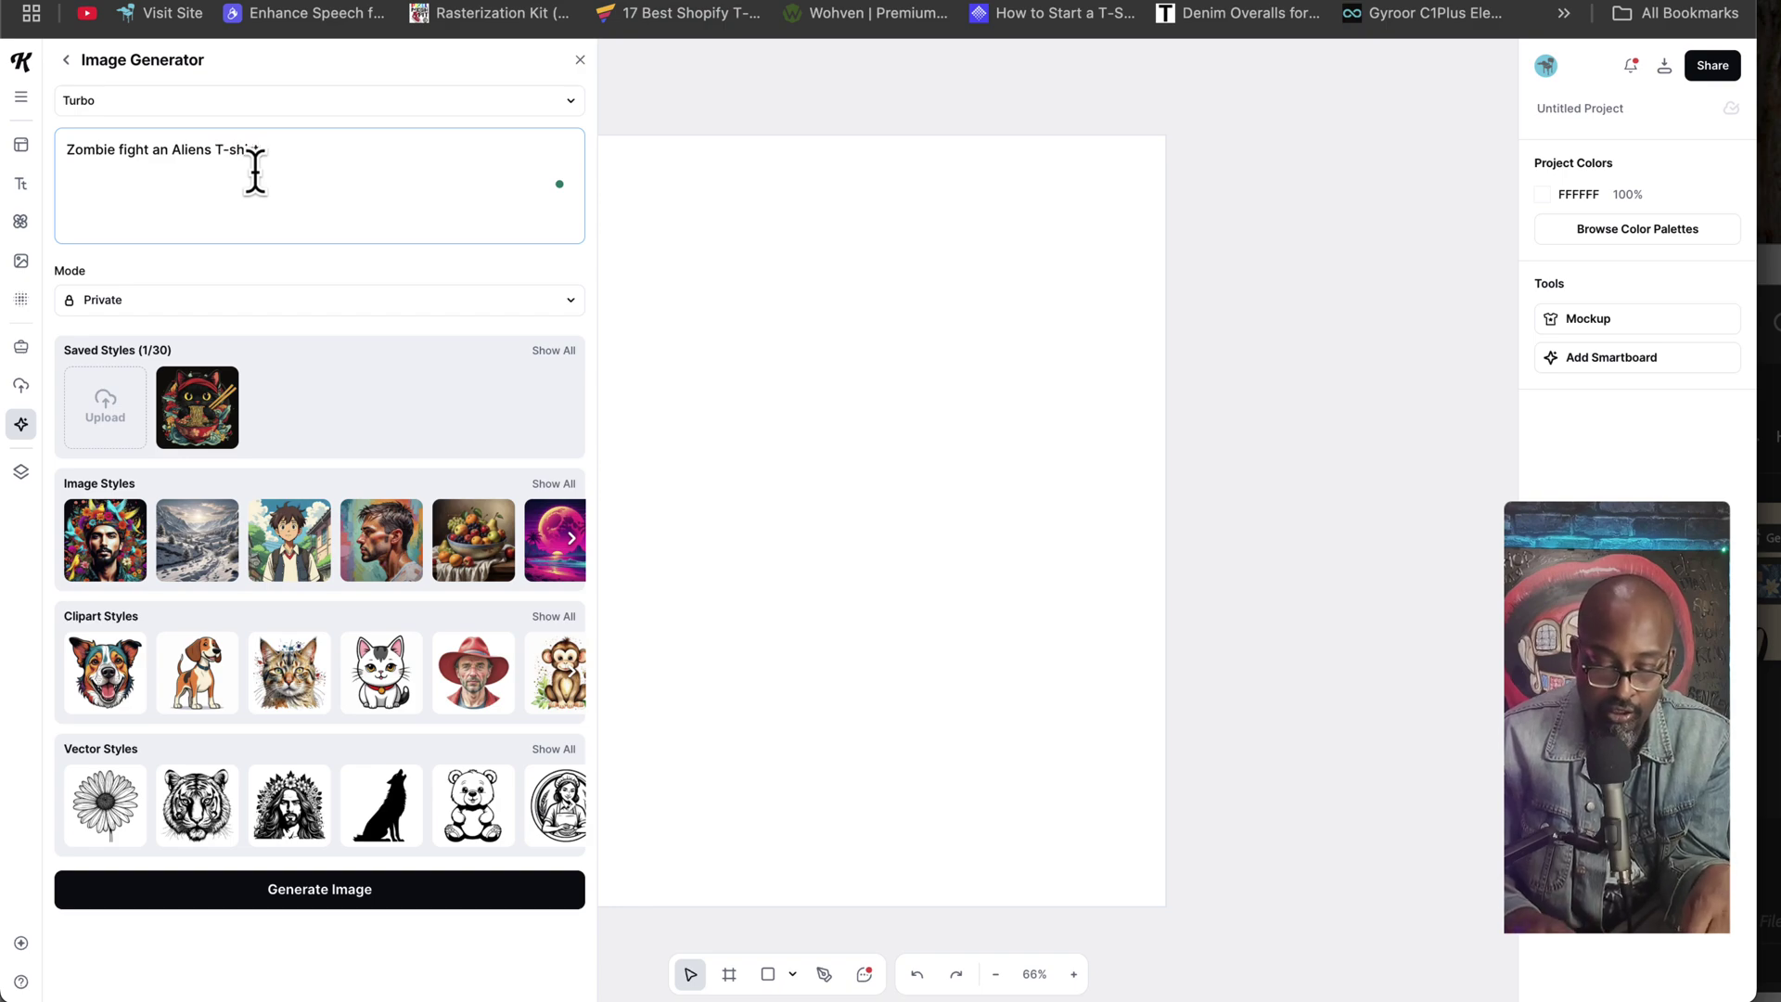
{"action": "type", "text": "rt graph"}
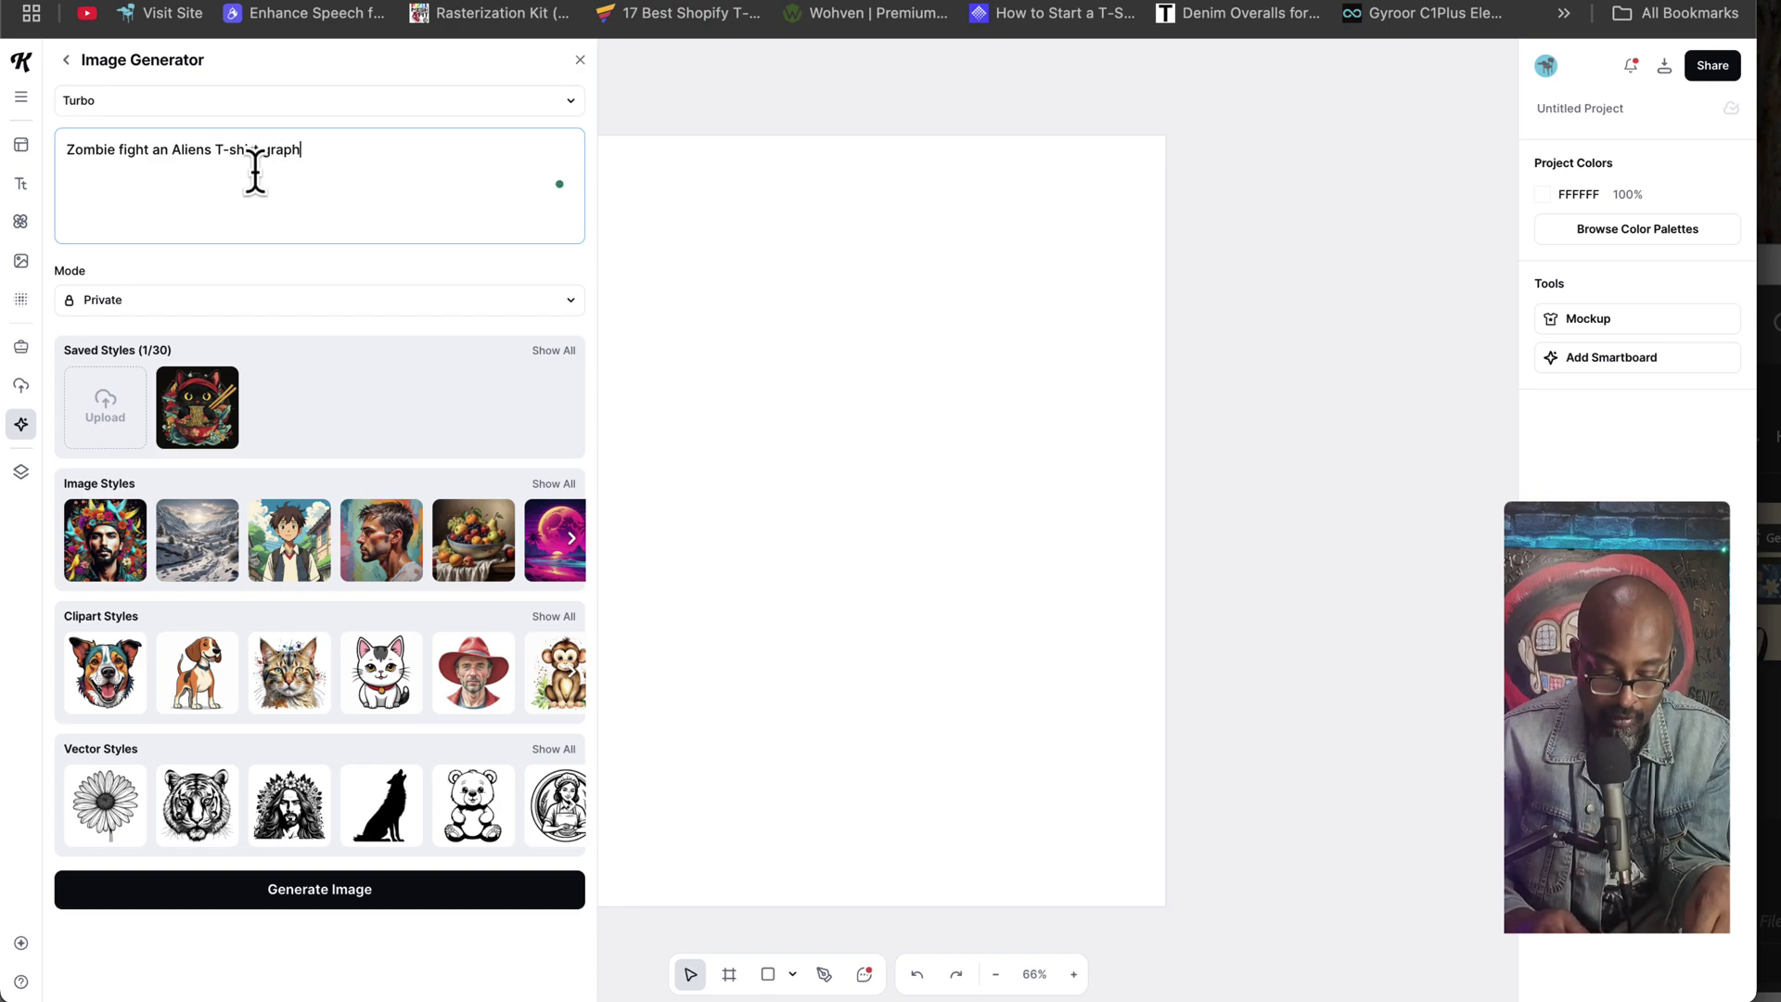
{"action": "type", "text": "ic a"}
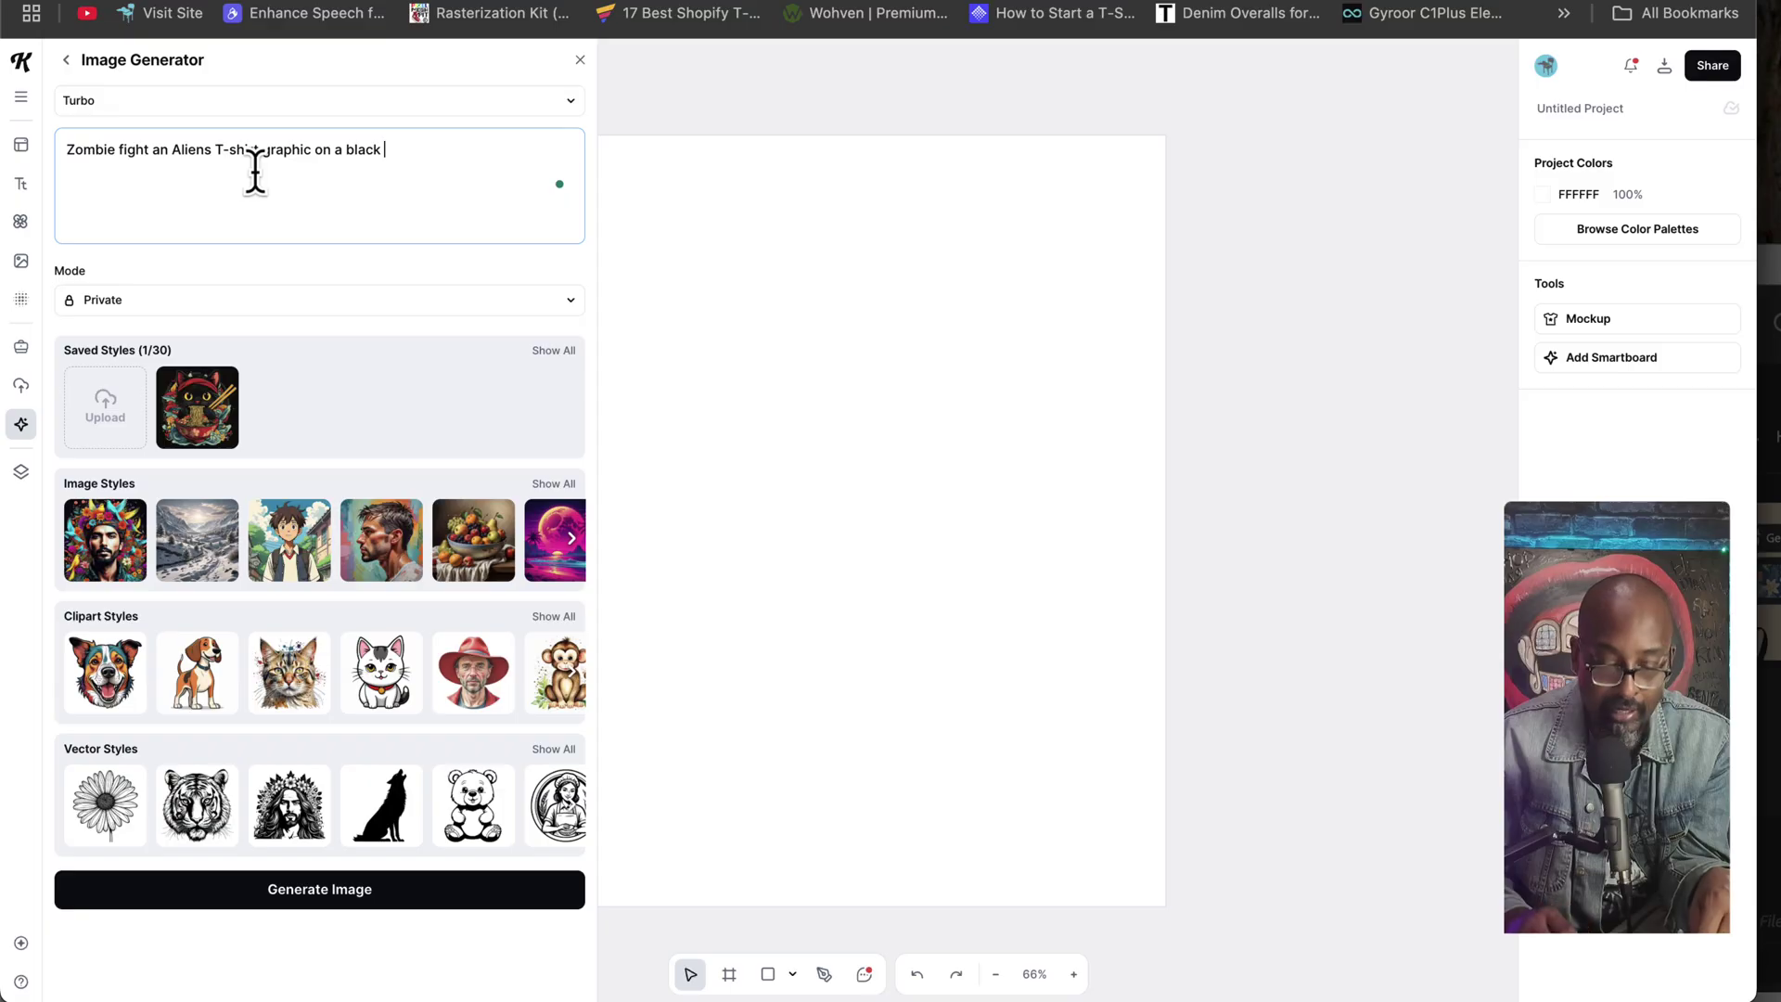
{"action": "type", "text": "n a black ba"}
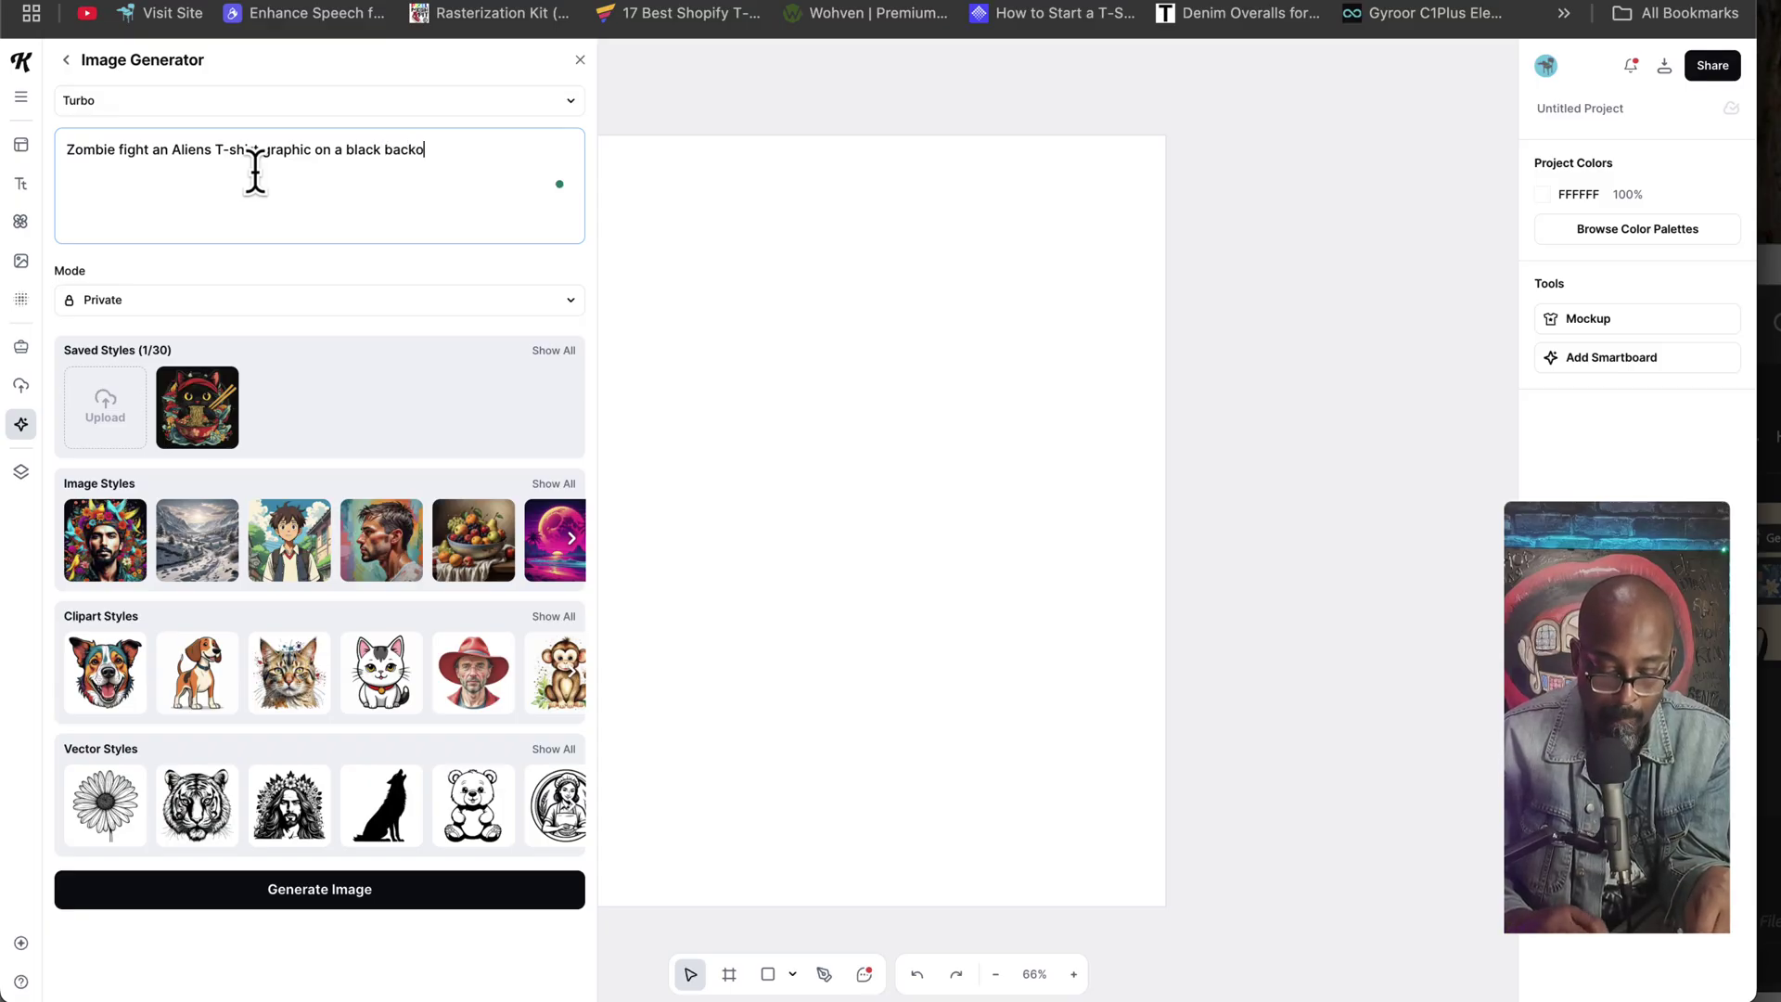
{"action": "type", "text": "ck"}
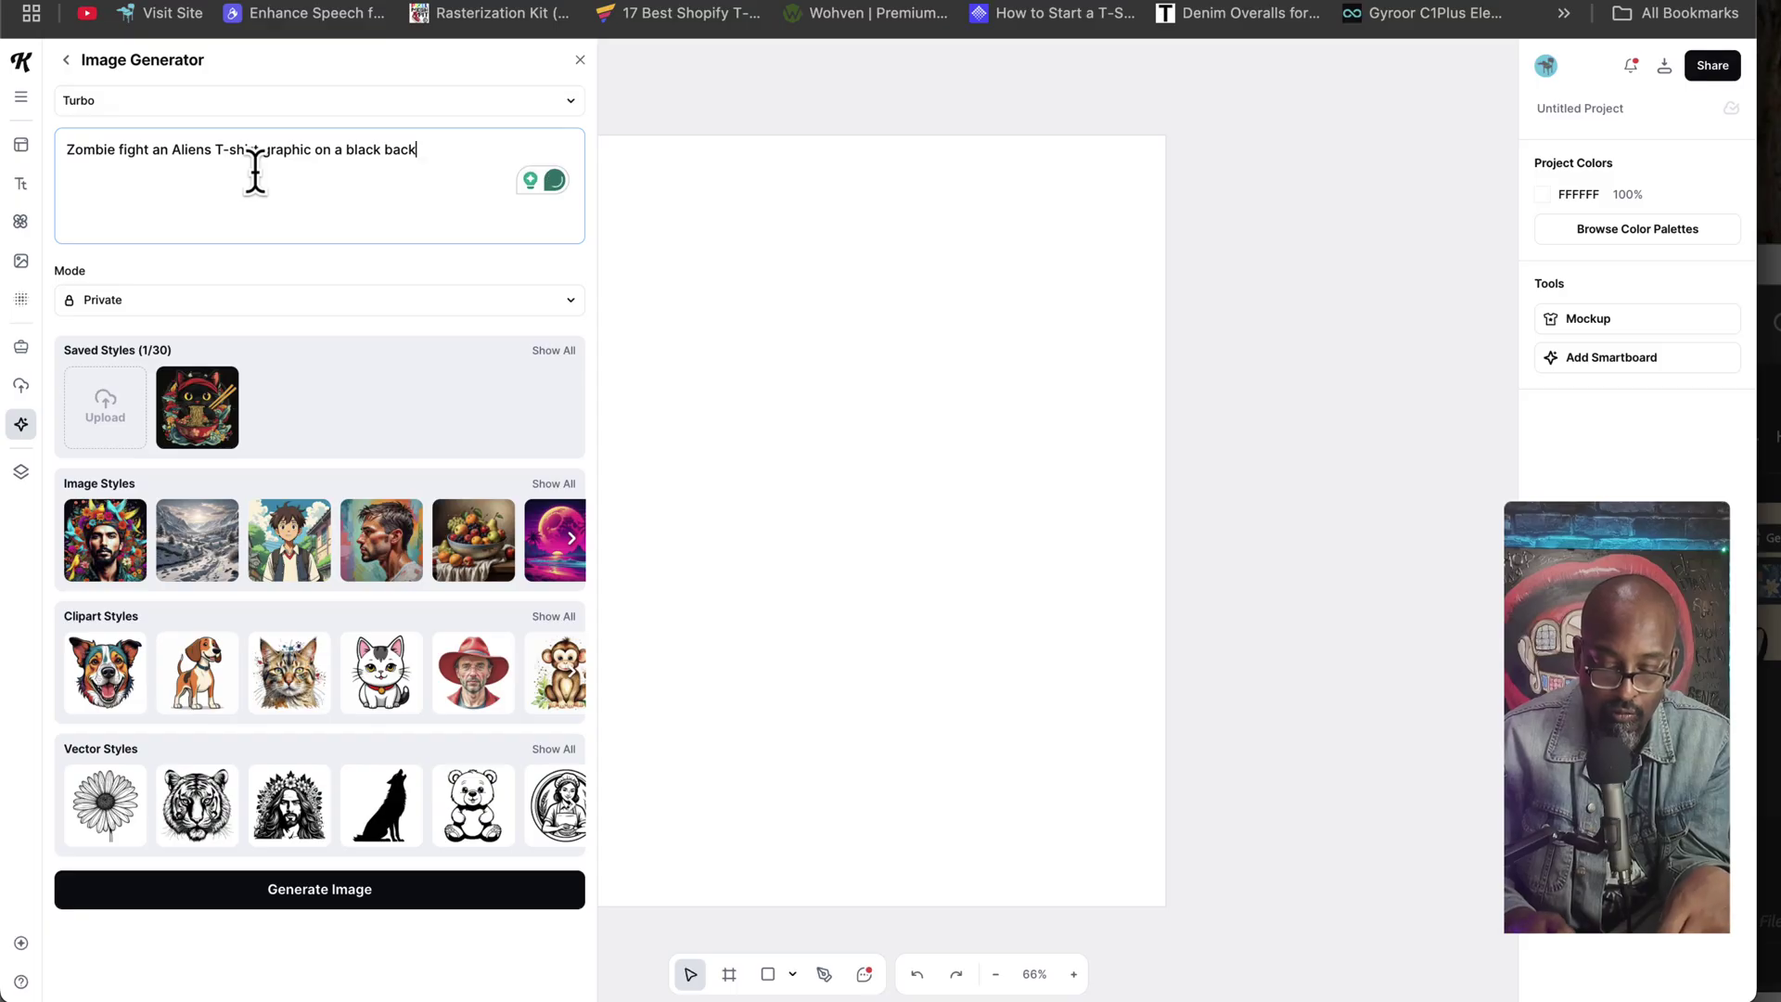
{"action": "type", "text": "ground"}
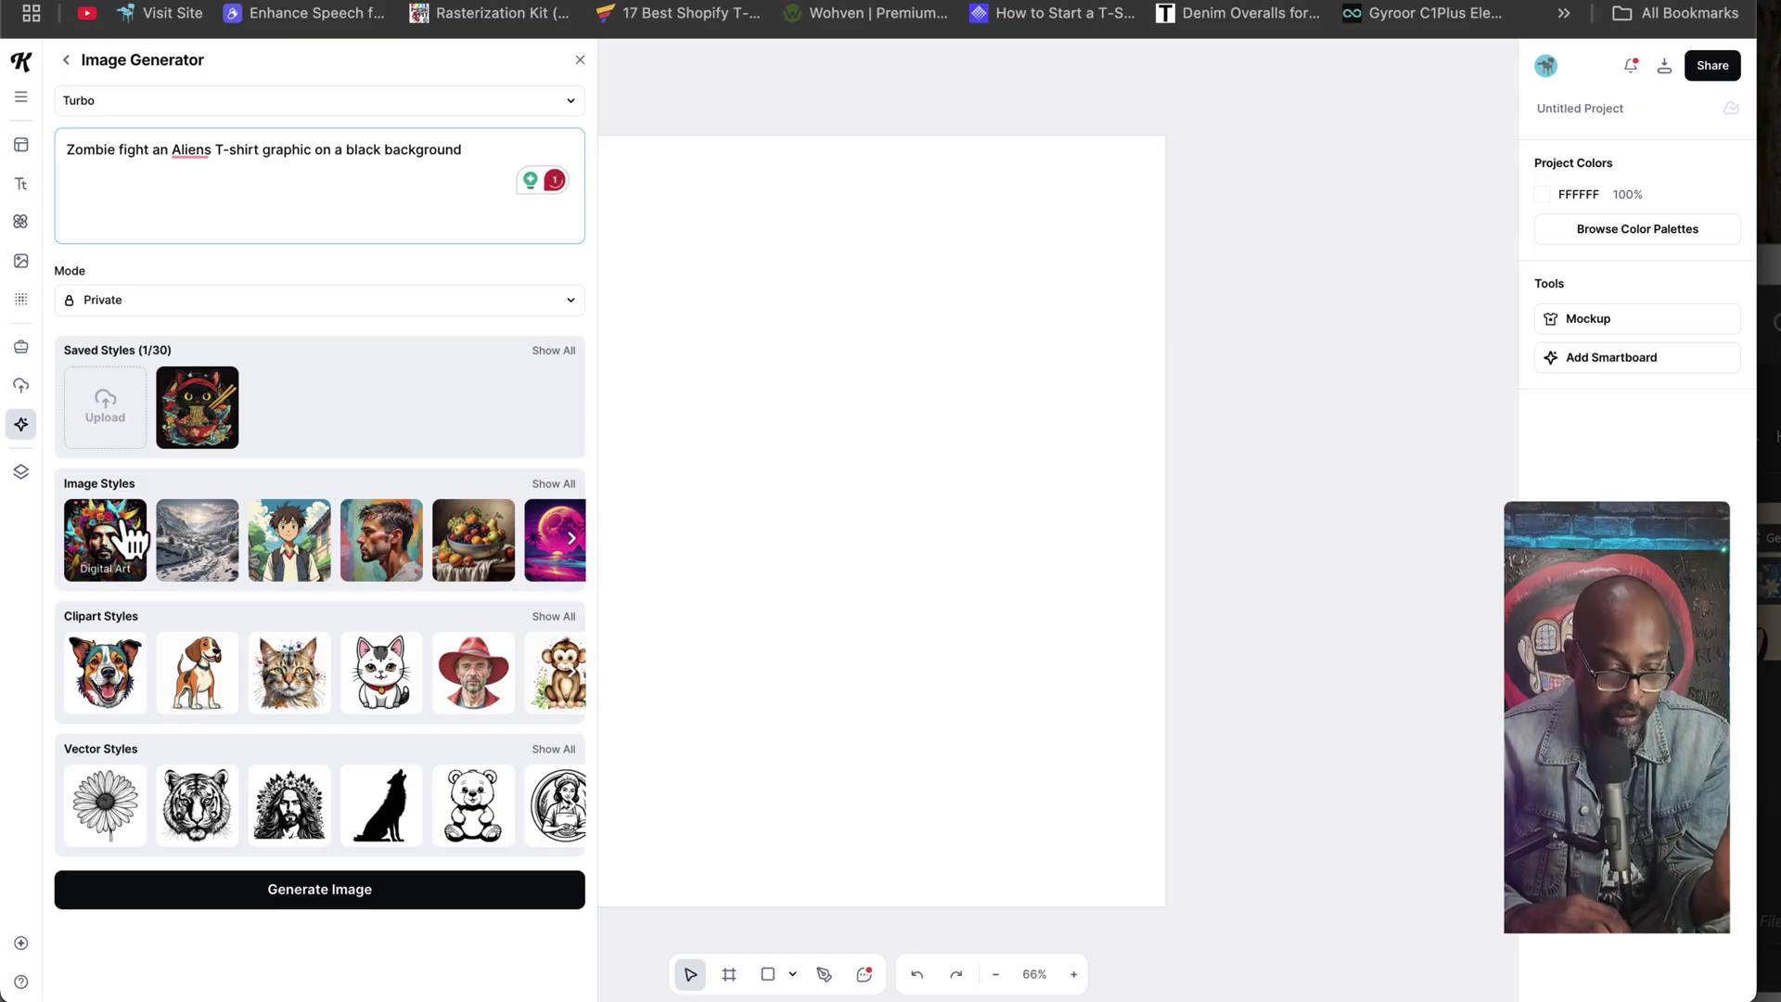
Step: Browse the full list of styles and choose the Psychedelic image style for the generation
{"action": "left_click", "coordinate": [554, 483]}
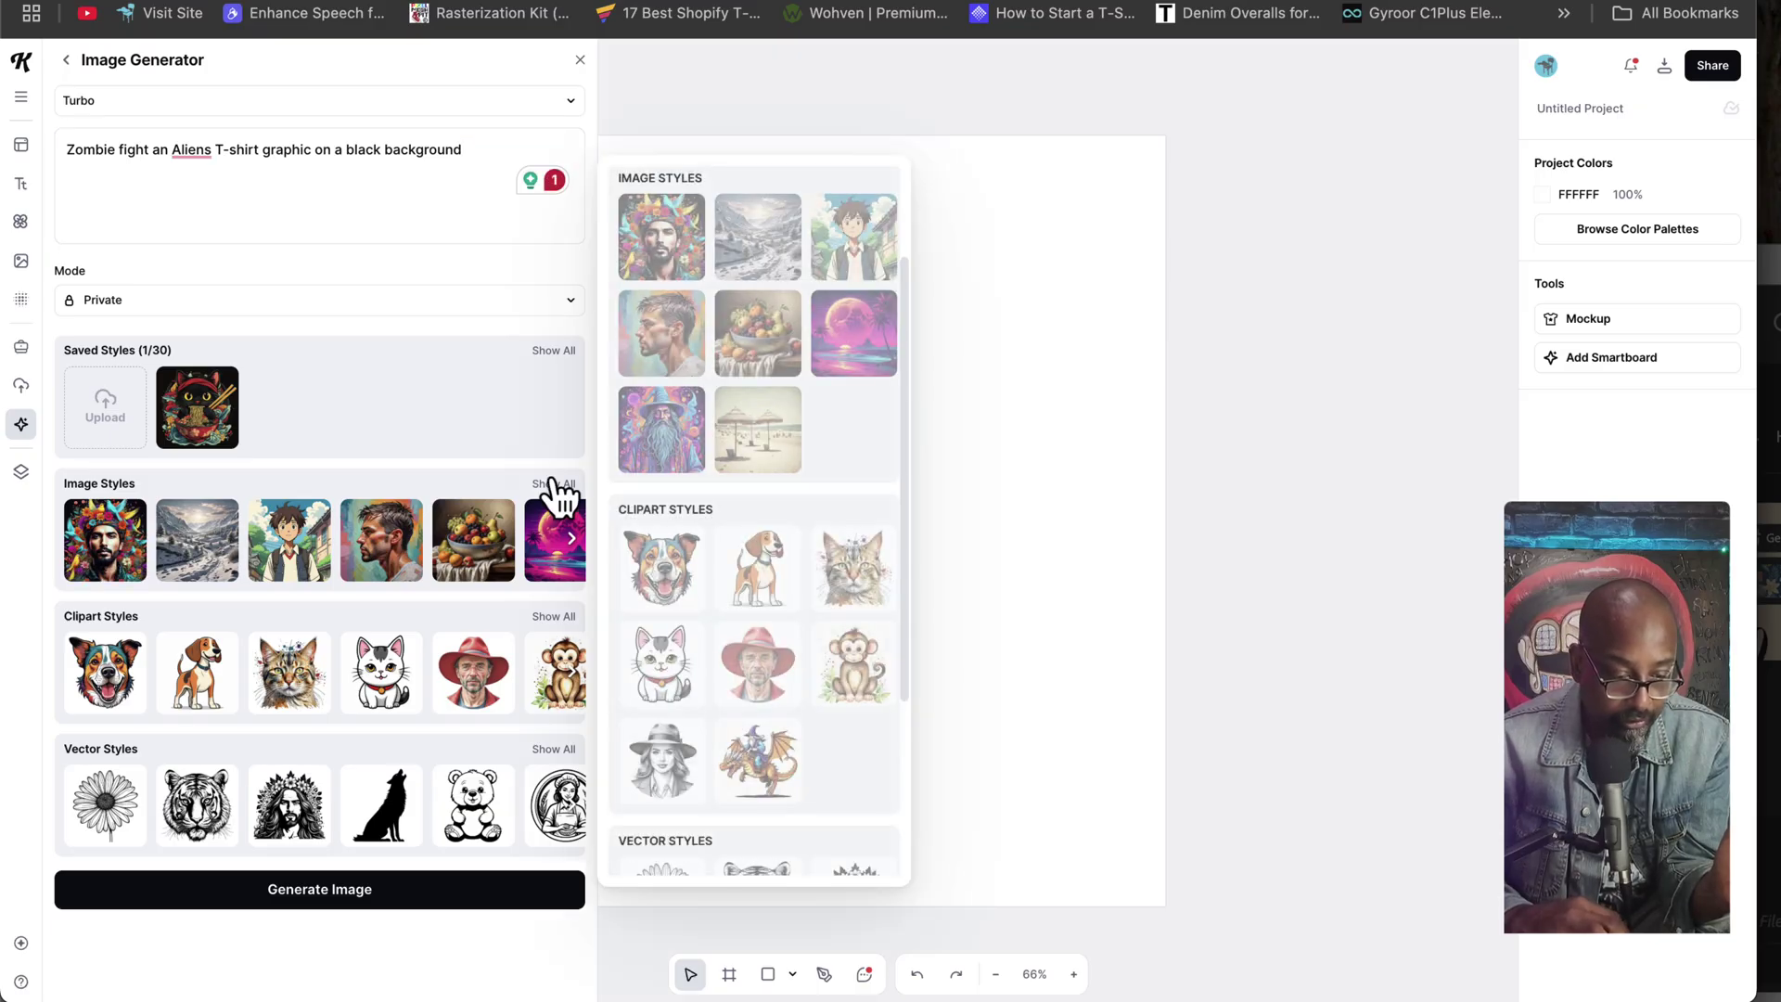
{"action": "scroll", "coordinate": [804, 482], "scroll_direction": "down", "scroll_amount": 1}
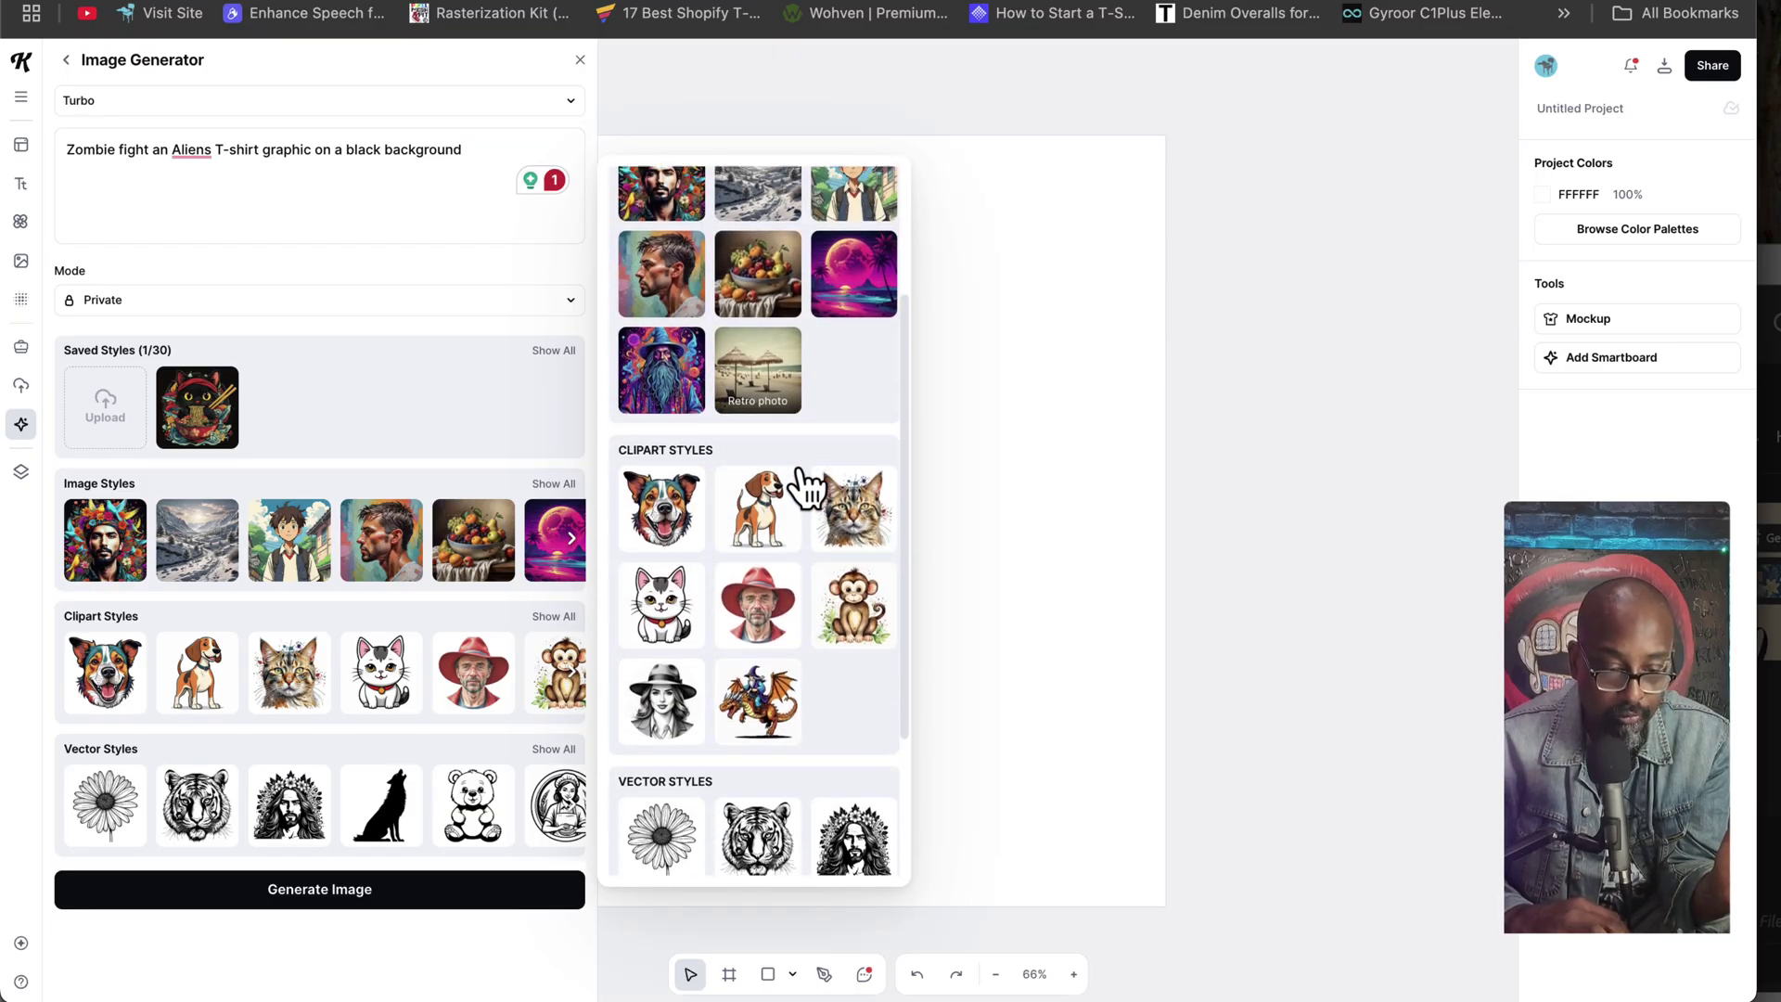
{"action": "scroll", "coordinate": [803, 483], "scroll_direction": "down", "scroll_amount": 1}
{"action": "scroll", "coordinate": [803, 483], "scroll_direction": "up", "scroll_amount": 4}
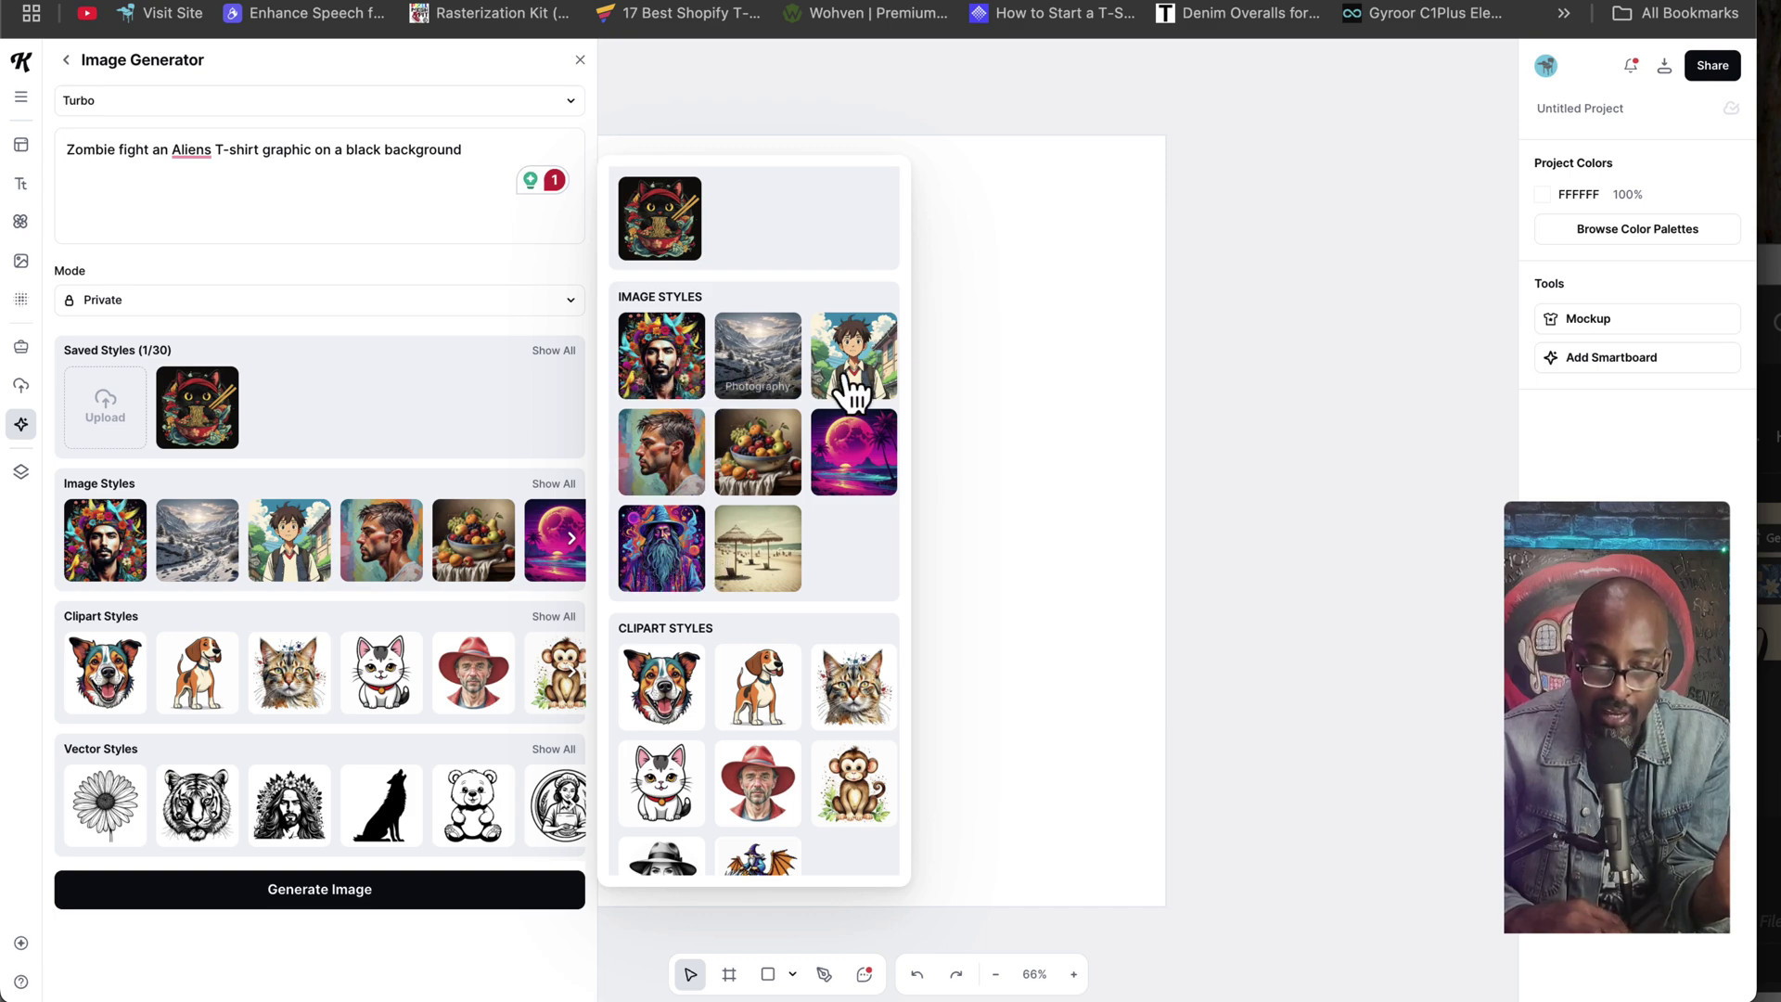
{"action": "left_click", "coordinate": [670, 557]}
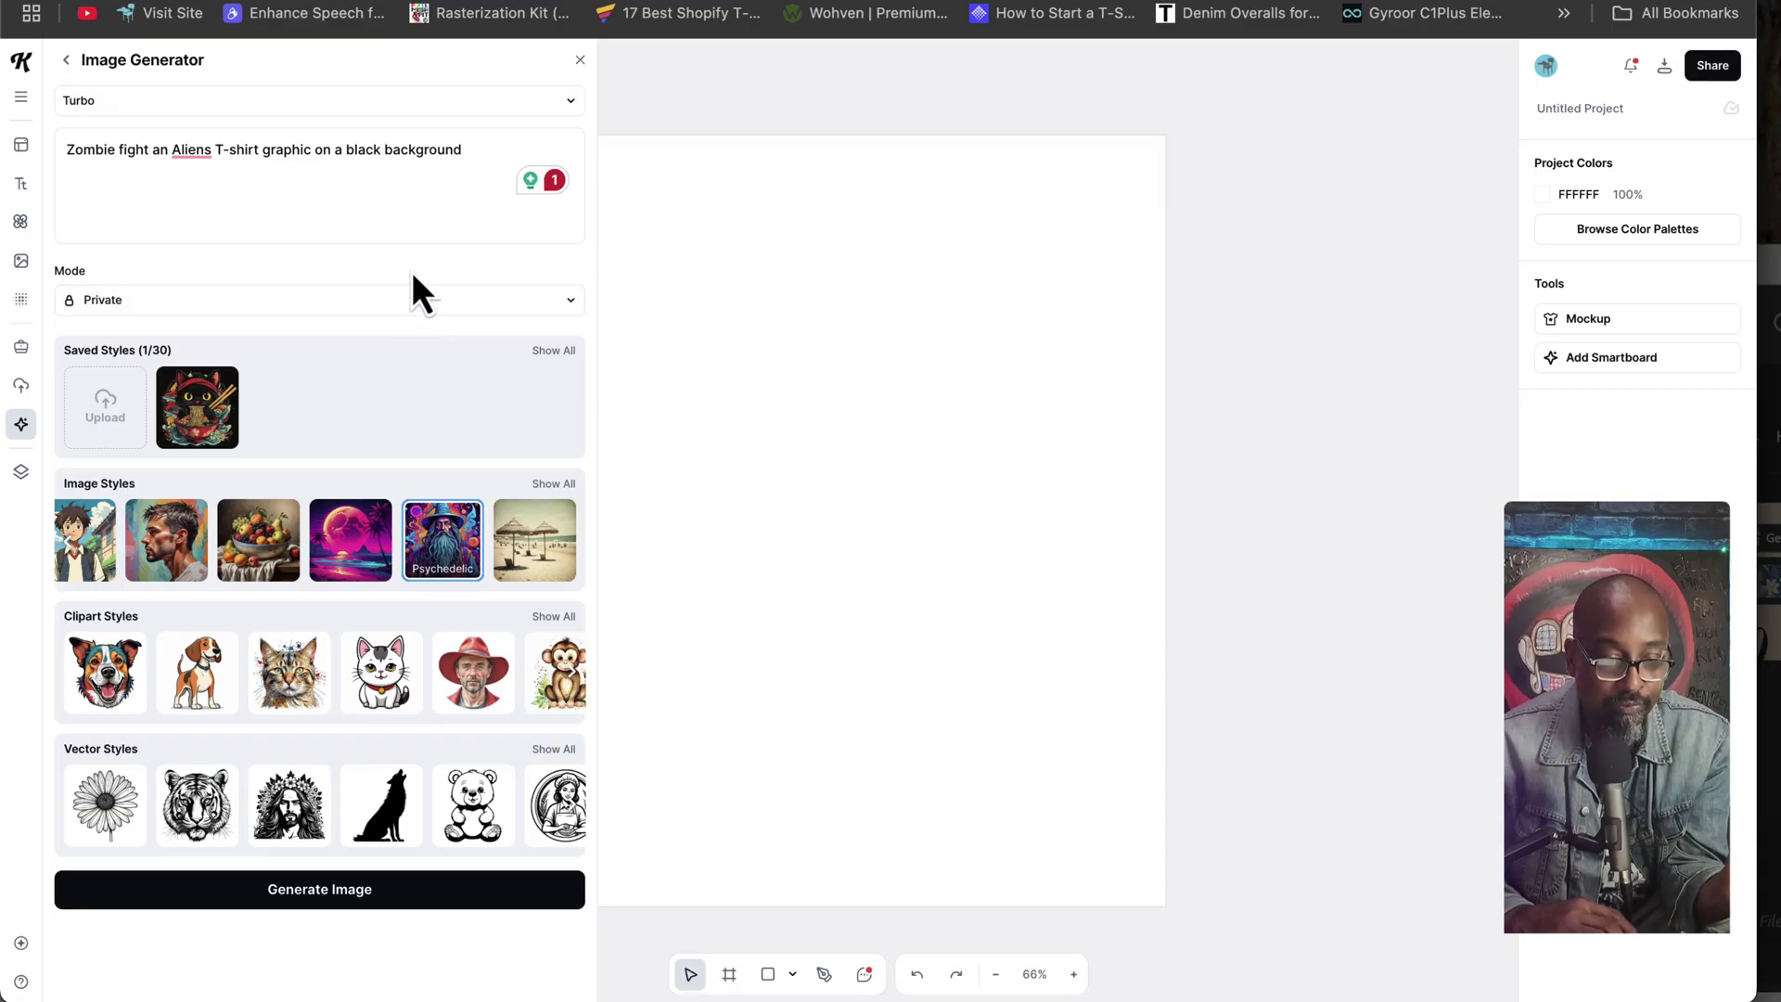
Step: Correct "Aliens" to "Alien" in the prompt and generate the image
{"action": "mouse_move", "coordinate": [197, 154]}
{"action": "left_click", "coordinate": [198, 203]}
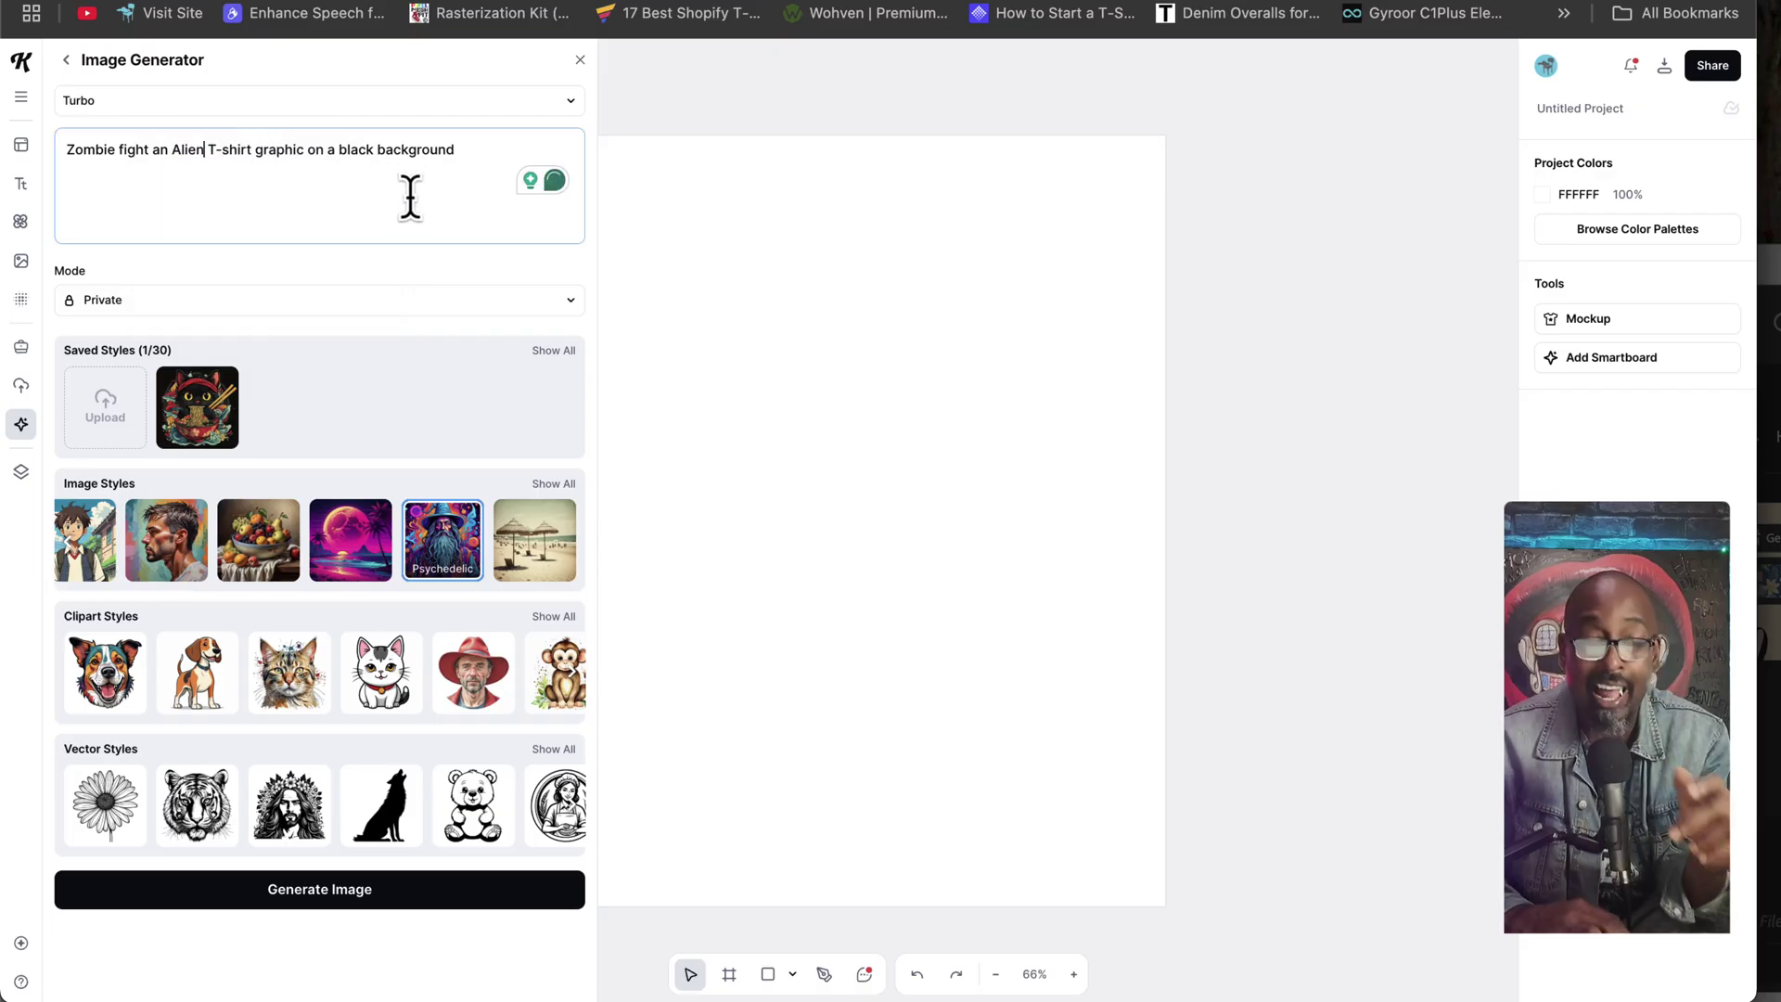
{"action": "left_click", "coordinate": [364, 902]}
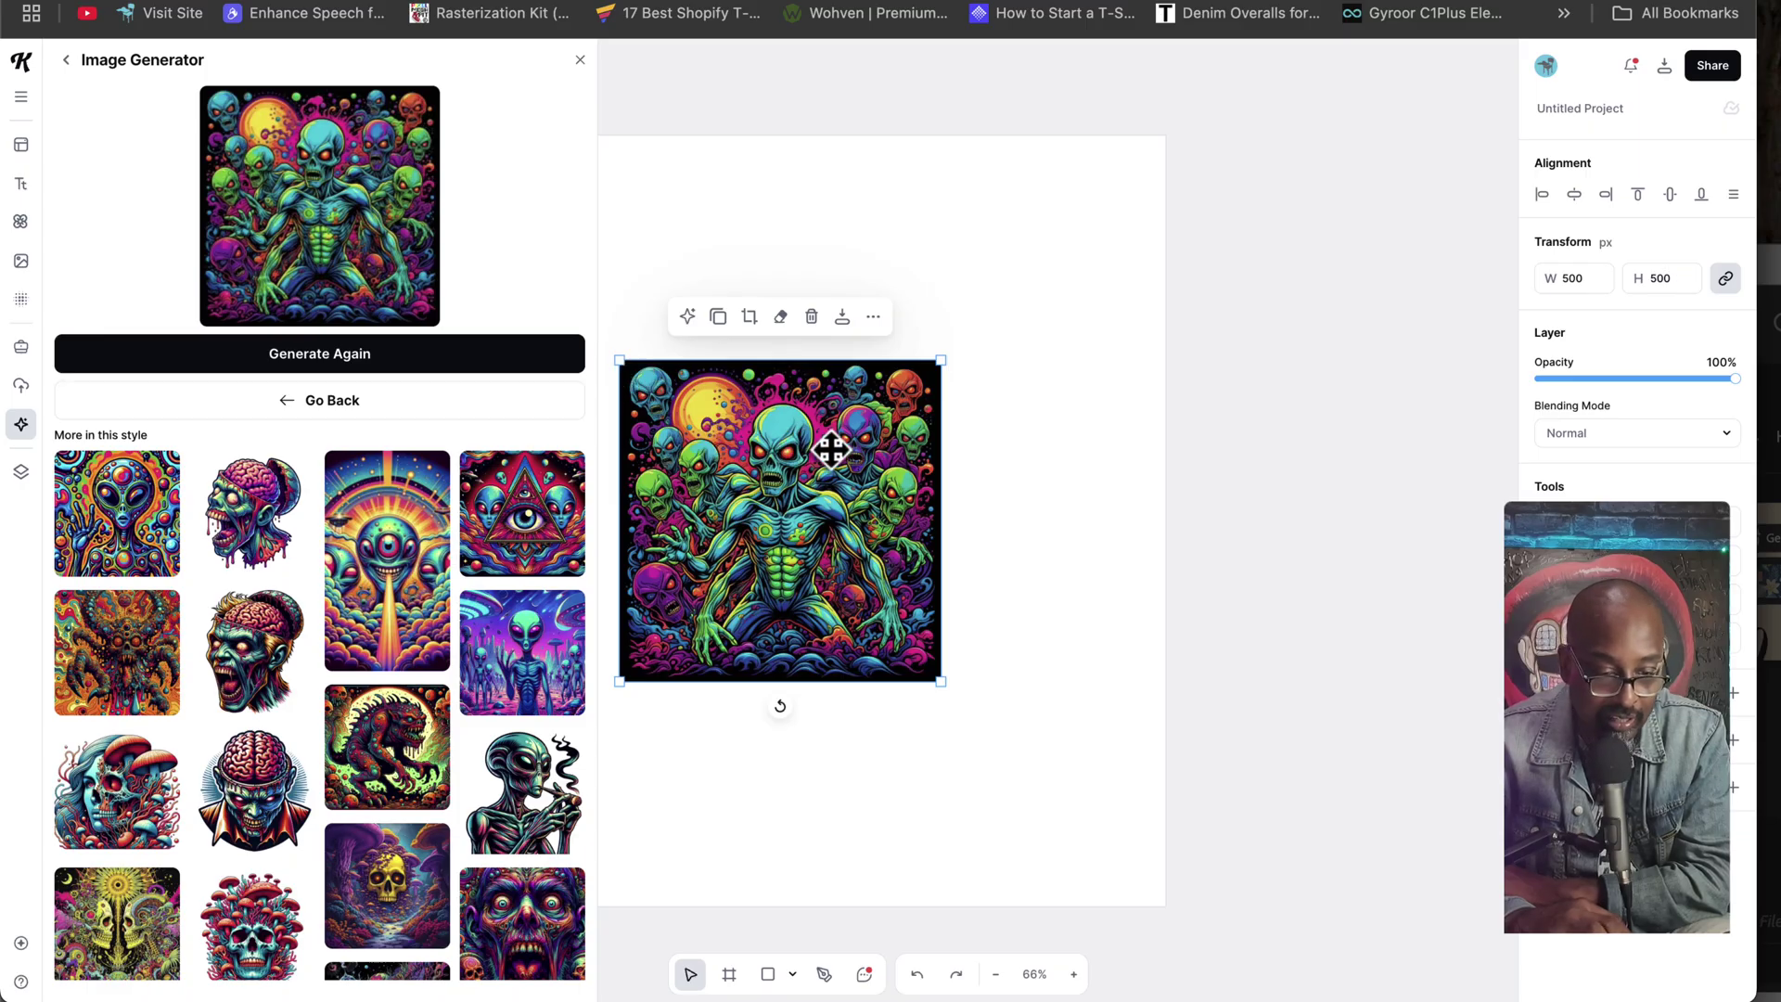
Step: Close the generator and enlarge the generated image to about 852 × 852 px near the middle of the artboard
{"action": "left_click", "coordinate": [577, 60]}
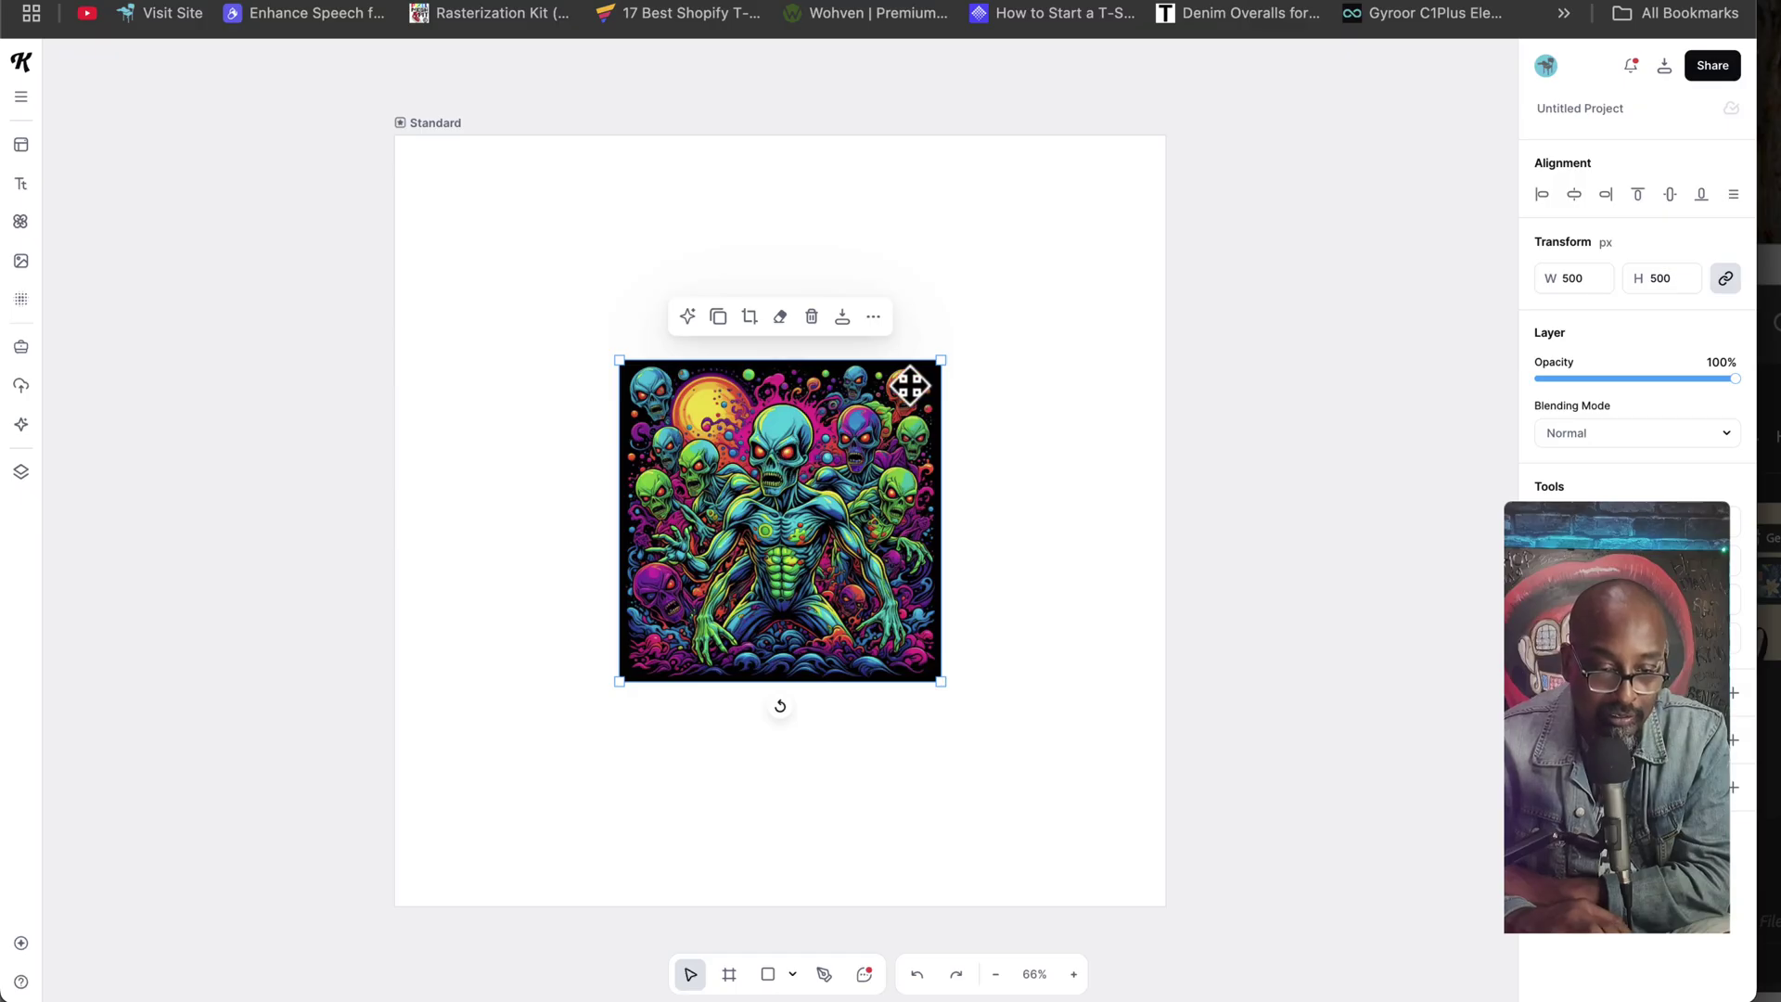
{"action": "left_click_drag", "start_coordinate": [939, 361], "coordinate": [1096, 200]}
{"action": "left_click_drag", "start_coordinate": [992, 293], "coordinate": [896, 369]}
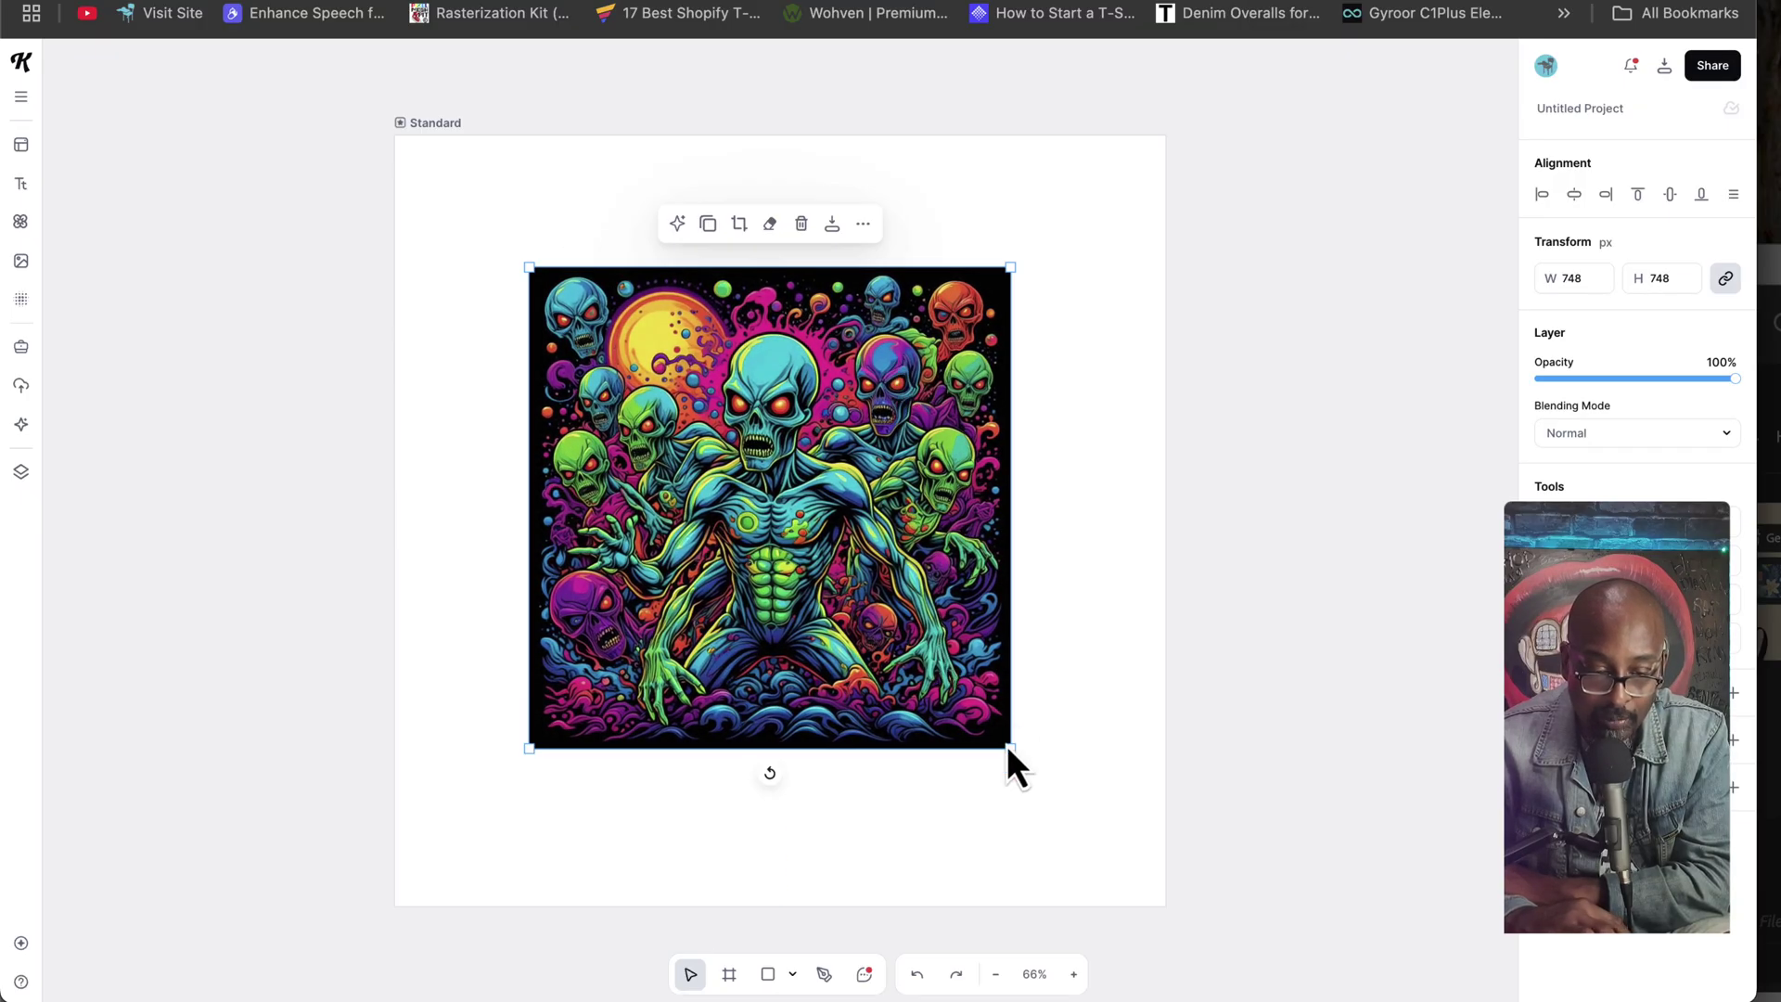
{"action": "left_click_drag", "start_coordinate": [993, 727], "coordinate": [1066, 821]}
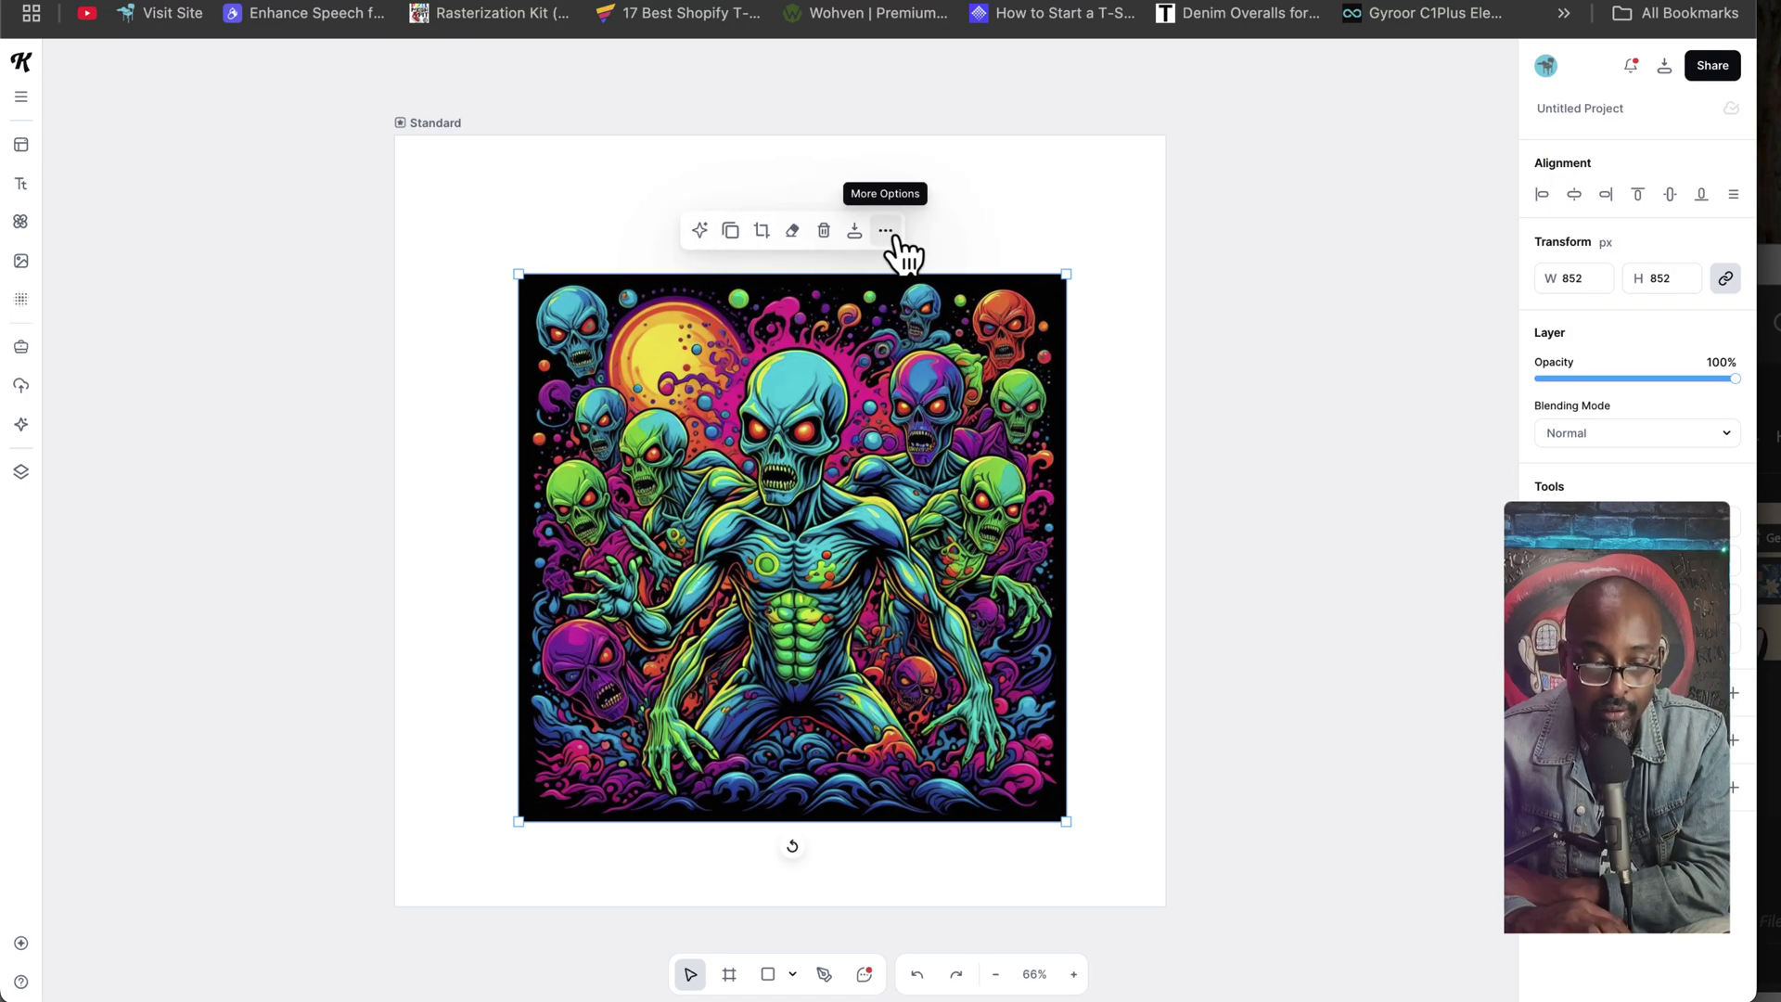
Step: Draw a black rectangle of about 1171 × 1162 px over the artboard and send it to the back
{"action": "left_click", "coordinate": [769, 972]}
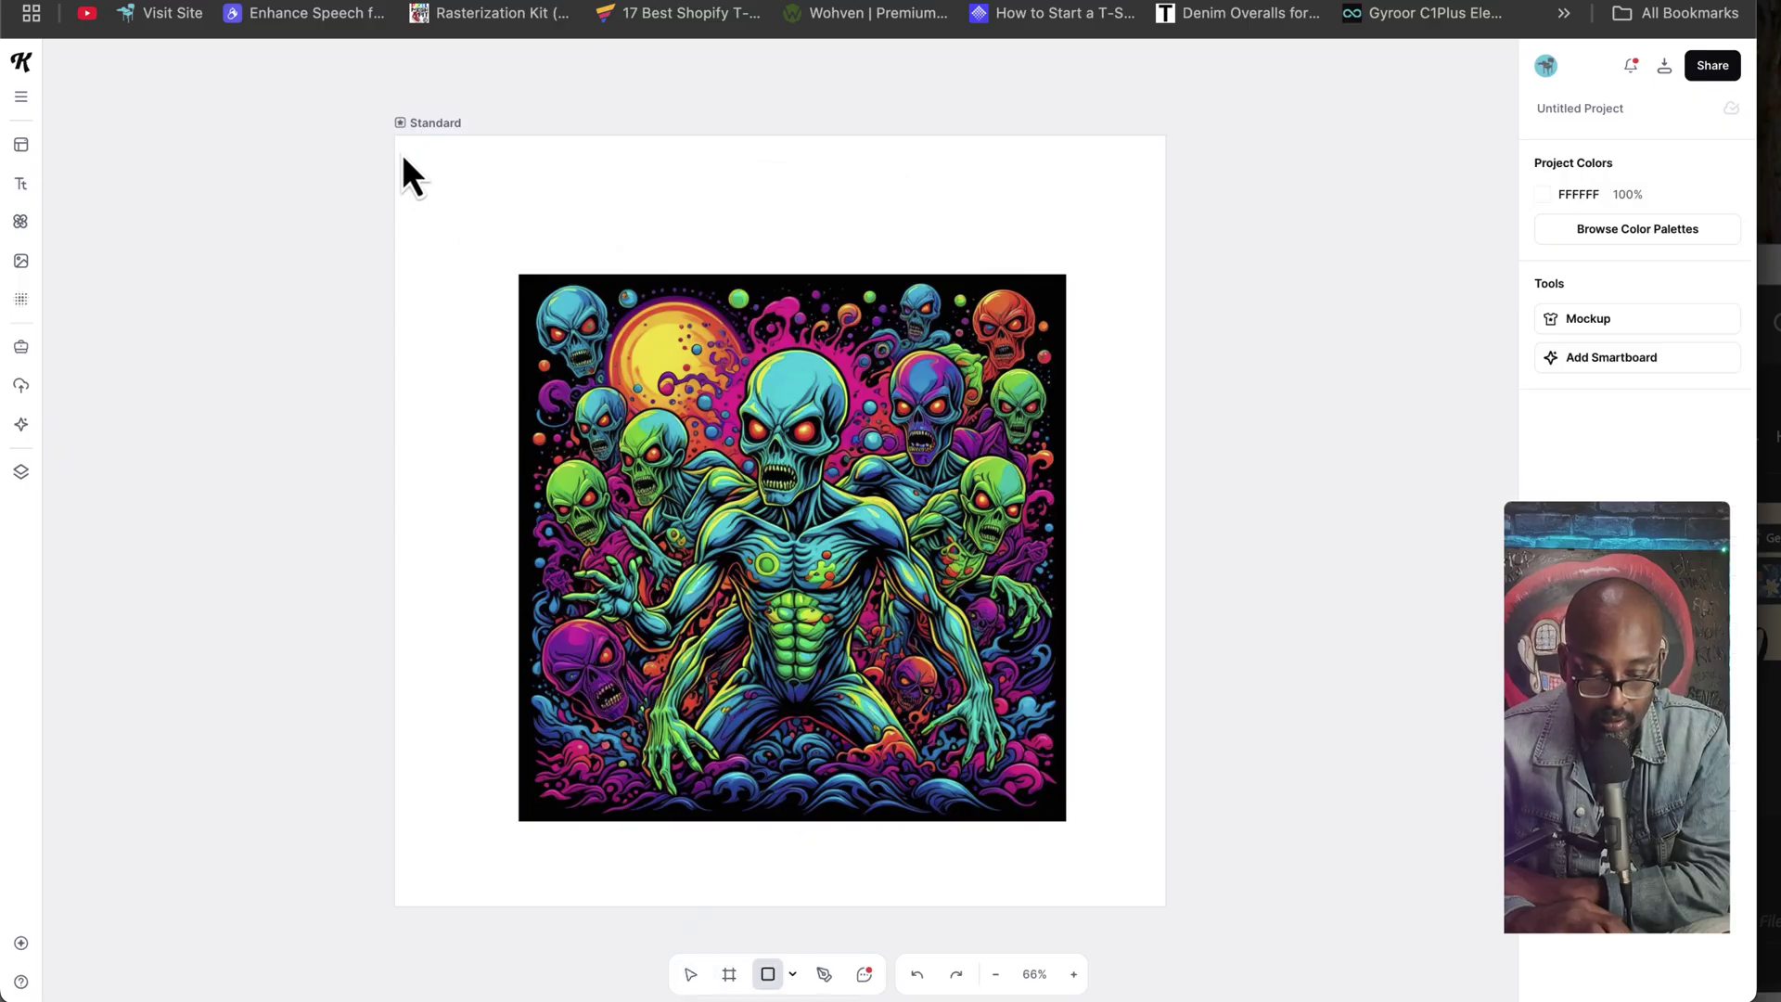
{"action": "left_click_drag", "start_coordinate": [401, 143], "coordinate": [1154, 892]}
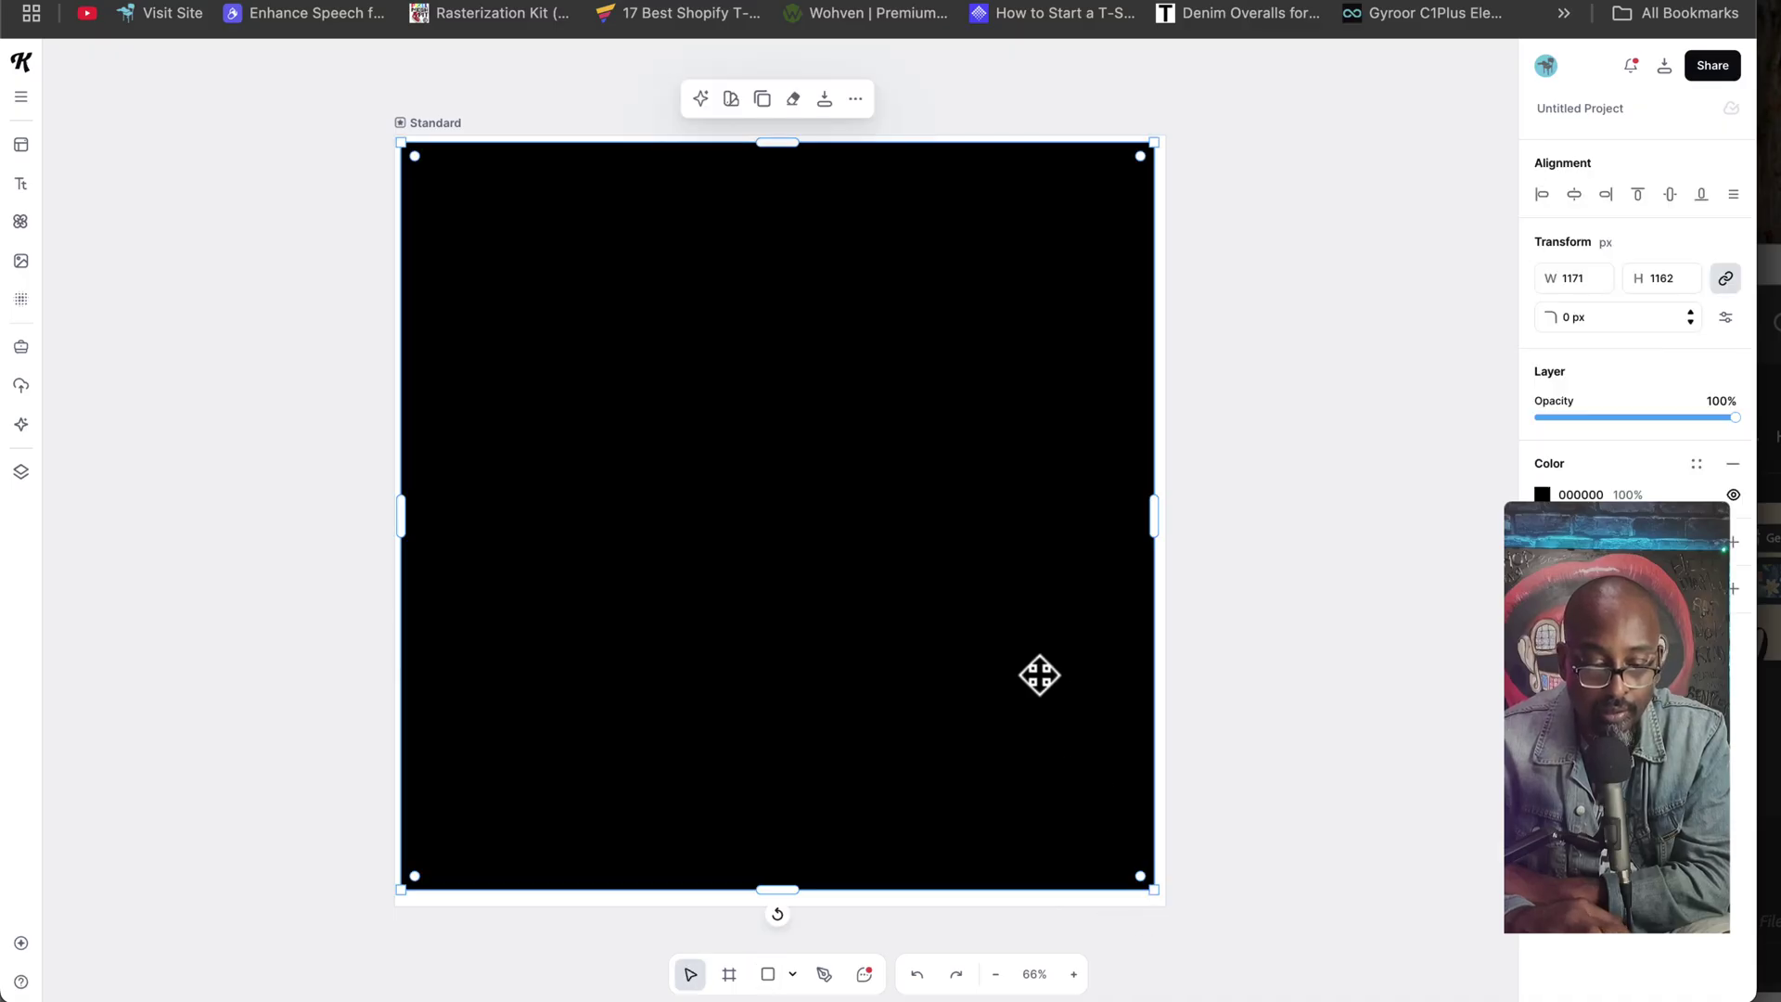
{"action": "right_click", "coordinate": [890, 482]}
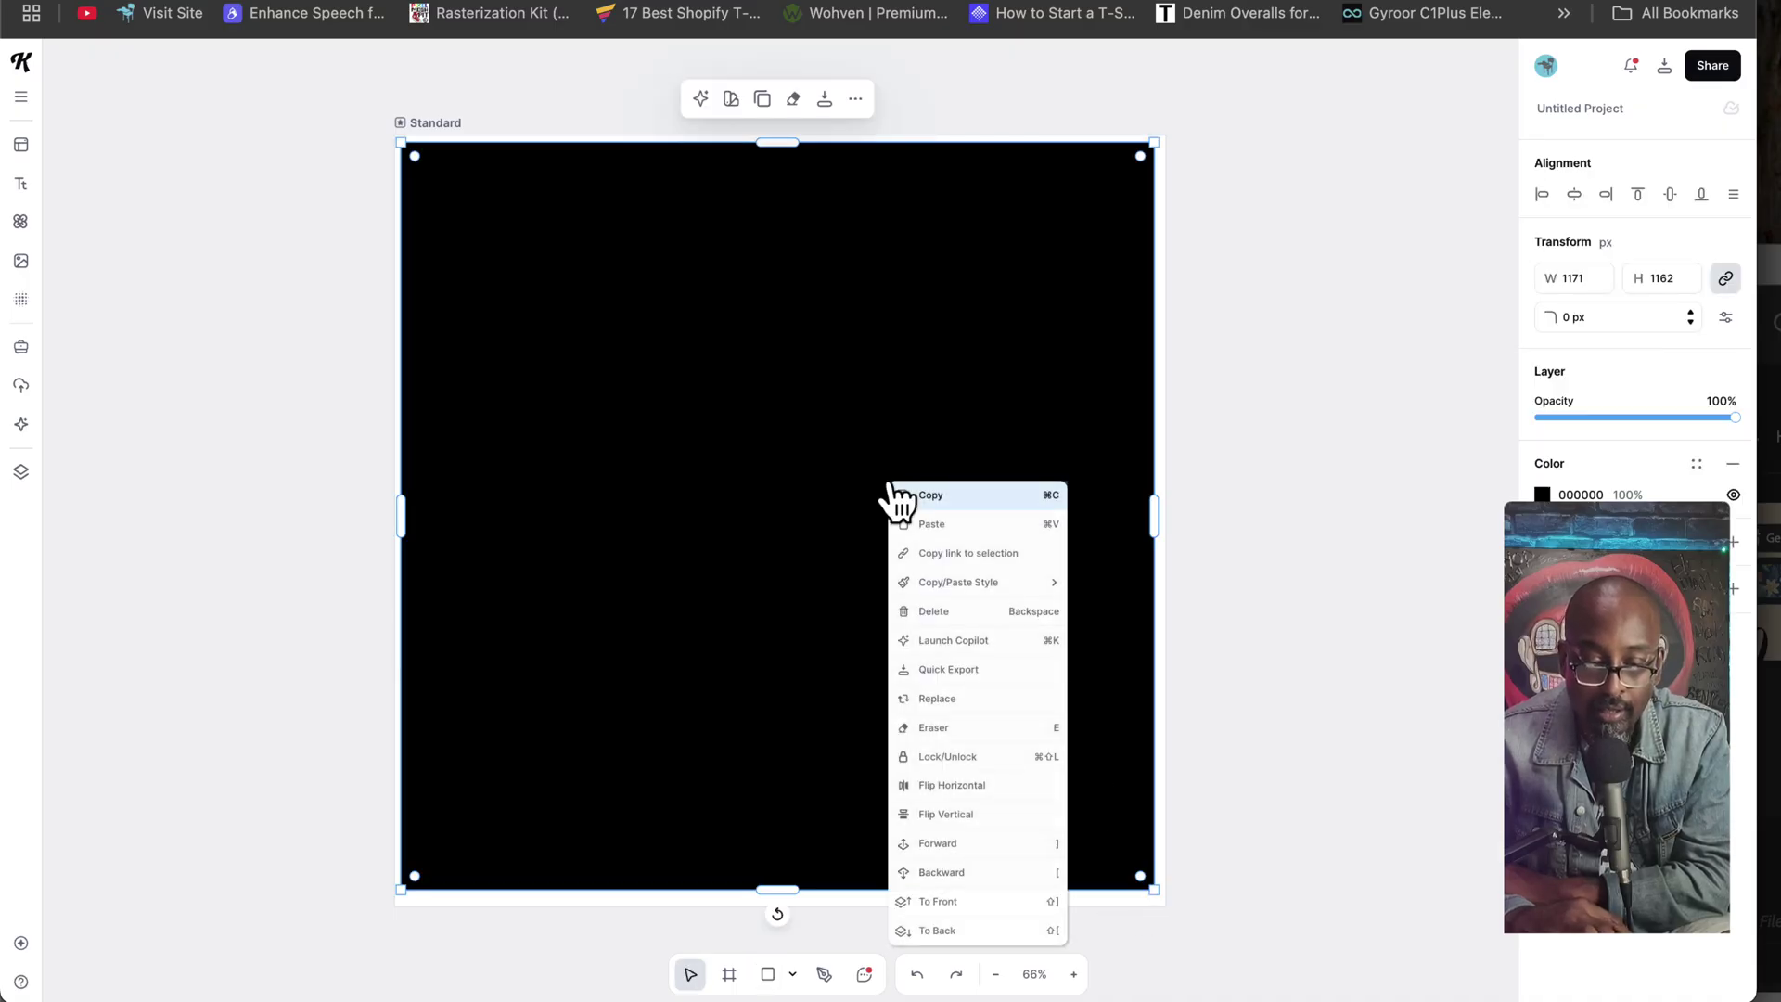
{"action": "left_click", "coordinate": [904, 371]}
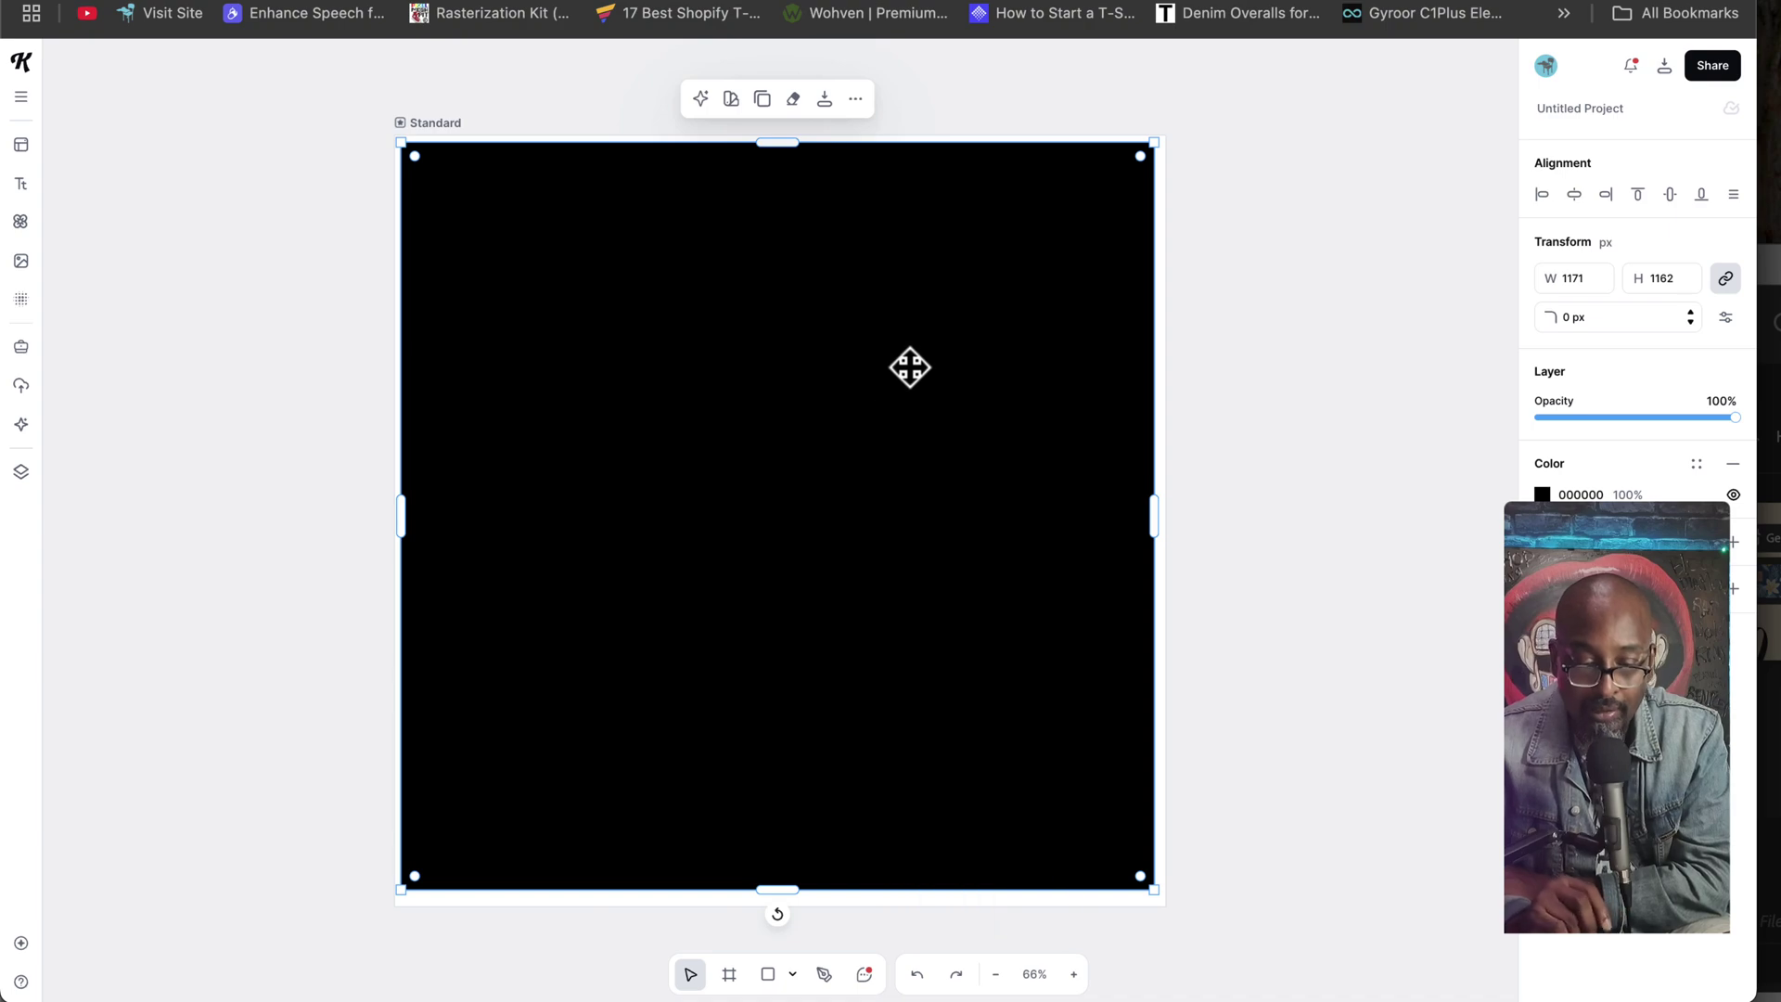
{"action": "left_click", "coordinate": [857, 98]}
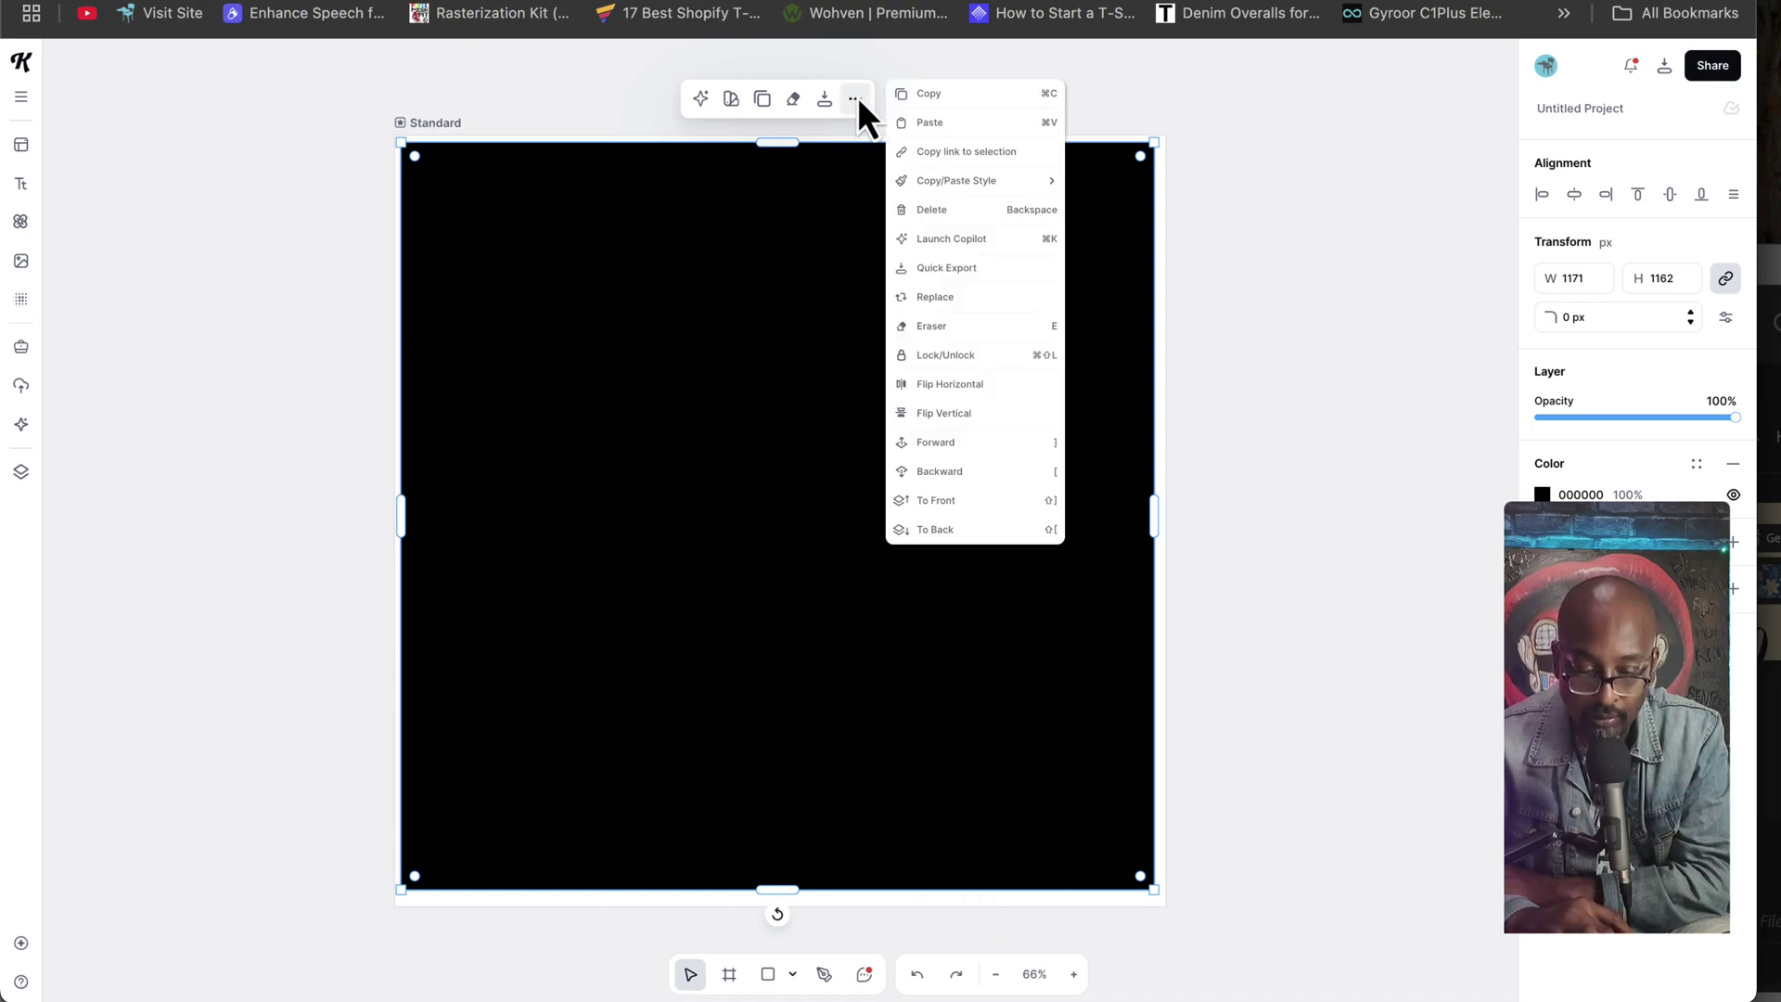
{"action": "left_click", "coordinate": [975, 530]}
Step: Move the zombie image slightly up and left to centre it on the black background
{"action": "left_click", "coordinate": [967, 447]}
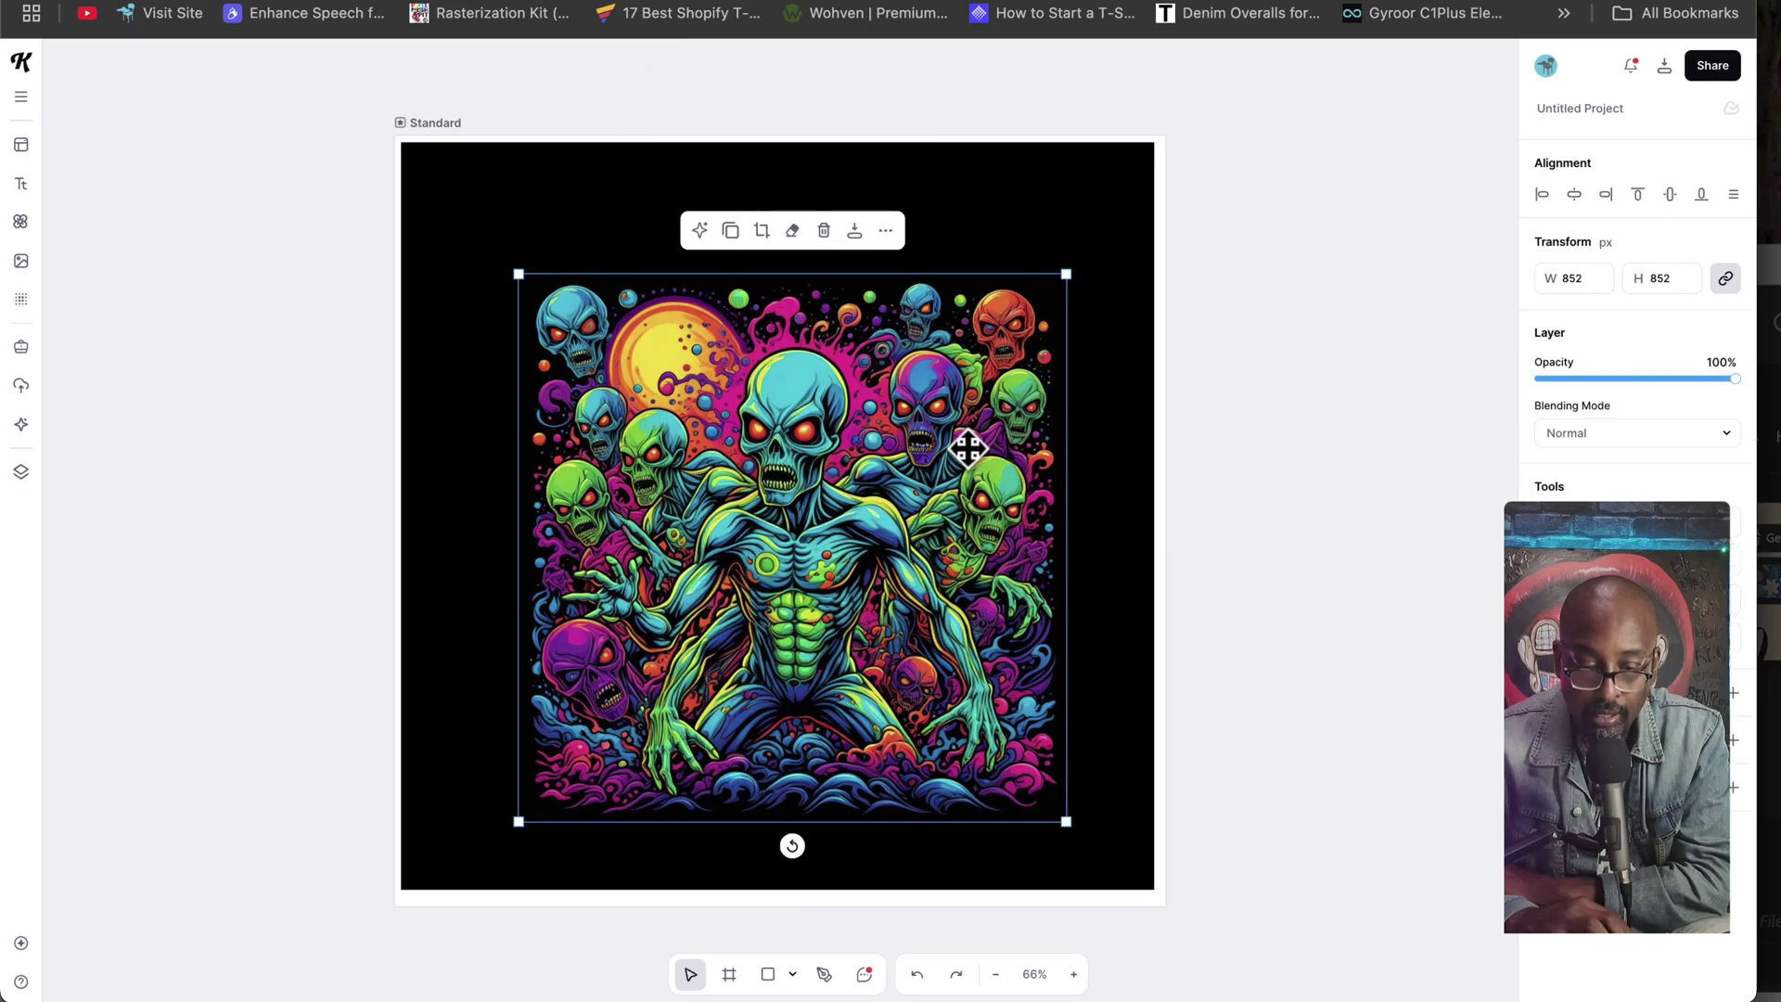
{"action": "mouse_move", "coordinate": [968, 448]}
{"action": "left_mouse_down"}
{"action": "mouse_move", "coordinate": [942, 414]}
{"action": "mouse_move", "coordinate": [947, 429]}
{"action": "left_mouse_up"}
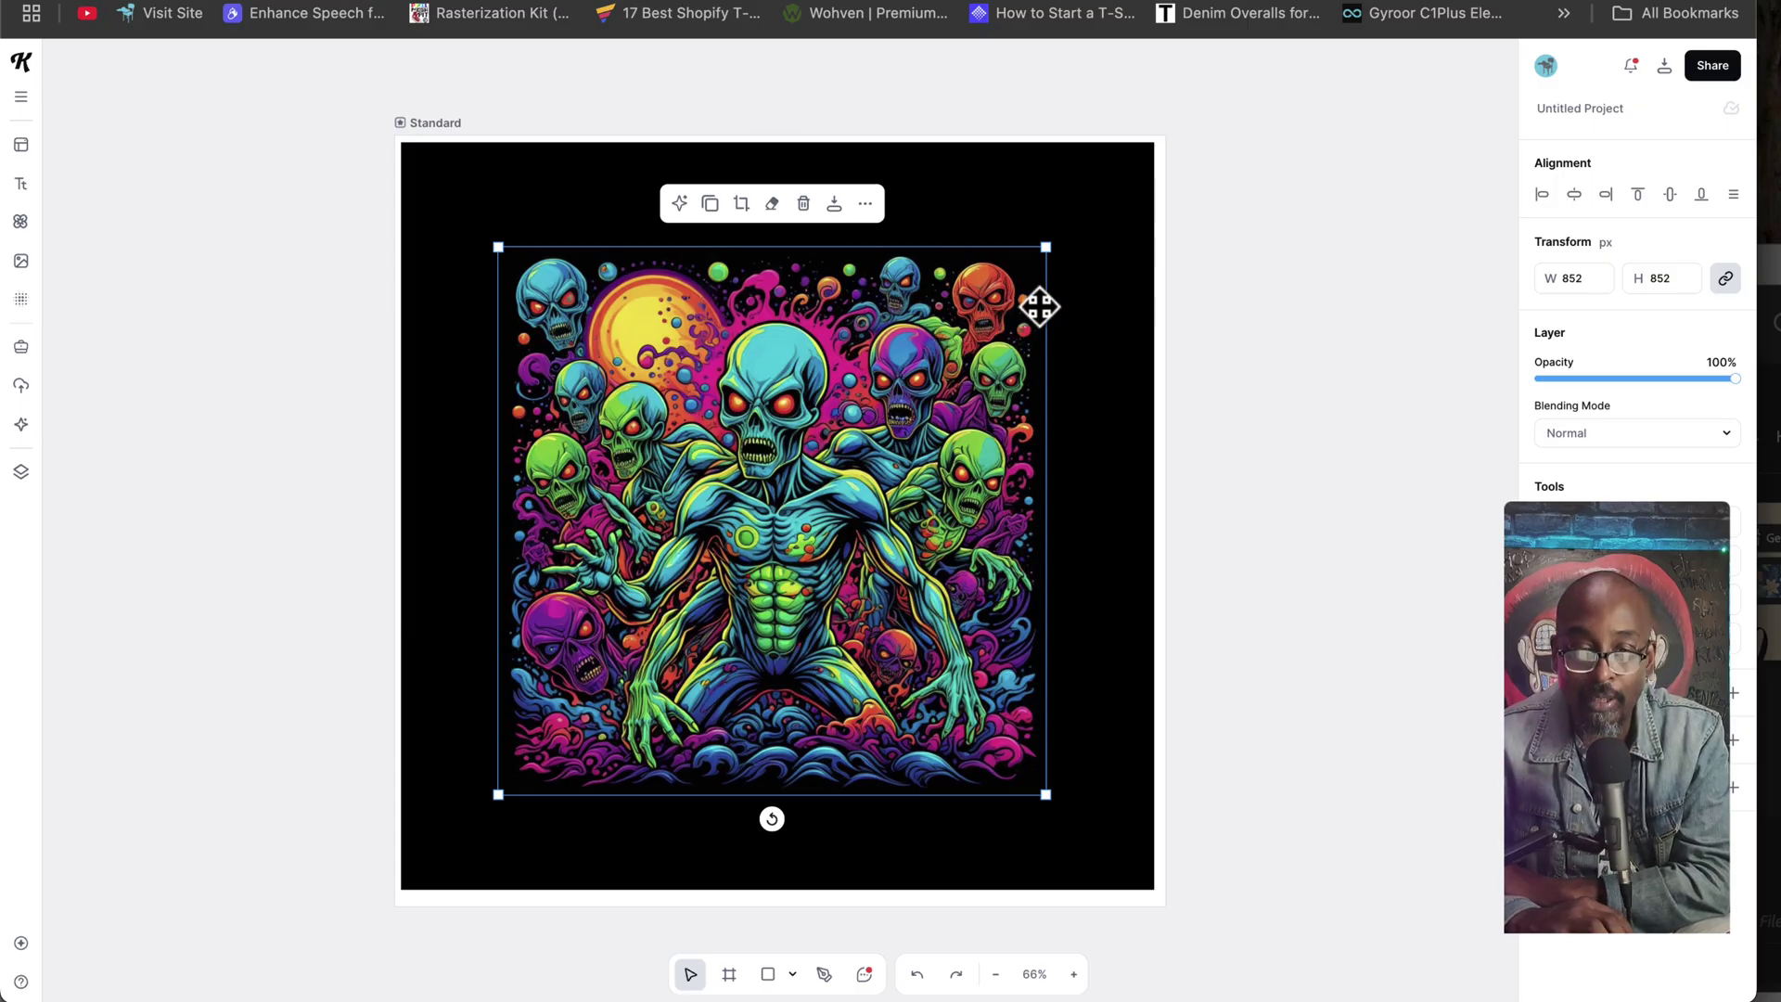
{"action": "left_click", "coordinate": [1097, 80]}
{"action": "left_click", "coordinate": [946, 394]}
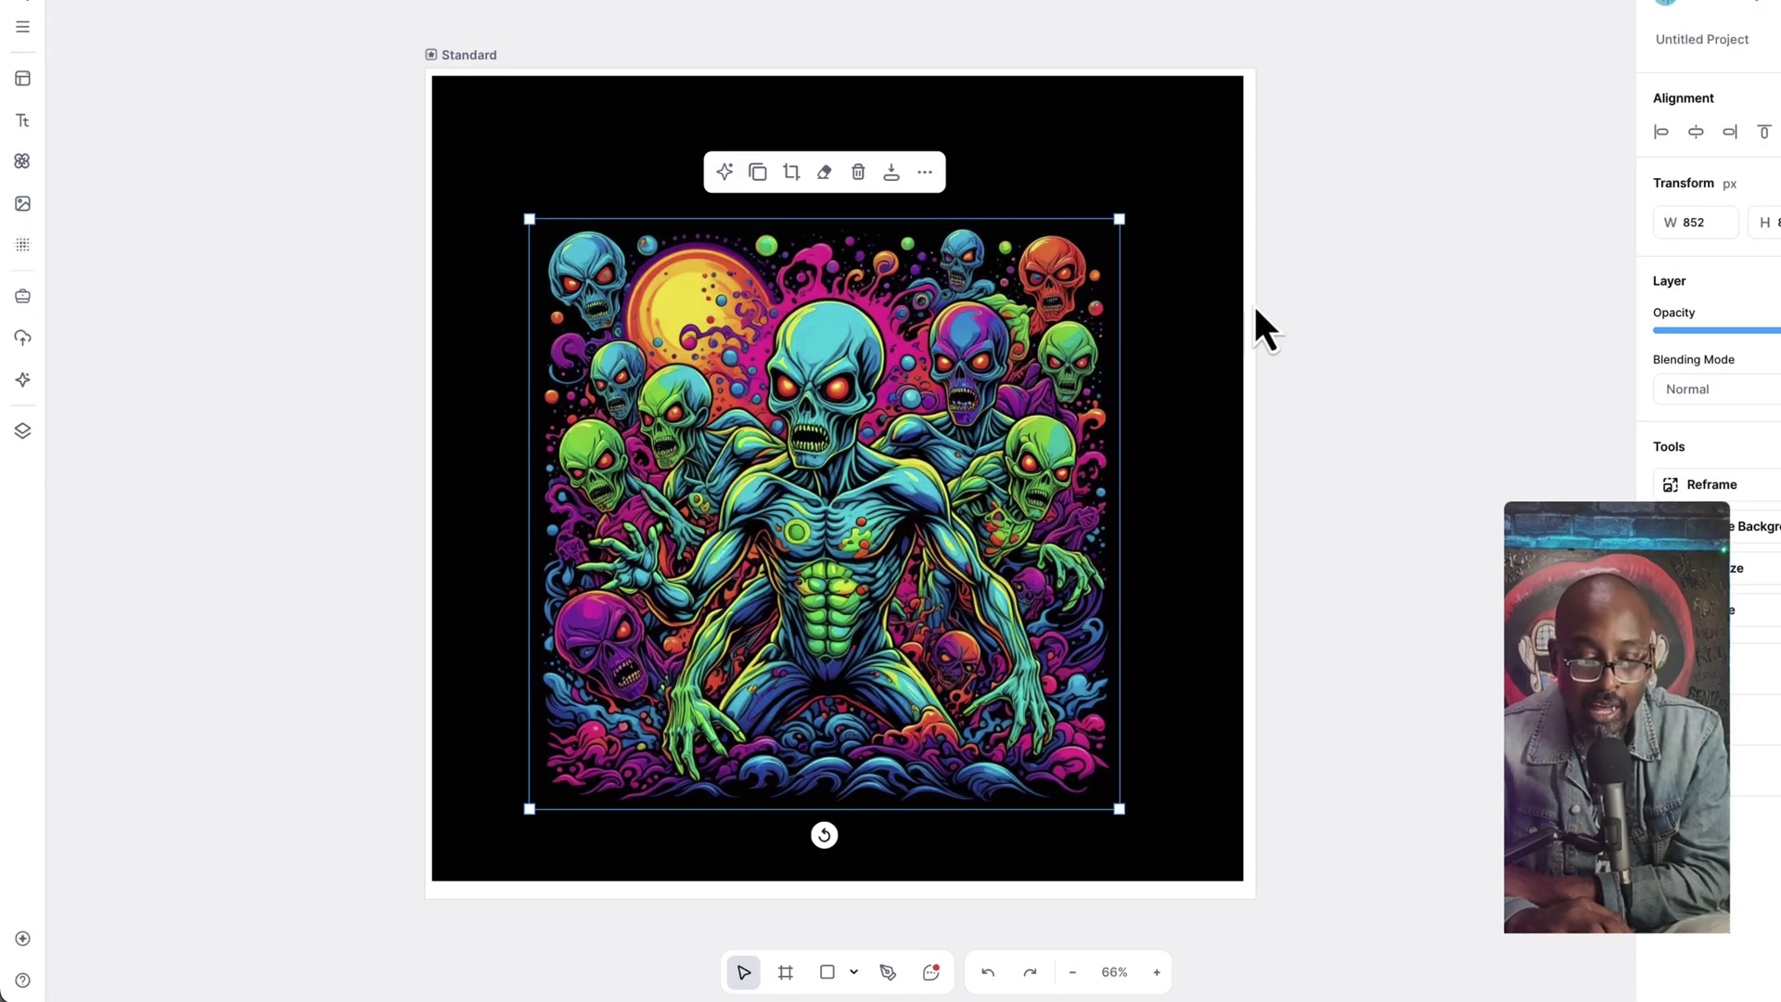
Step: Add the Vintage "London Ink" tattoo studio text template and place it just outside the artboard's right edge
{"action": "left_click", "coordinate": [22, 122]}
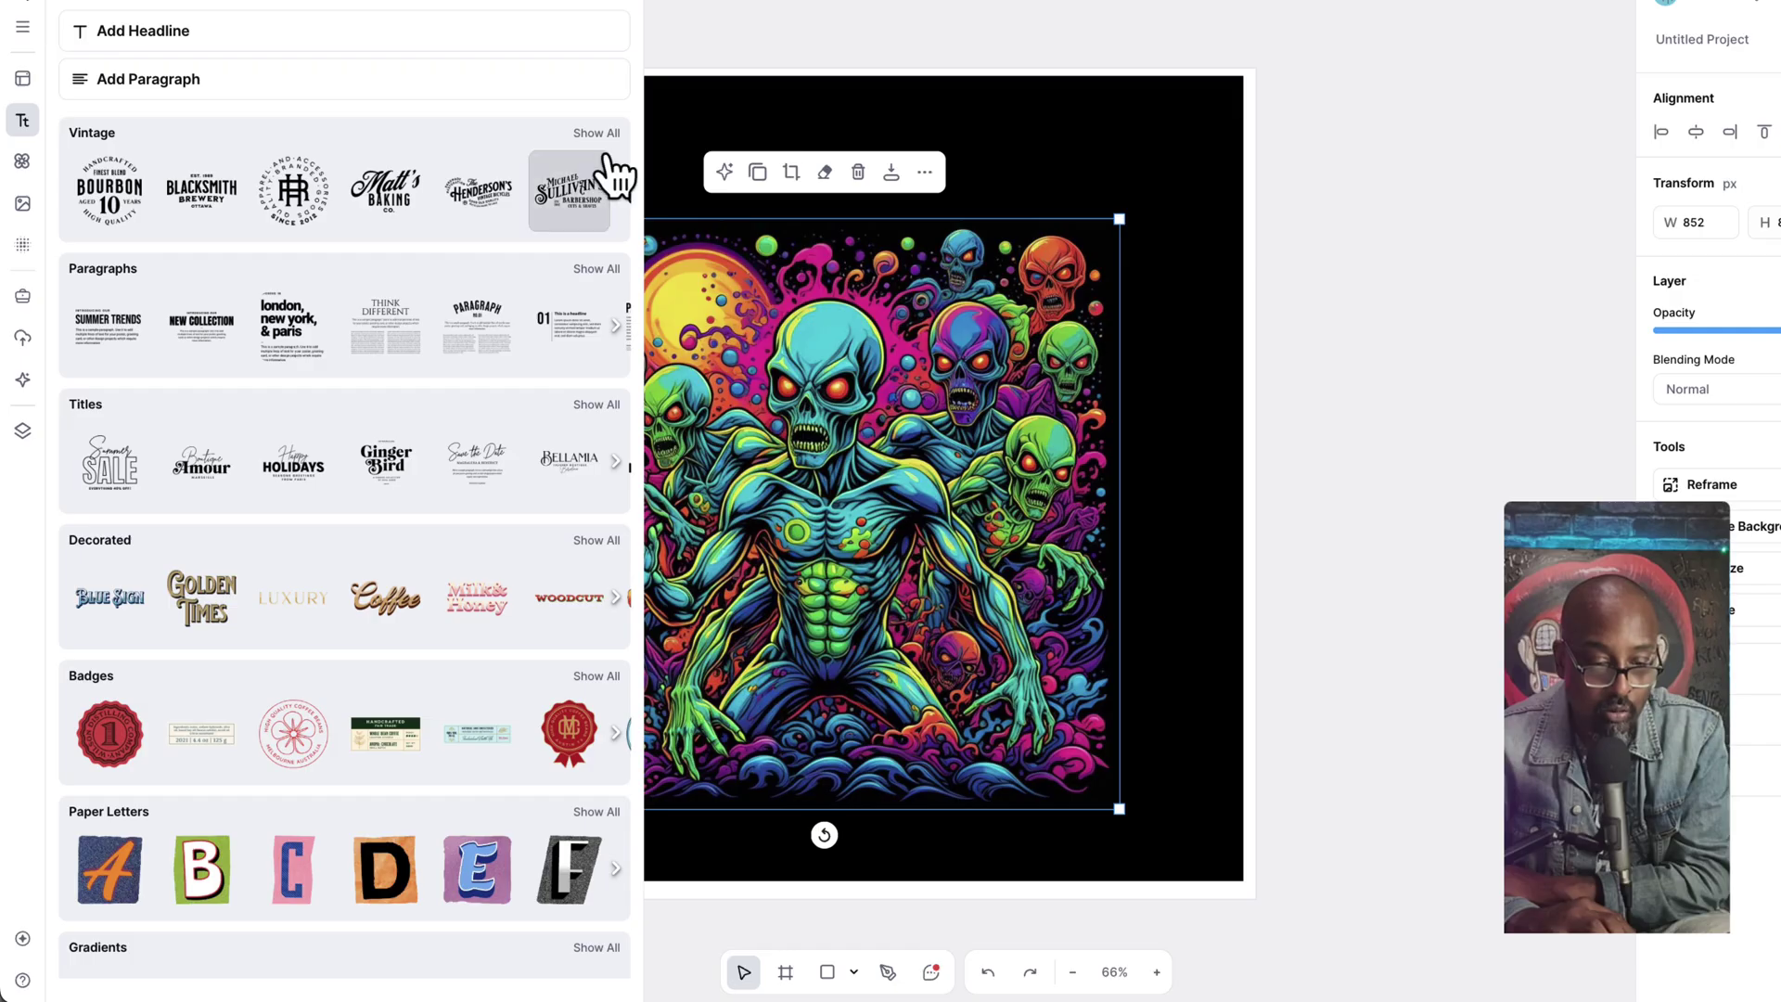
{"action": "left_click", "coordinate": [616, 191]}
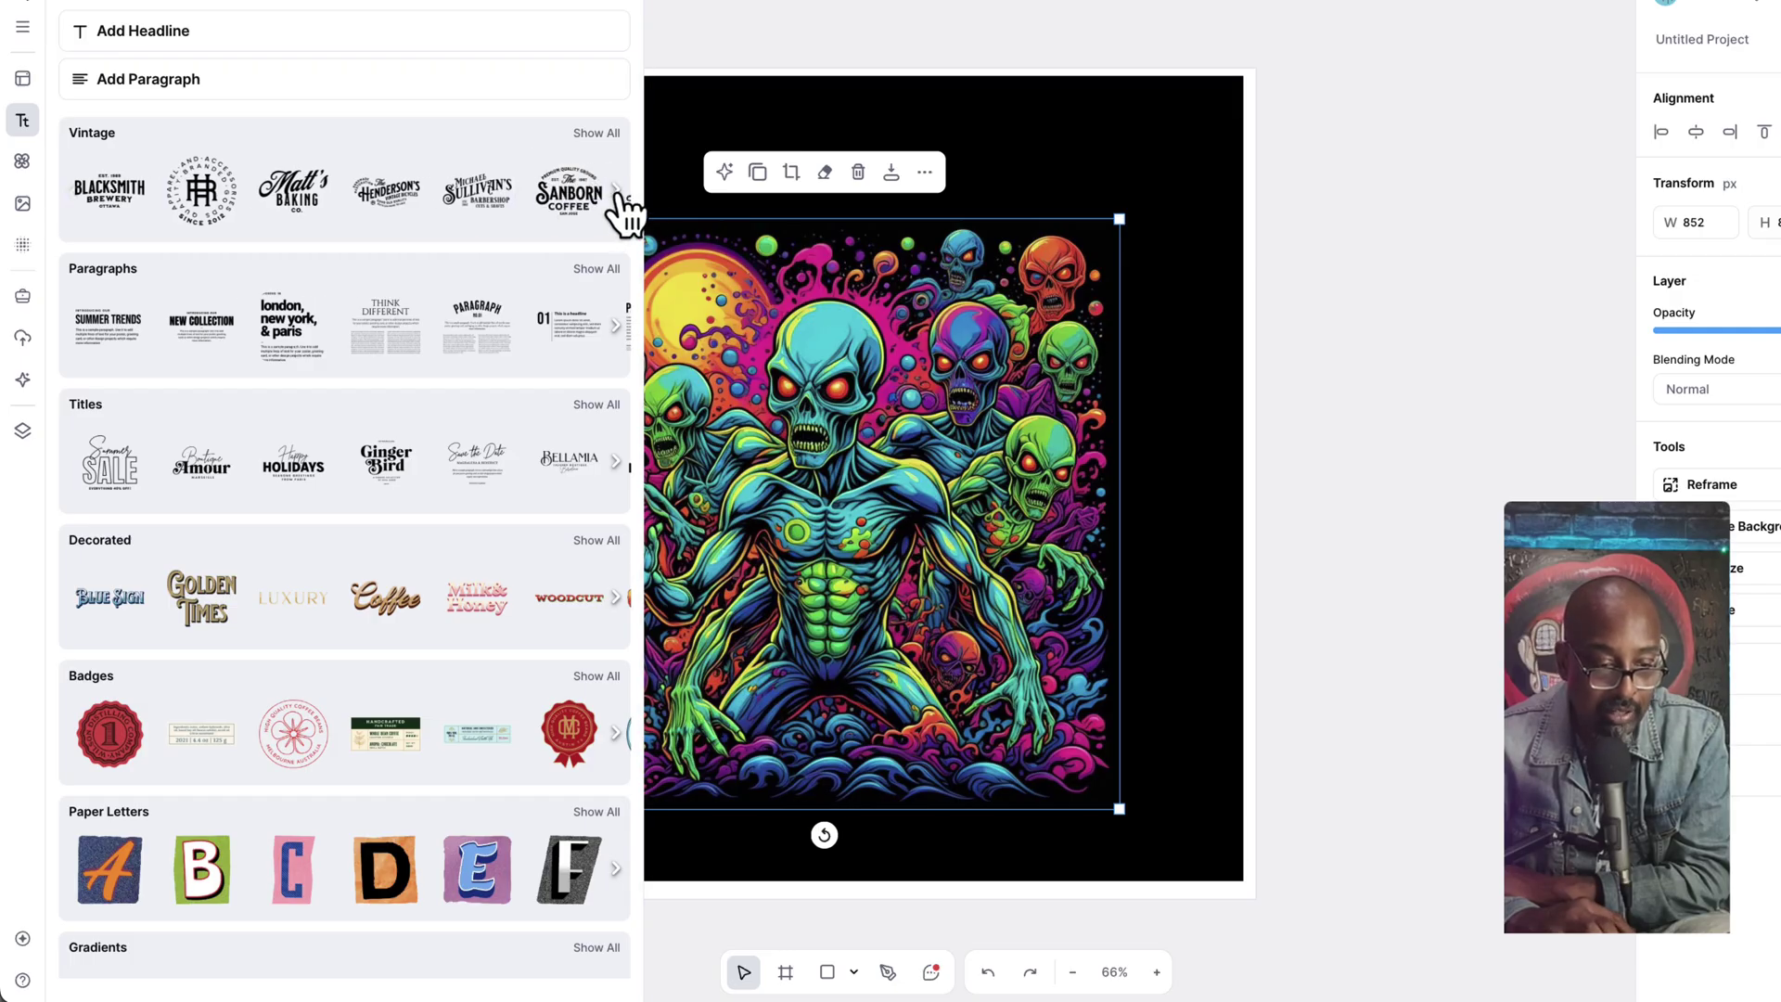
{"action": "left_click", "coordinate": [617, 191]}
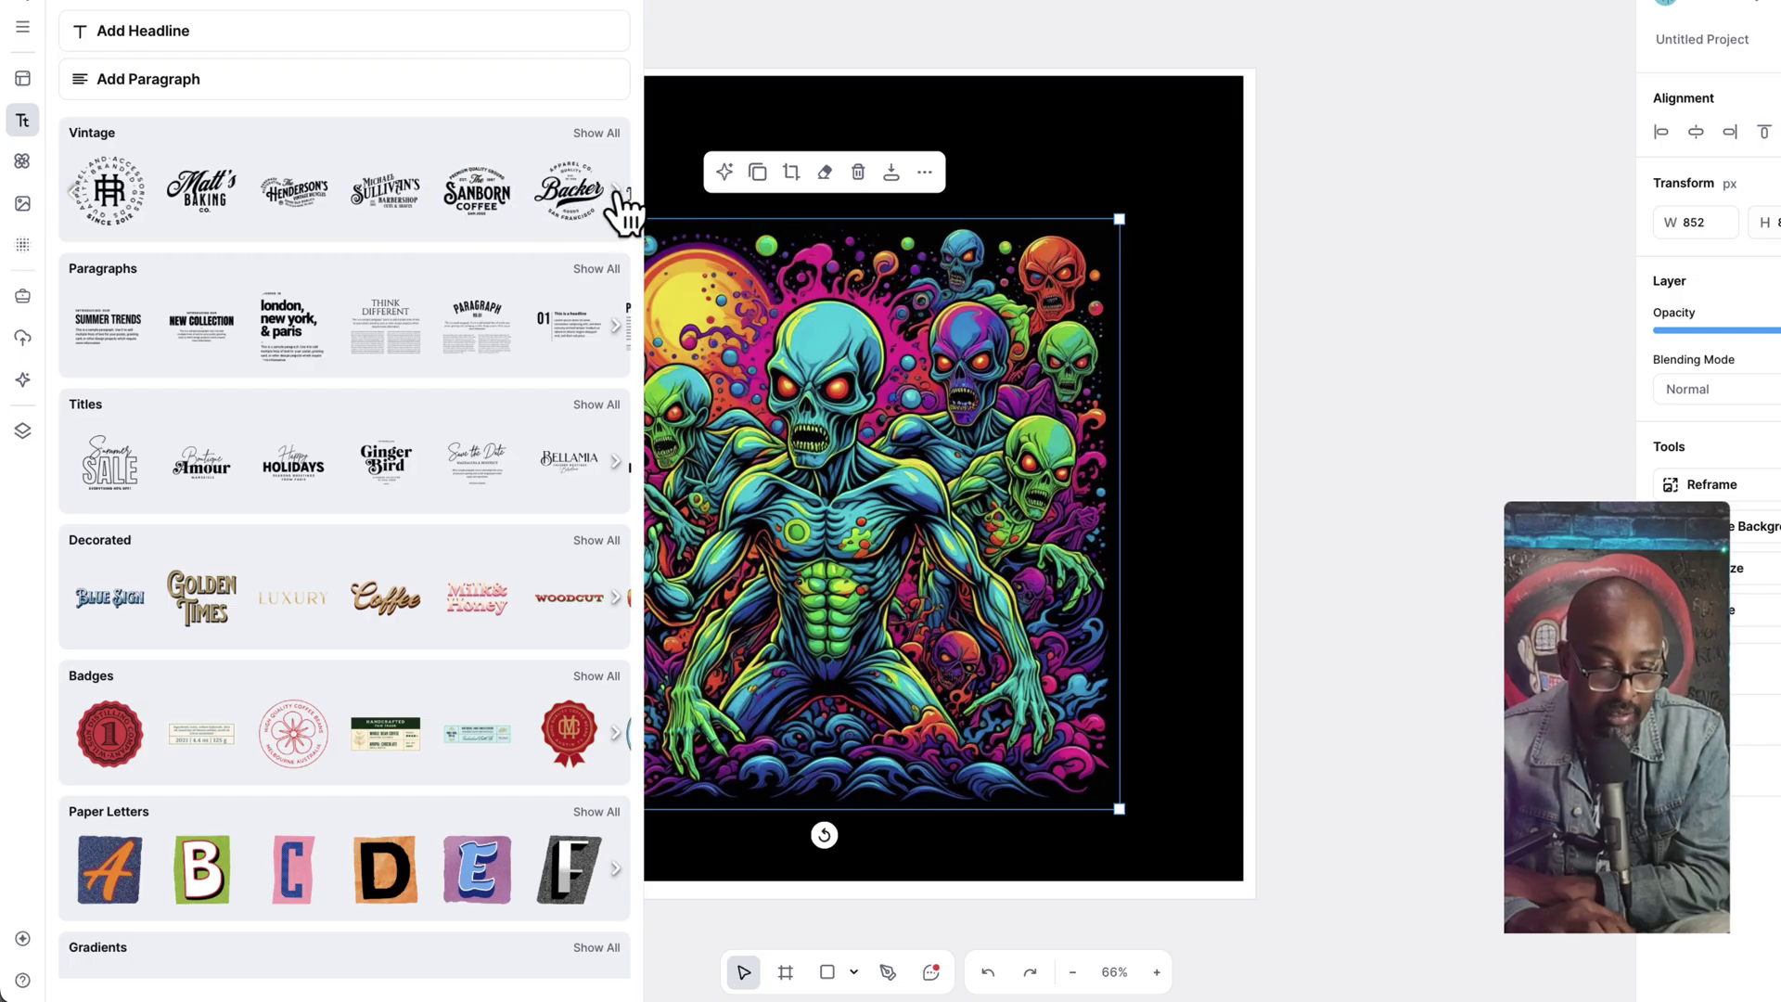
{"action": "left_click", "coordinate": [616, 192]}
{"action": "left_click", "coordinate": [616, 192]}
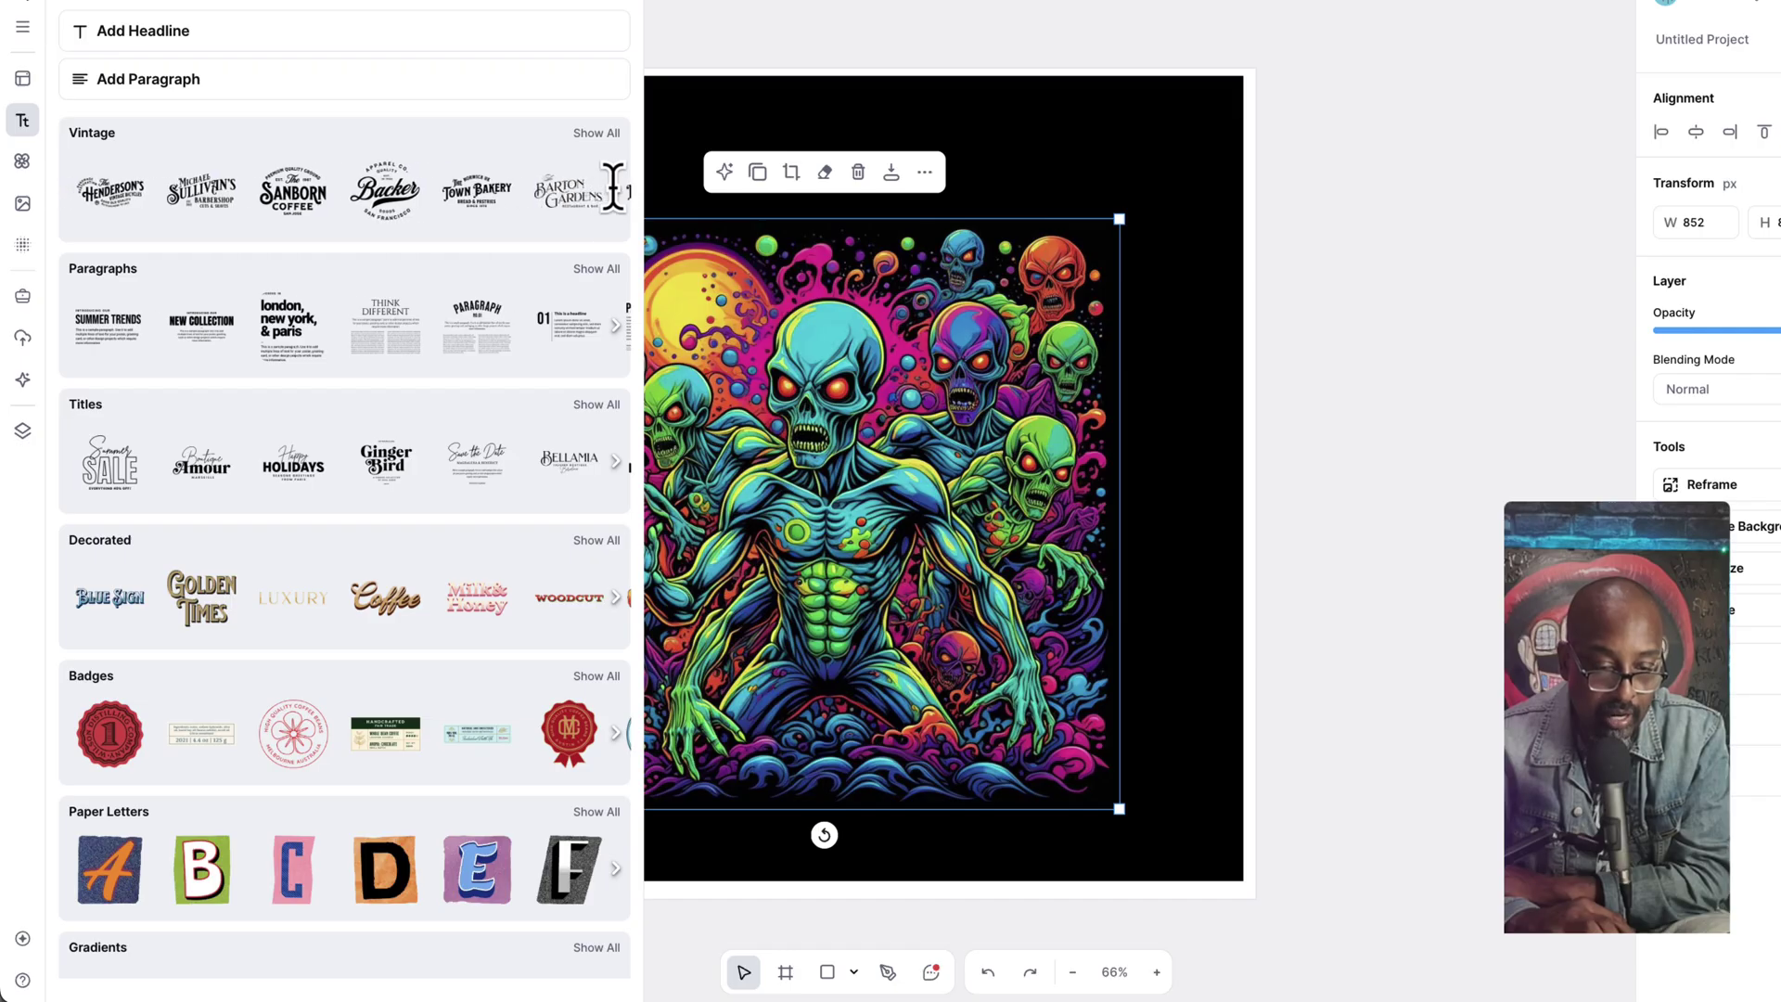
{"action": "left_click", "coordinate": [615, 191]}
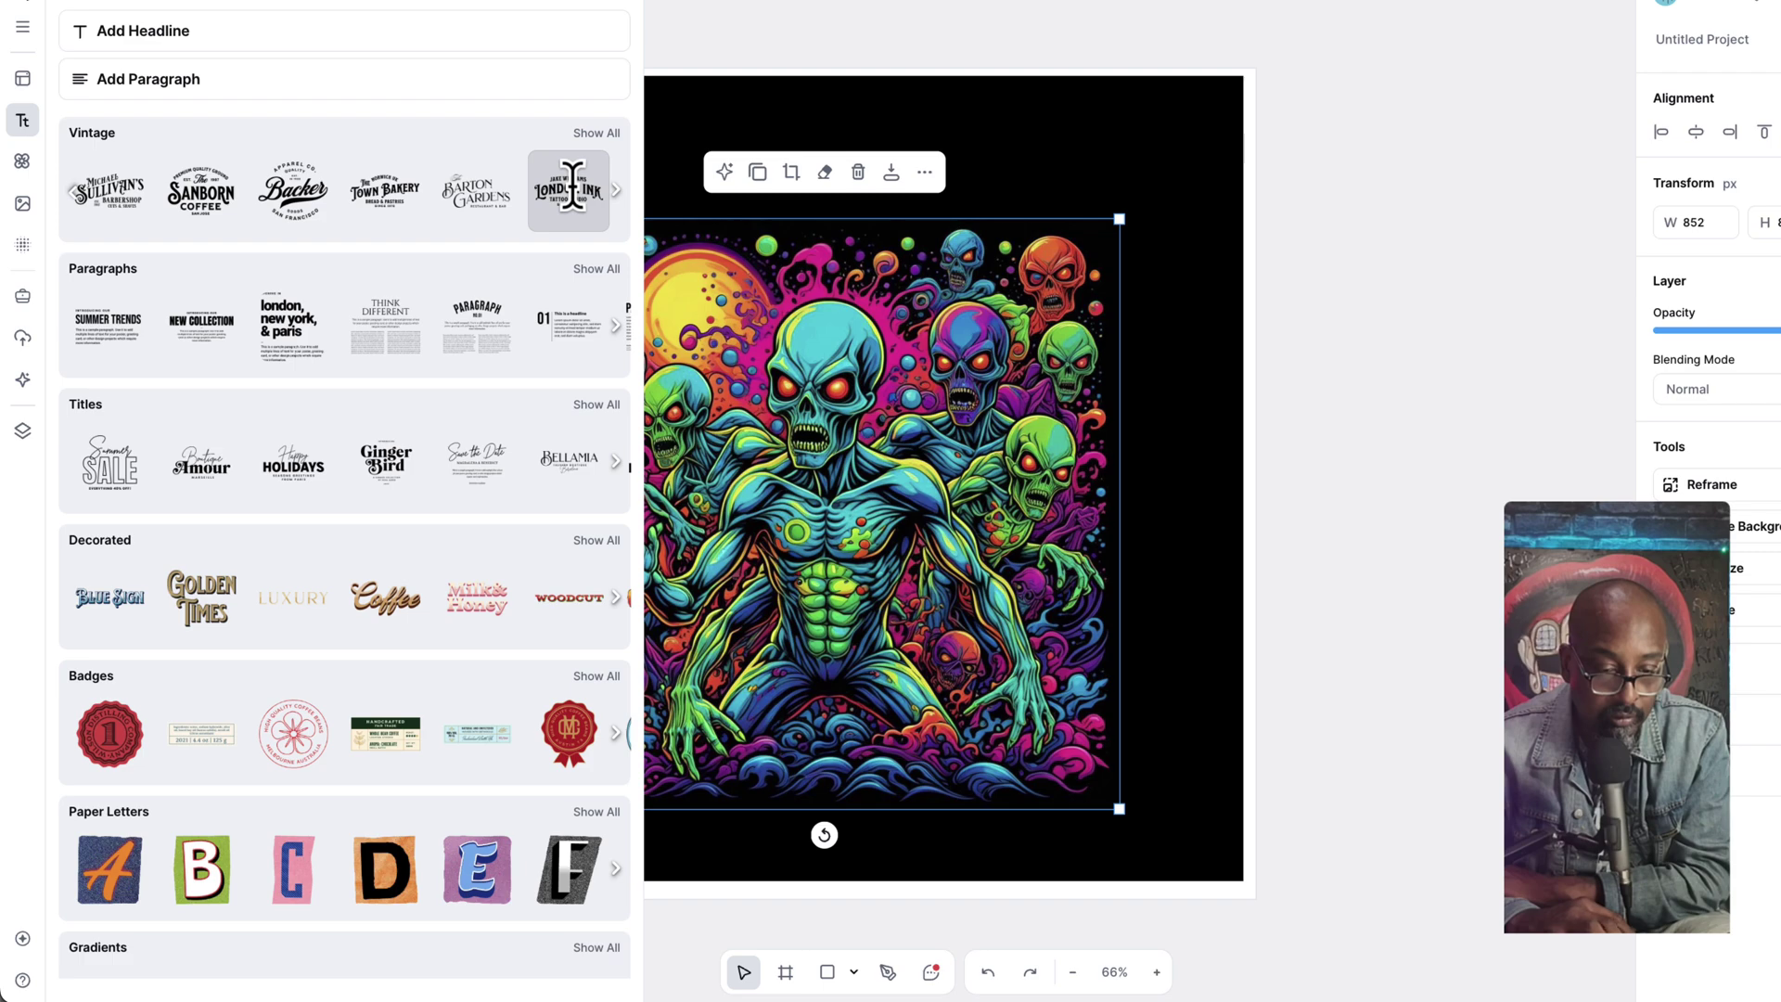
{"action": "left_click", "coordinate": [573, 186]}
{"action": "mouse_move", "coordinate": [924, 381]}
{"action": "left_mouse_down"}
{"action": "mouse_move", "coordinate": [933, 305]}
{"action": "mouse_move", "coordinate": [1020, 190]}
{"action": "mouse_move", "coordinate": [1427, 310]}
{"action": "mouse_move", "coordinate": [1532, 373]}
{"action": "left_mouse_up"}
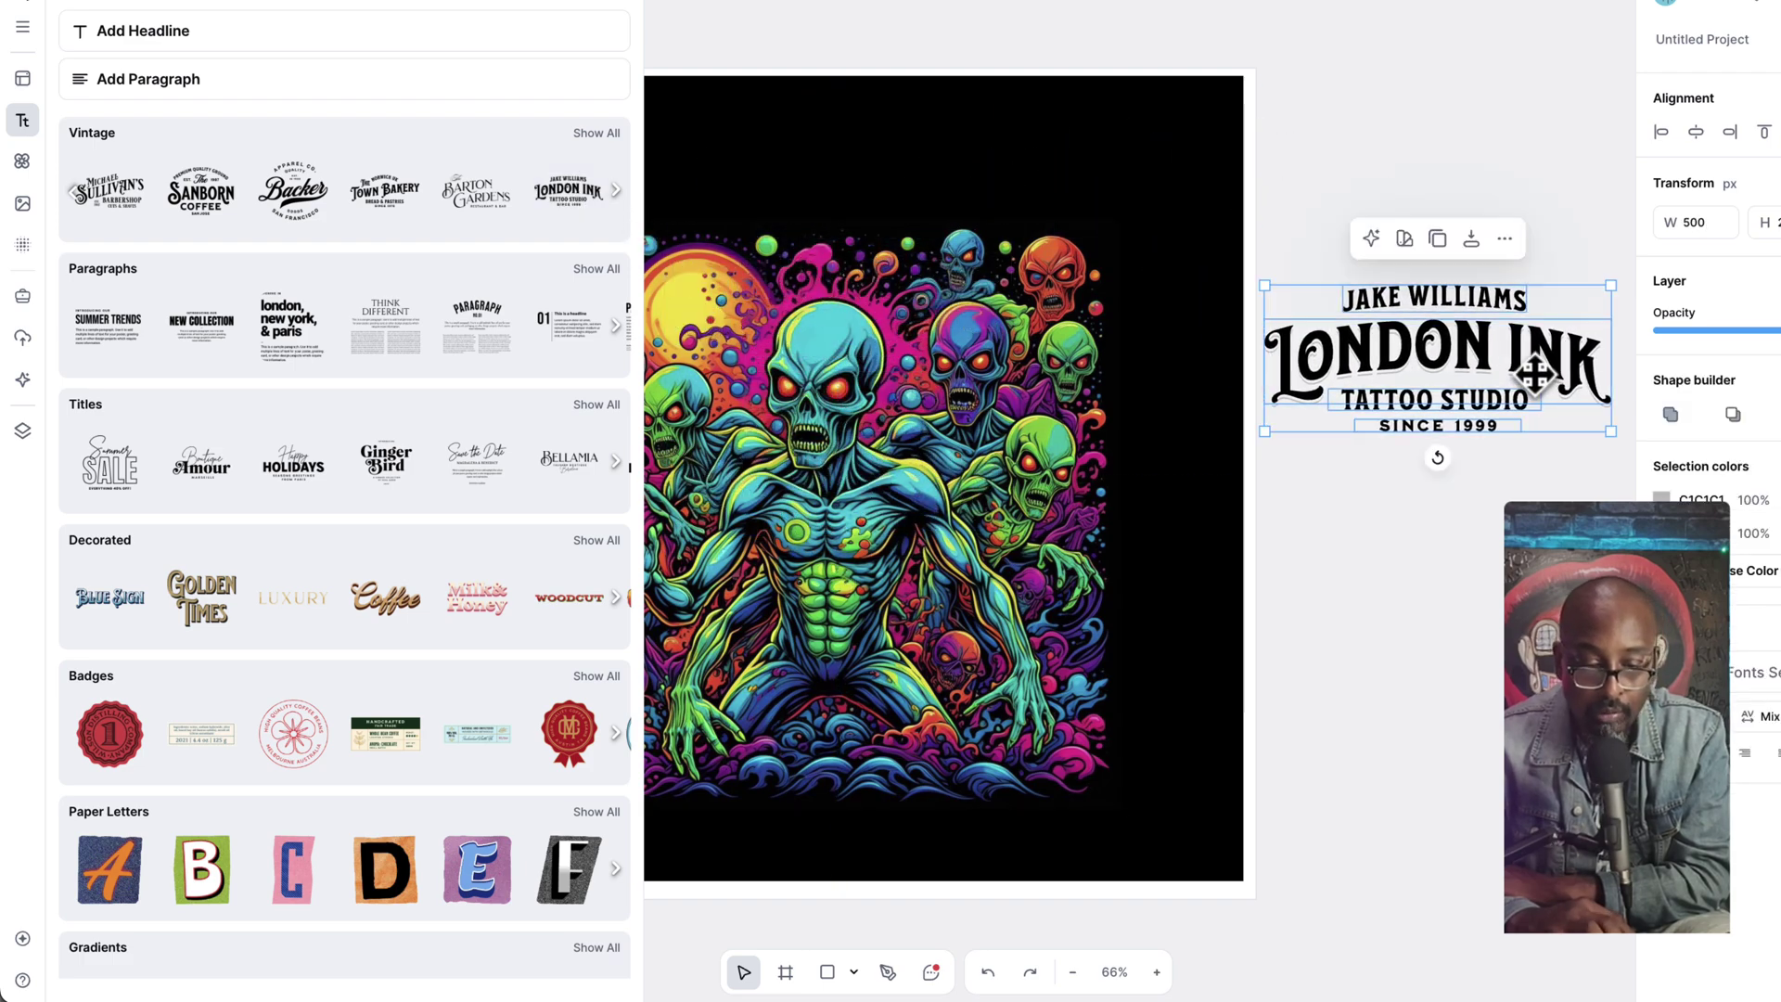
{"action": "left_click", "coordinate": [632, 5]}
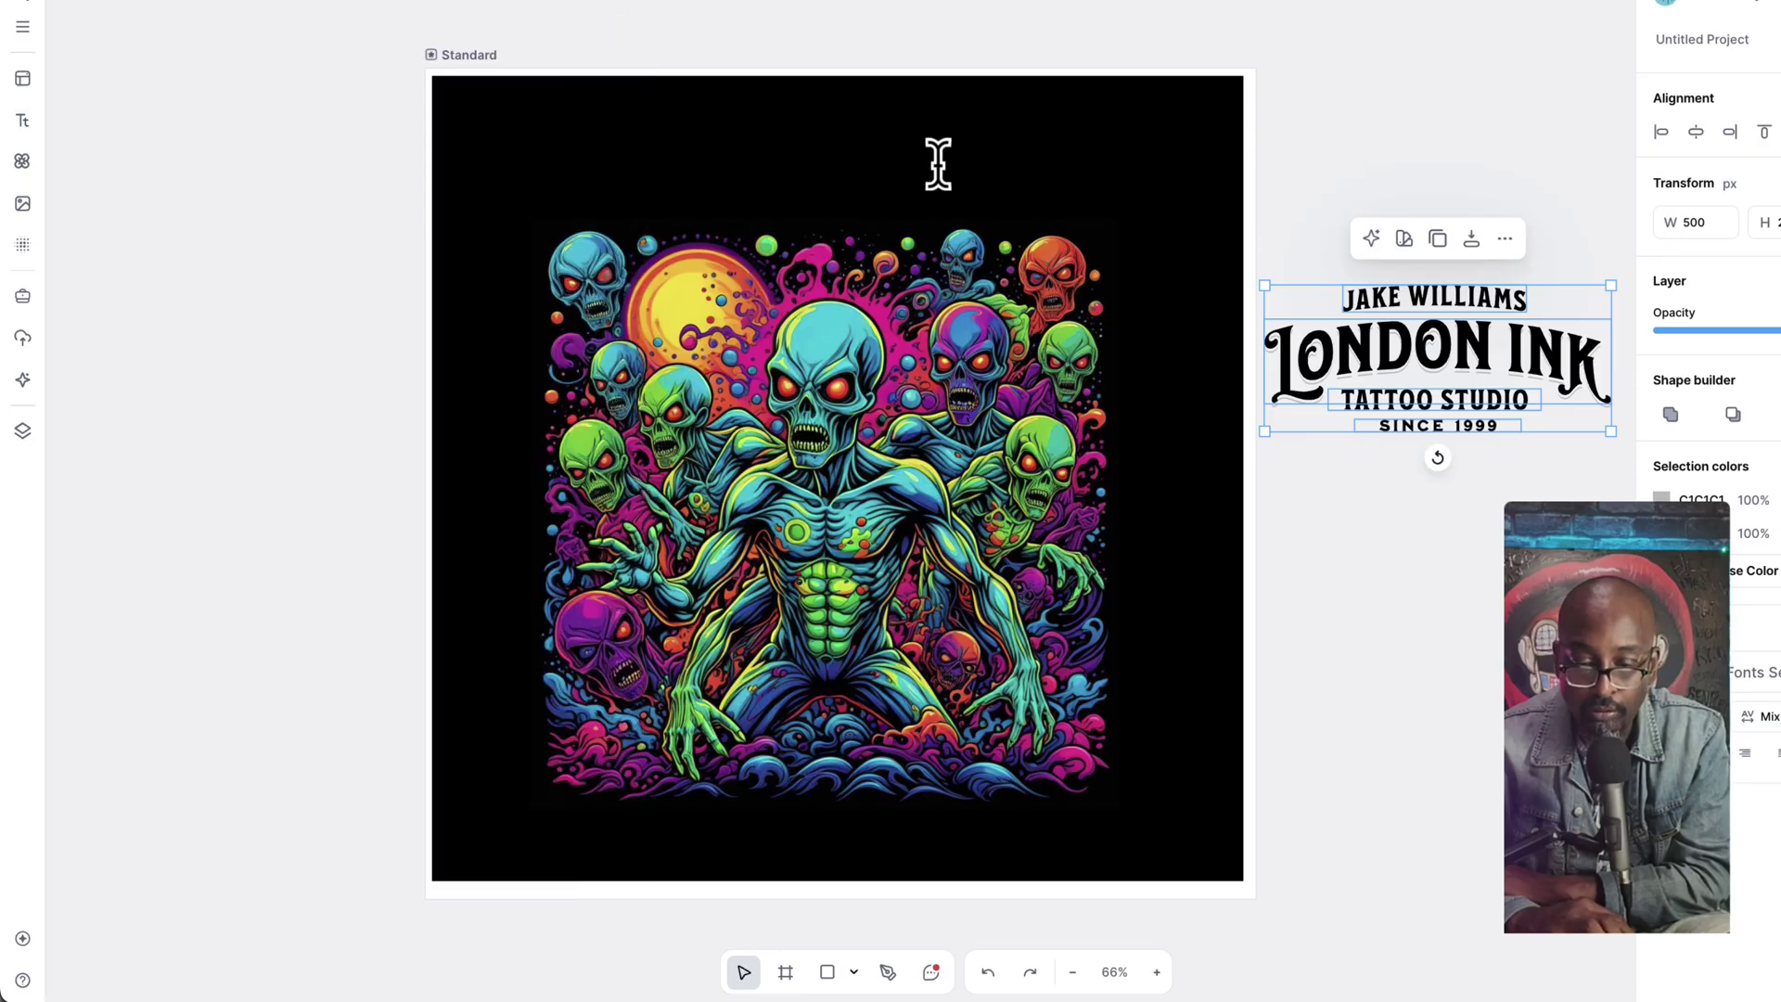
Step: Shift the "London Ink" text group slightly up beside the artboard
{"action": "left_click", "coordinate": [1493, 515]}
{"action": "left_click", "coordinate": [1450, 386]}
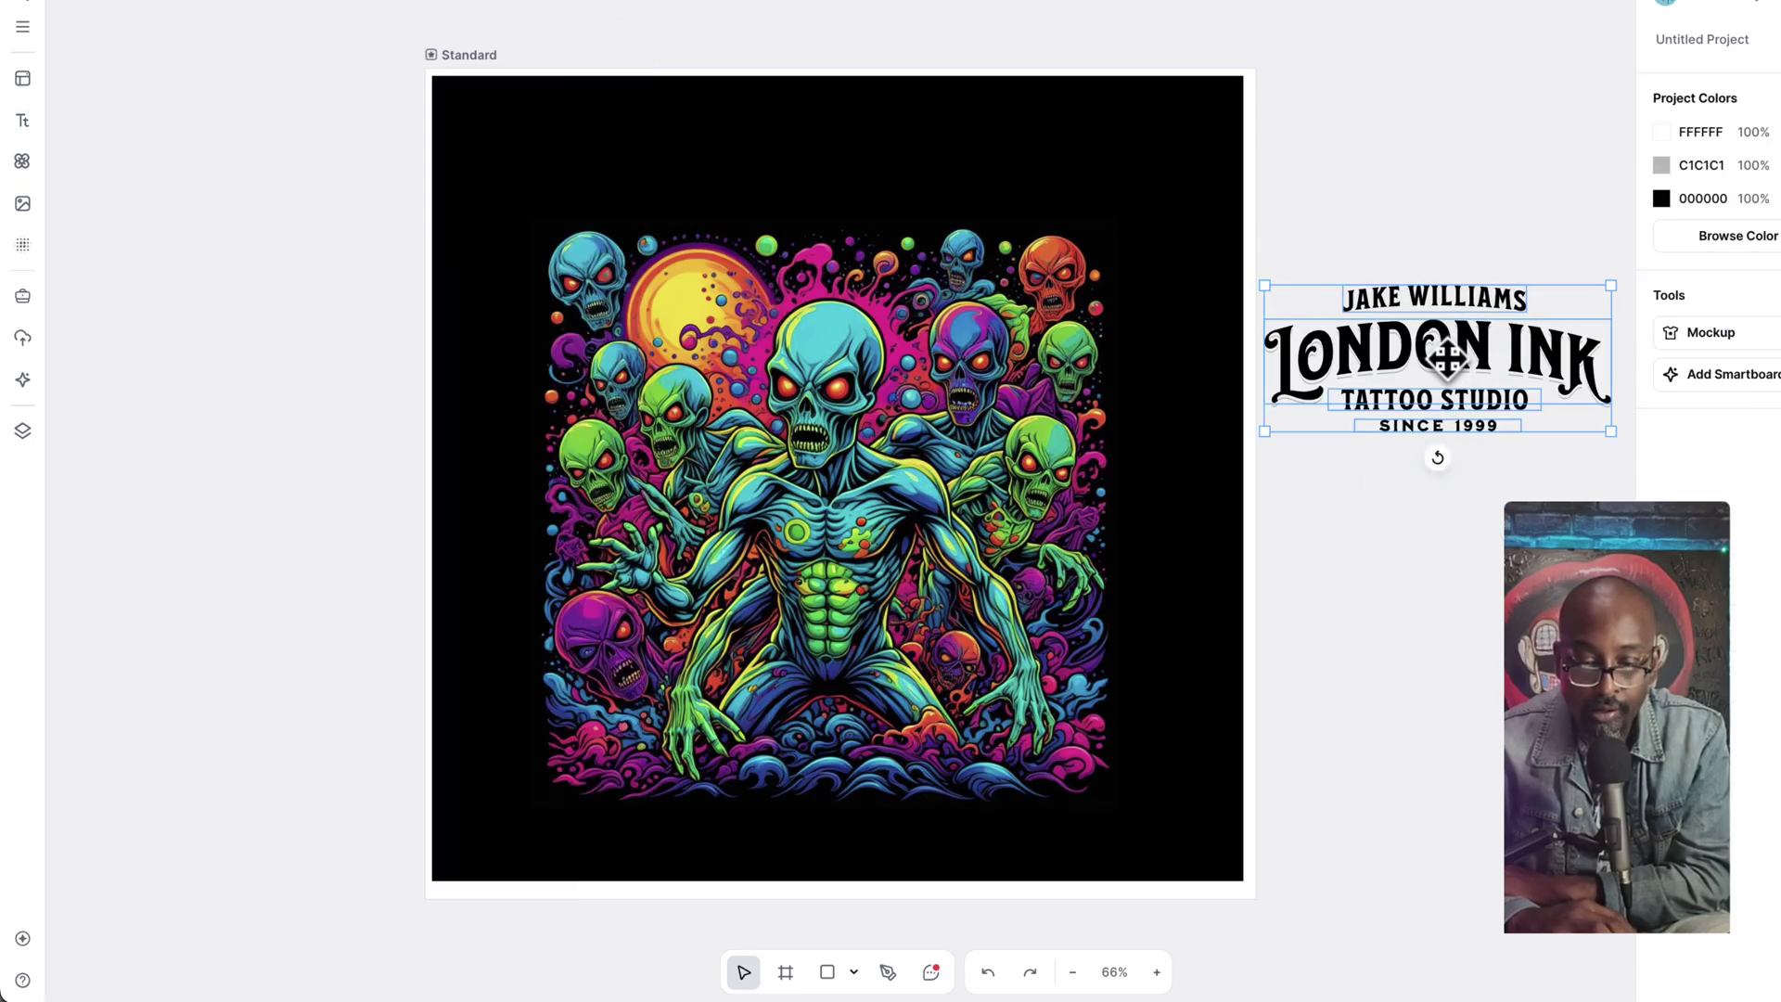
{"action": "mouse_move", "coordinate": [1443, 347]}
{"action": "left_mouse_down"}
{"action": "mouse_move", "coordinate": [1493, 345]}
{"action": "mouse_move", "coordinate": [1484, 320]}
{"action": "mouse_move", "coordinate": [1435, 303]}
{"action": "left_mouse_up"}
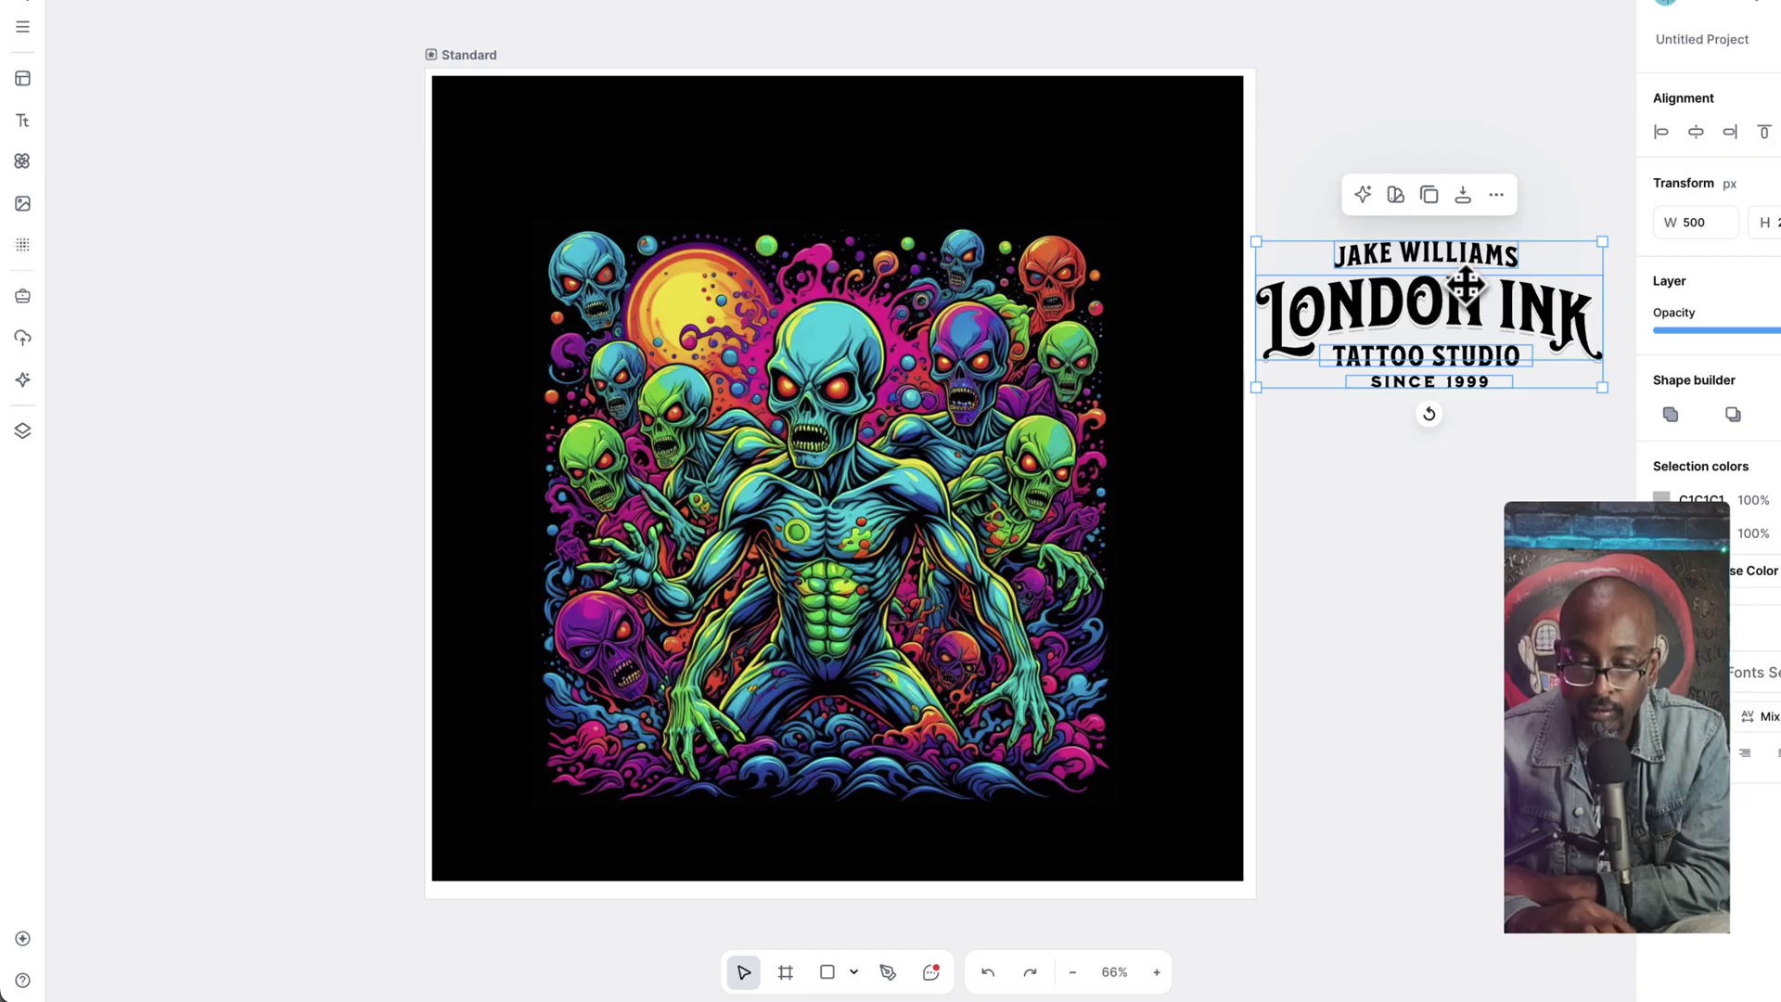
Step: Ungroup the "London Ink" text template and move its name line up, away from the main title
{"action": "right_click", "coordinate": [1465, 285]}
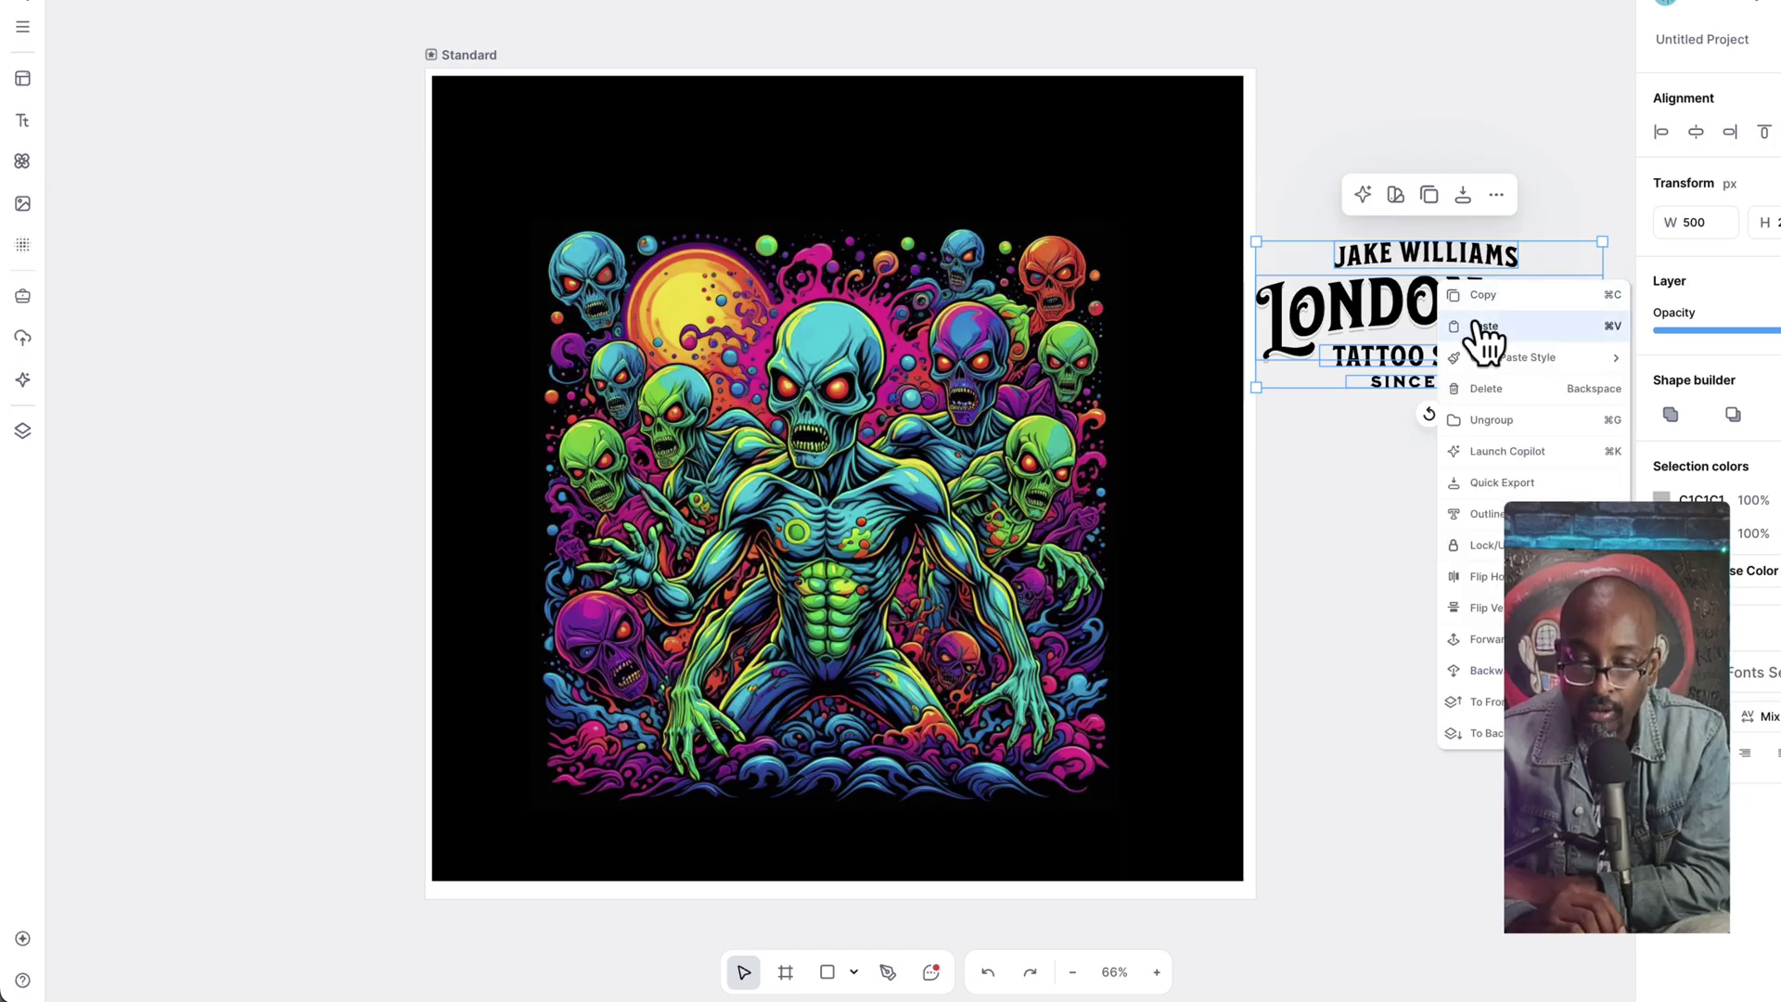
{"action": "left_click", "coordinate": [1488, 415]}
{"action": "left_click", "coordinate": [1375, 204]}
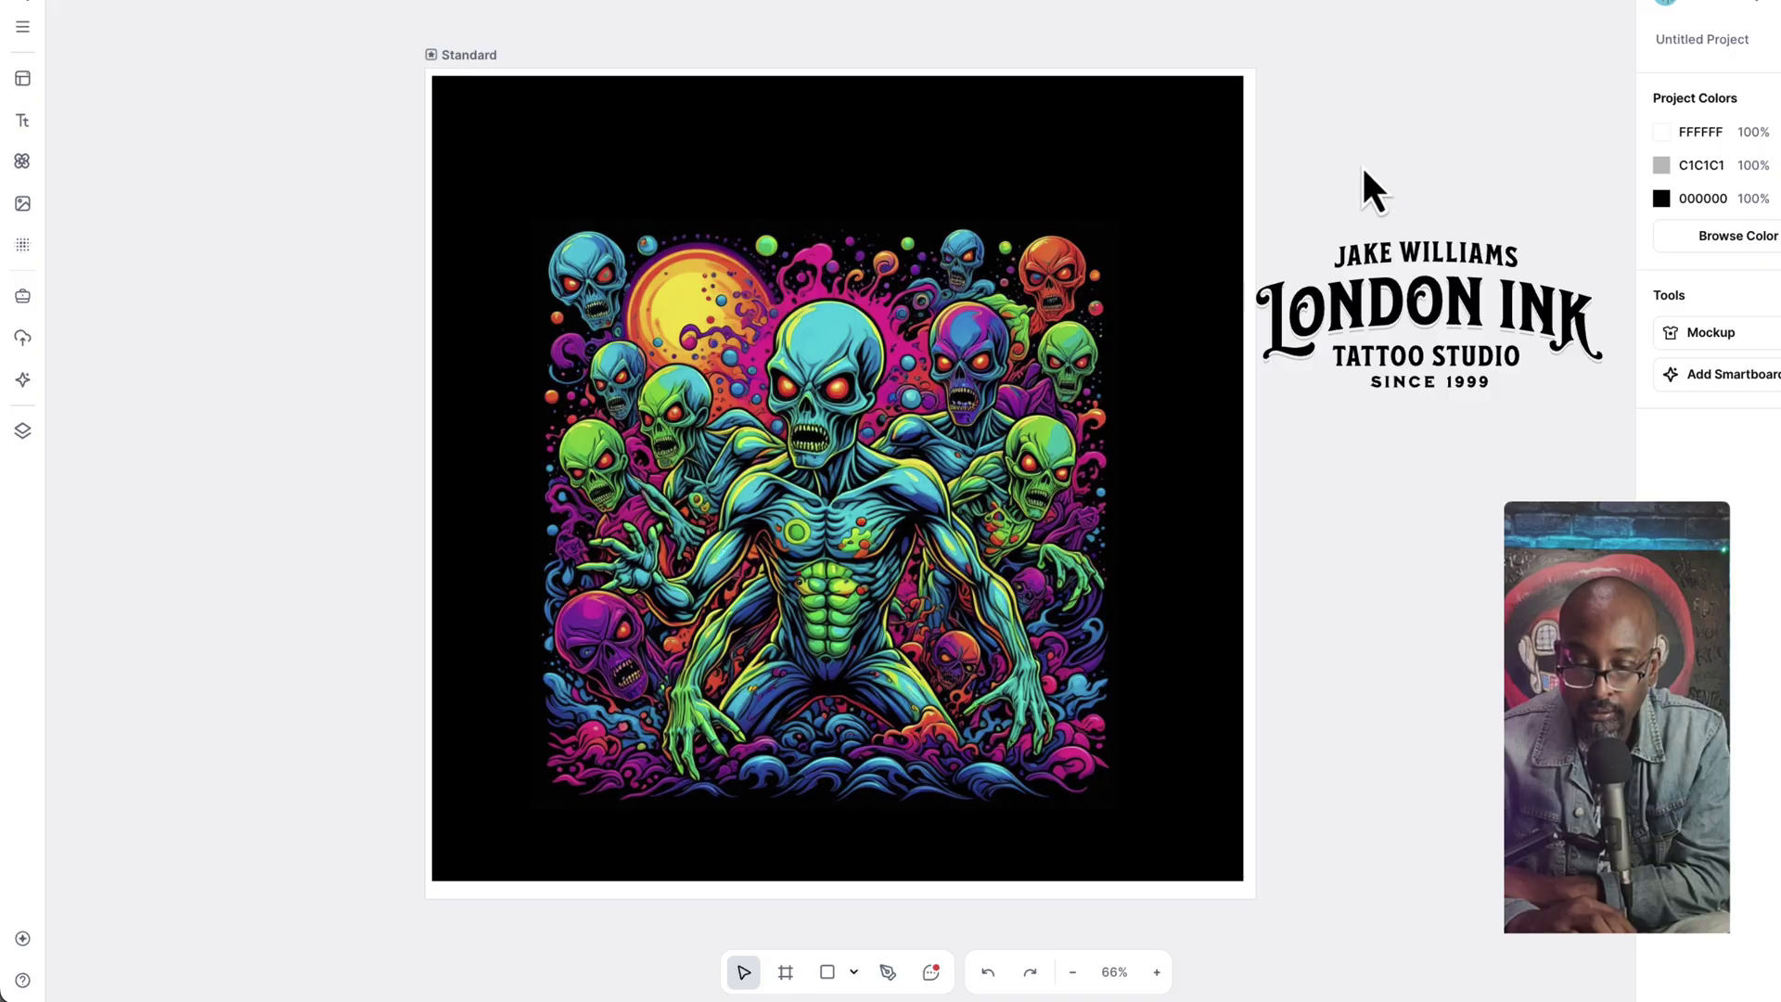
{"action": "left_click_drag", "start_coordinate": [1435, 258], "coordinate": [1437, 220]}
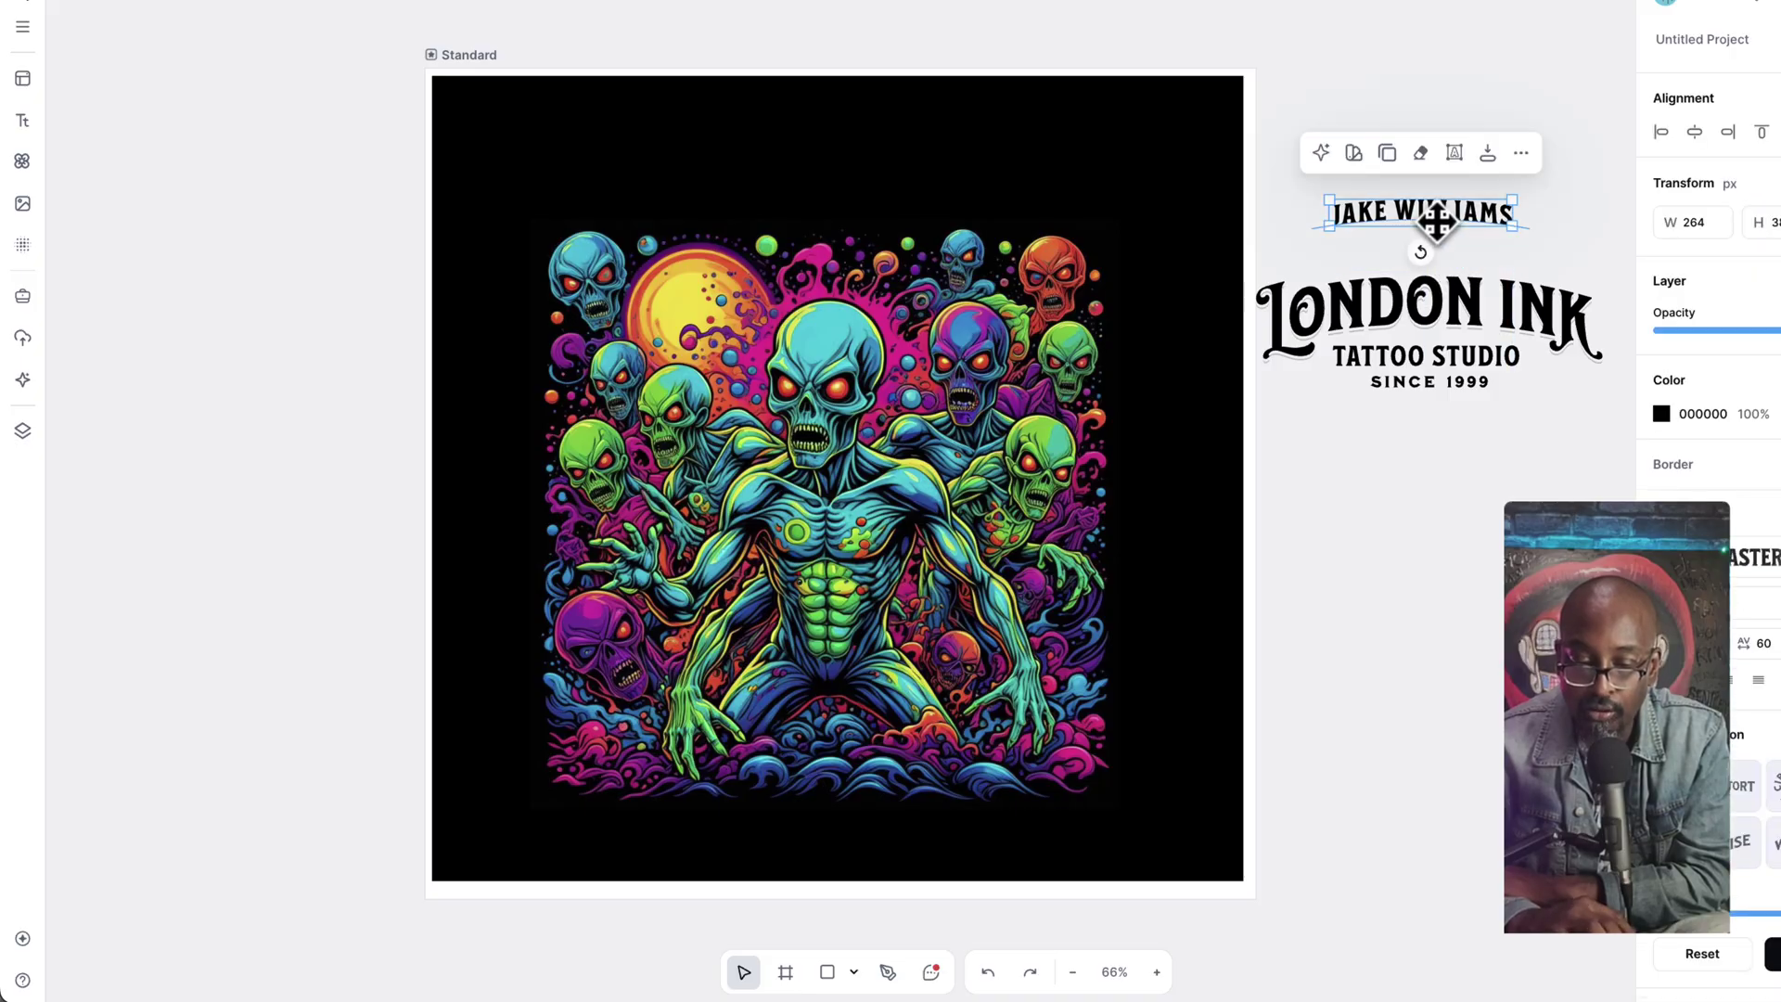
Step: Replace the name in the template's upper line with the designer's own name in possessive form
{"action": "double_click", "coordinate": [1460, 213]}
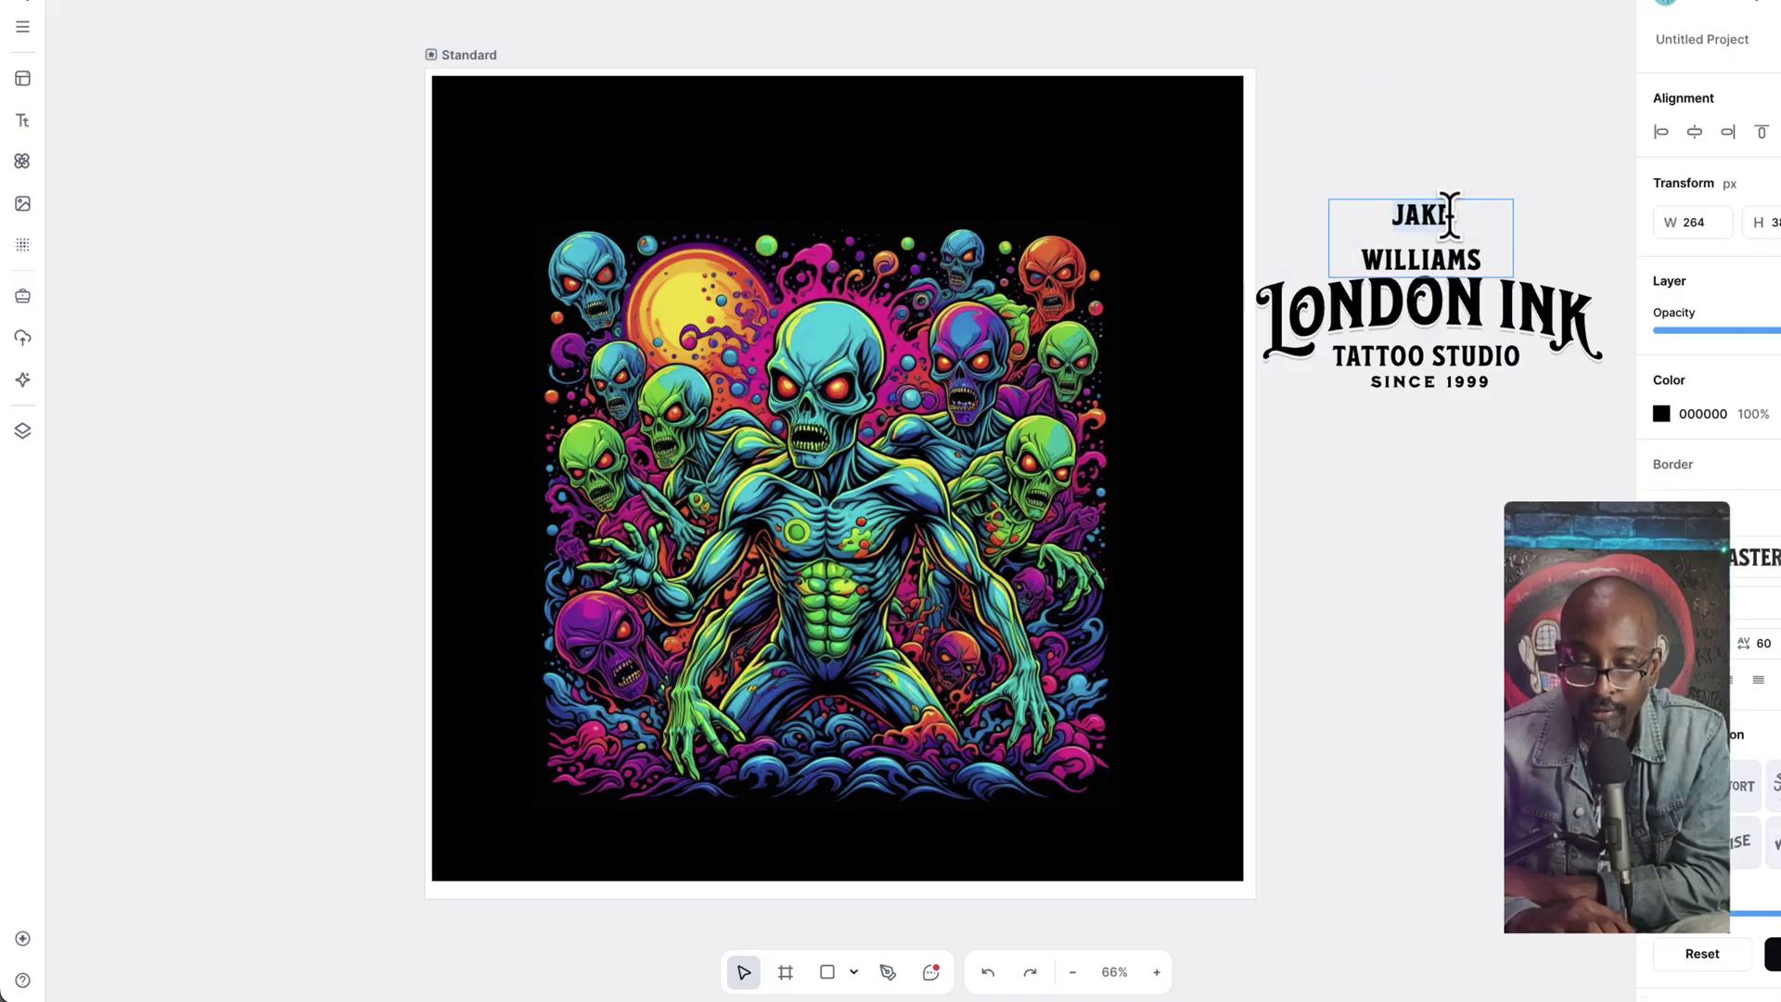
{"action": "type", "text": "GARY"}
{"action": "double_click", "coordinate": [1421, 259]}
{"action": "type", "text": "AJENE'S"}
Step: Change the "London Ink" title text to "ZOMBIE ALIEN"
{"action": "double_click", "coordinate": [1402, 310]}
{"action": "type", "text": "ZOM"}
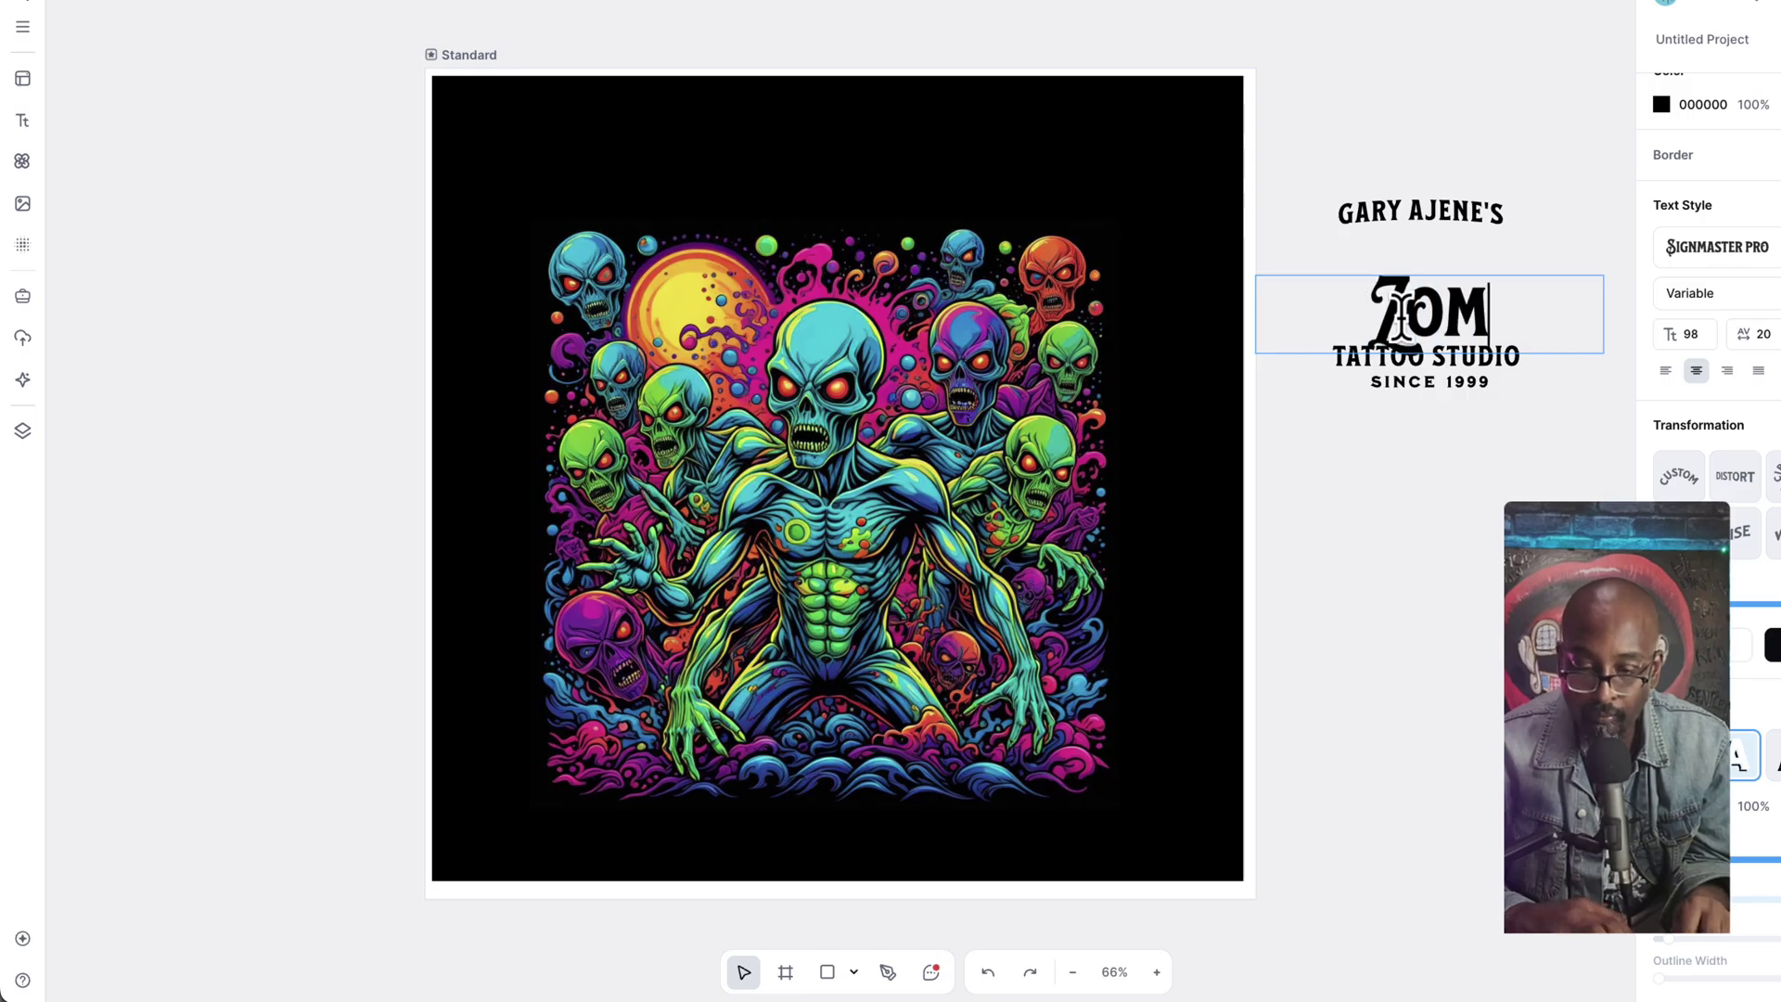
{"action": "type", "text": "BIE ALIEN"}
{"action": "key", "text": "Escape"}
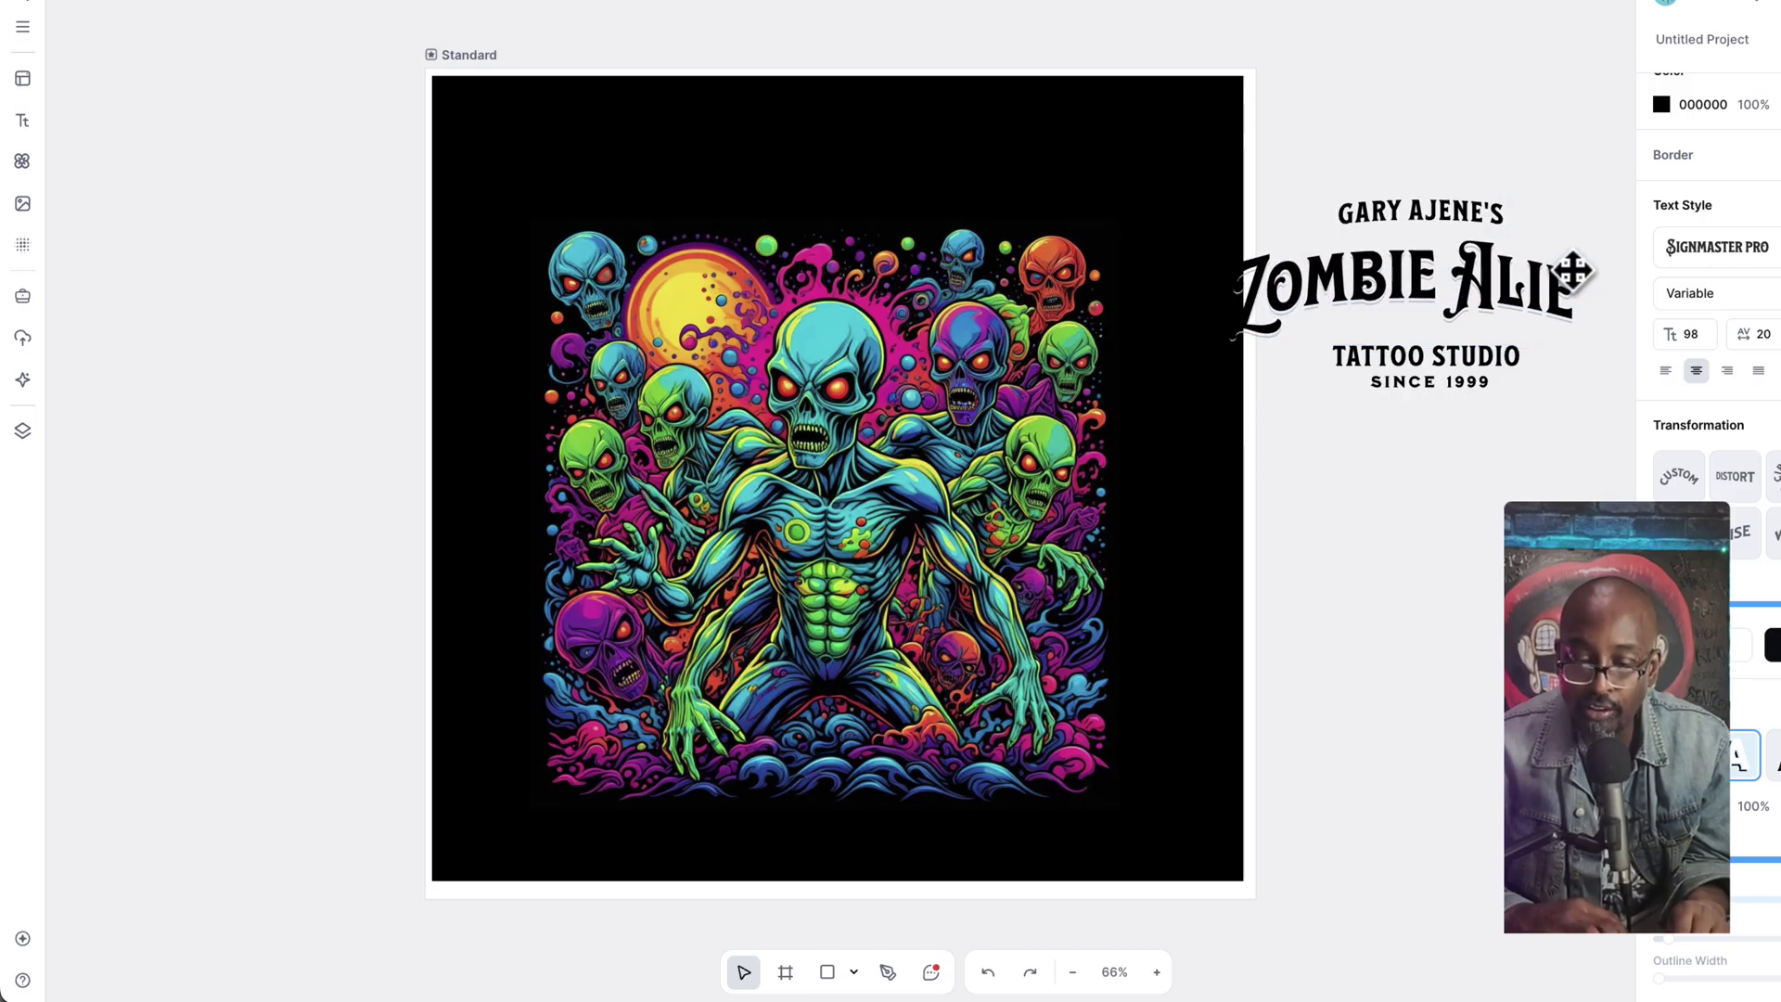
{"action": "key", "text": "Escape"}
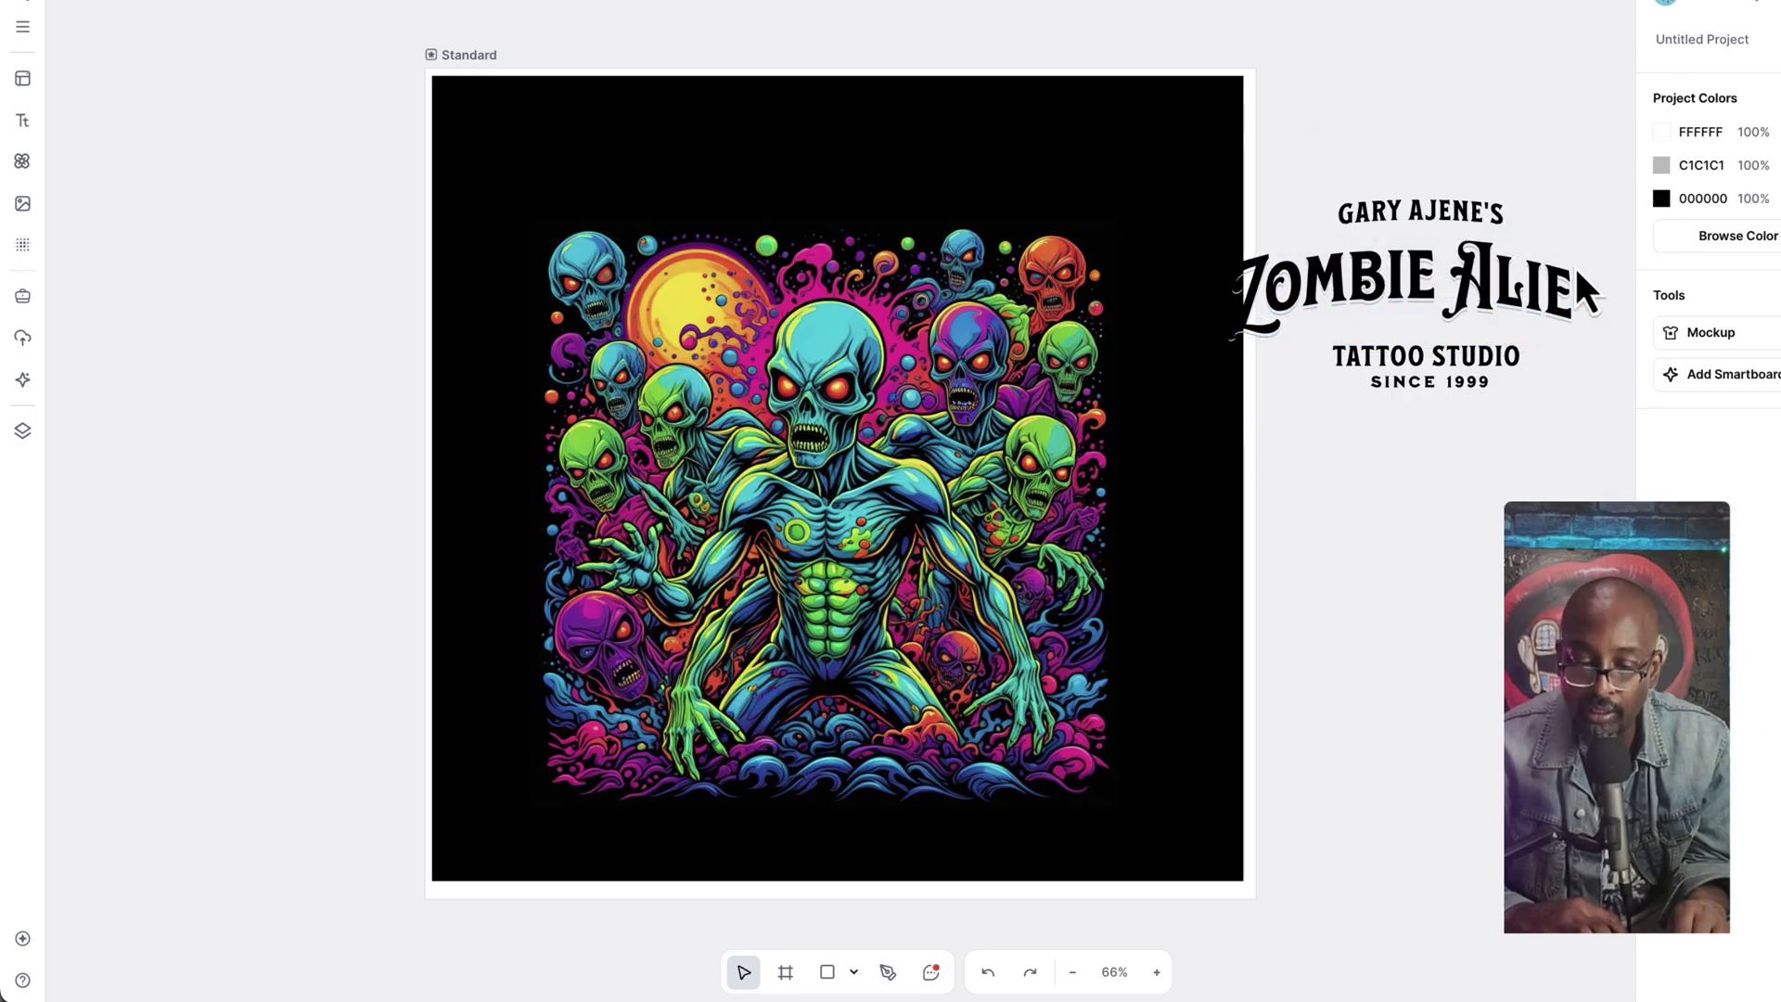
Step: Enlarge the "Zombie Alien" text frame to about 567 px wide so the whole title fits
{"action": "left_click", "coordinate": [1562, 313]}
{"action": "left_click_drag", "start_coordinate": [1562, 325], "coordinate": [1593, 334]}
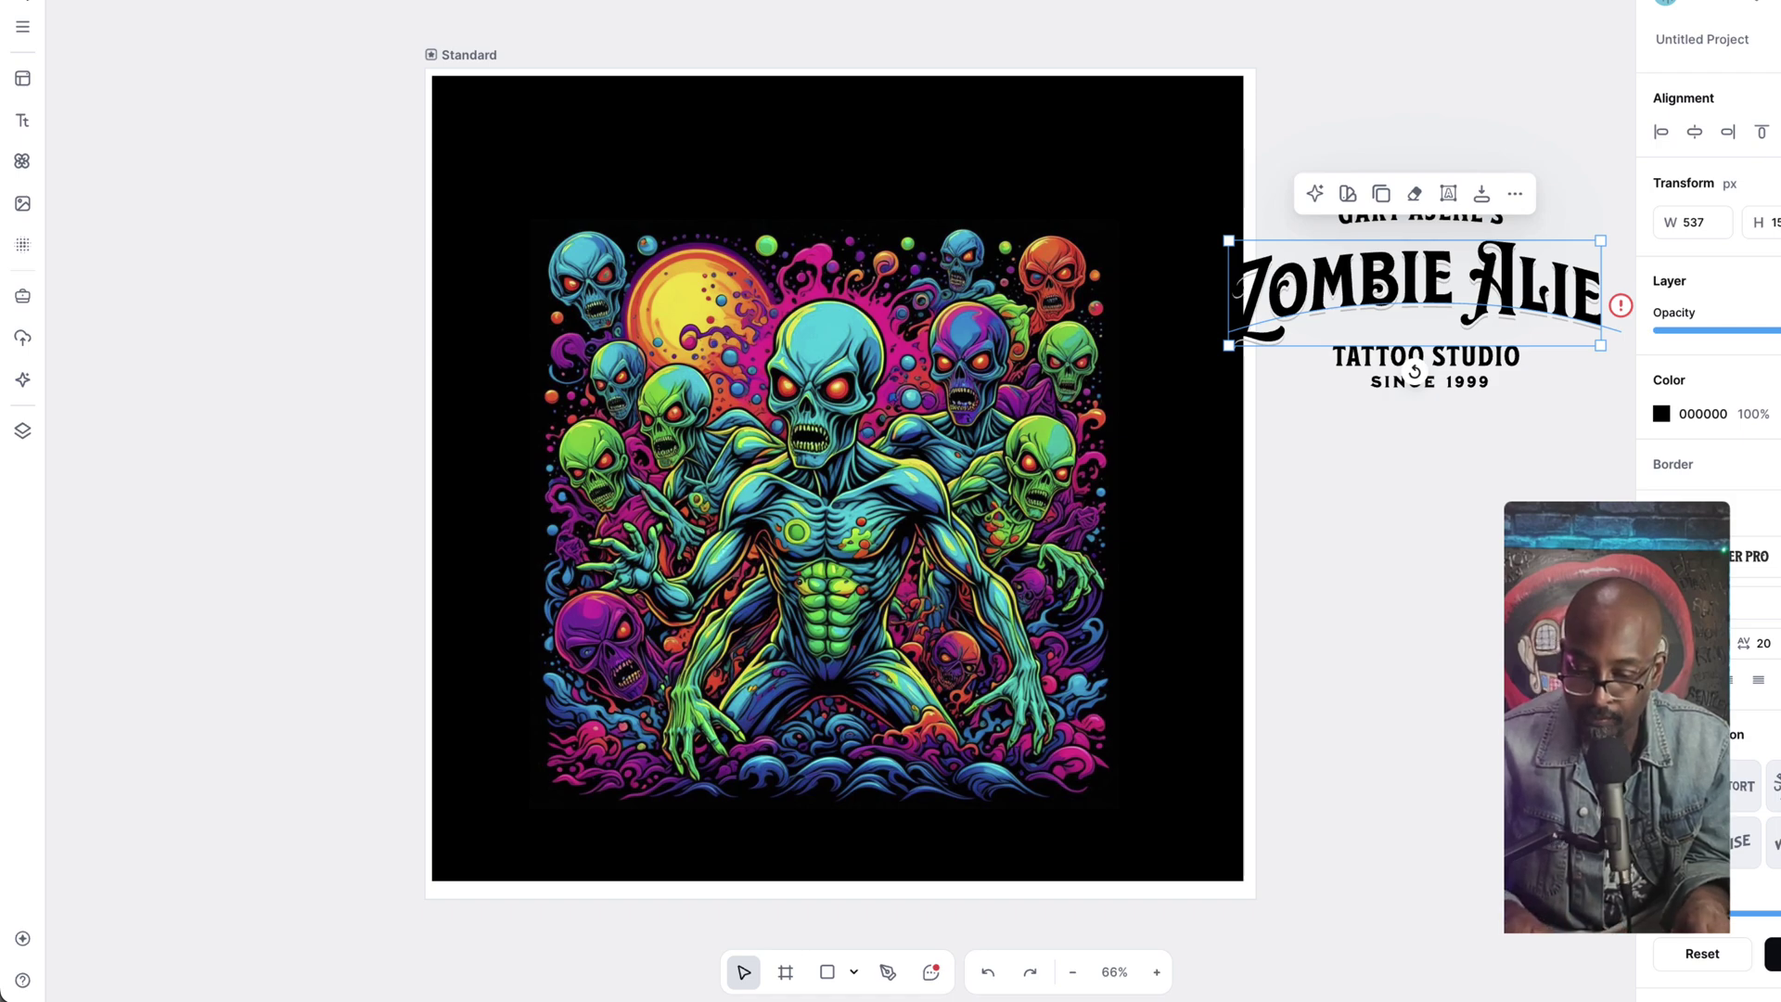
{"action": "left_click_drag", "start_coordinate": [1600, 345], "coordinate": [1620, 344]}
{"action": "left_click", "coordinate": [1521, 414]}
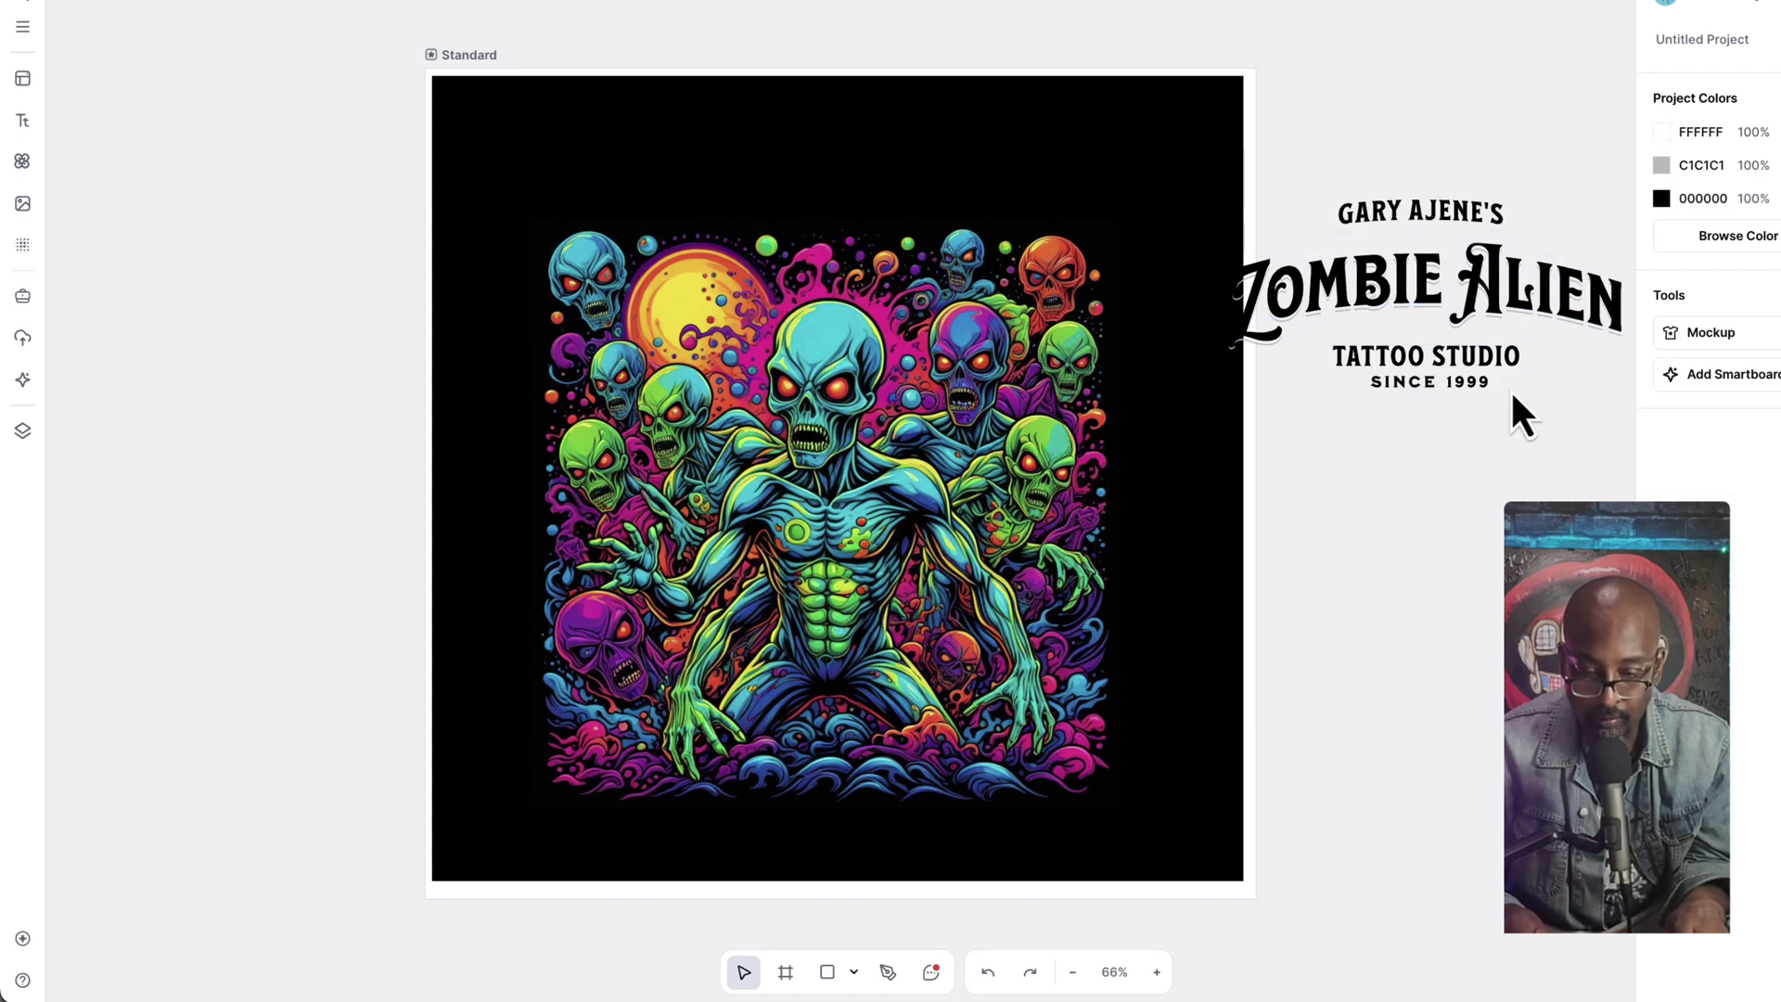
Step: Shift the "Zombie Alien" title left over the artboard's edge and reduce it to about 559 px wide
{"action": "left_click", "coordinate": [1531, 292]}
{"action": "left_click_drag", "start_coordinate": [1531, 291], "coordinate": [1495, 290]}
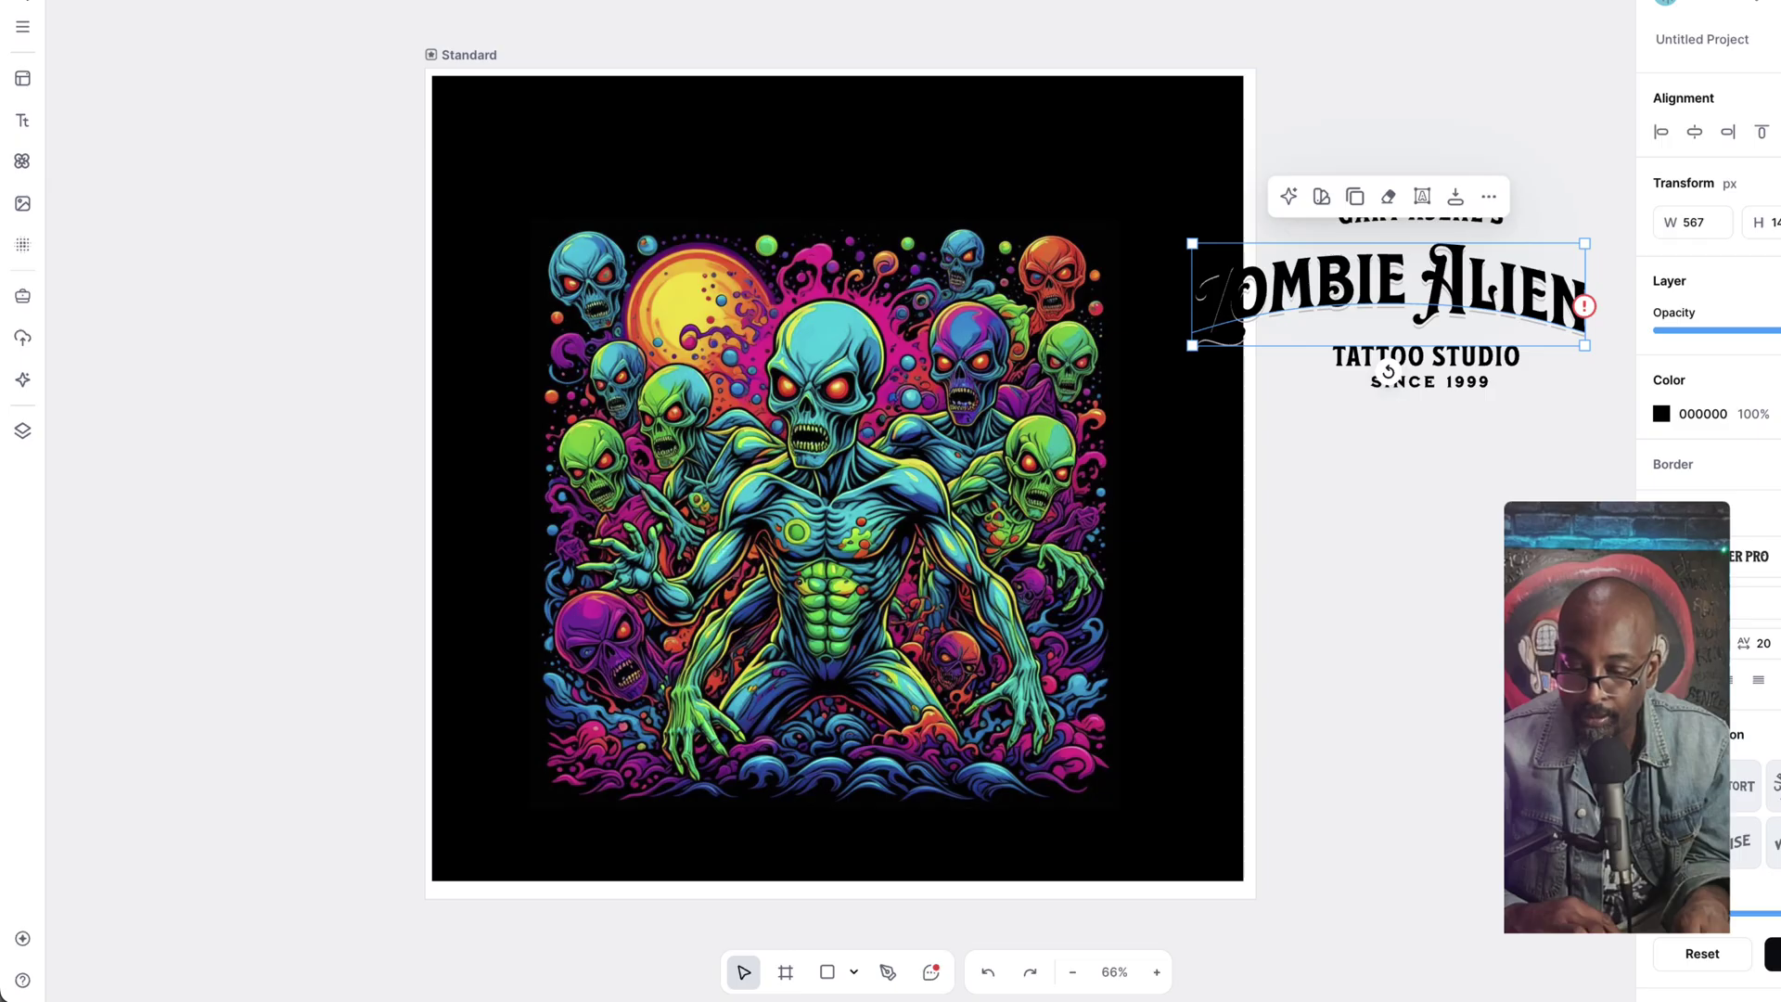
{"action": "left_click", "coordinate": [1478, 699]}
{"action": "left_click", "coordinate": [1405, 301]}
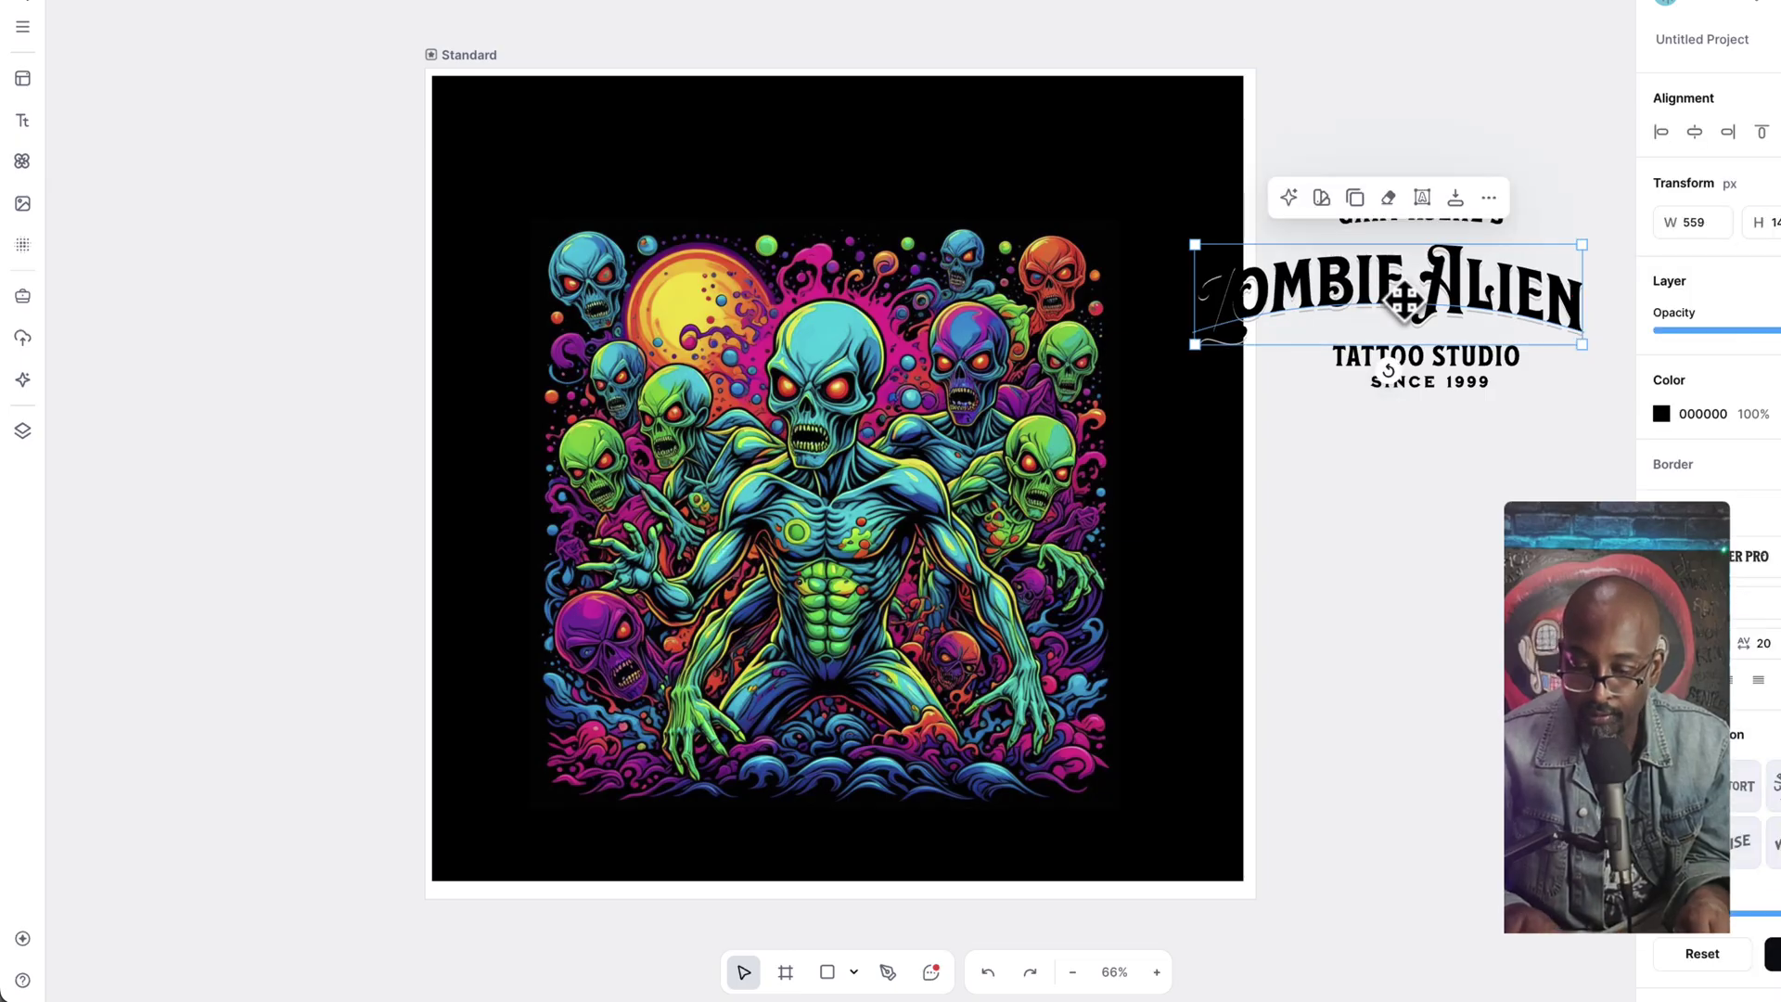
{"action": "mouse_move", "coordinate": [1522, 295]}
{"action": "left_mouse_down"}
{"action": "mouse_move", "coordinate": [1504, 294]}
{"action": "mouse_move", "coordinate": [1539, 298]}
{"action": "left_mouse_up"}
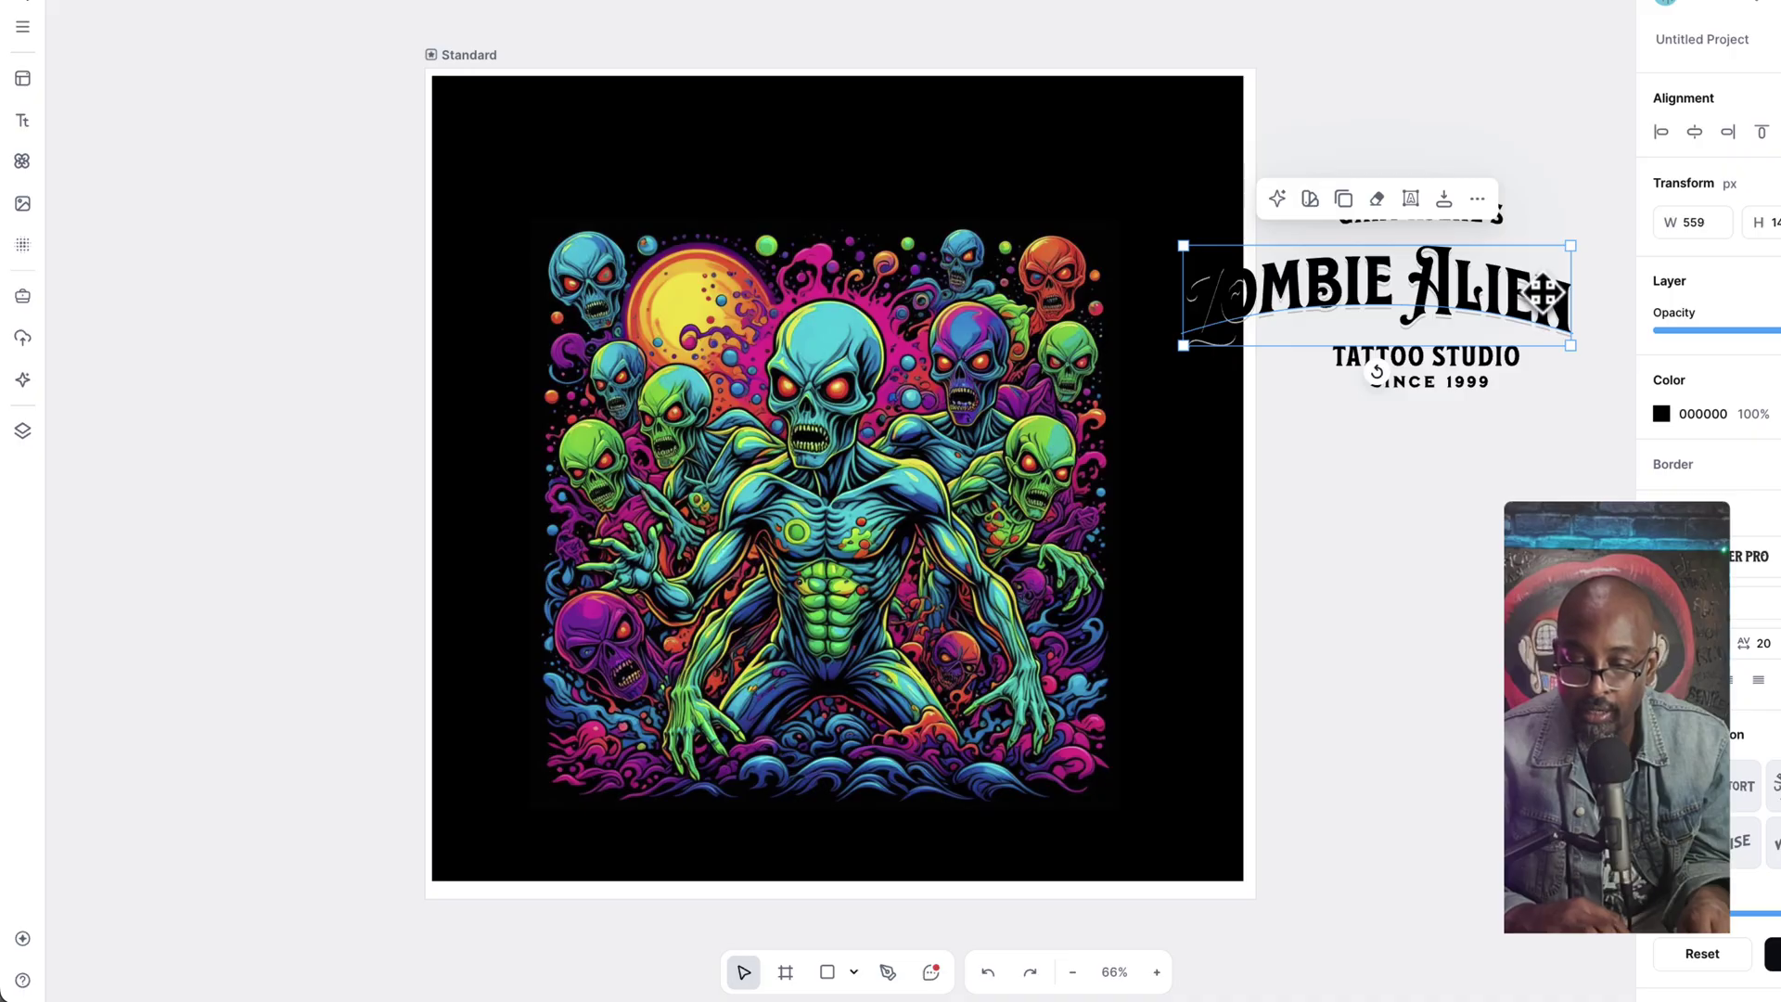
Step: Recolour the "Zombie Alien" title with the pink EF1B96 sampled from the splatter above the central zombie
{"action": "left_click", "coordinate": [1662, 415]}
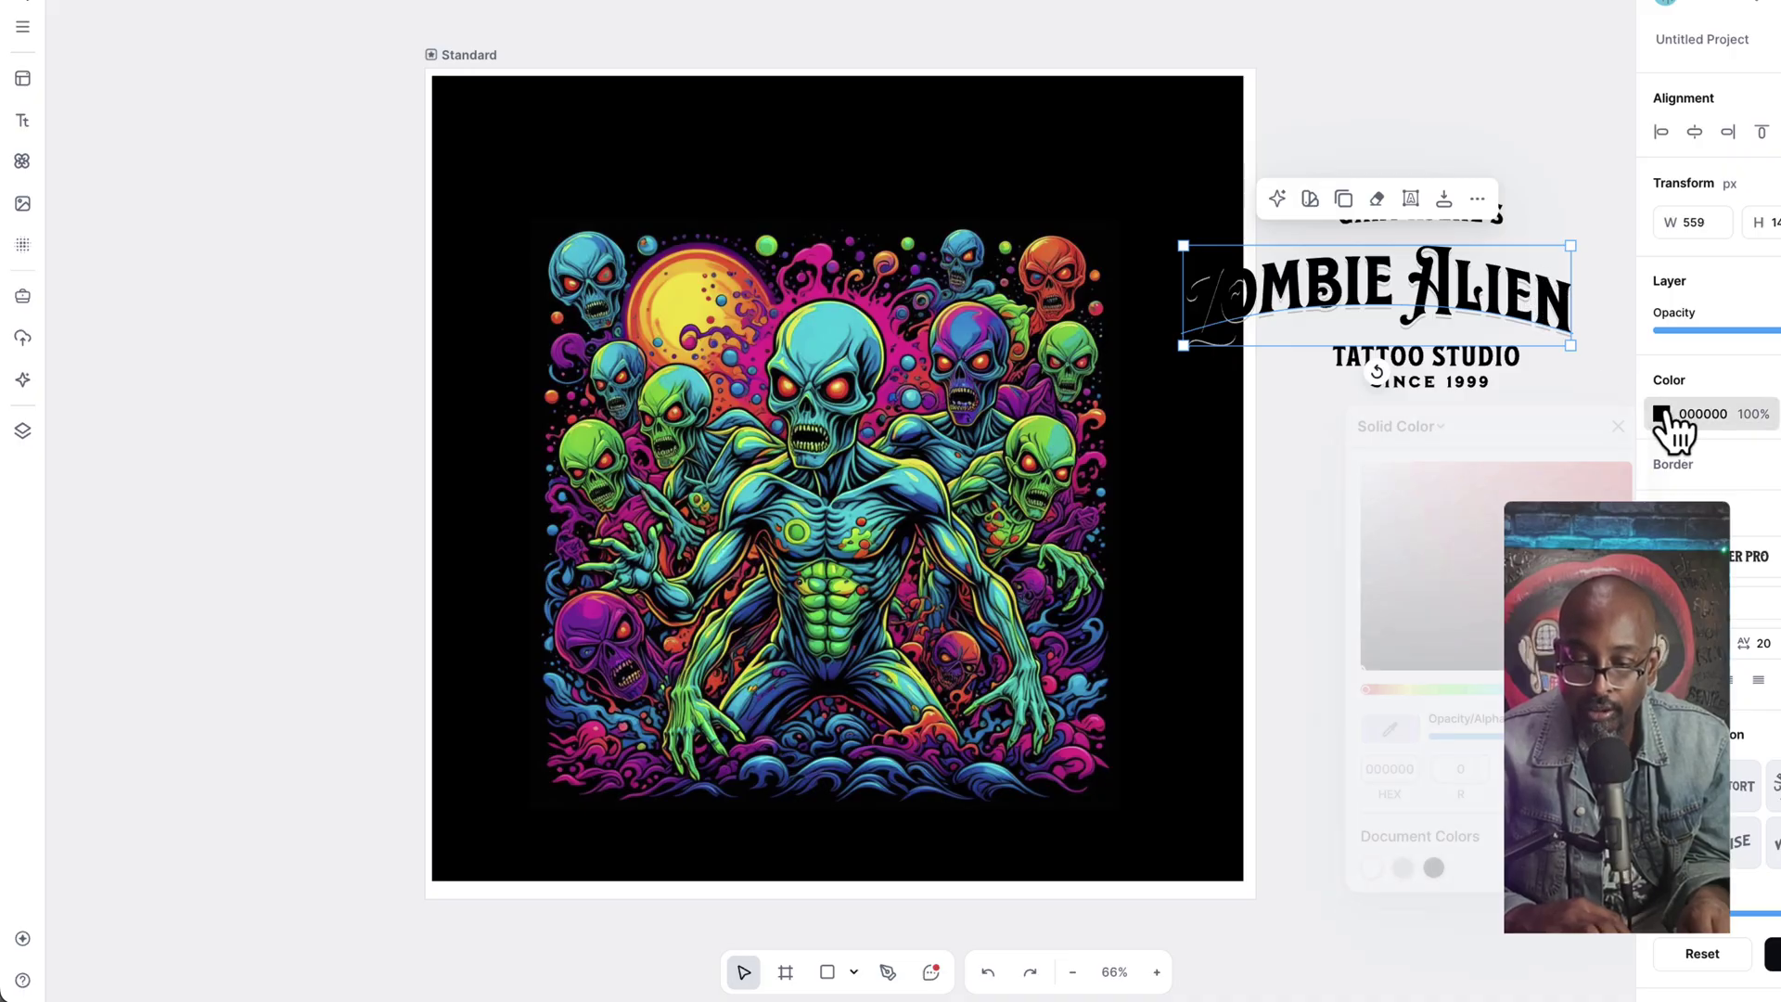
{"action": "left_click", "coordinate": [1391, 730]}
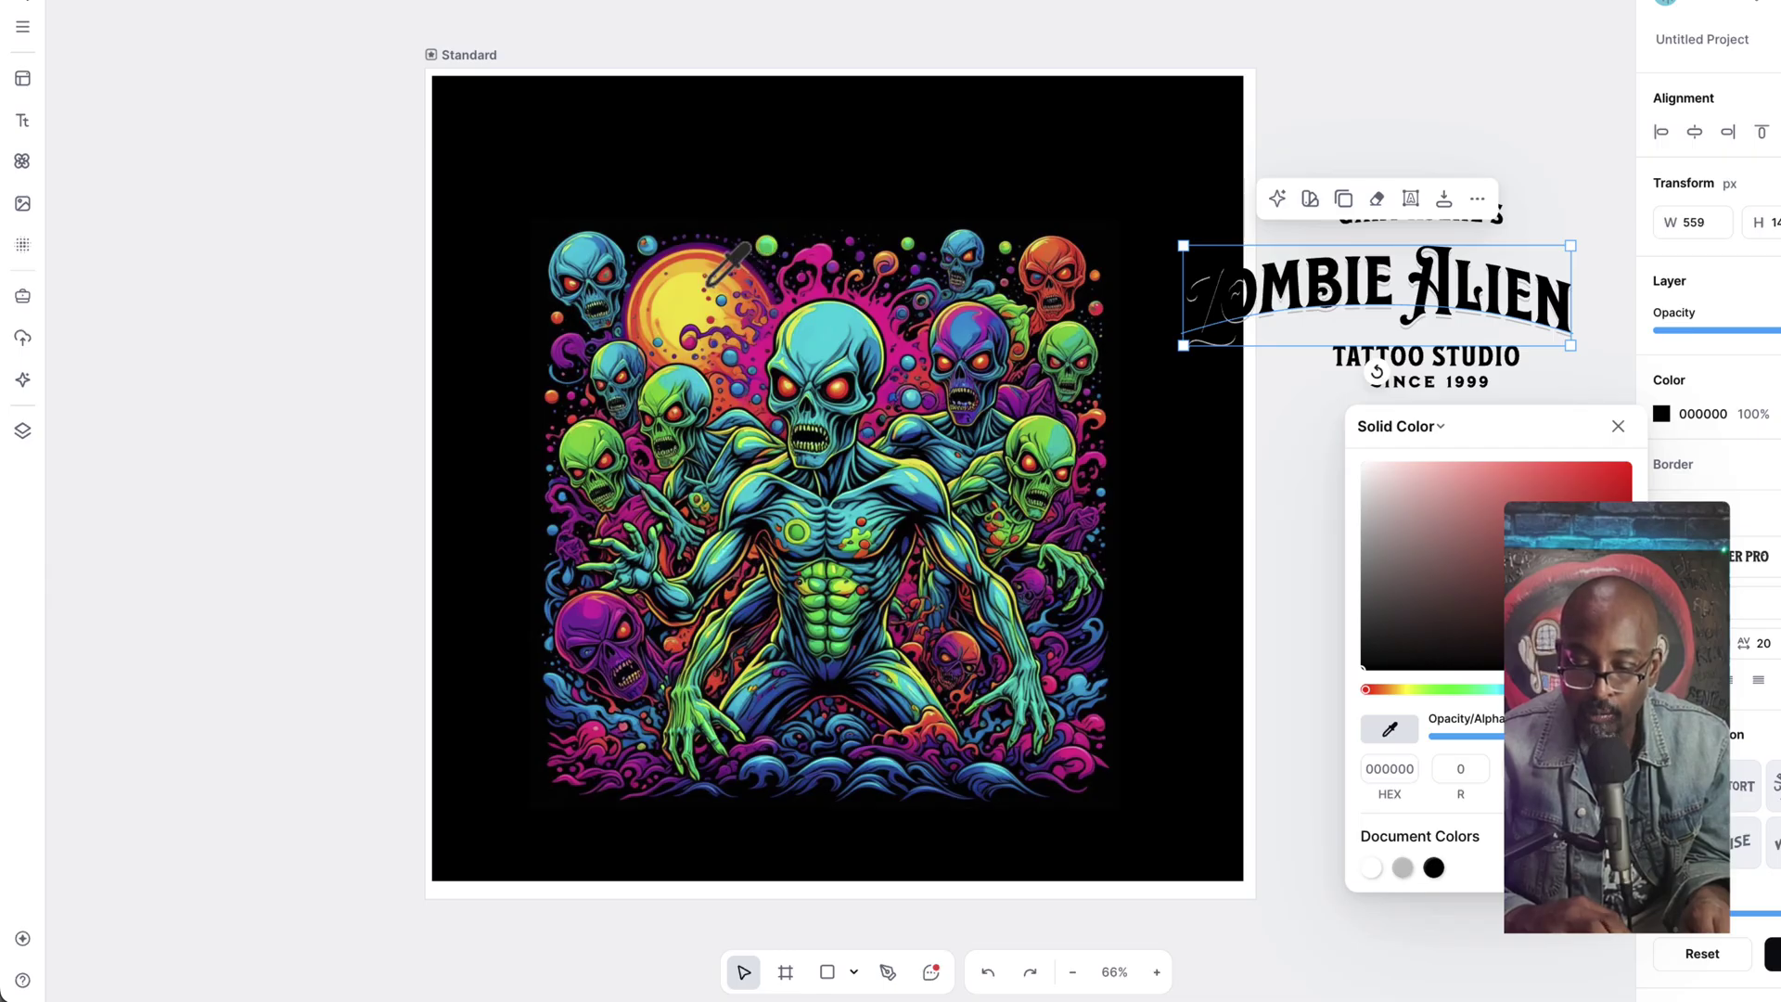
{"action": "left_click", "coordinate": [821, 257]}
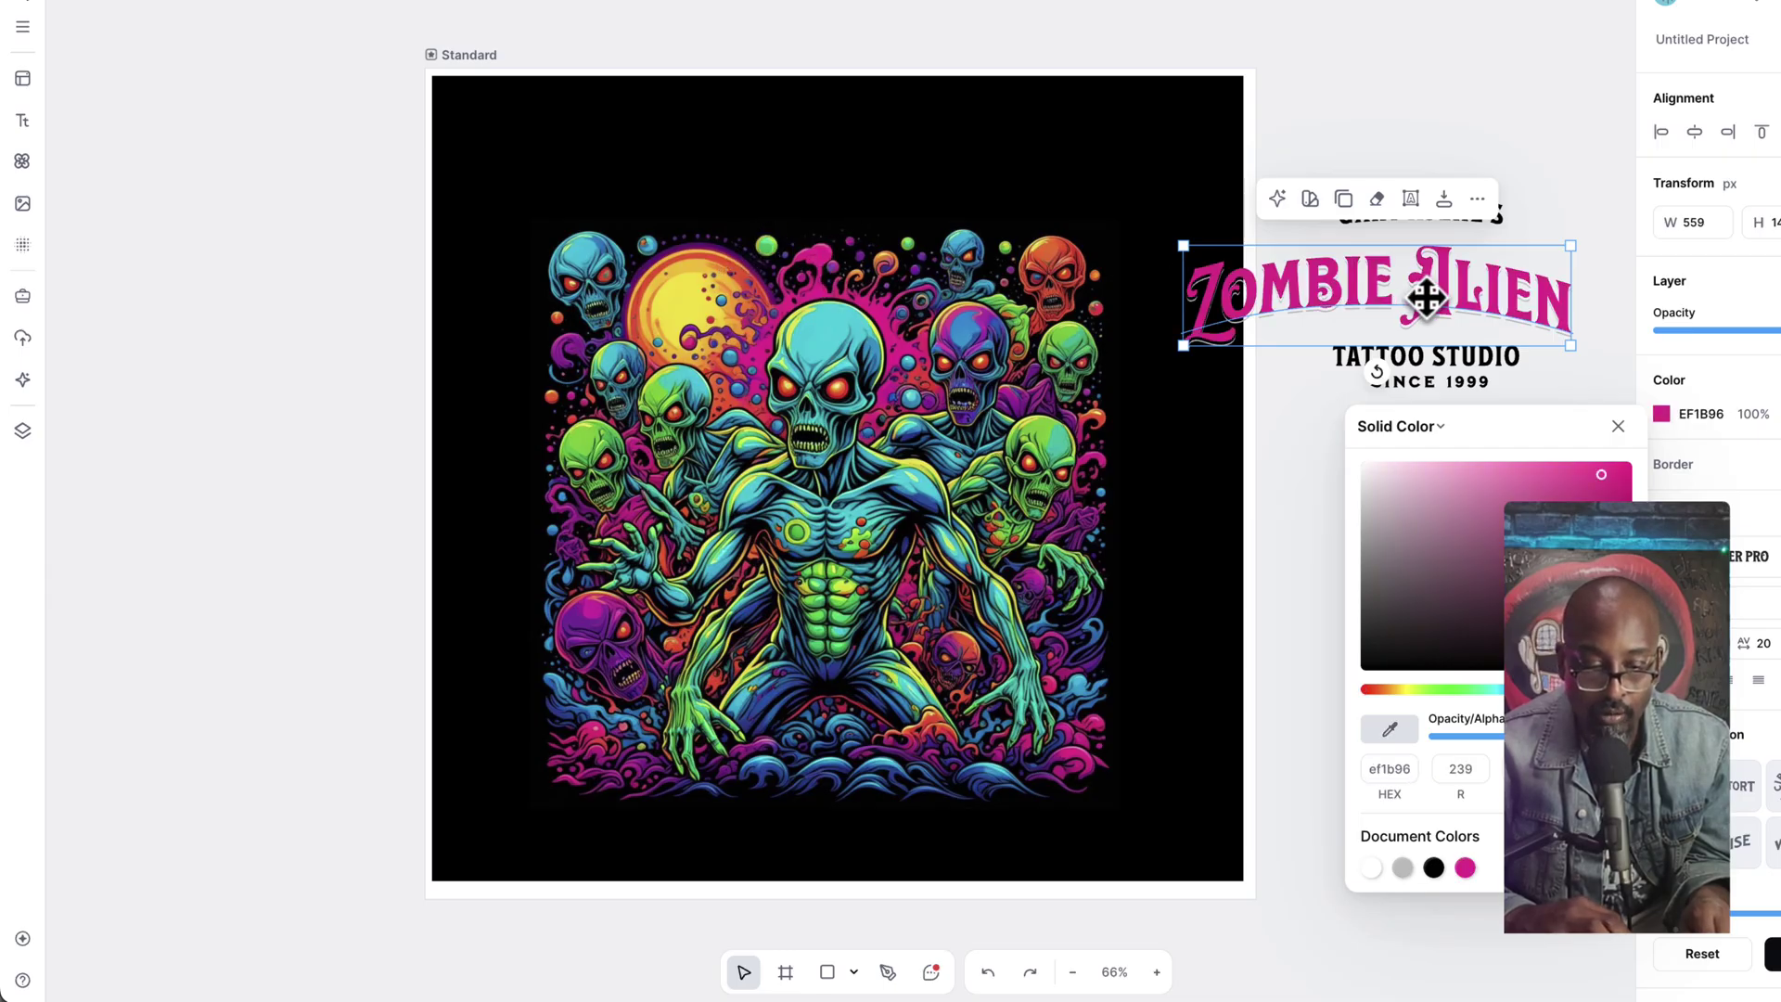
Step: Place the "Zombie Alien" title above the zombie artwork, enlarged to about 883 px wide, and shift the artwork slightly down
{"action": "left_click_drag", "start_coordinate": [1419, 281], "coordinate": [836, 188]}
{"action": "left_click_drag", "start_coordinate": [965, 223], "coordinate": [1153, 306]}
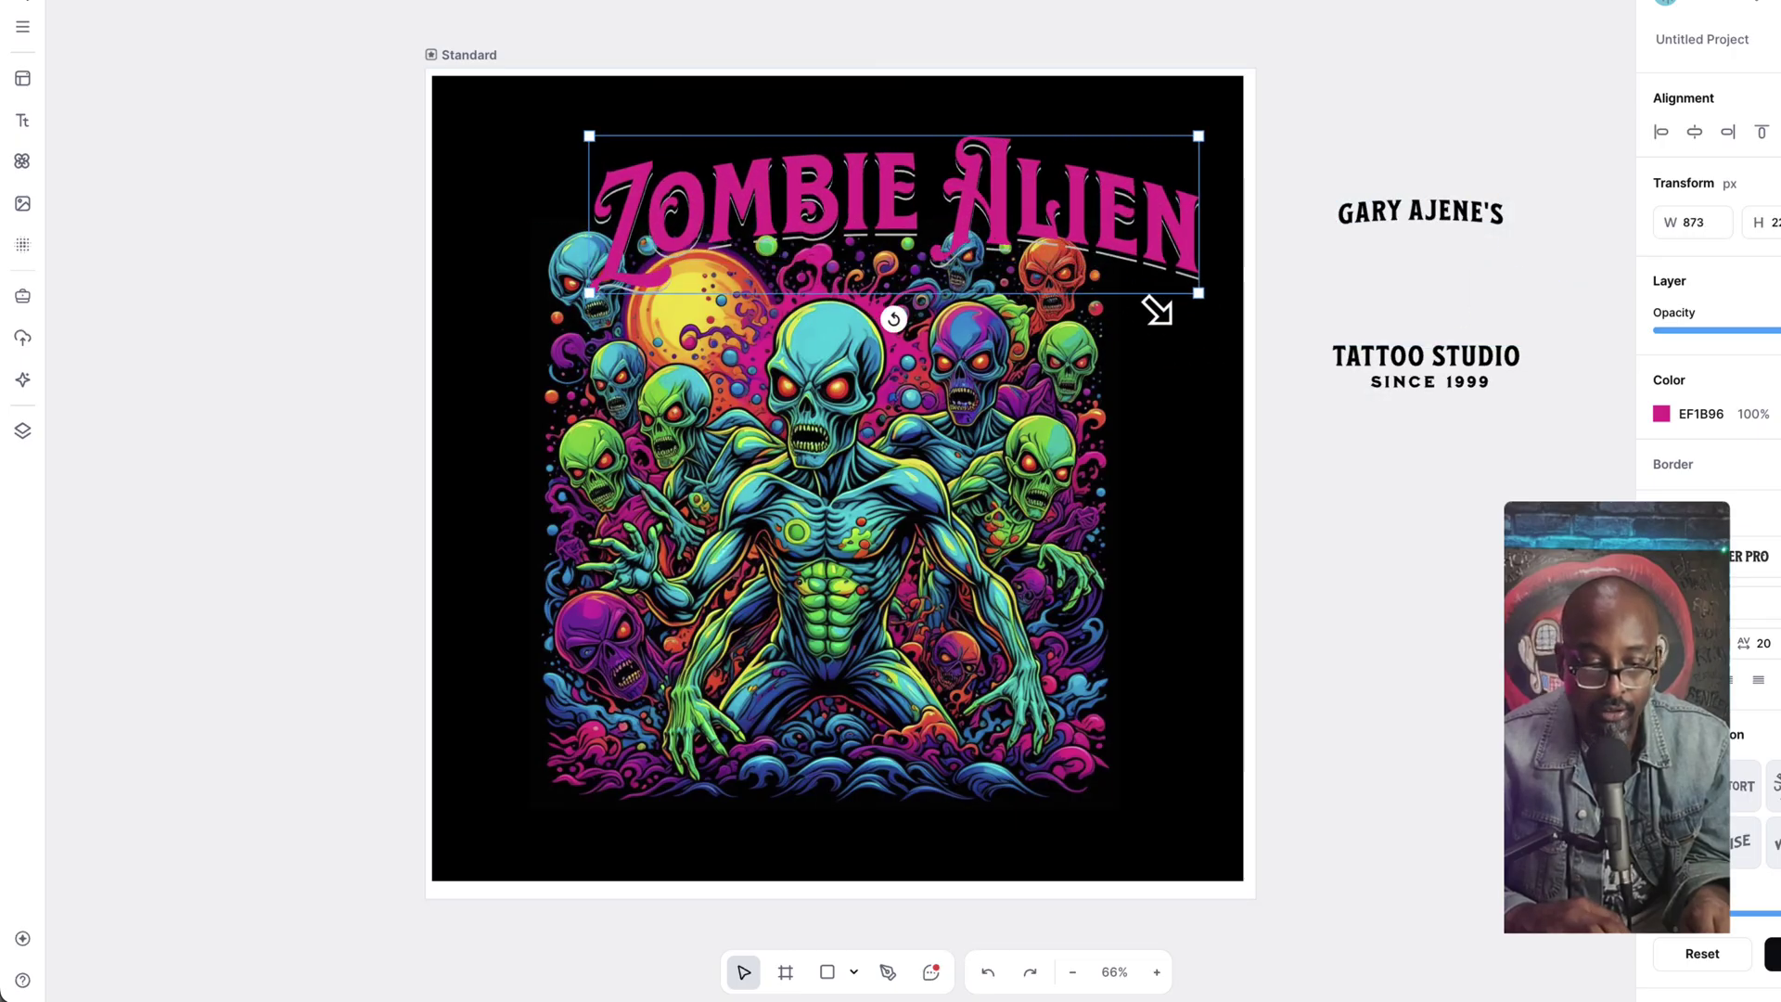
{"action": "left_click_drag", "start_coordinate": [1029, 227], "coordinate": [990, 203]}
{"action": "left_click_drag", "start_coordinate": [1016, 306], "coordinate": [1027, 351]}
{"action": "left_click_drag", "start_coordinate": [1022, 230], "coordinate": [1026, 259]}
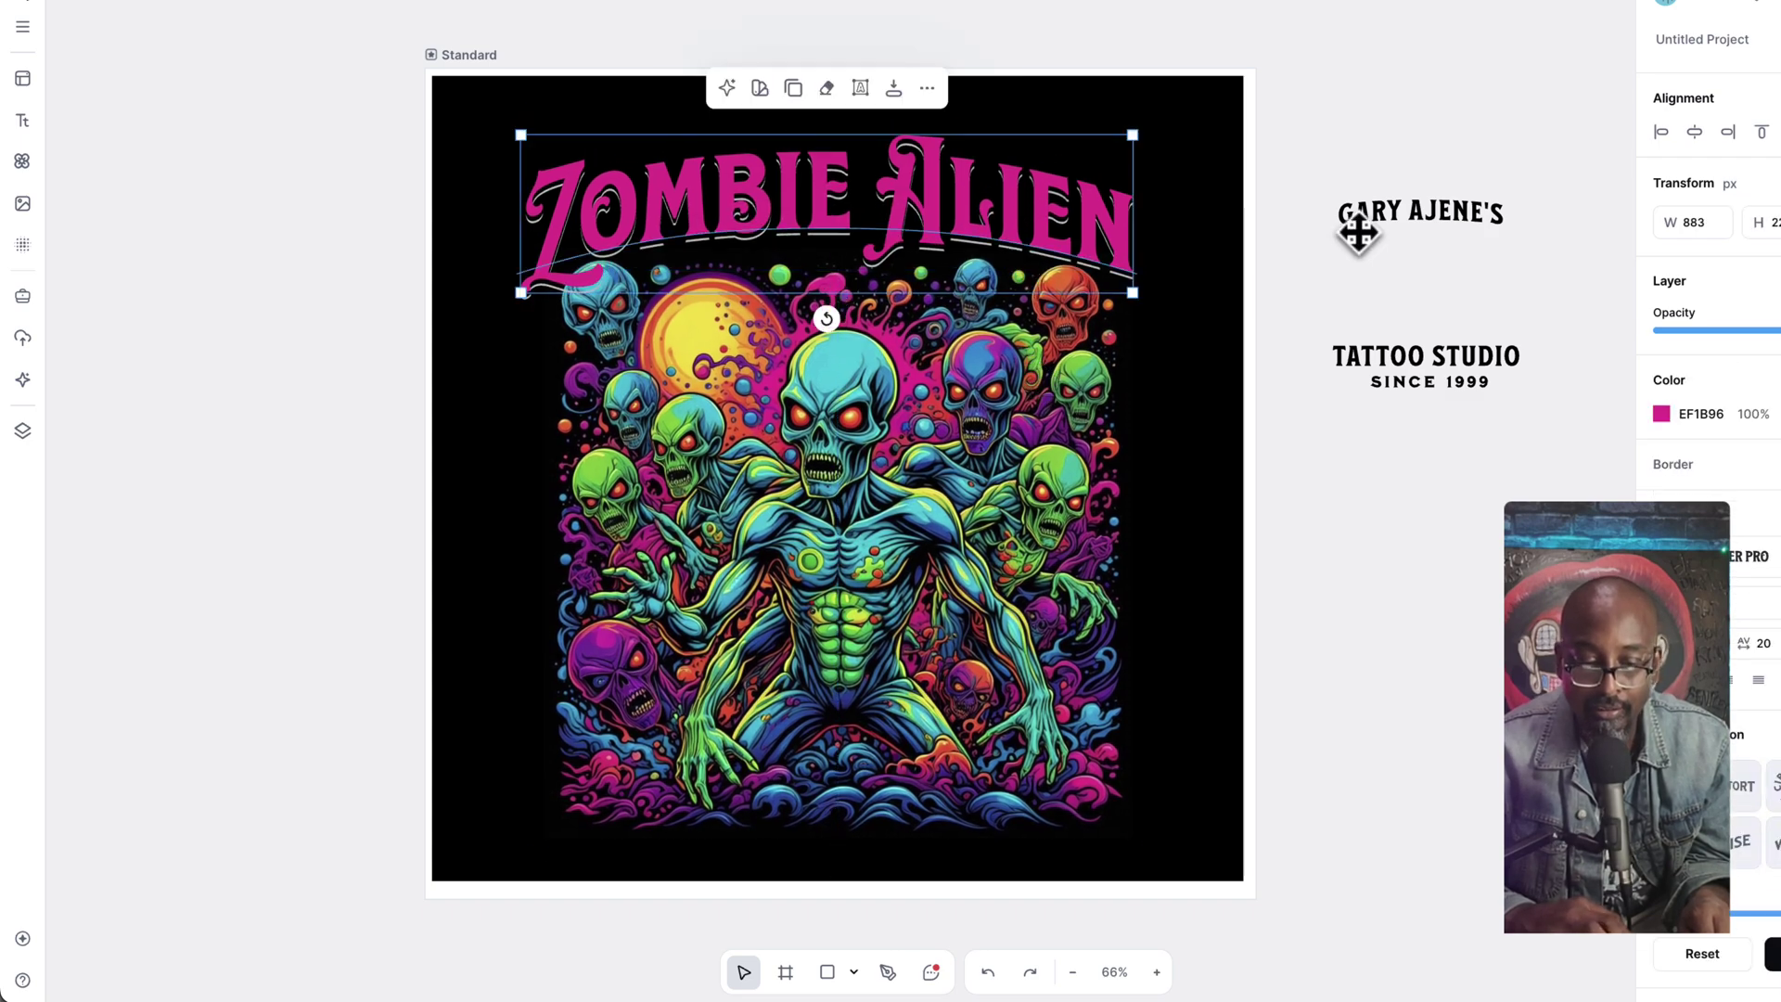
Step: Recolour the name line with the blue 08B3DA sampled from the small blue skull and place it above the "Zombie Alien" title
{"action": "left_click_drag", "start_coordinate": [1433, 211], "coordinate": [1347, 236]}
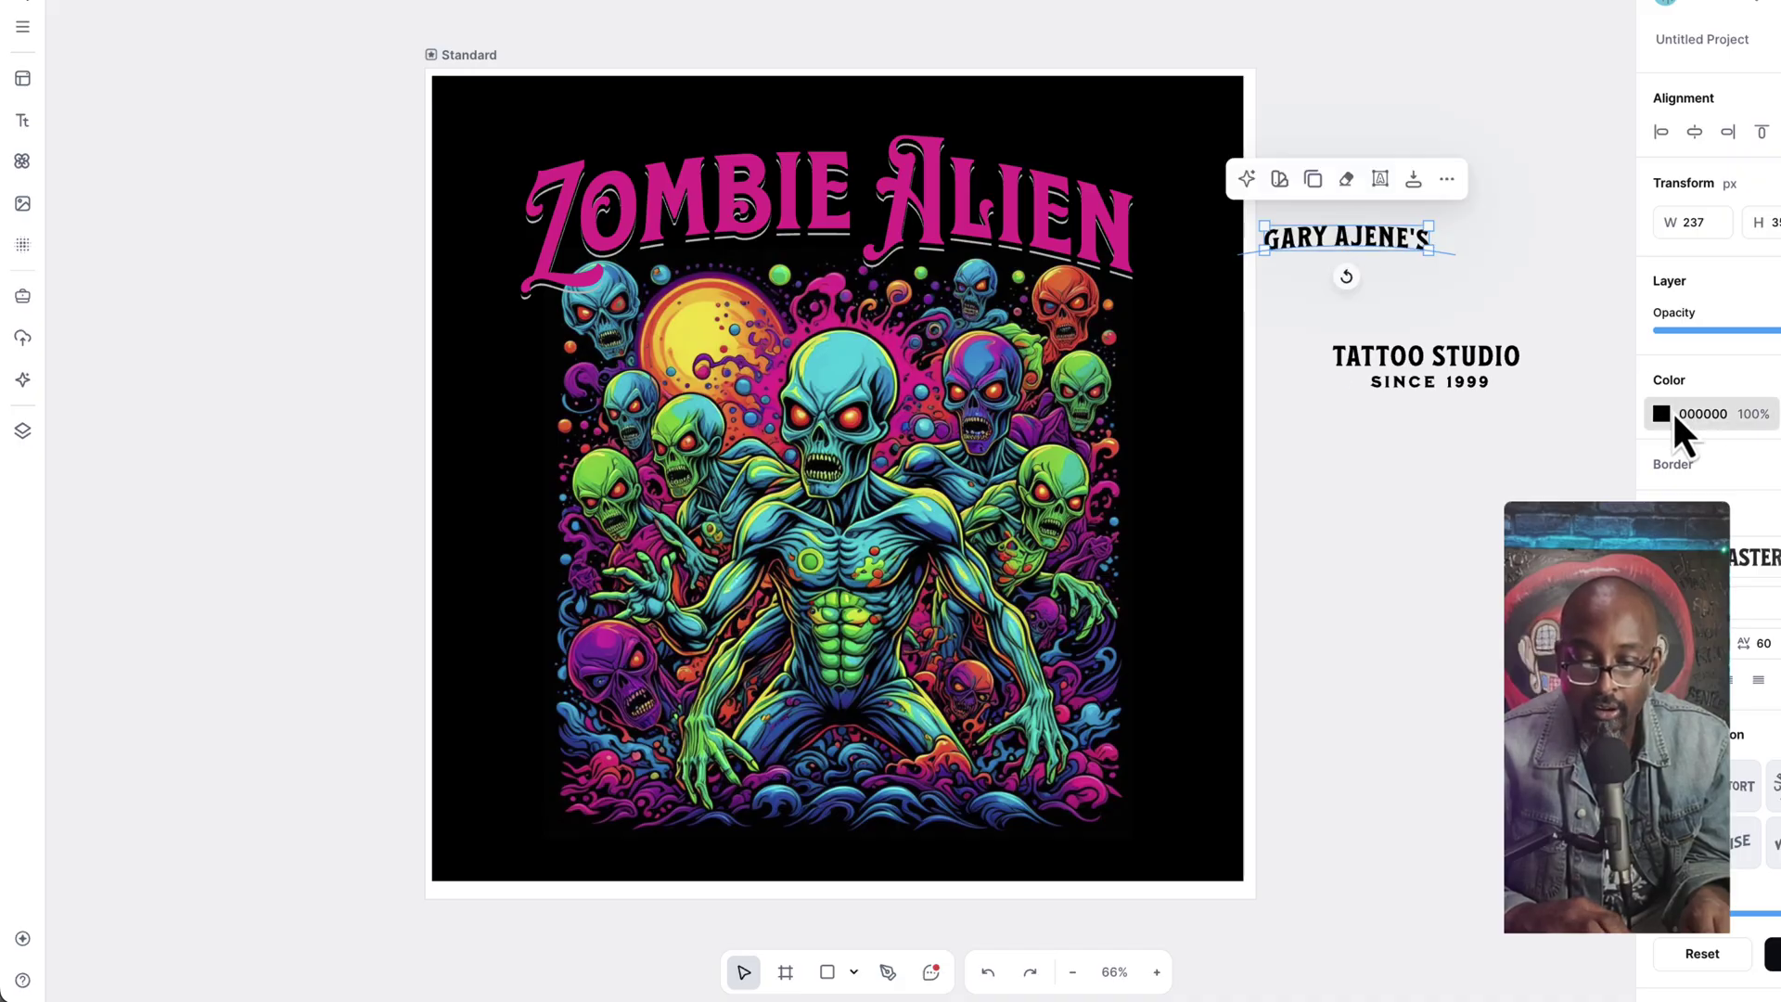
{"action": "left_click", "coordinate": [1663, 416]}
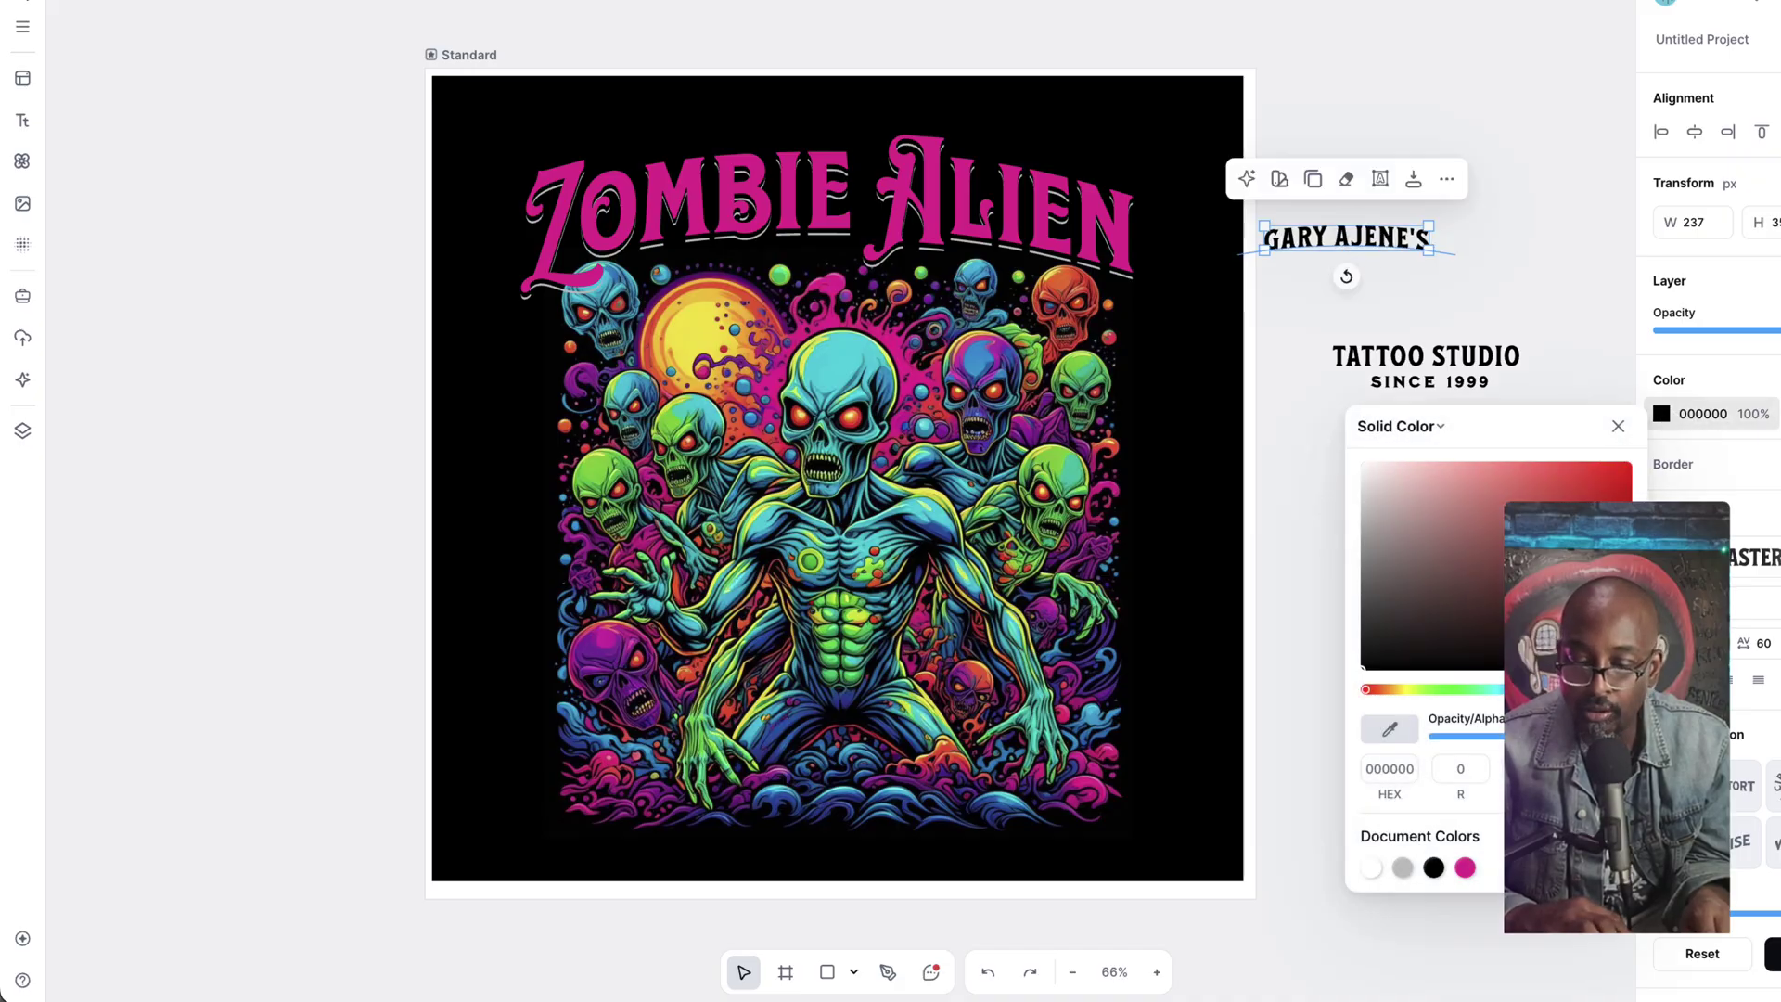
{"action": "left_click", "coordinate": [1391, 723]}
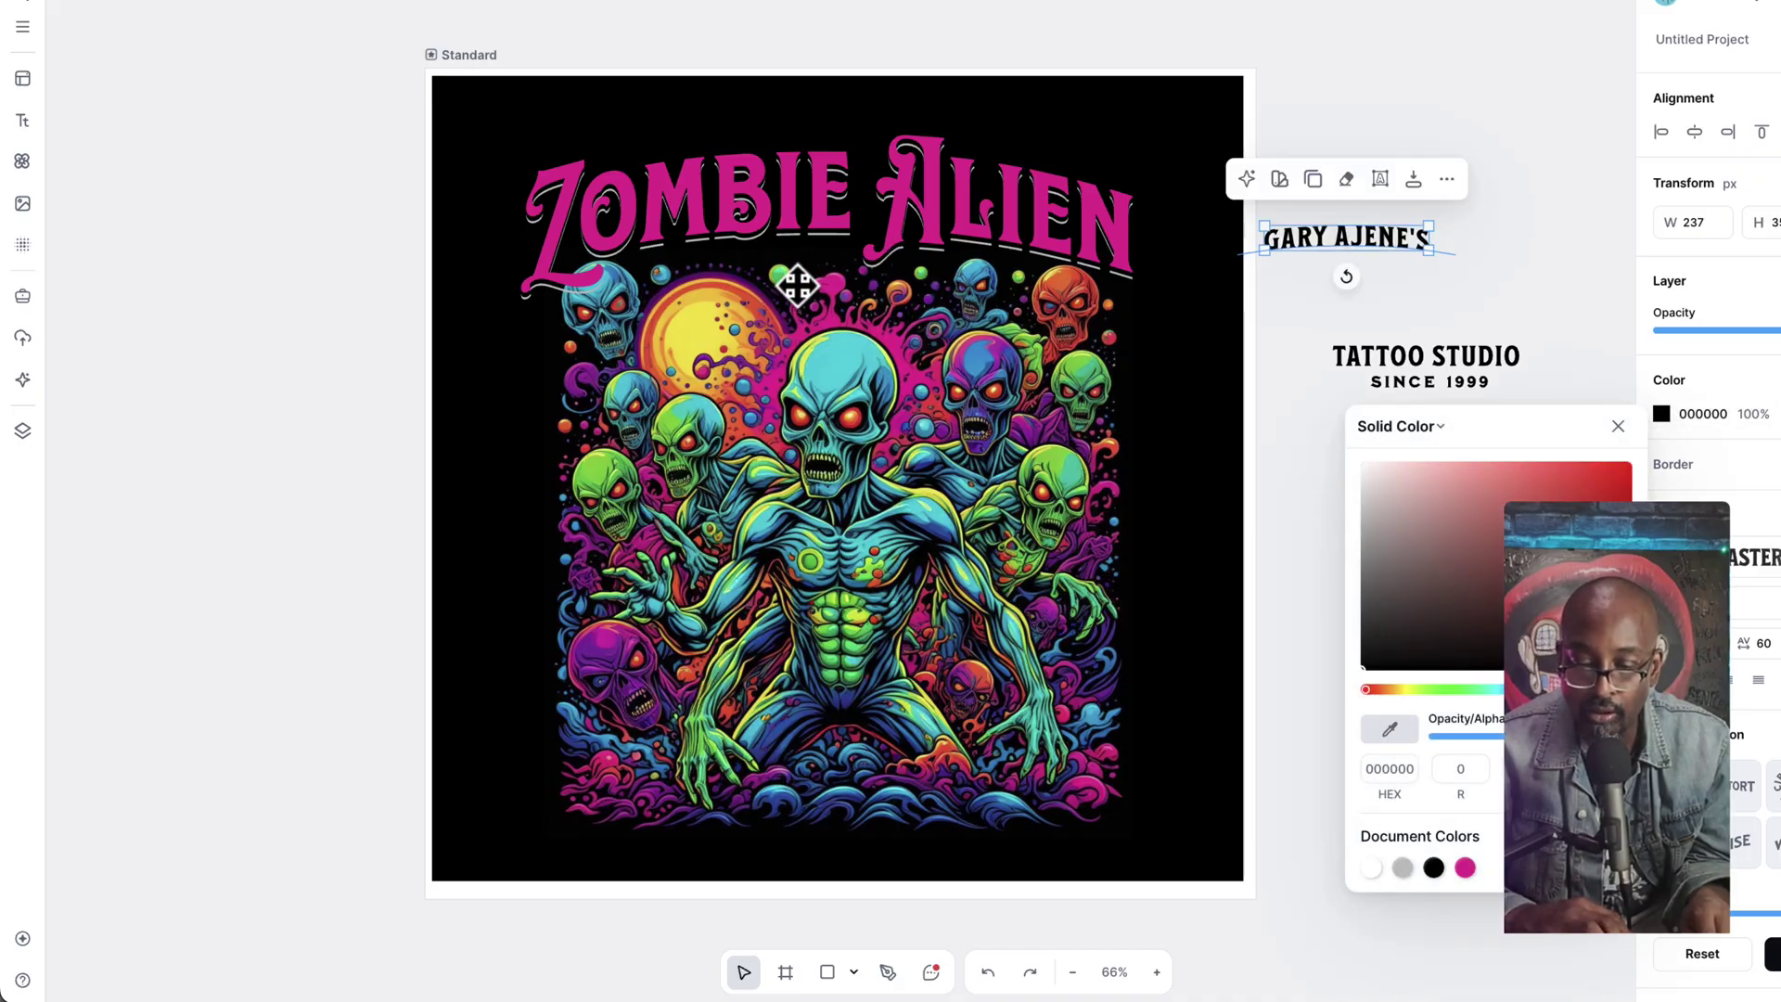
{"action": "left_click", "coordinate": [977, 271]}
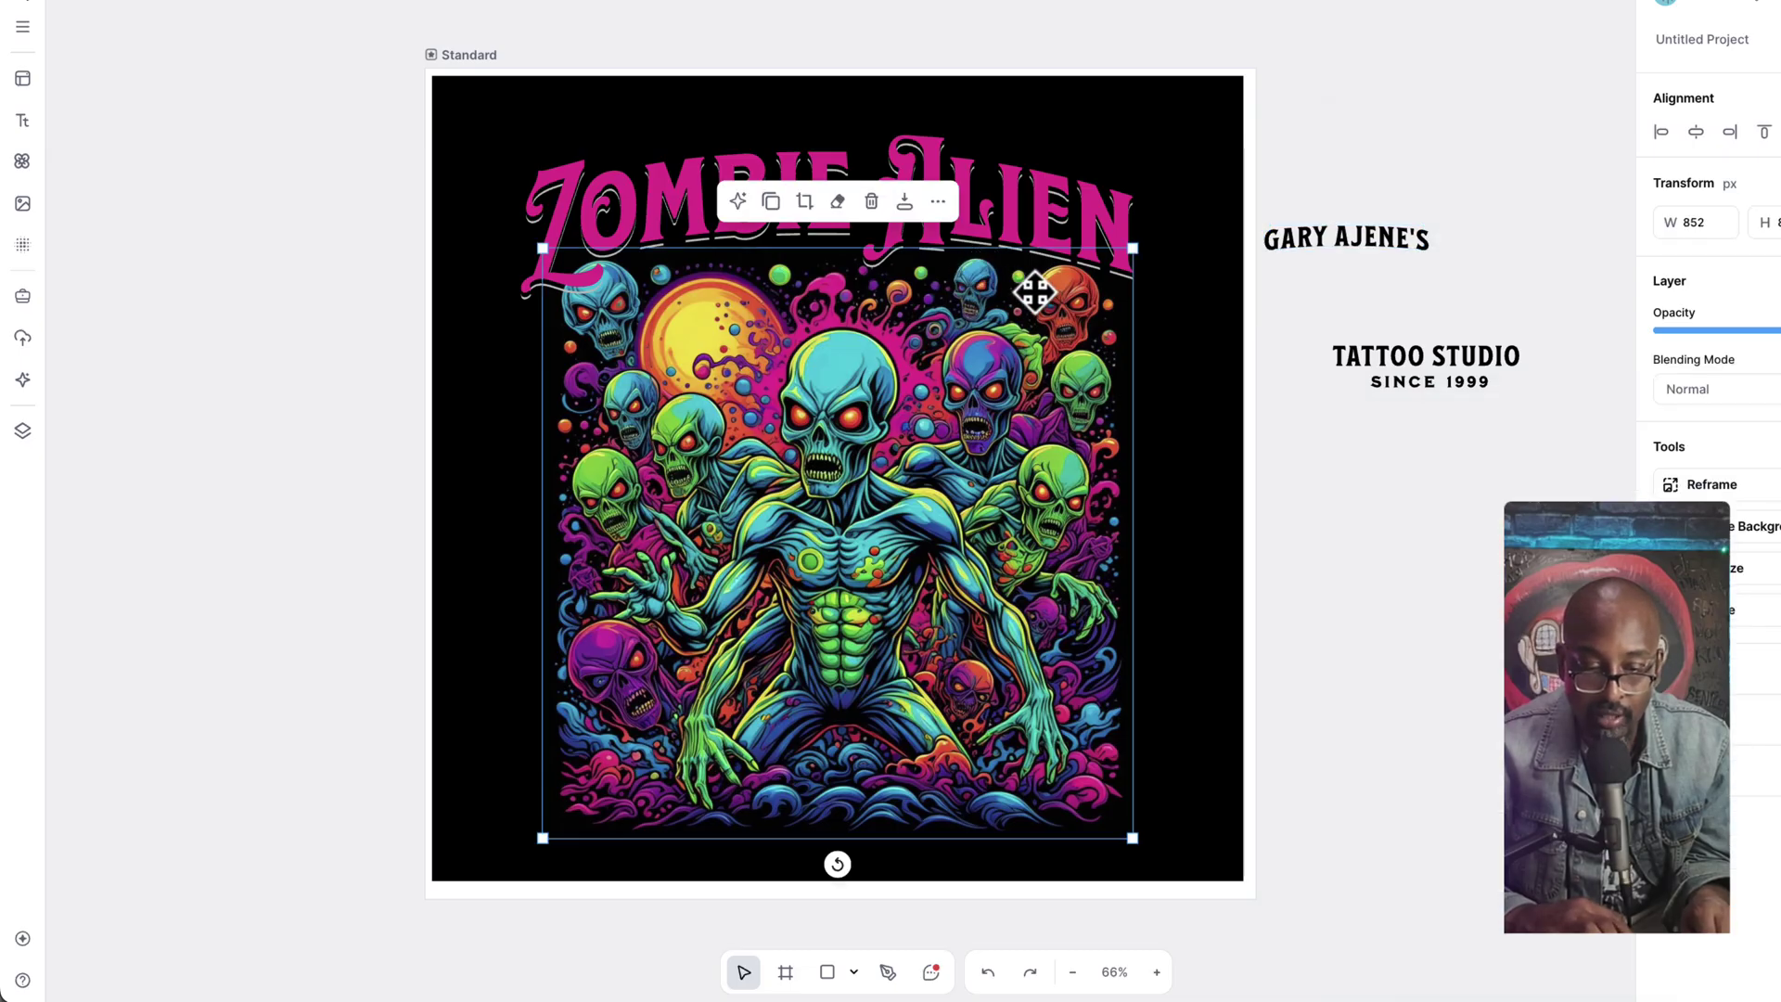
{"action": "left_click", "coordinate": [1344, 243]}
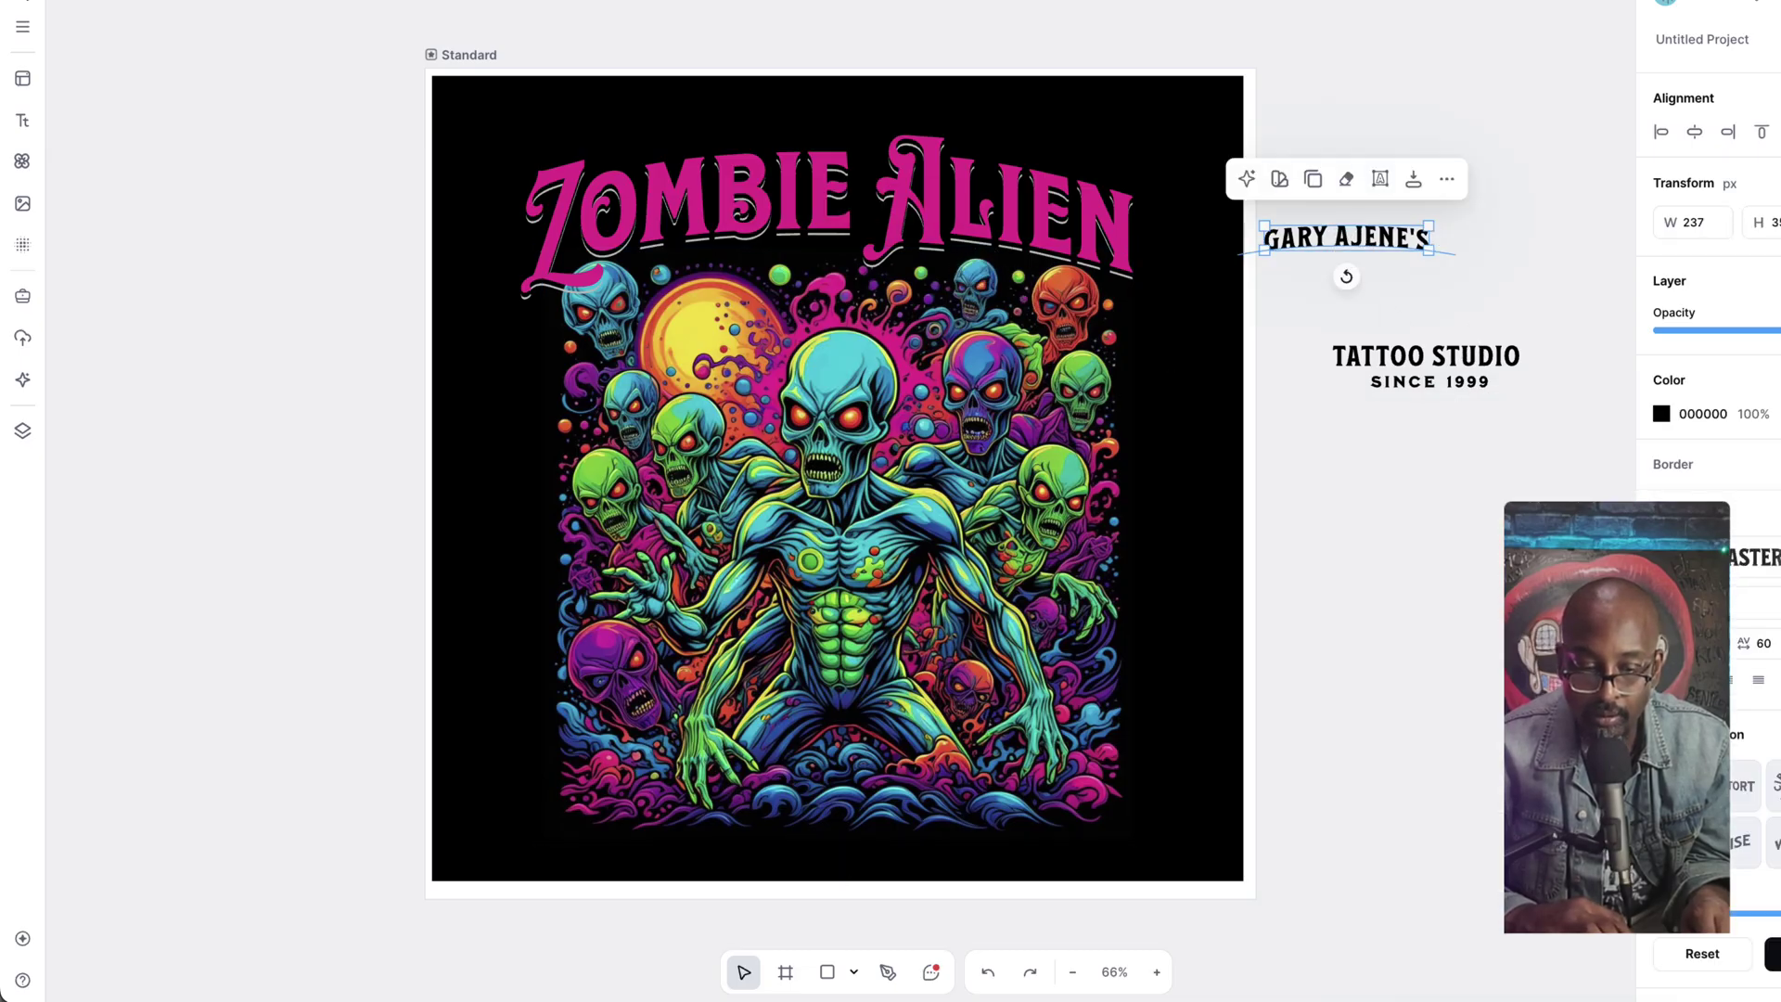
{"action": "left_click", "coordinate": [1661, 414]}
{"action": "left_click", "coordinate": [1661, 414]}
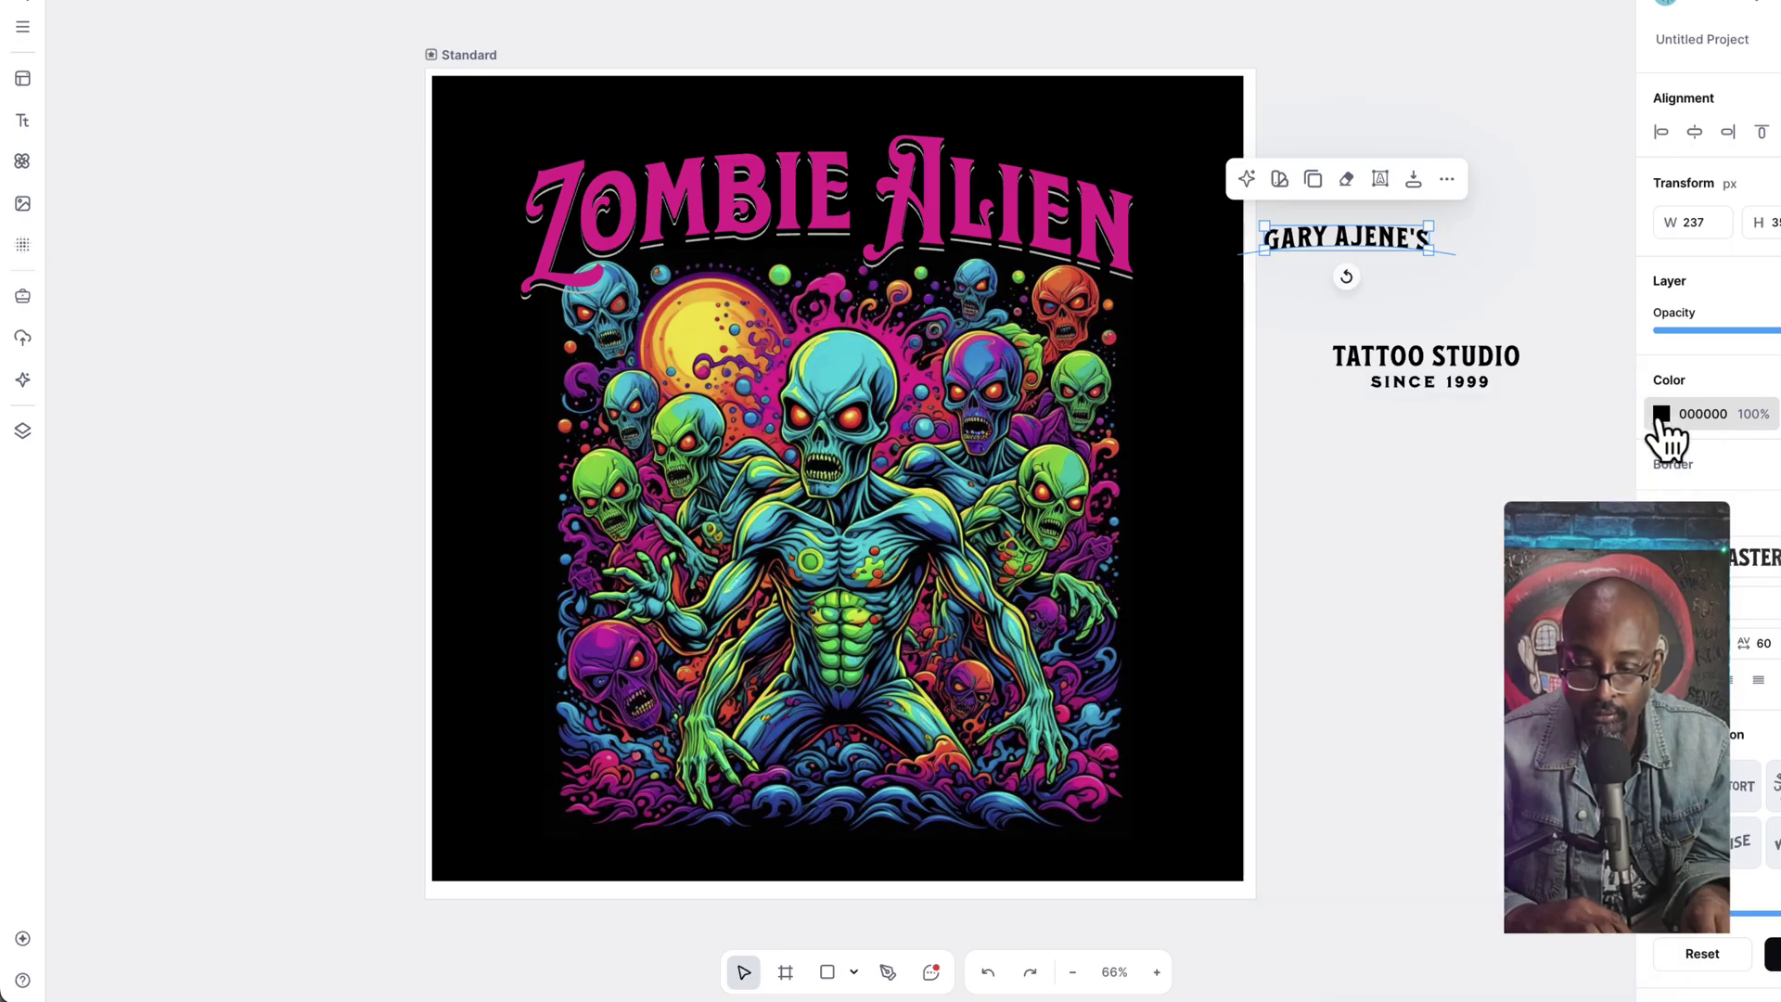
{"action": "left_click", "coordinate": [1661, 414]}
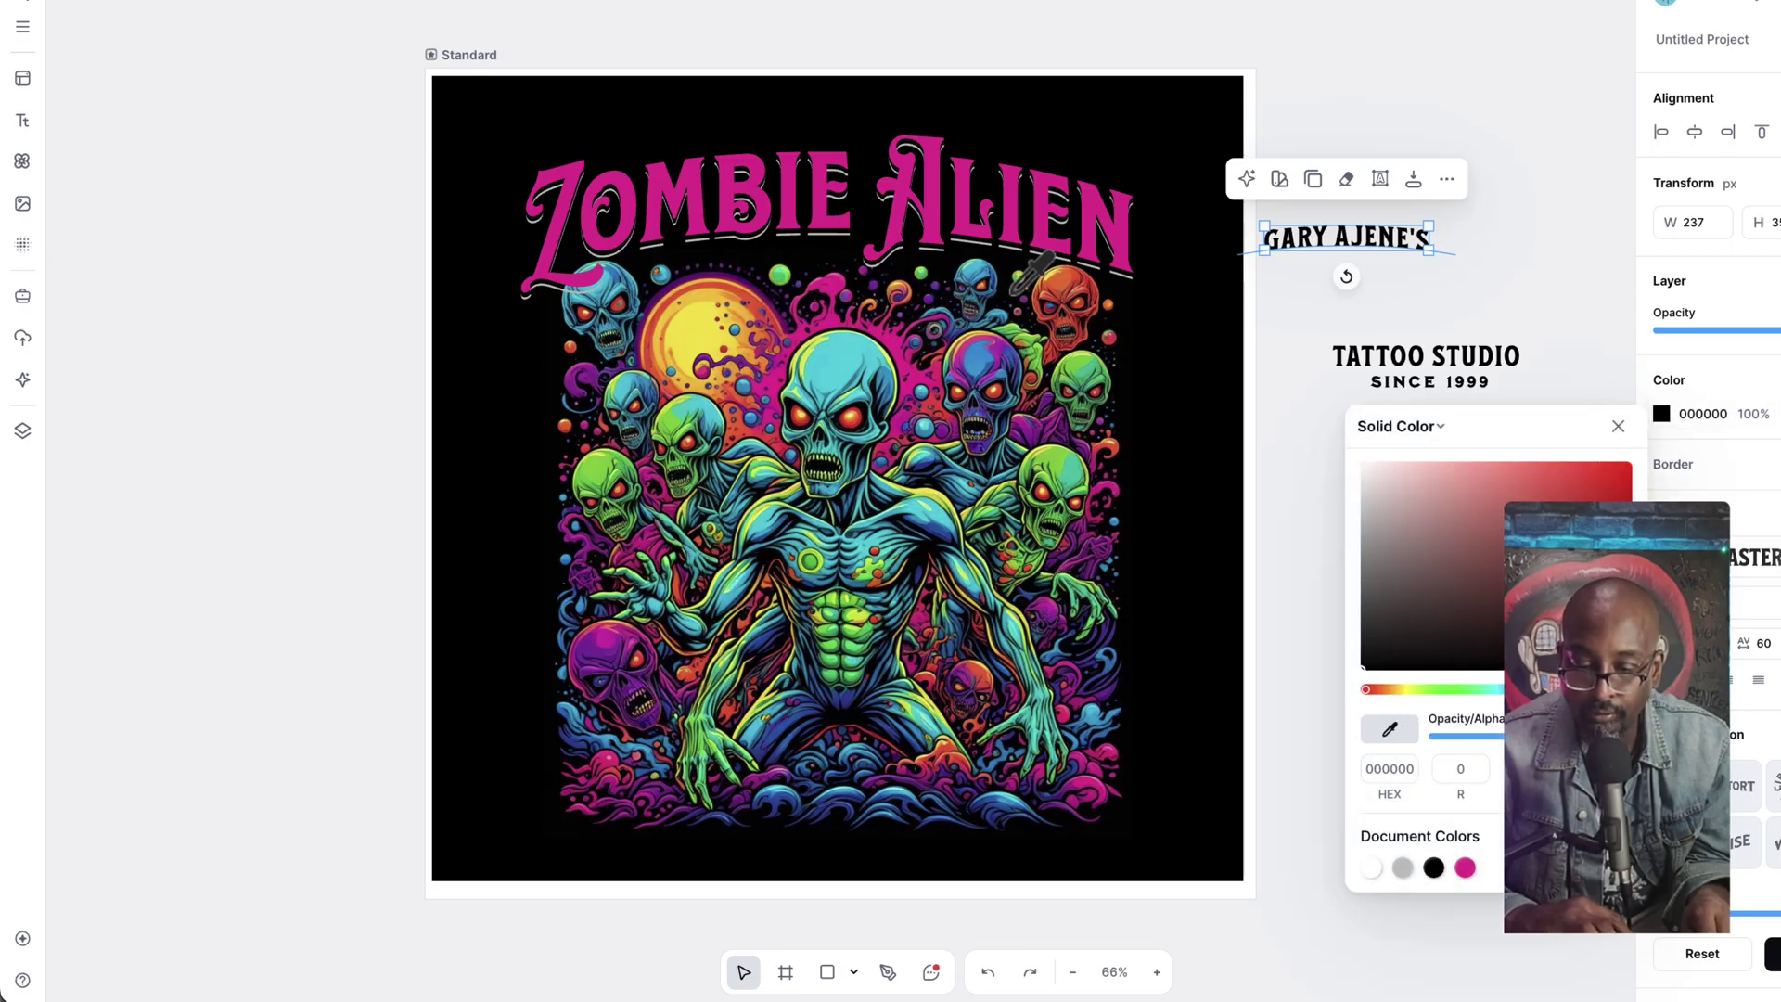
{"action": "left_click", "coordinate": [976, 271]}
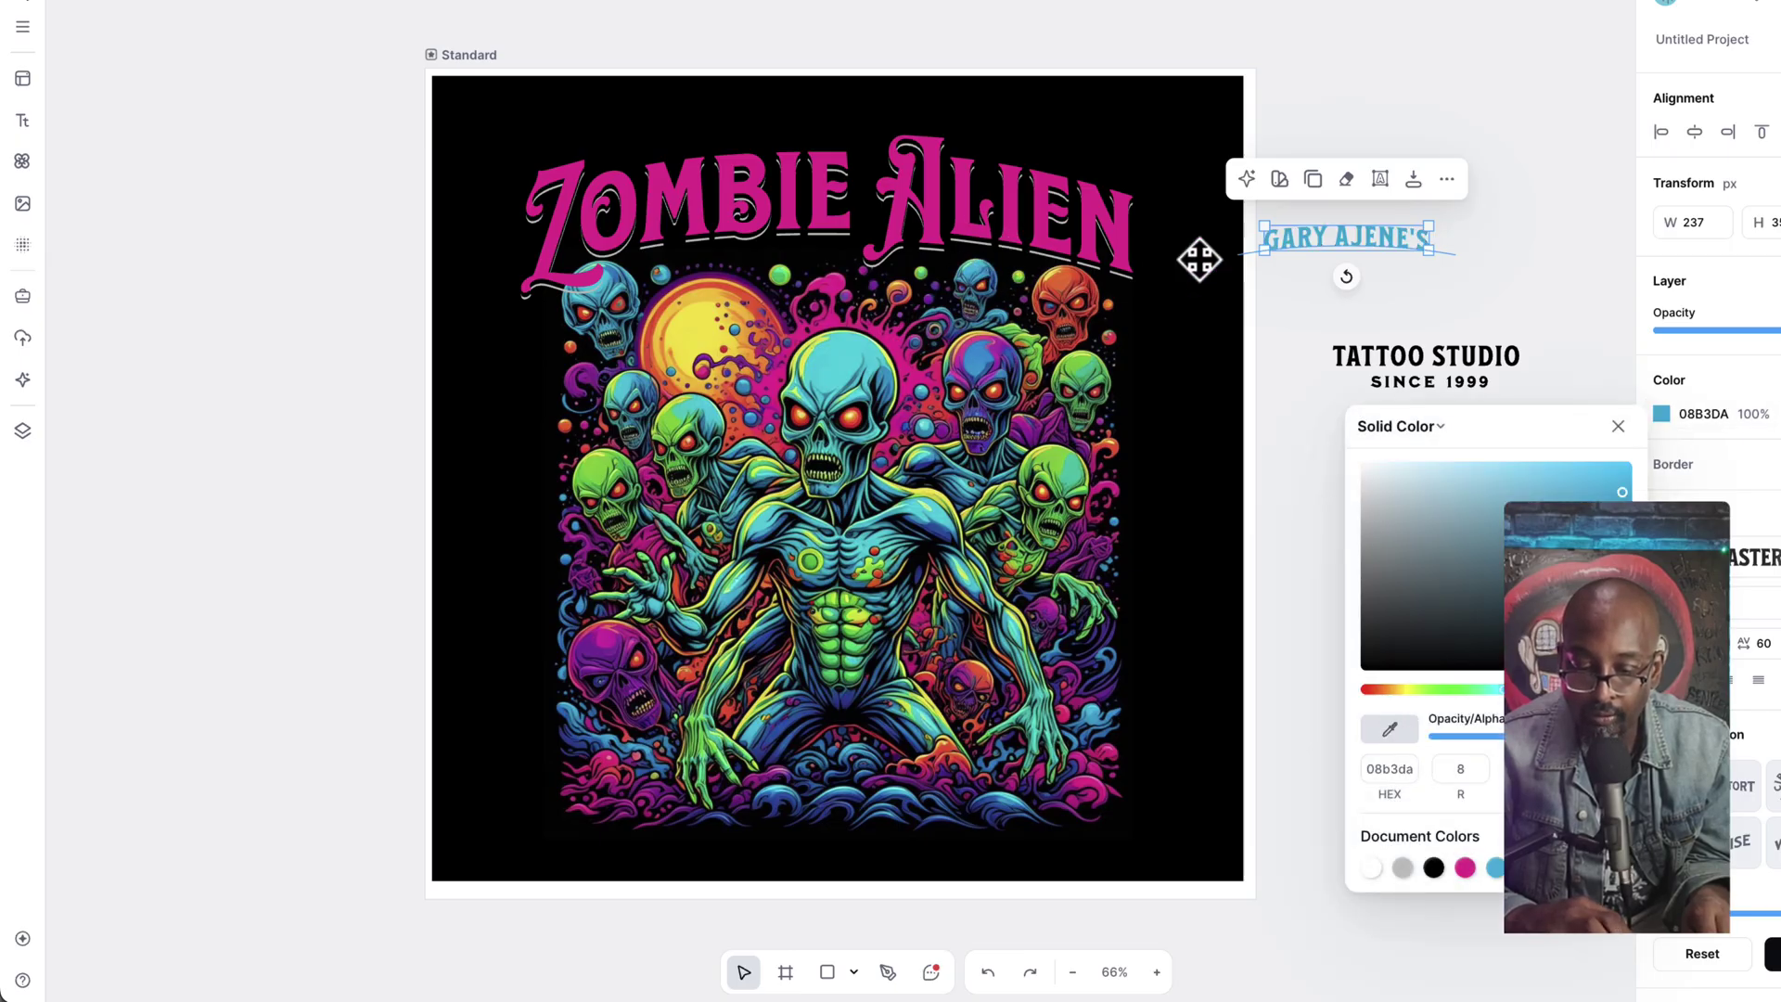
{"action": "left_click_drag", "start_coordinate": [1372, 232], "coordinate": [840, 118]}
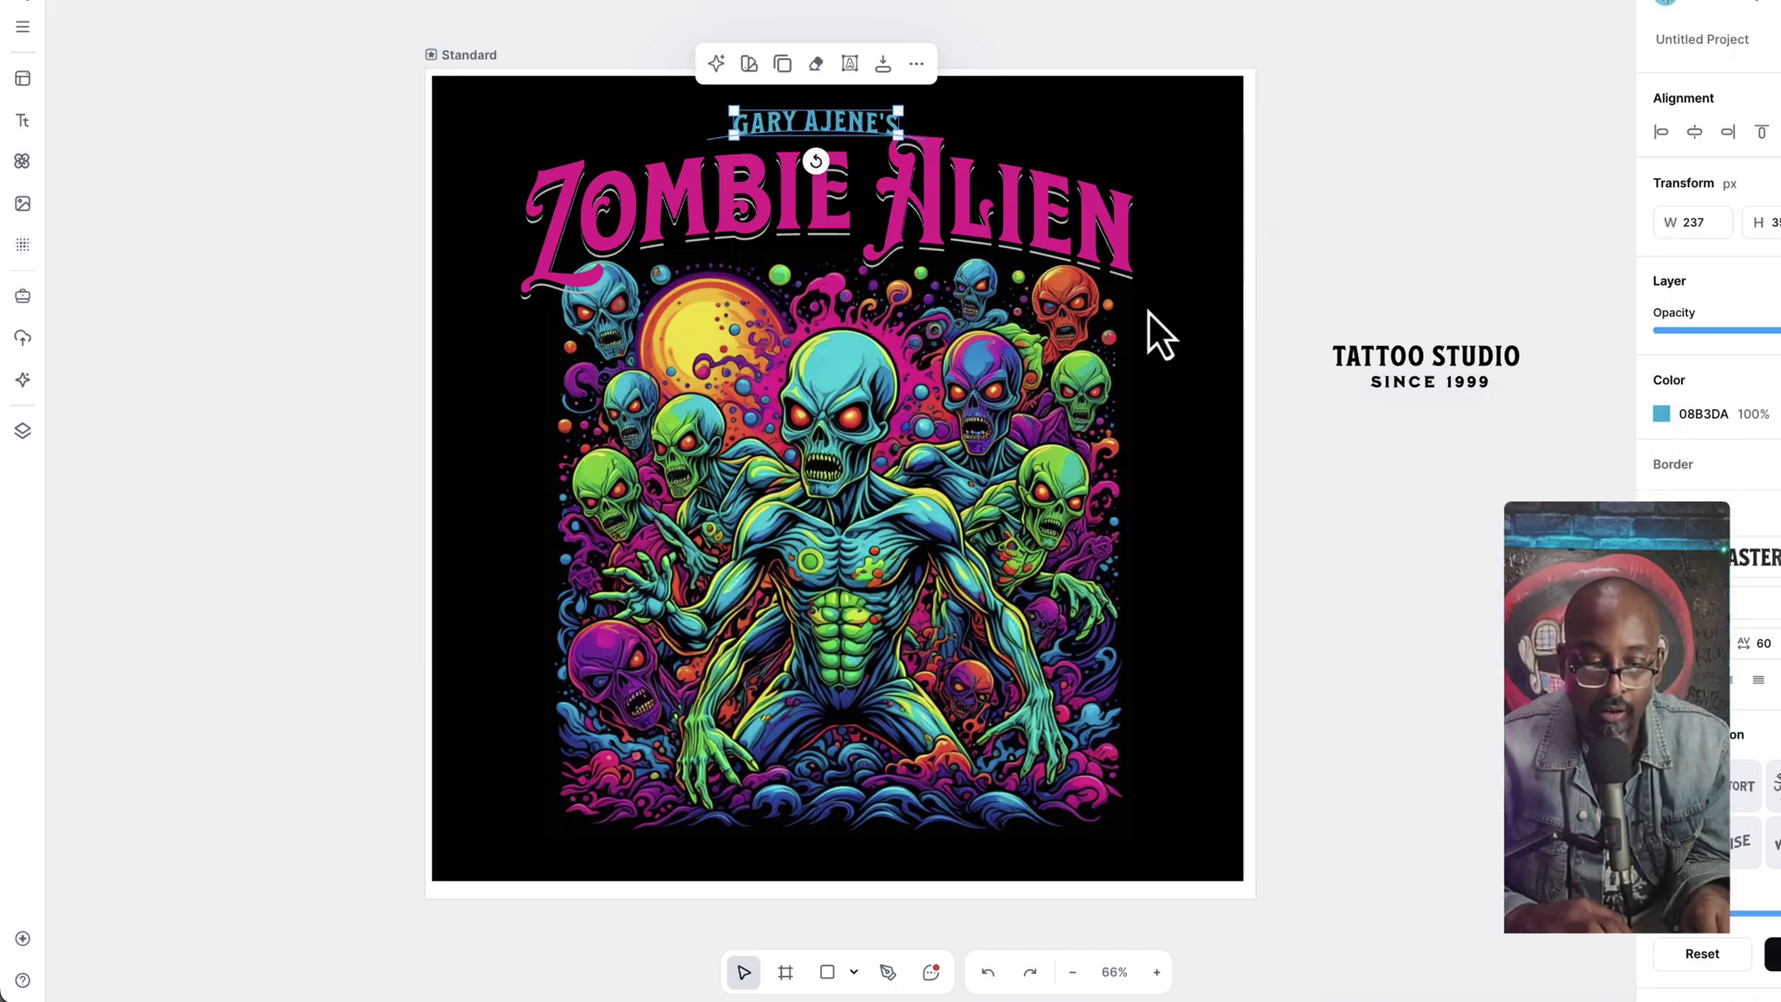
{"action": "left_click", "coordinate": [1052, 559]}
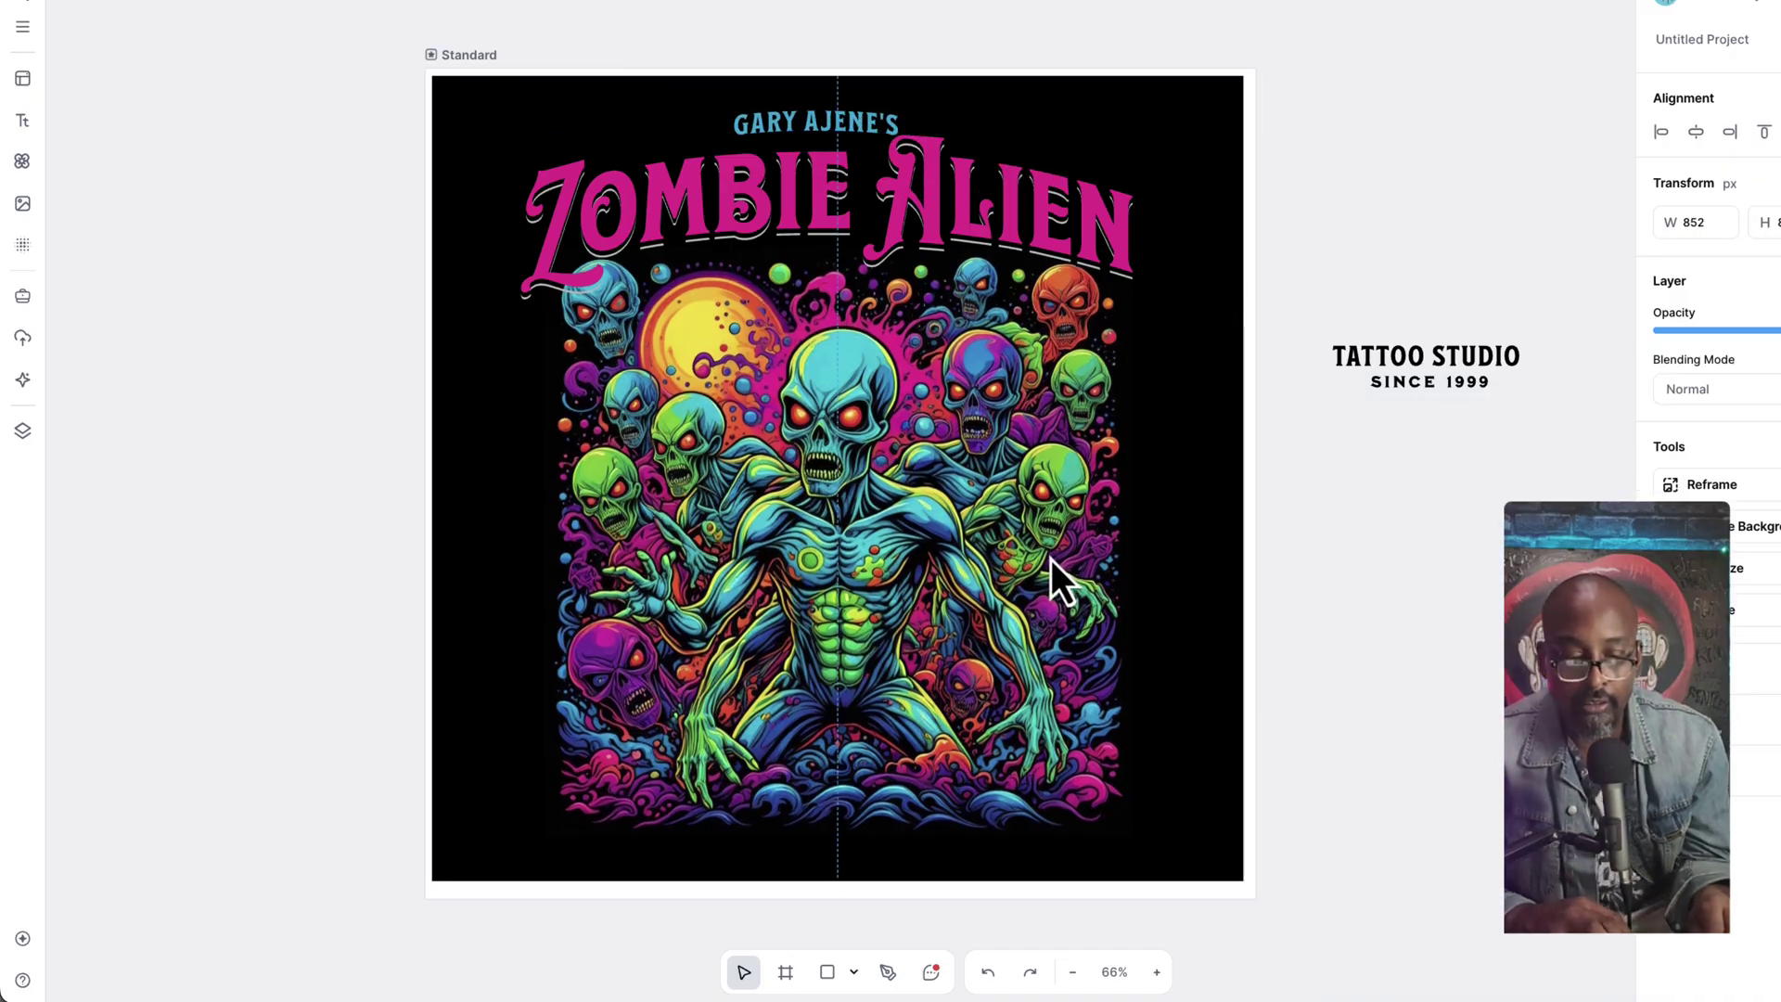
Step: Change the "Tattoo Studio" line to "CLOTHING CO." and move it up, clear of the "Since 1999" line
{"action": "left_click", "coordinate": [1447, 357]}
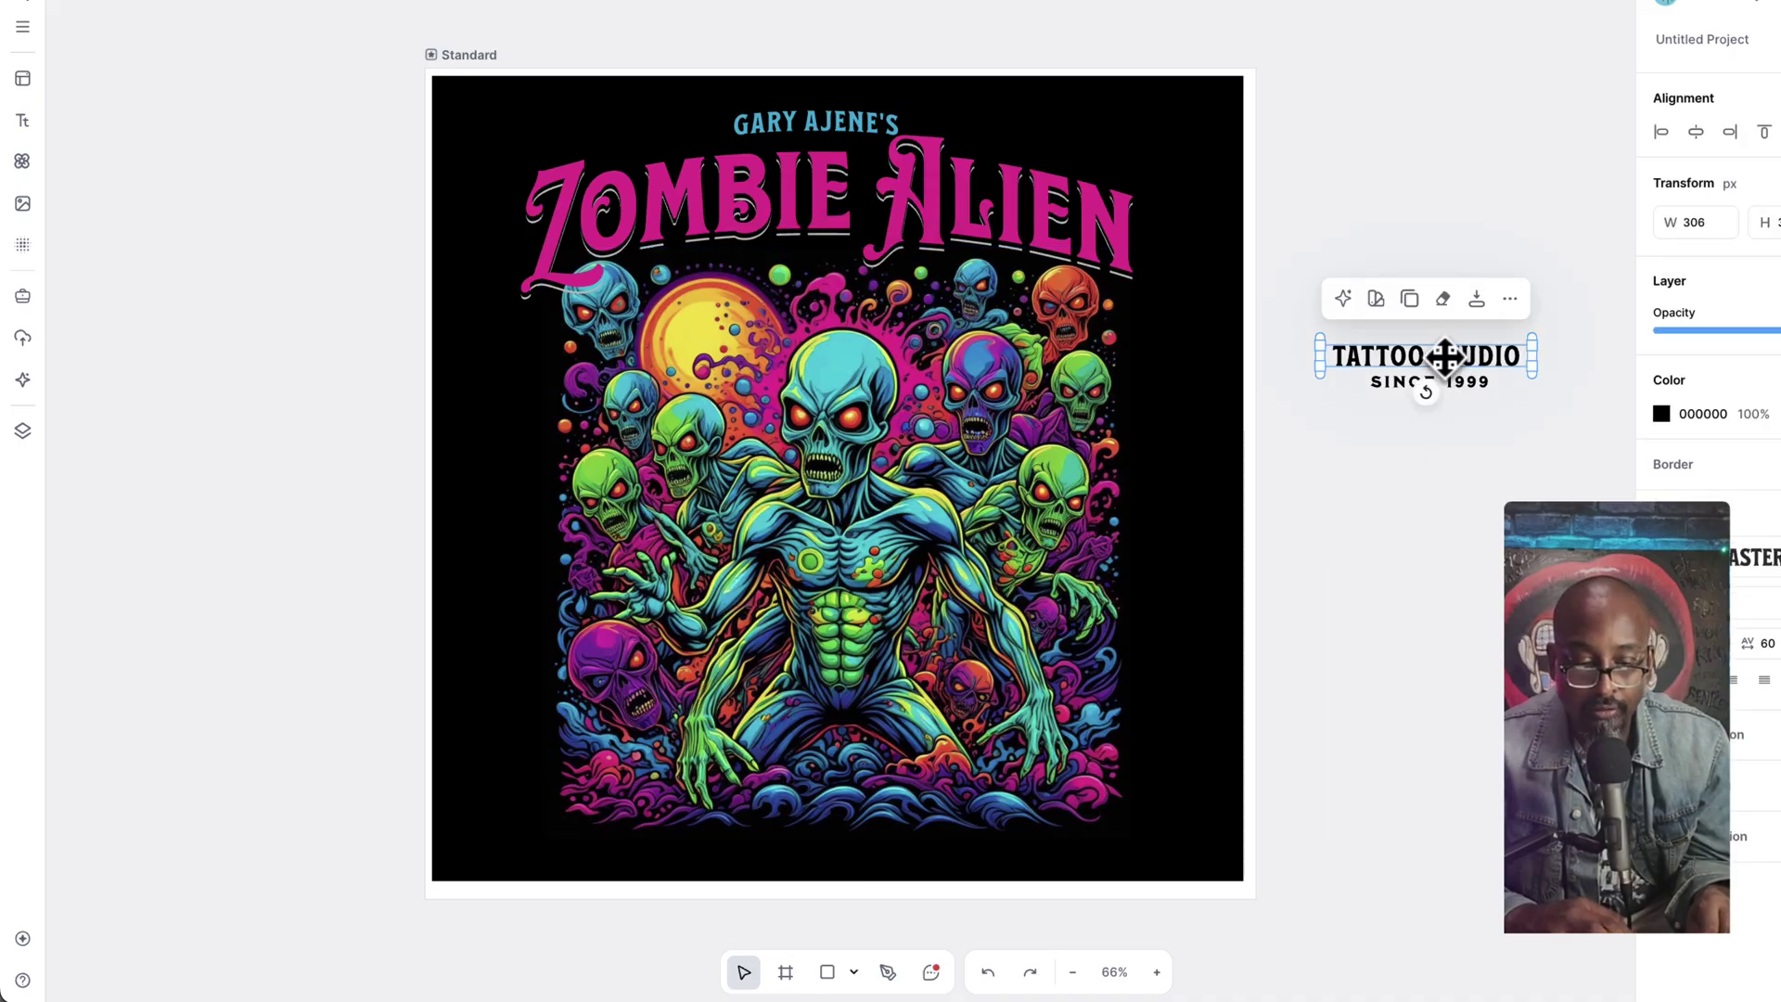
{"action": "double_click", "coordinate": [1423, 354]}
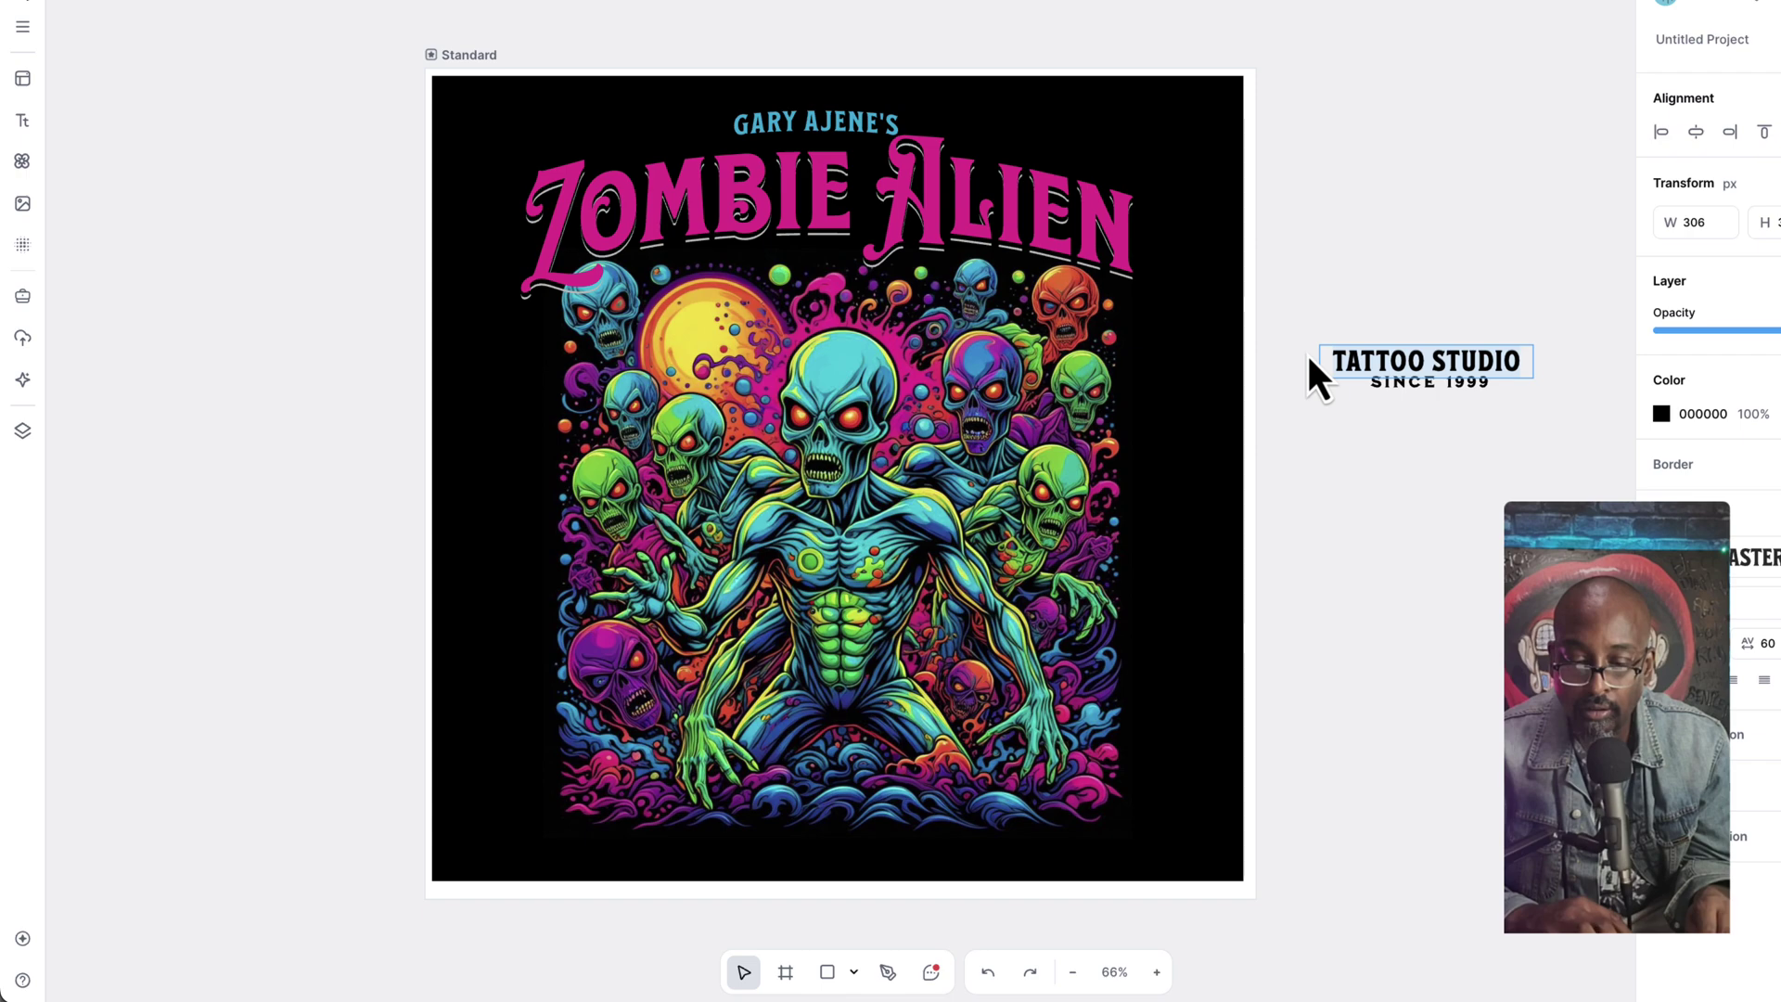
{"action": "key", "text": "ctrl+a"}
{"action": "type", "text": "CLOTHIBG"}
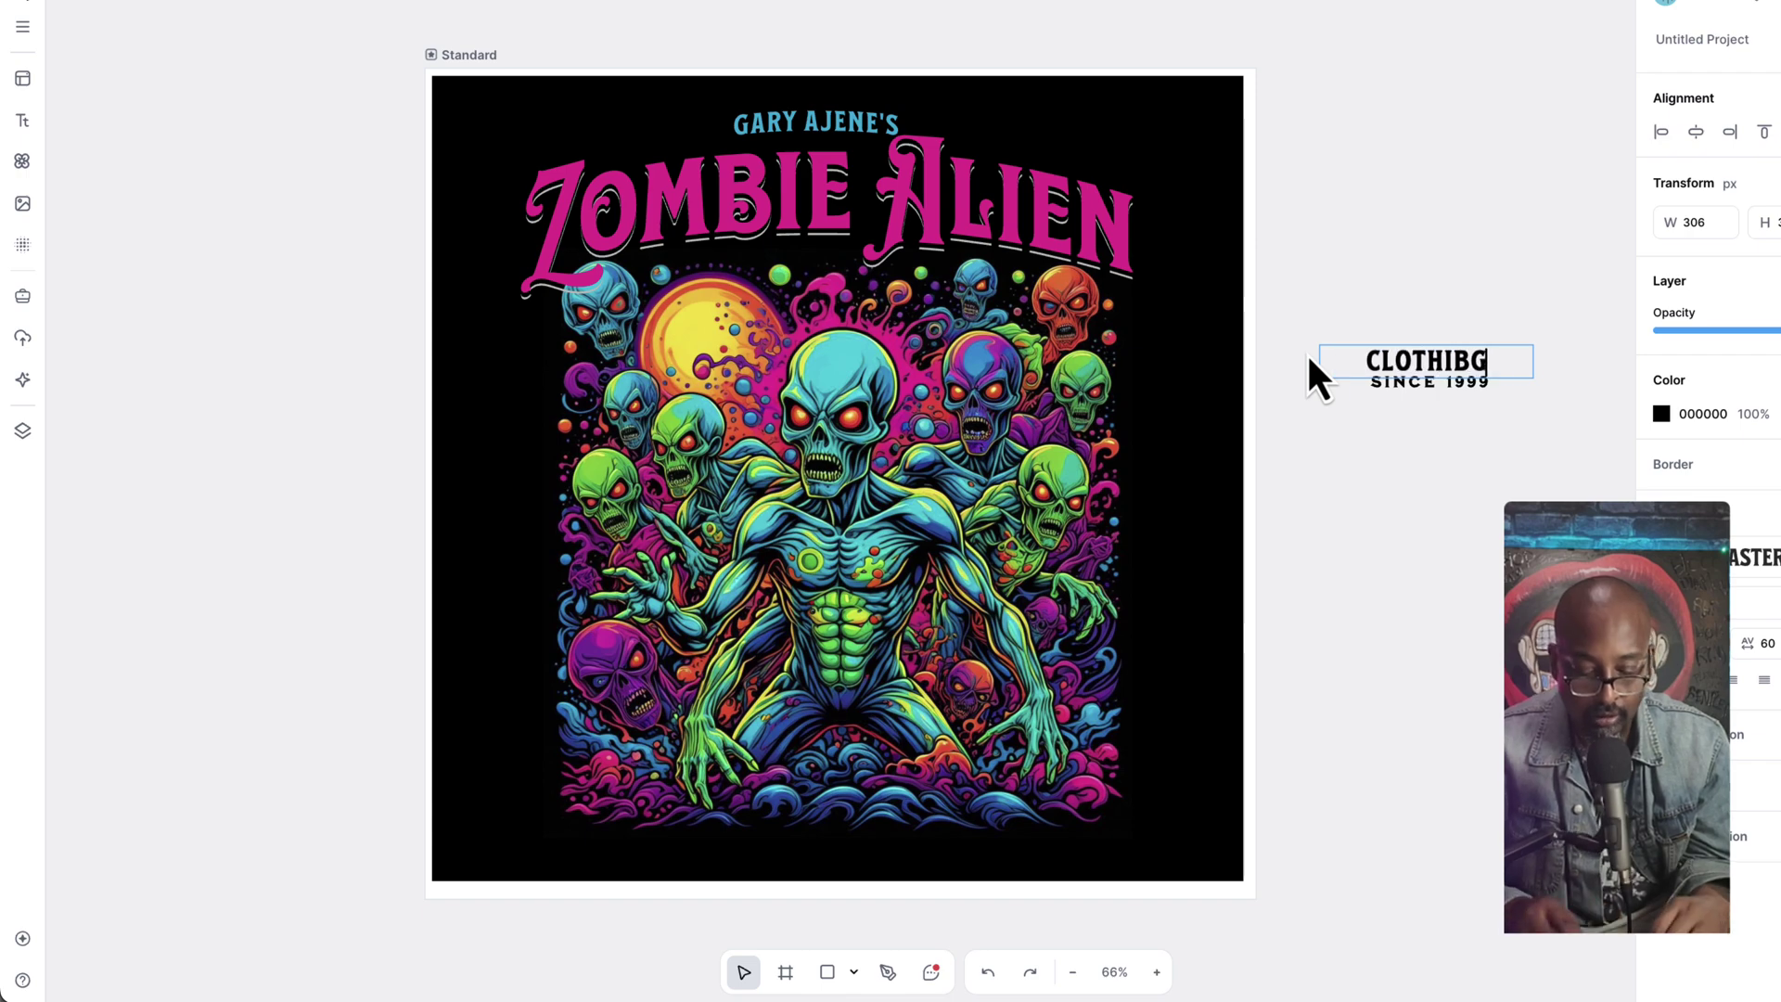
{"action": "key", "text": "BackSpace"}
{"action": "key", "text": "BackSpace"}
{"action": "key", "text": "BackSpace"}
{"action": "type", "text": "ING"}
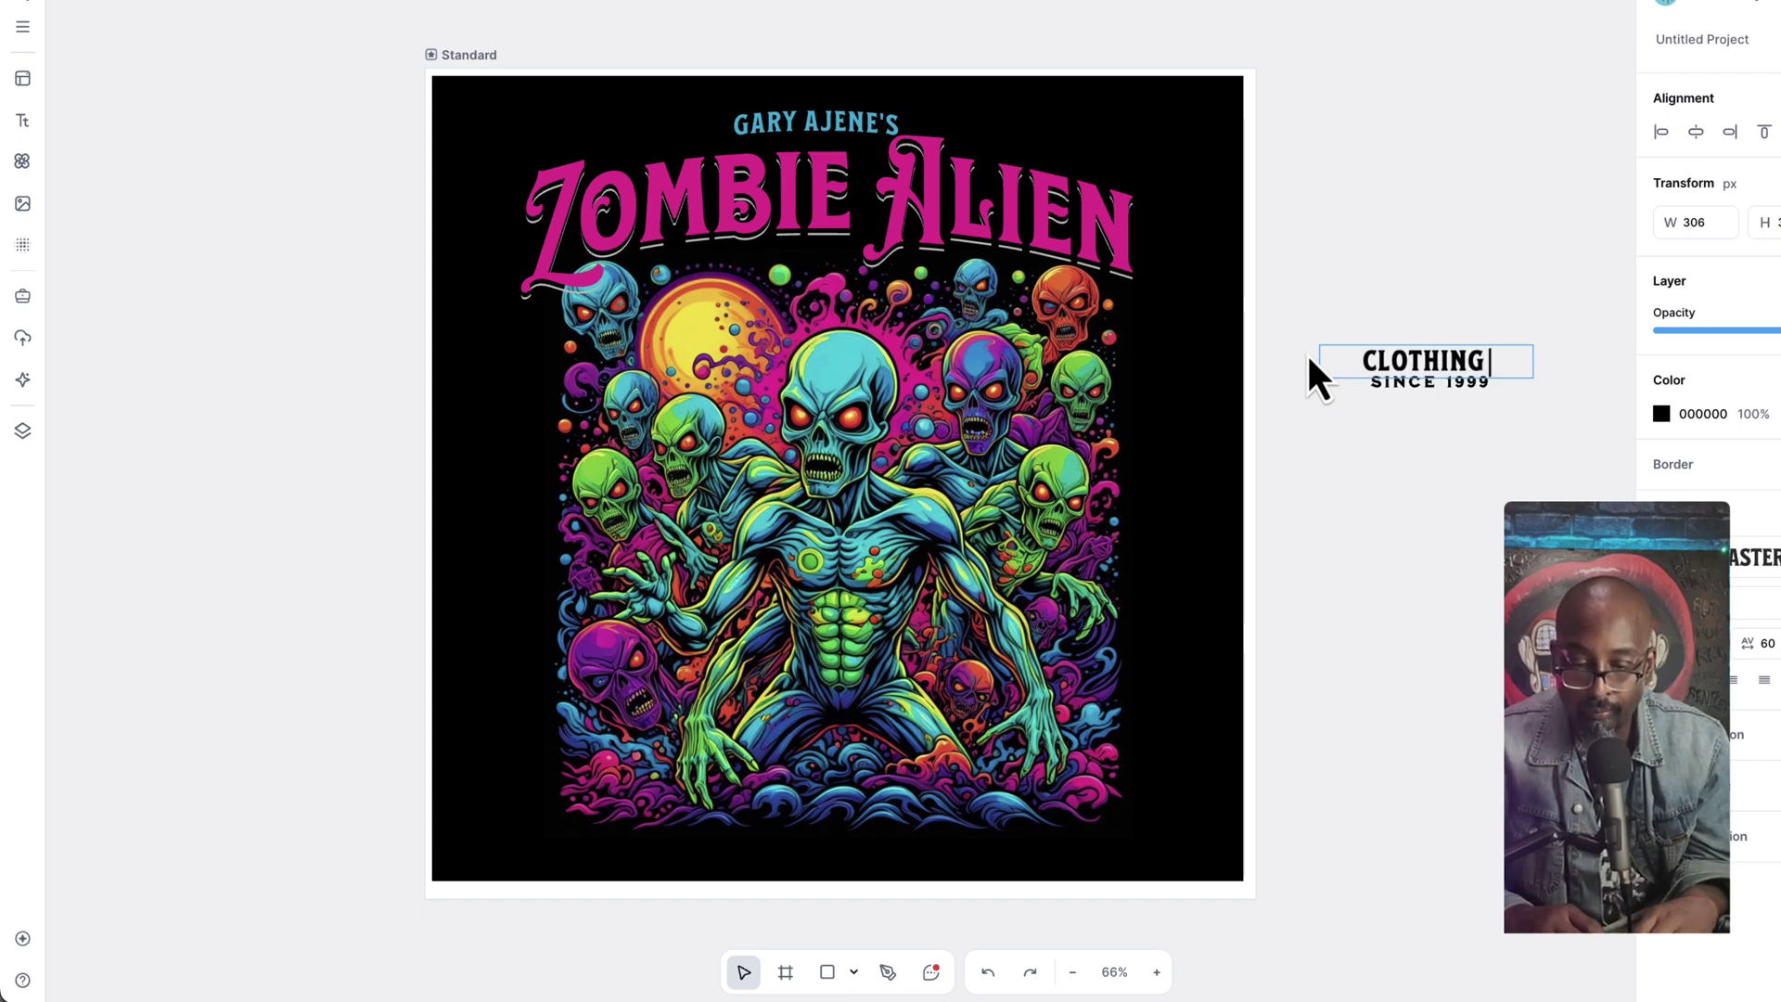
{"action": "type", "text": " CO."}
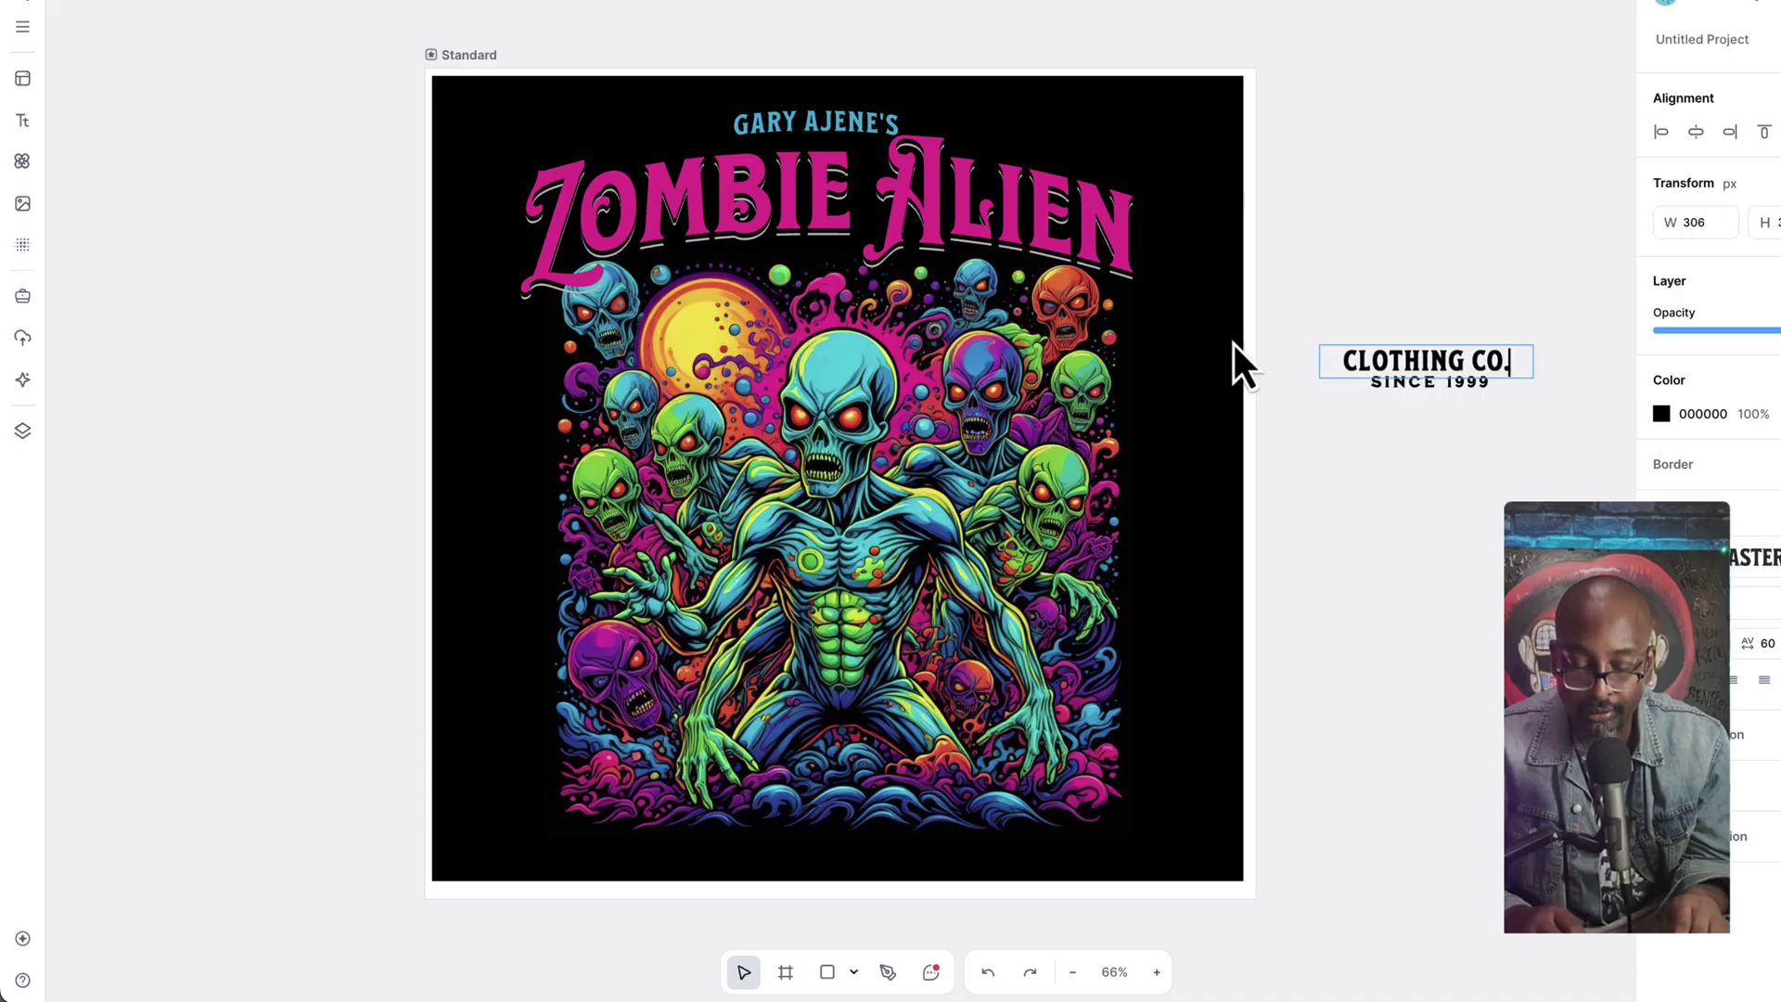
{"action": "key", "text": "Escape"}
{"action": "left_click_drag", "start_coordinate": [1491, 355], "coordinate": [1538, 299]}
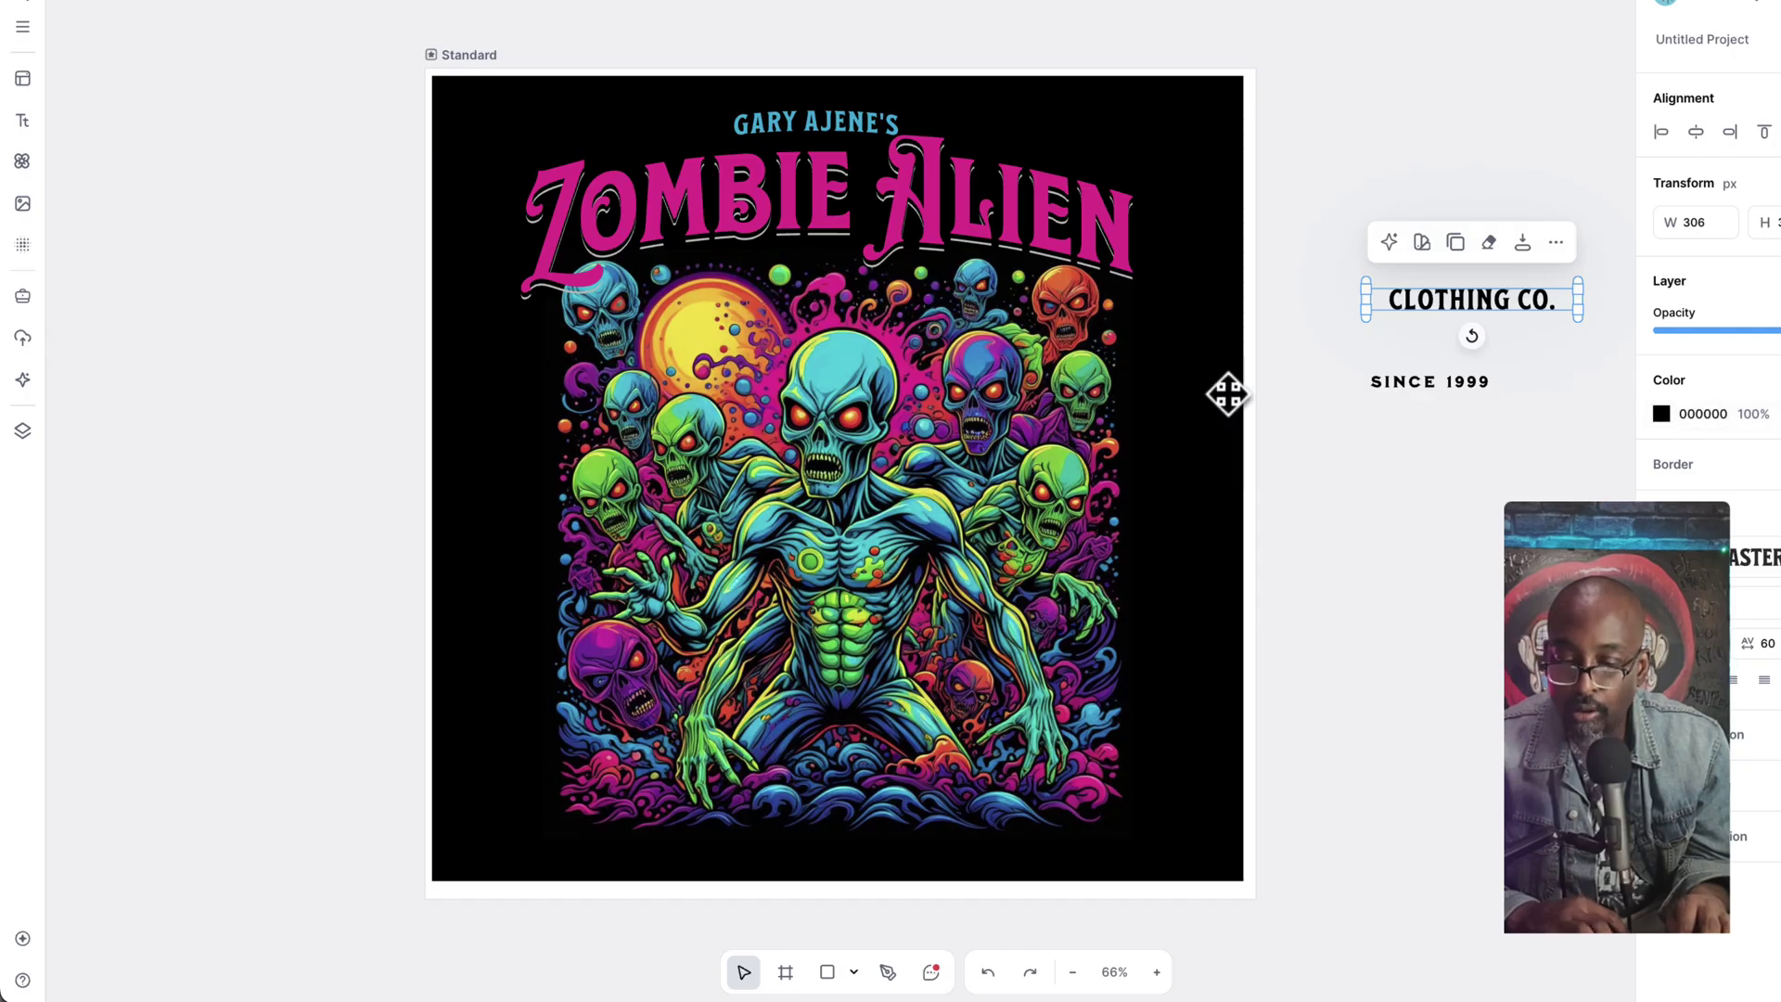
Step: Recolour the "CLOTHING CO." line with the green 7BCC27 sampled from a green skull beside the central zombie and place it below the artwork
{"action": "left_click", "coordinate": [1081, 378]}
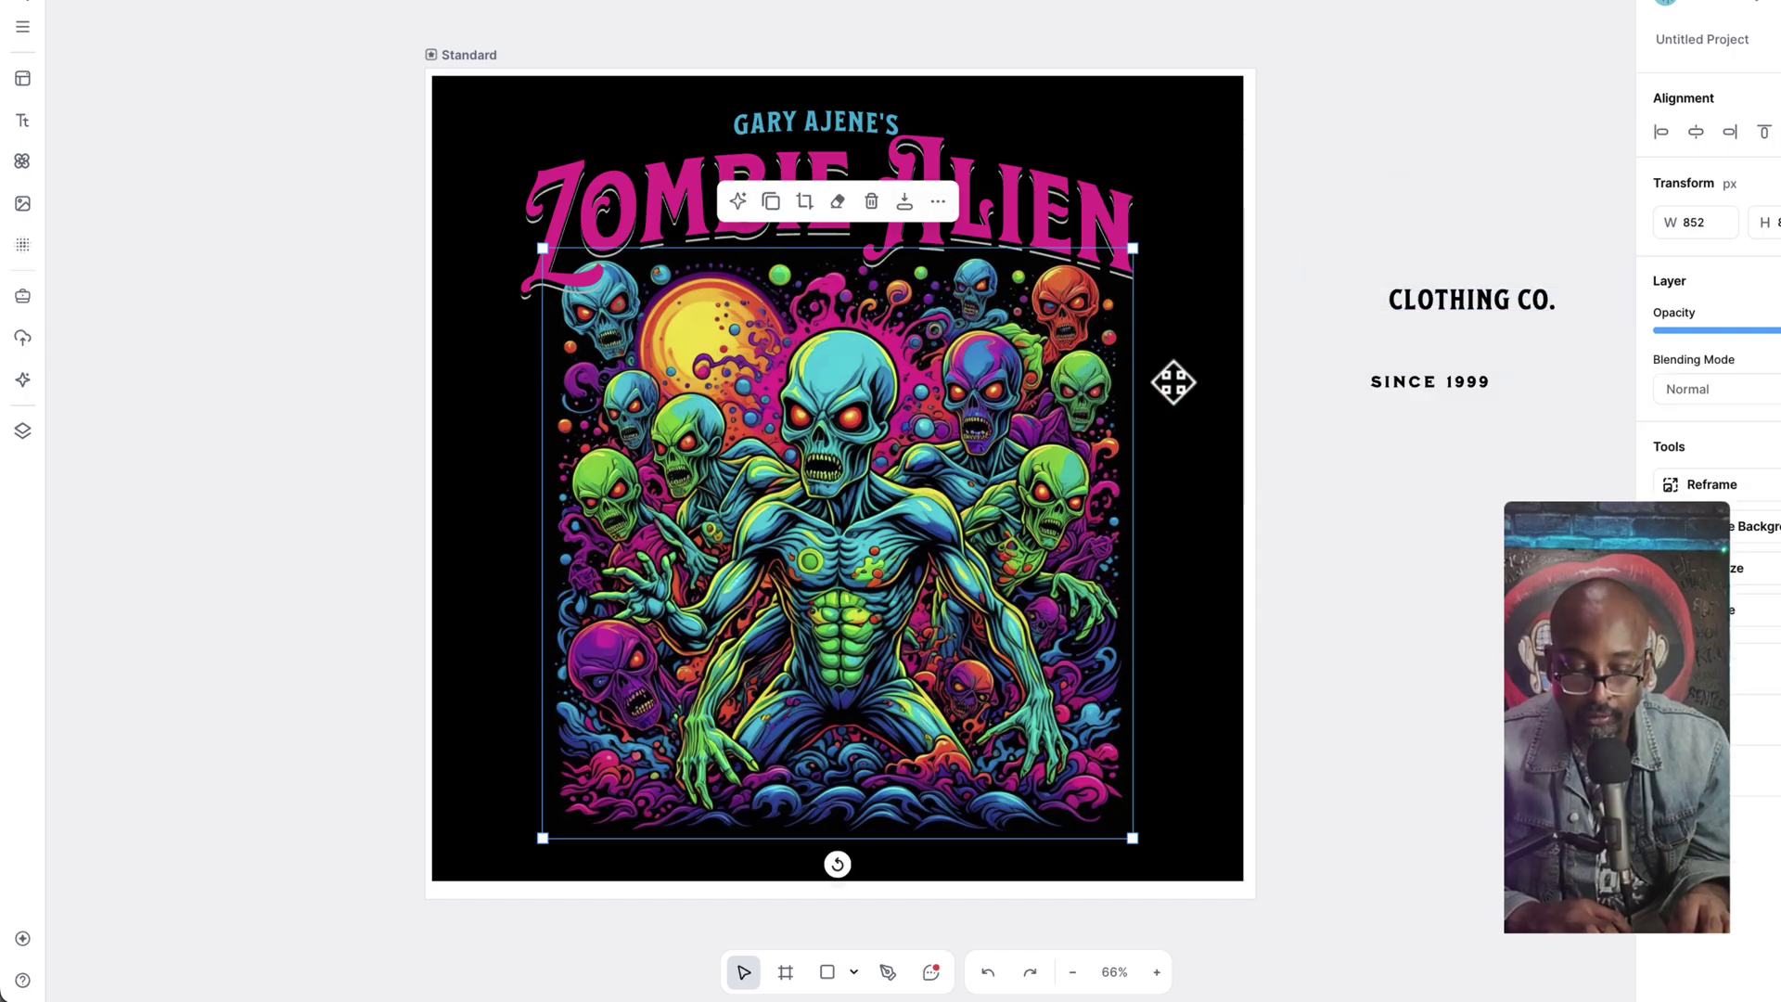
{"action": "left_click", "coordinate": [1397, 308]}
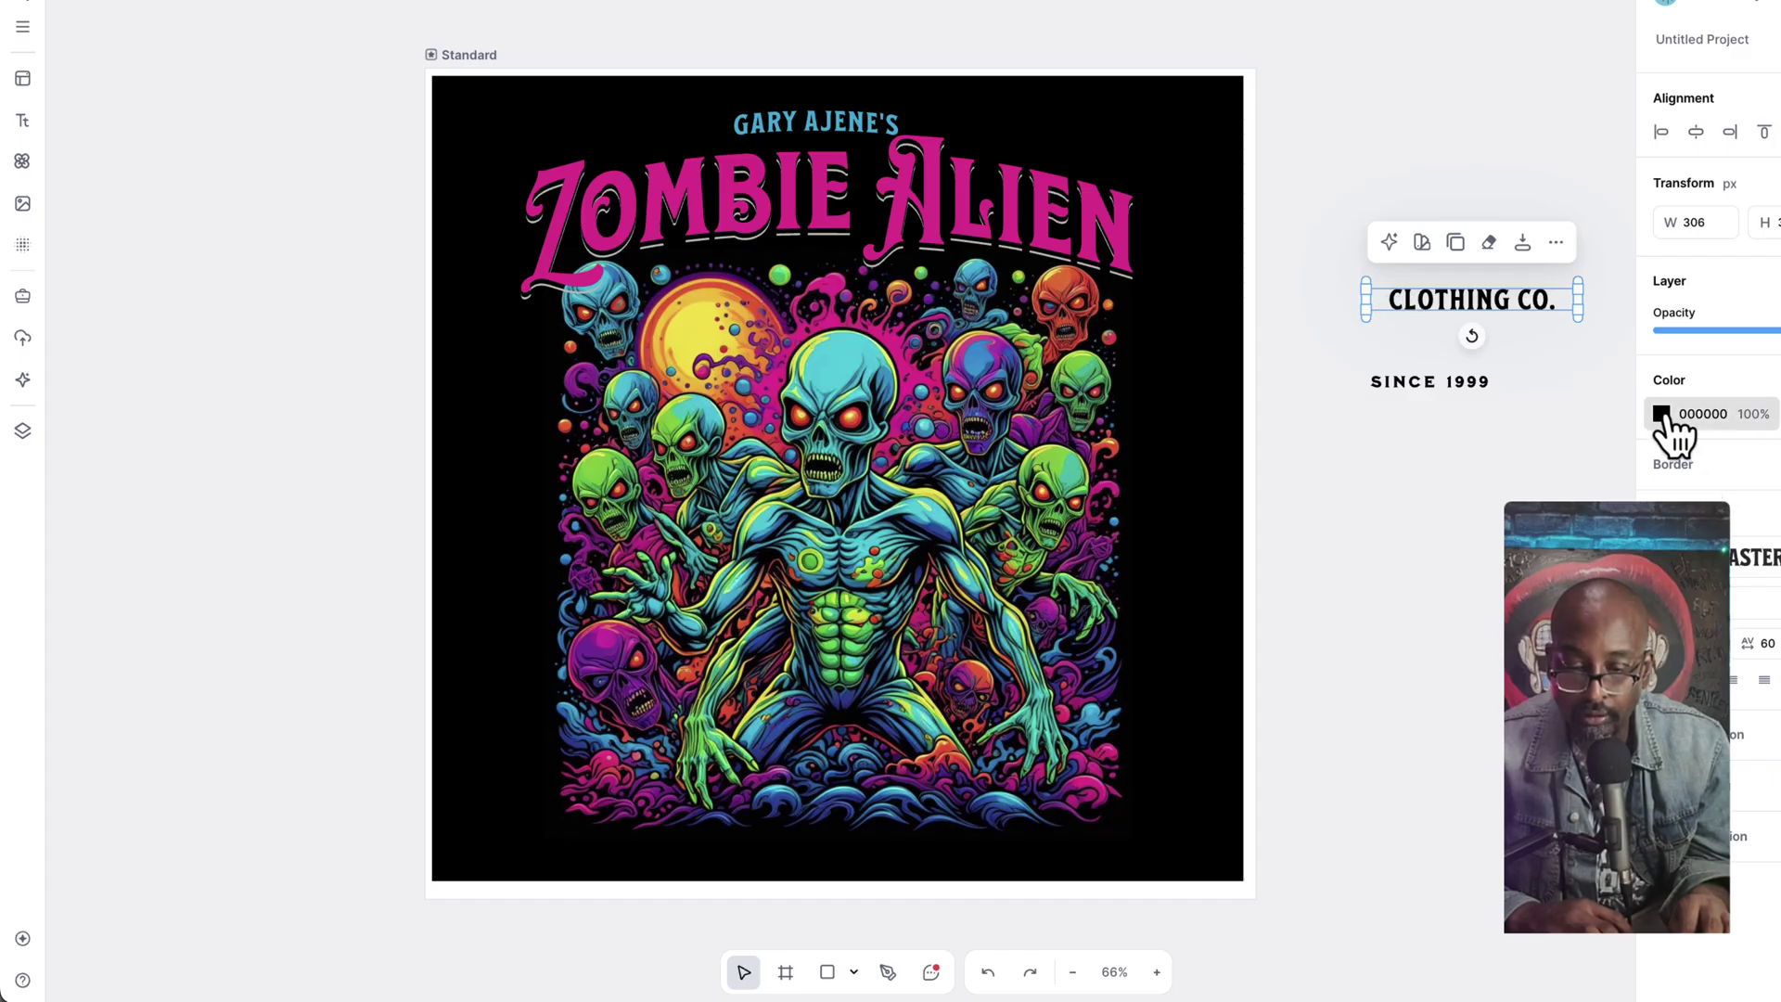
{"action": "left_click", "coordinate": [1661, 414]}
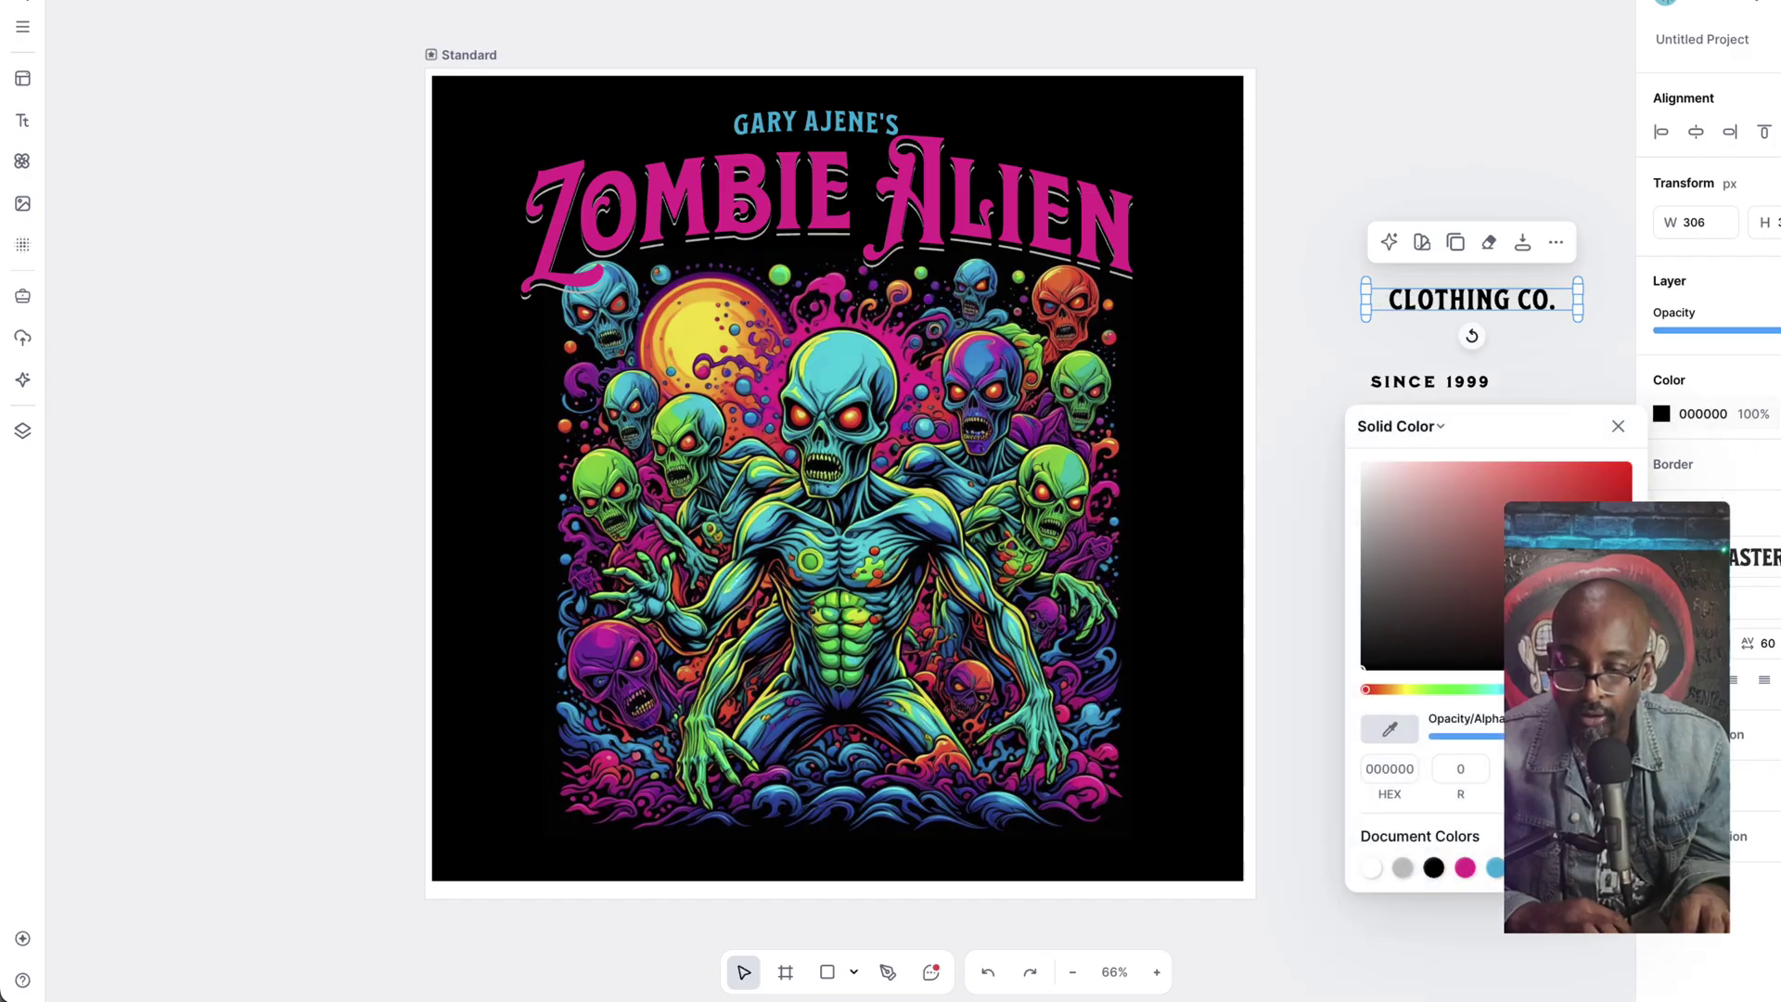
{"action": "left_click", "coordinate": [1060, 455]}
{"action": "left_click_drag", "start_coordinate": [1422, 297], "coordinate": [781, 844]}
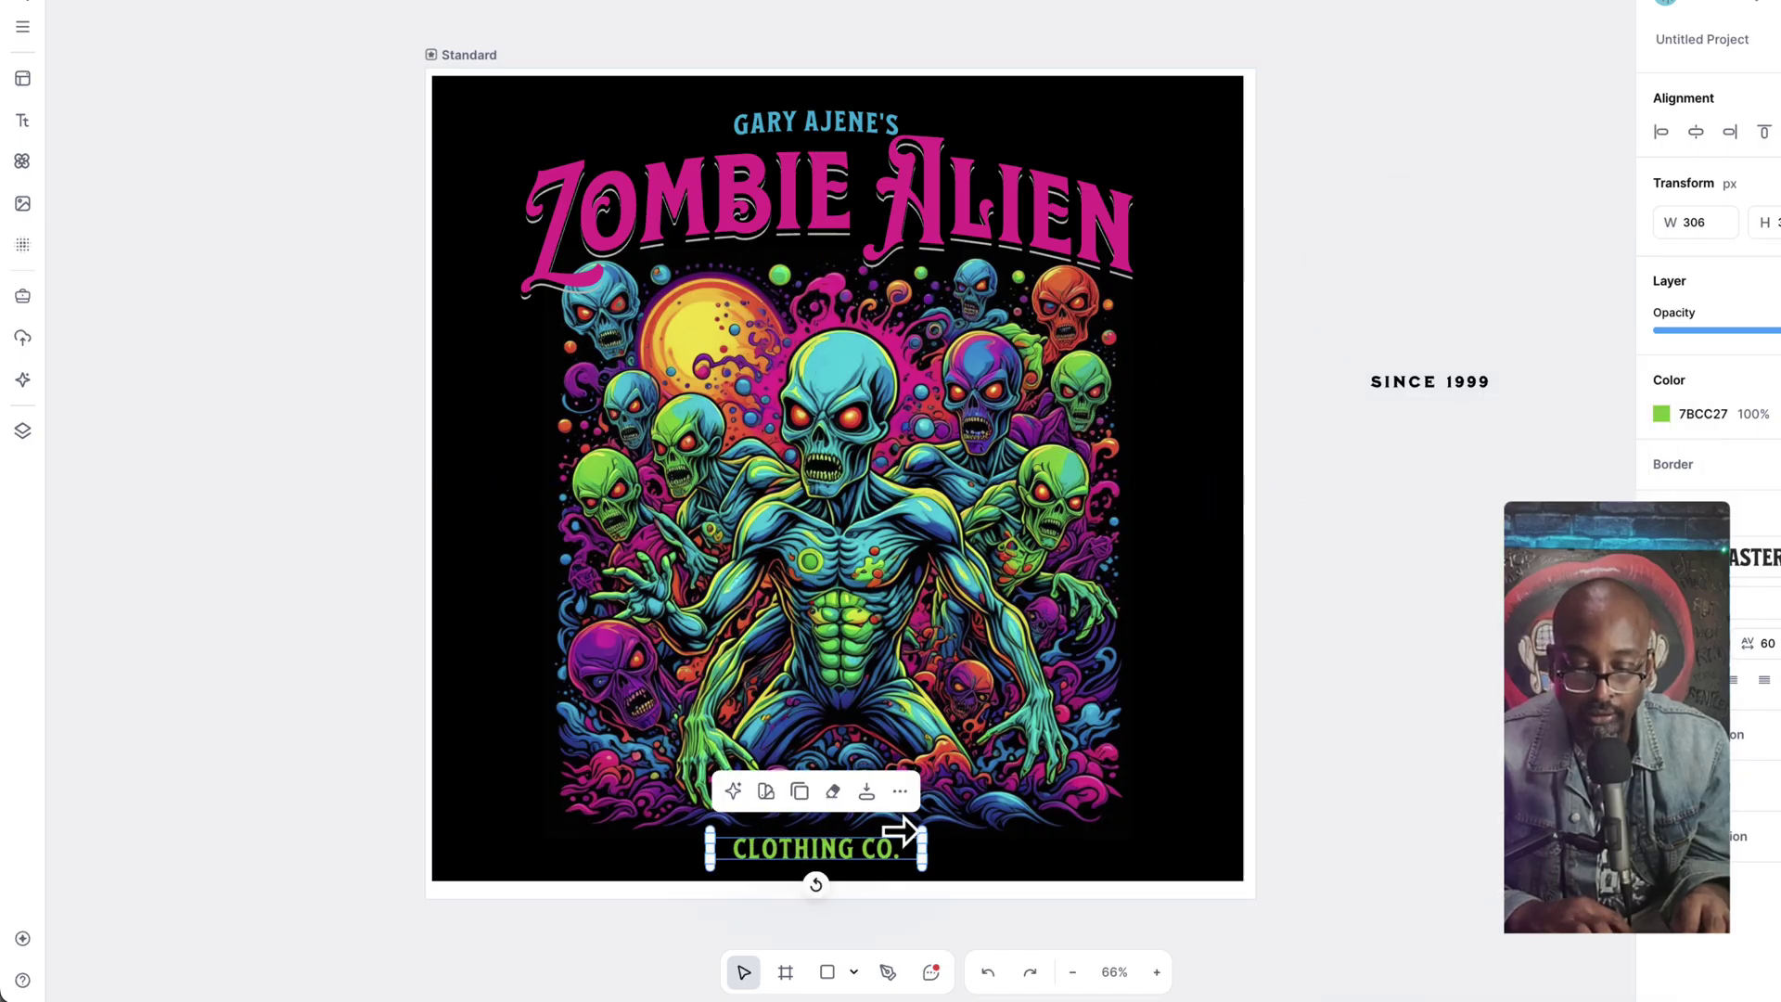
Step: Widen the "CLOTHING CO." text box to about 458 px and enlarge its lettering to nearly fill the box
{"action": "left_click_drag", "start_coordinate": [919, 832], "coordinate": [1029, 778]}
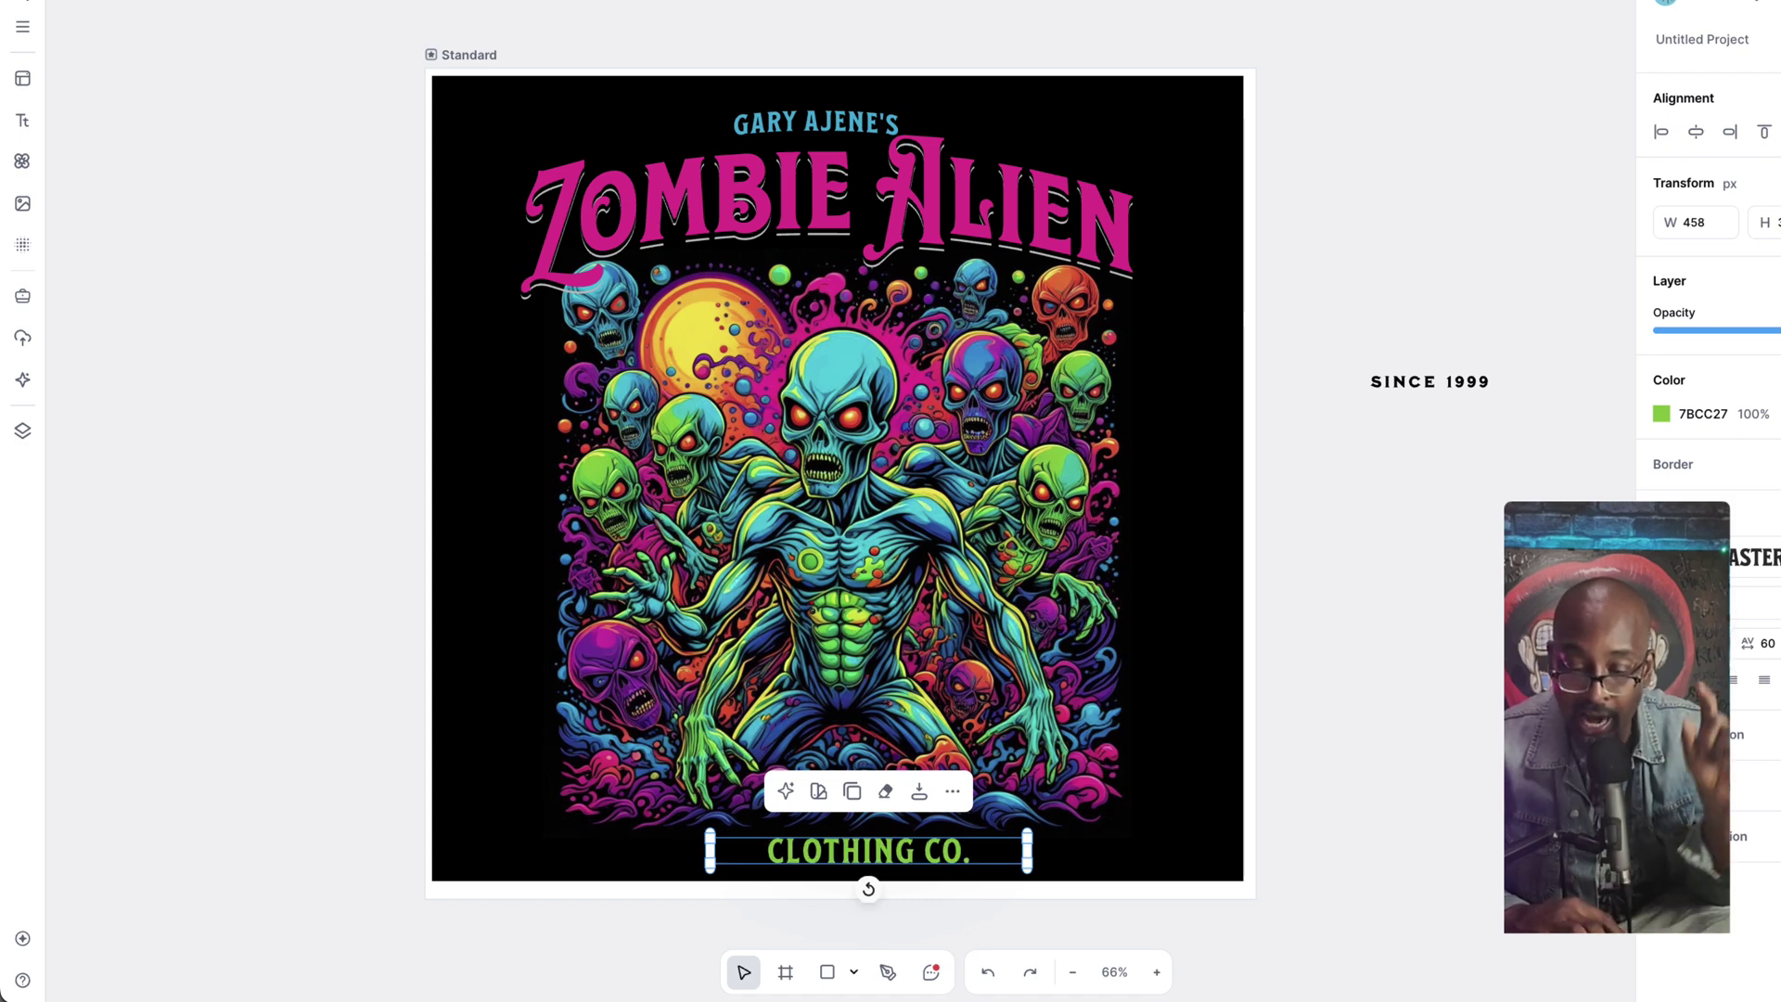
{"action": "key", "text": "Up"}
{"action": "key", "text": "Up"}
{"action": "key", "text": "Up"}
{"action": "key", "text": "Up"}
{"action": "key", "text": "Up"}
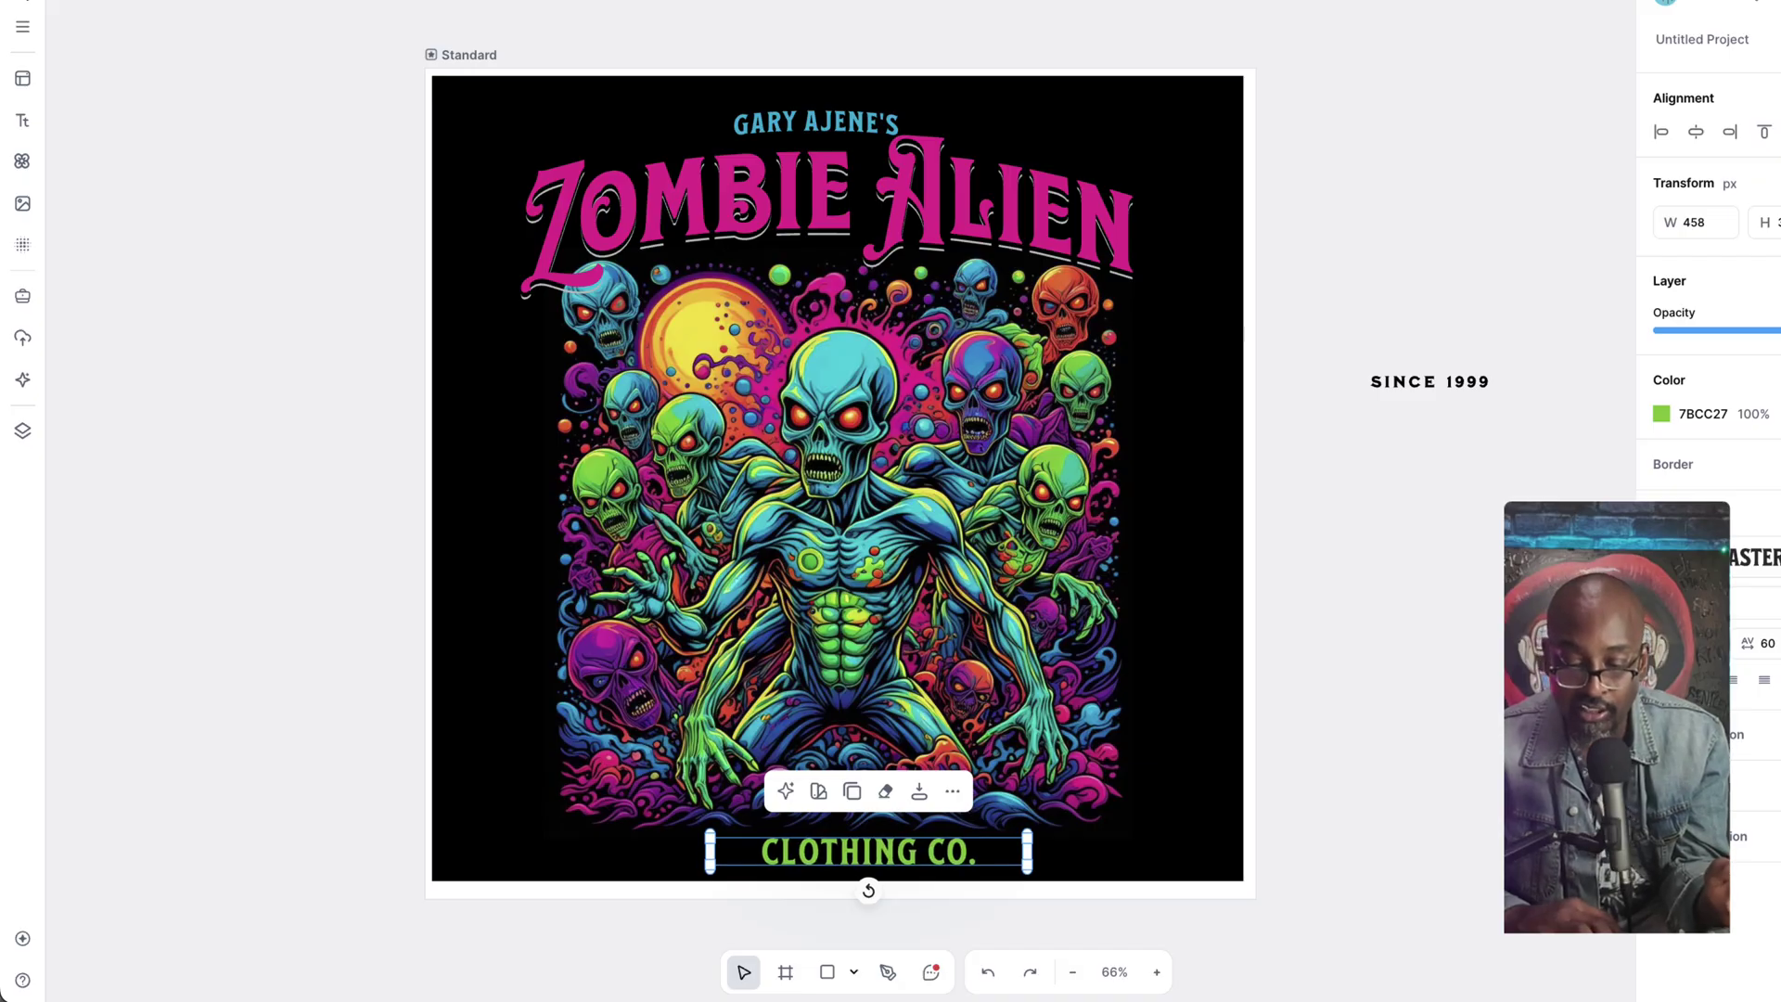
{"action": "key", "text": "Up"}
{"action": "key", "text": "Up"}
{"action": "key", "text": "Up"}
{"action": "key", "text": "Up"}
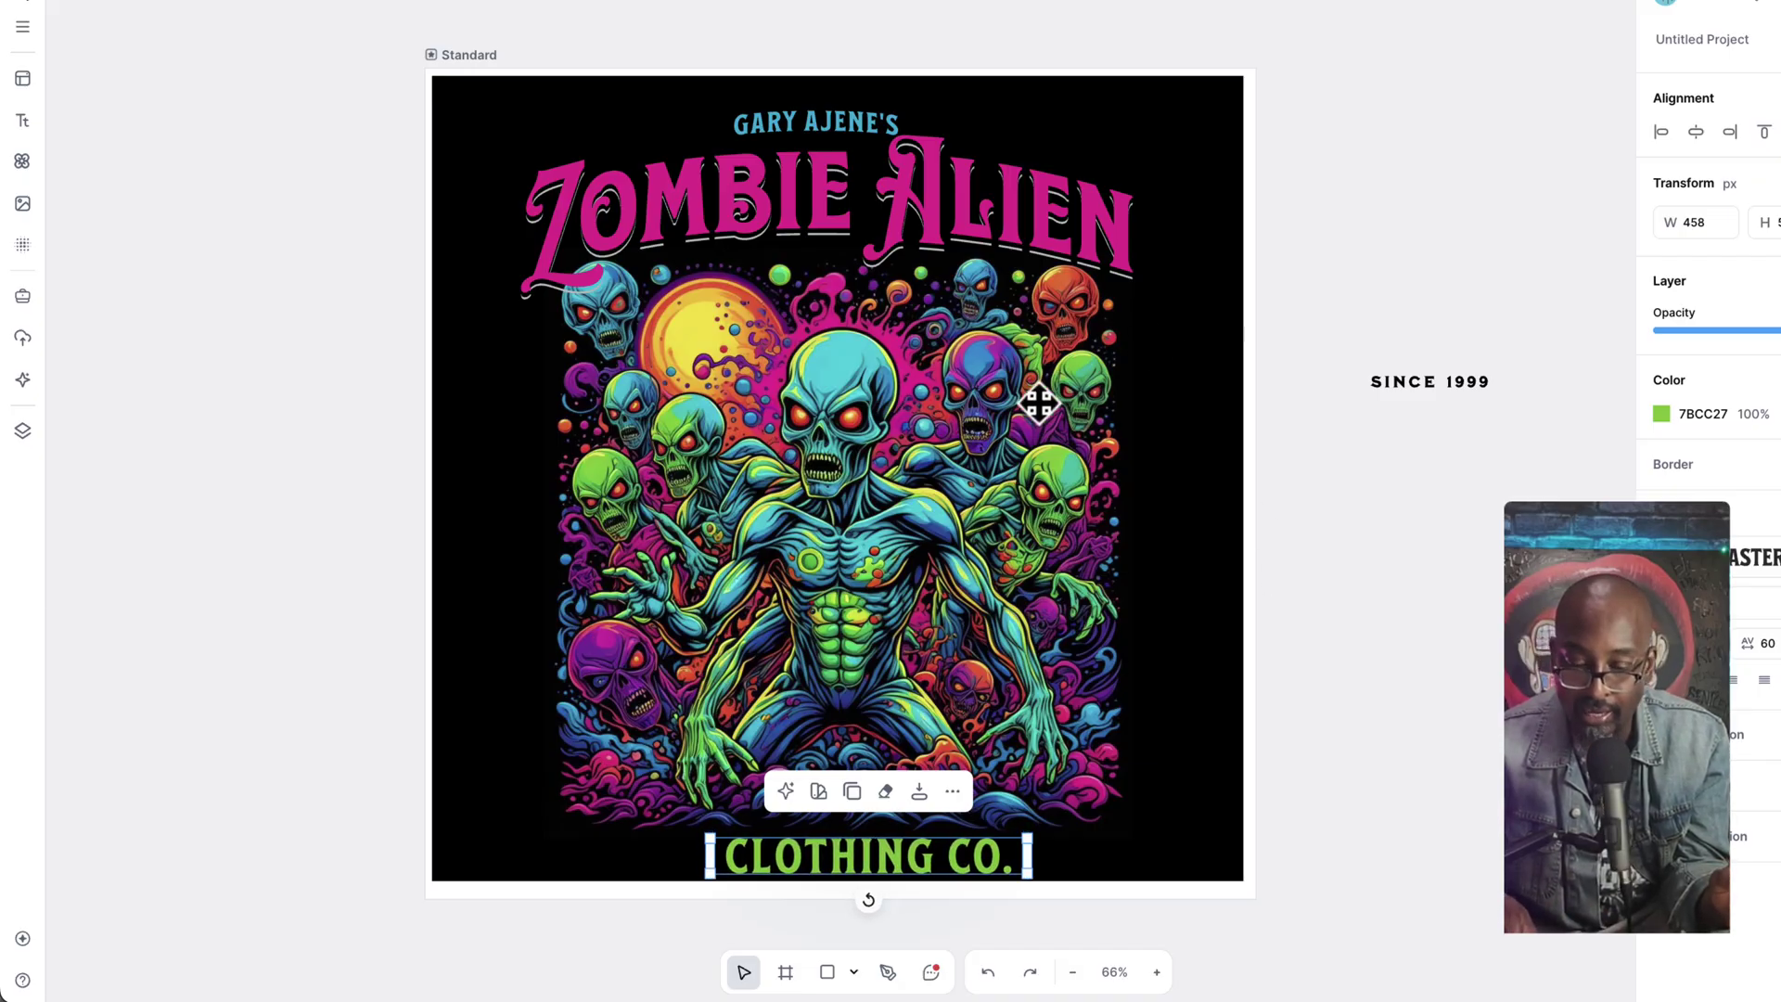
Step: Shift the name line, "Zombie Alien" title, zombie artwork and "CLOTHING CO." line upward, centring "CLOTHING CO." under the artwork
{"action": "left_click", "coordinate": [1026, 199]}
{"action": "left_click", "coordinate": [881, 117]}
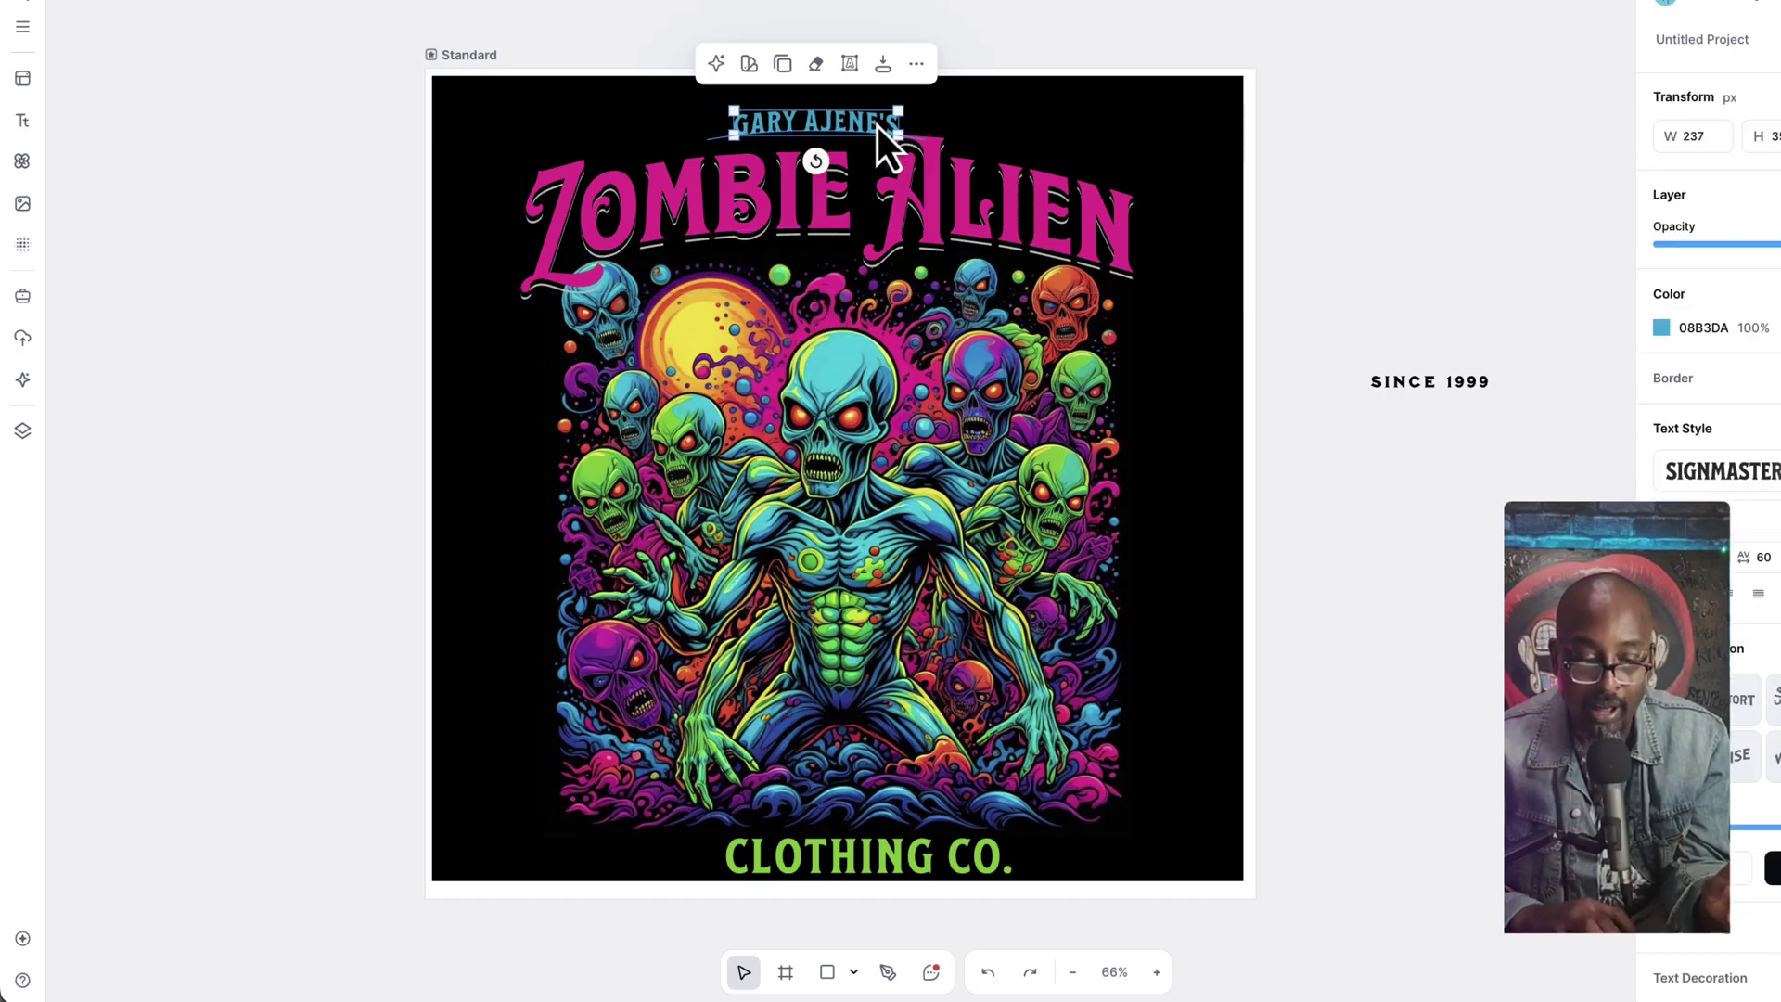
{"action": "left_click_drag", "start_coordinate": [878, 126], "coordinate": [887, 102]}
{"action": "double_click", "coordinate": [901, 172]}
{"action": "key", "text": "Escape"}
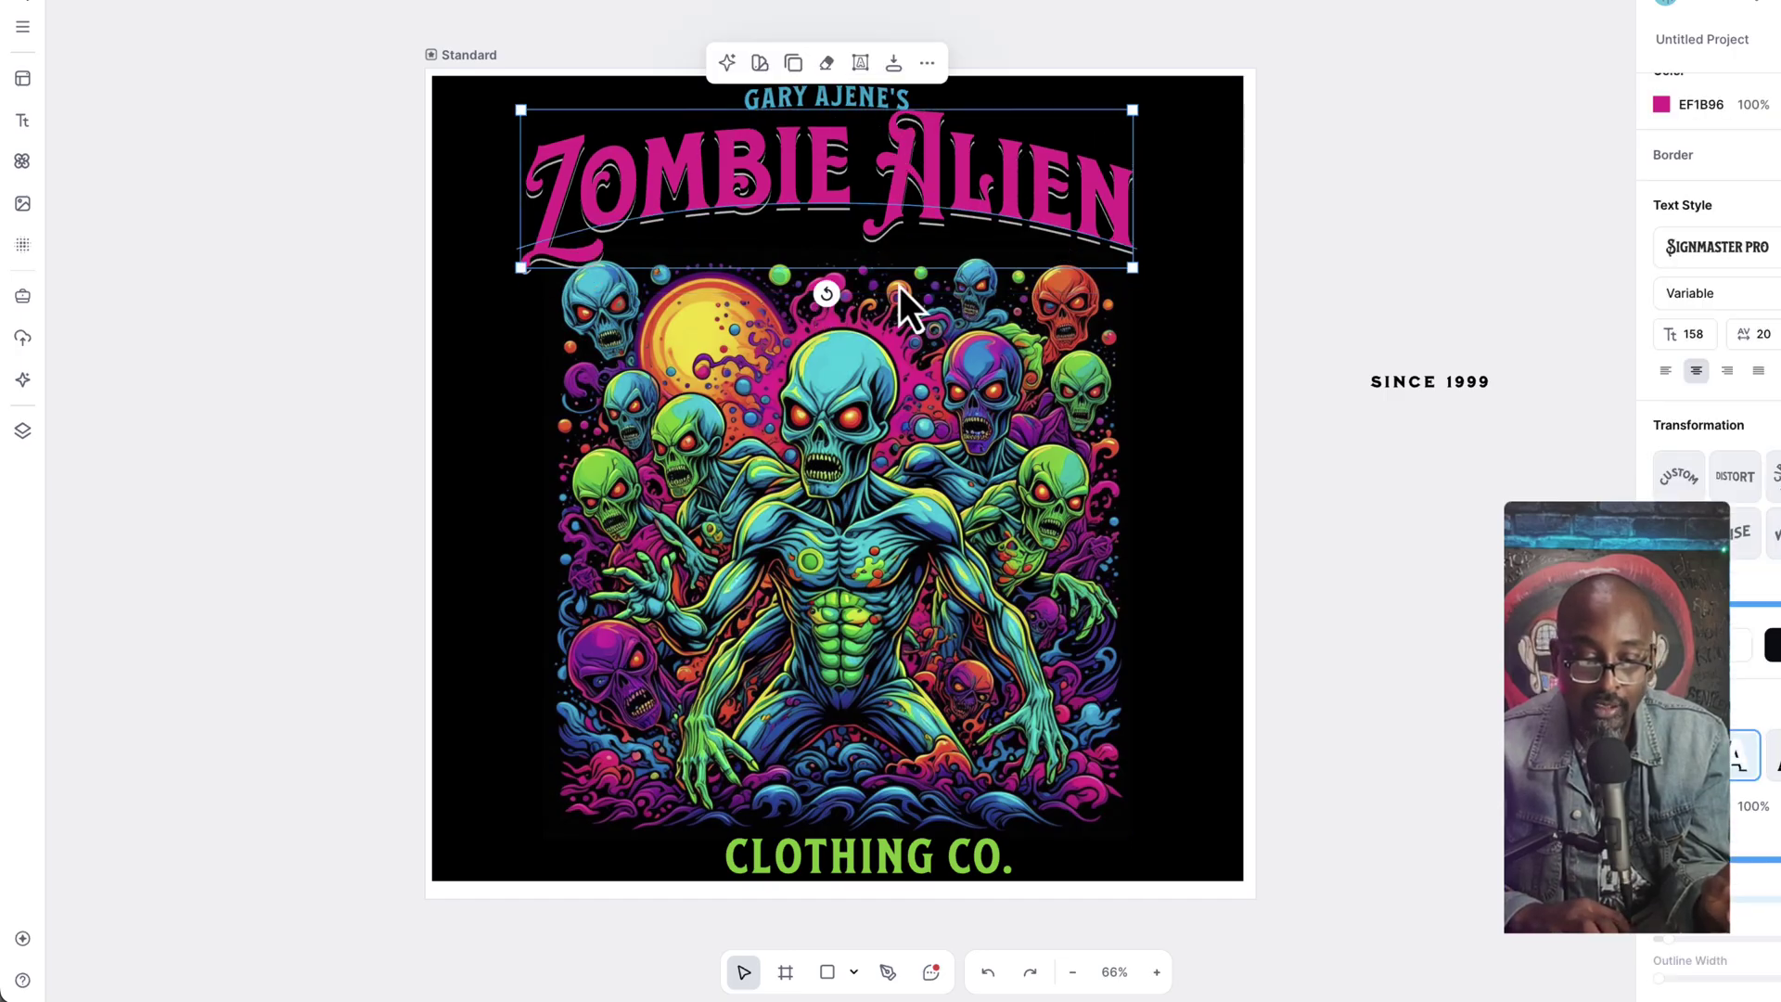
{"action": "left_click", "coordinate": [905, 306]}
{"action": "left_click_drag", "start_coordinate": [920, 863], "coordinate": [895, 846]}
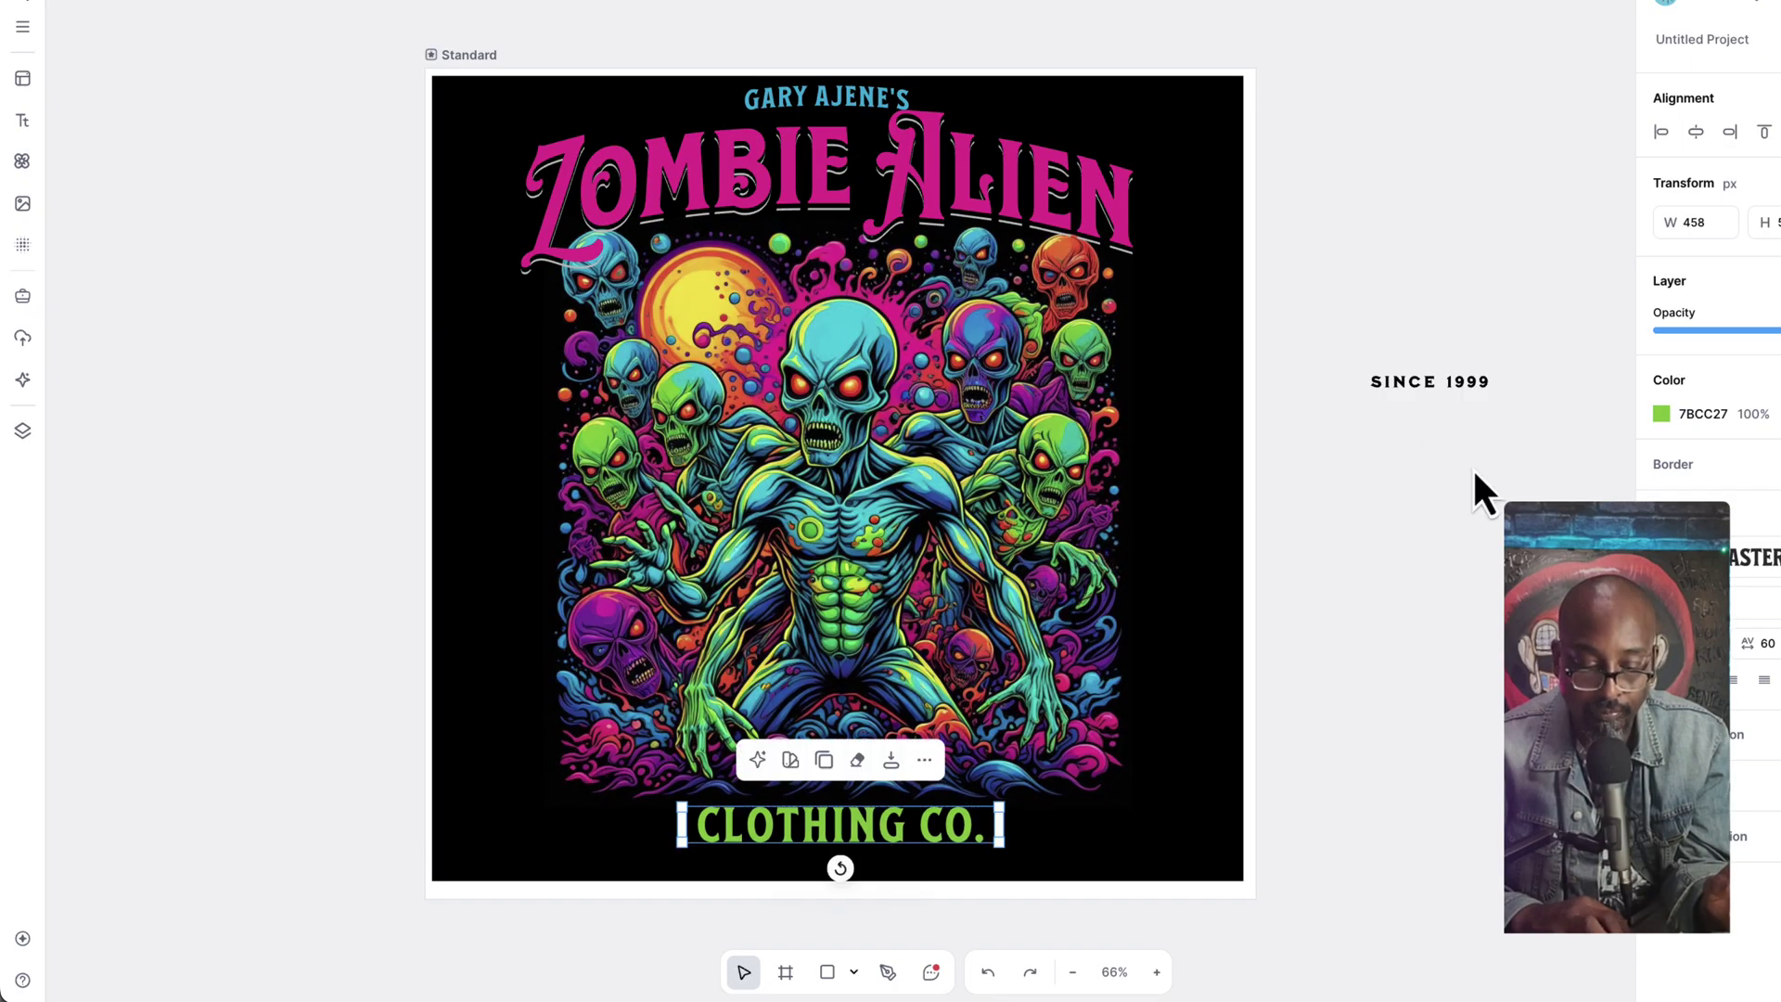
Step: Recolour the "Since 1999" line with the blue 07ACCD sampled from the waves and centre it beneath "CLOTHING CO."
{"action": "left_click", "coordinate": [1438, 386]}
{"action": "double_click", "coordinate": [1450, 383]}
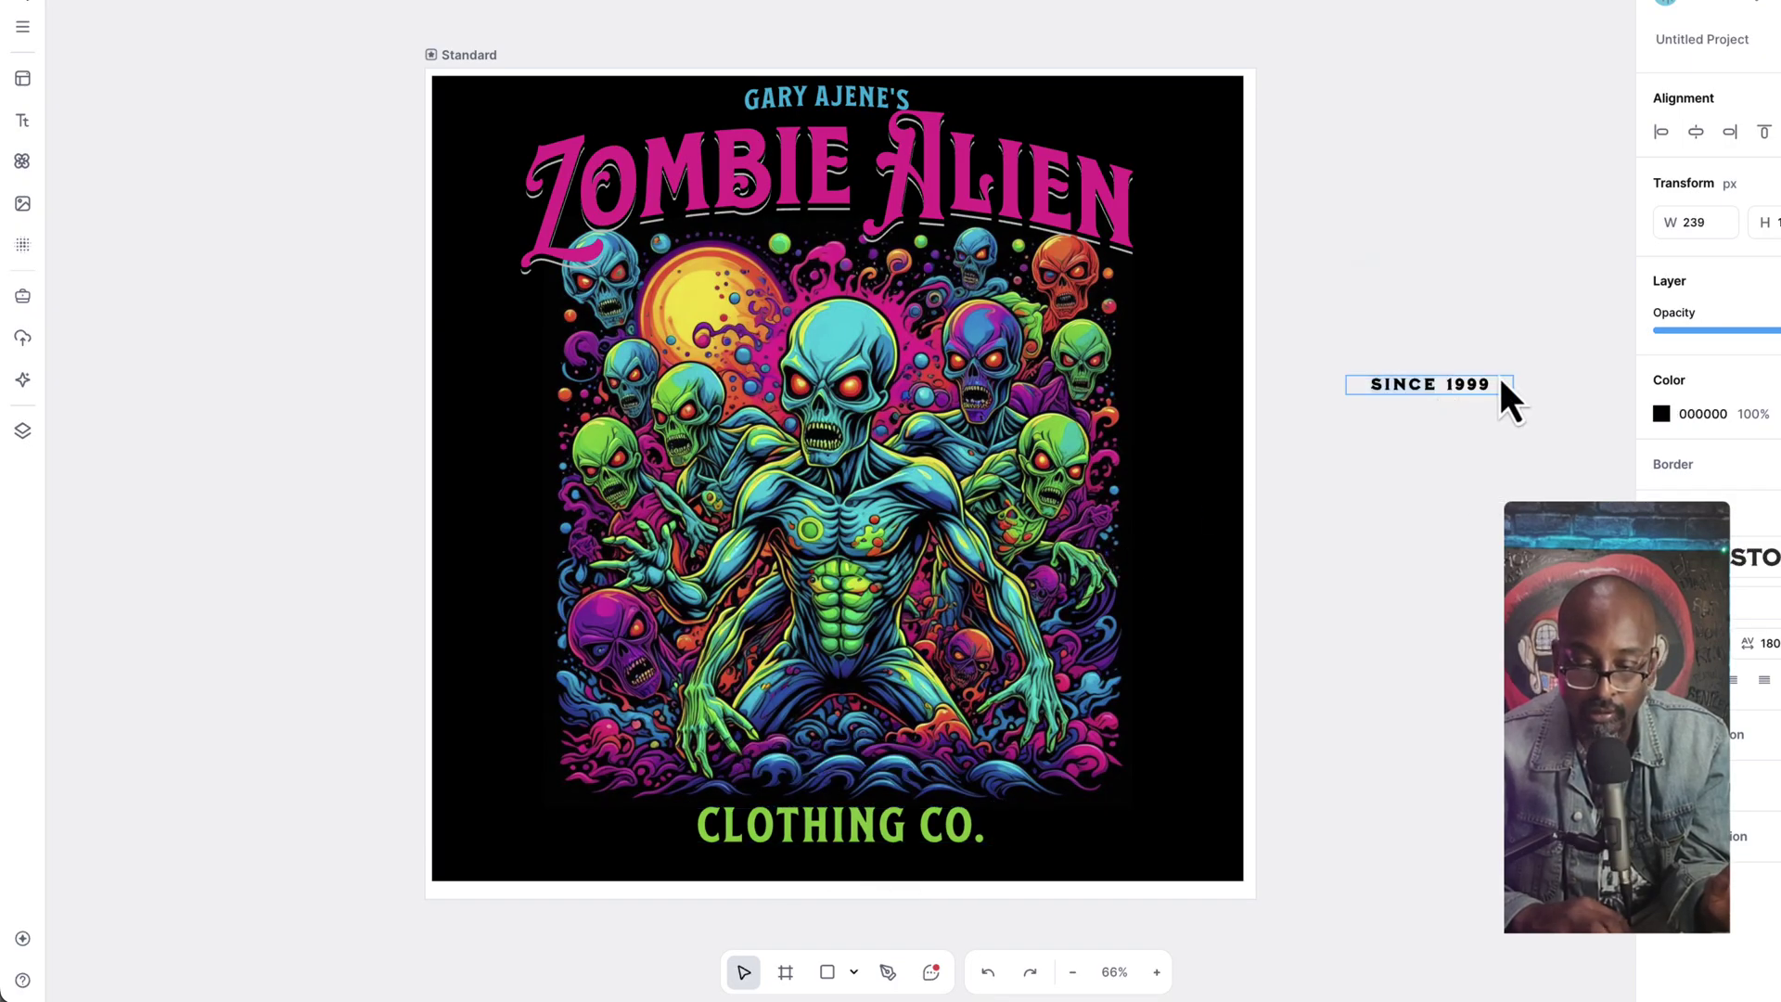
{"action": "key", "text": "Escape"}
{"action": "left_click_drag", "start_coordinate": [1480, 387], "coordinate": [1435, 408]}
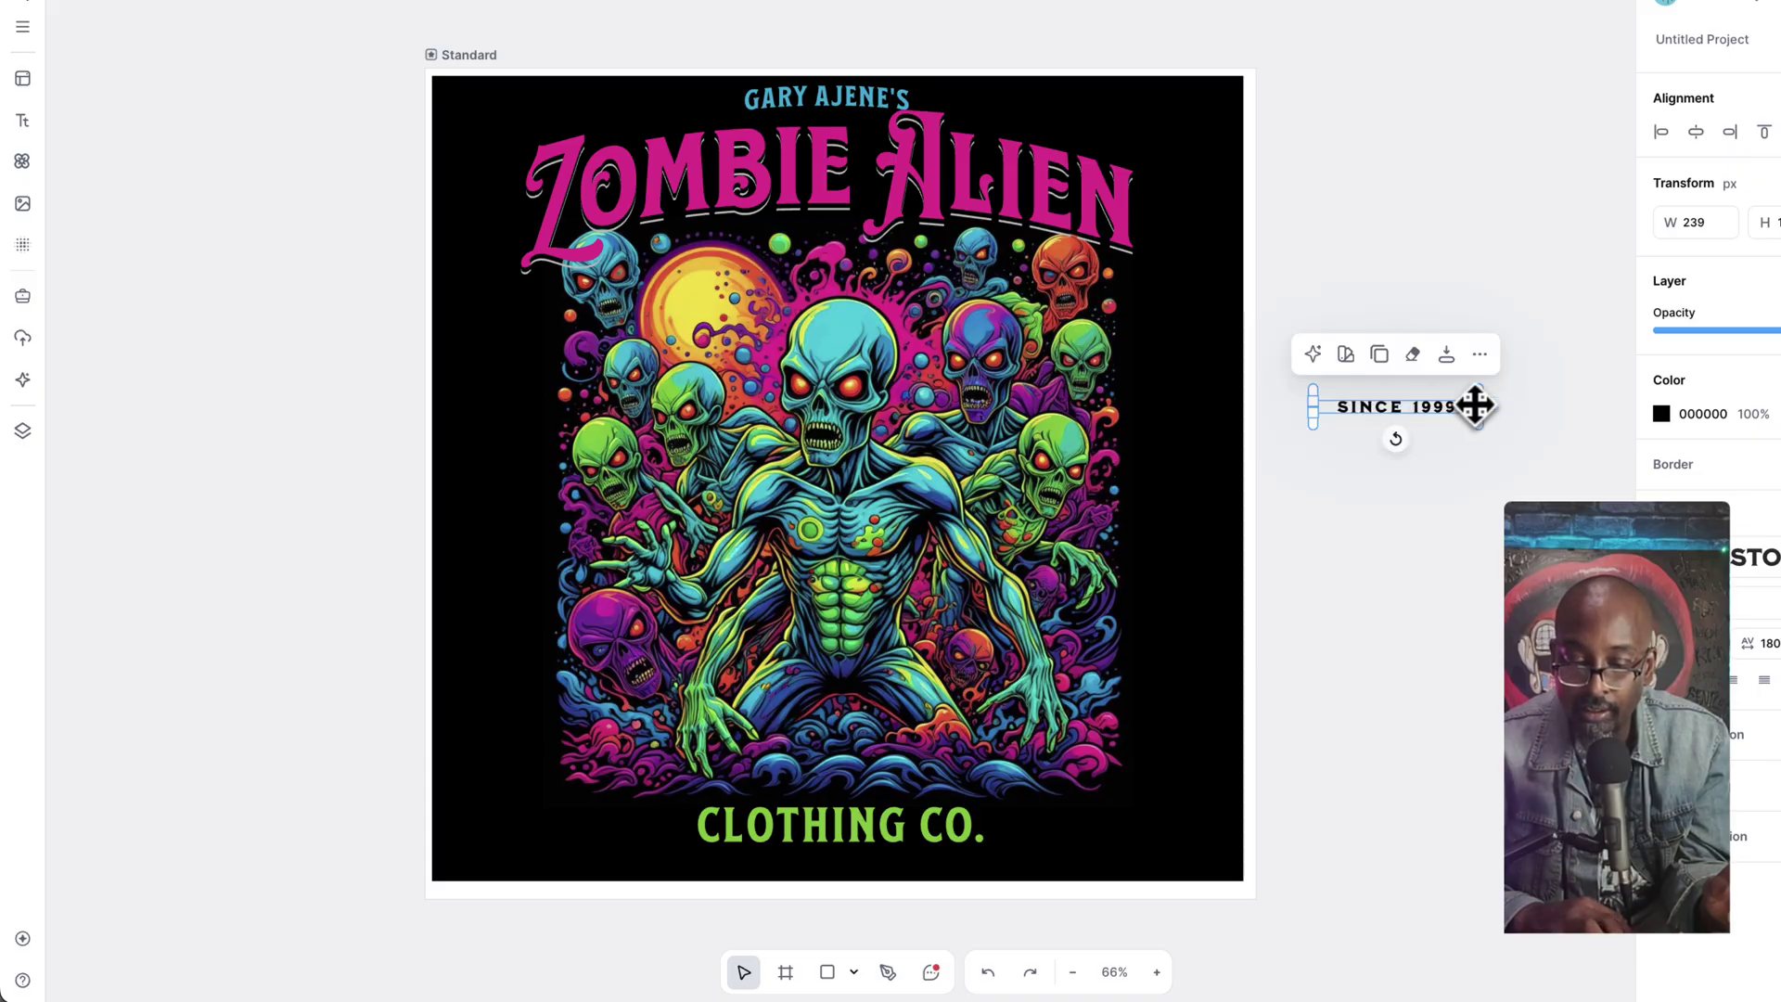
{"action": "left_click", "coordinate": [1662, 416]}
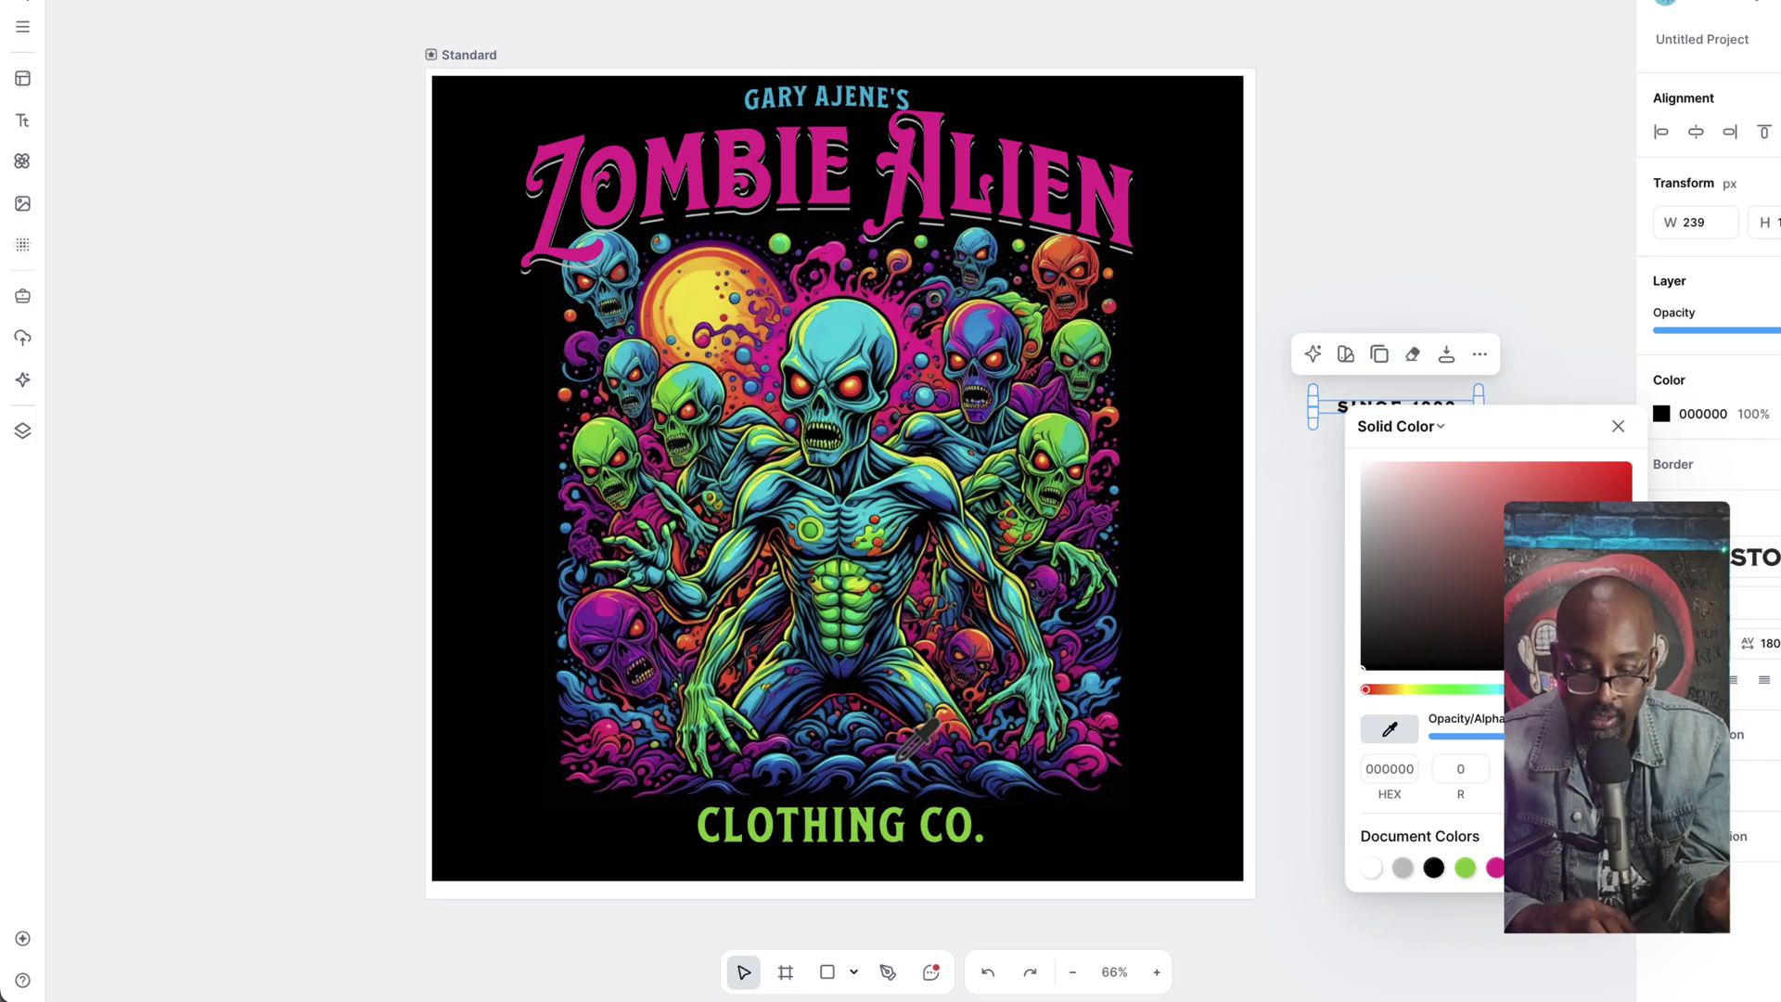
{"action": "left_click", "coordinate": [898, 759]}
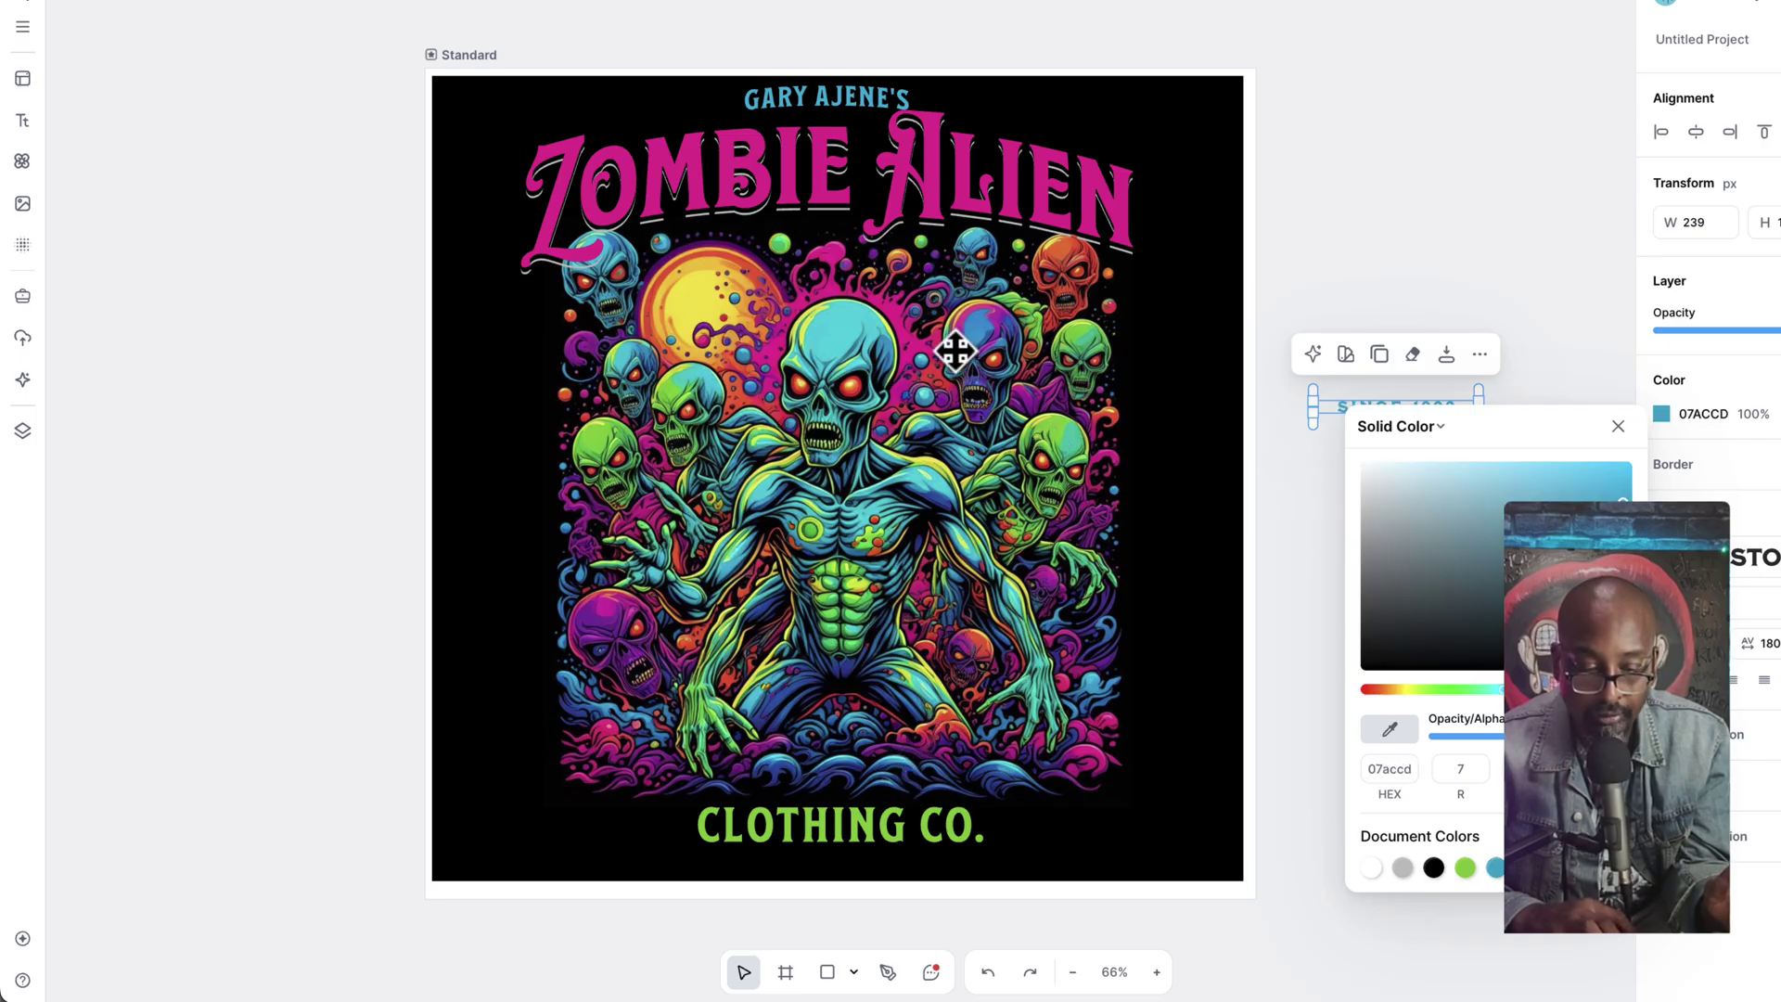
{"action": "left_click", "coordinate": [995, 311]}
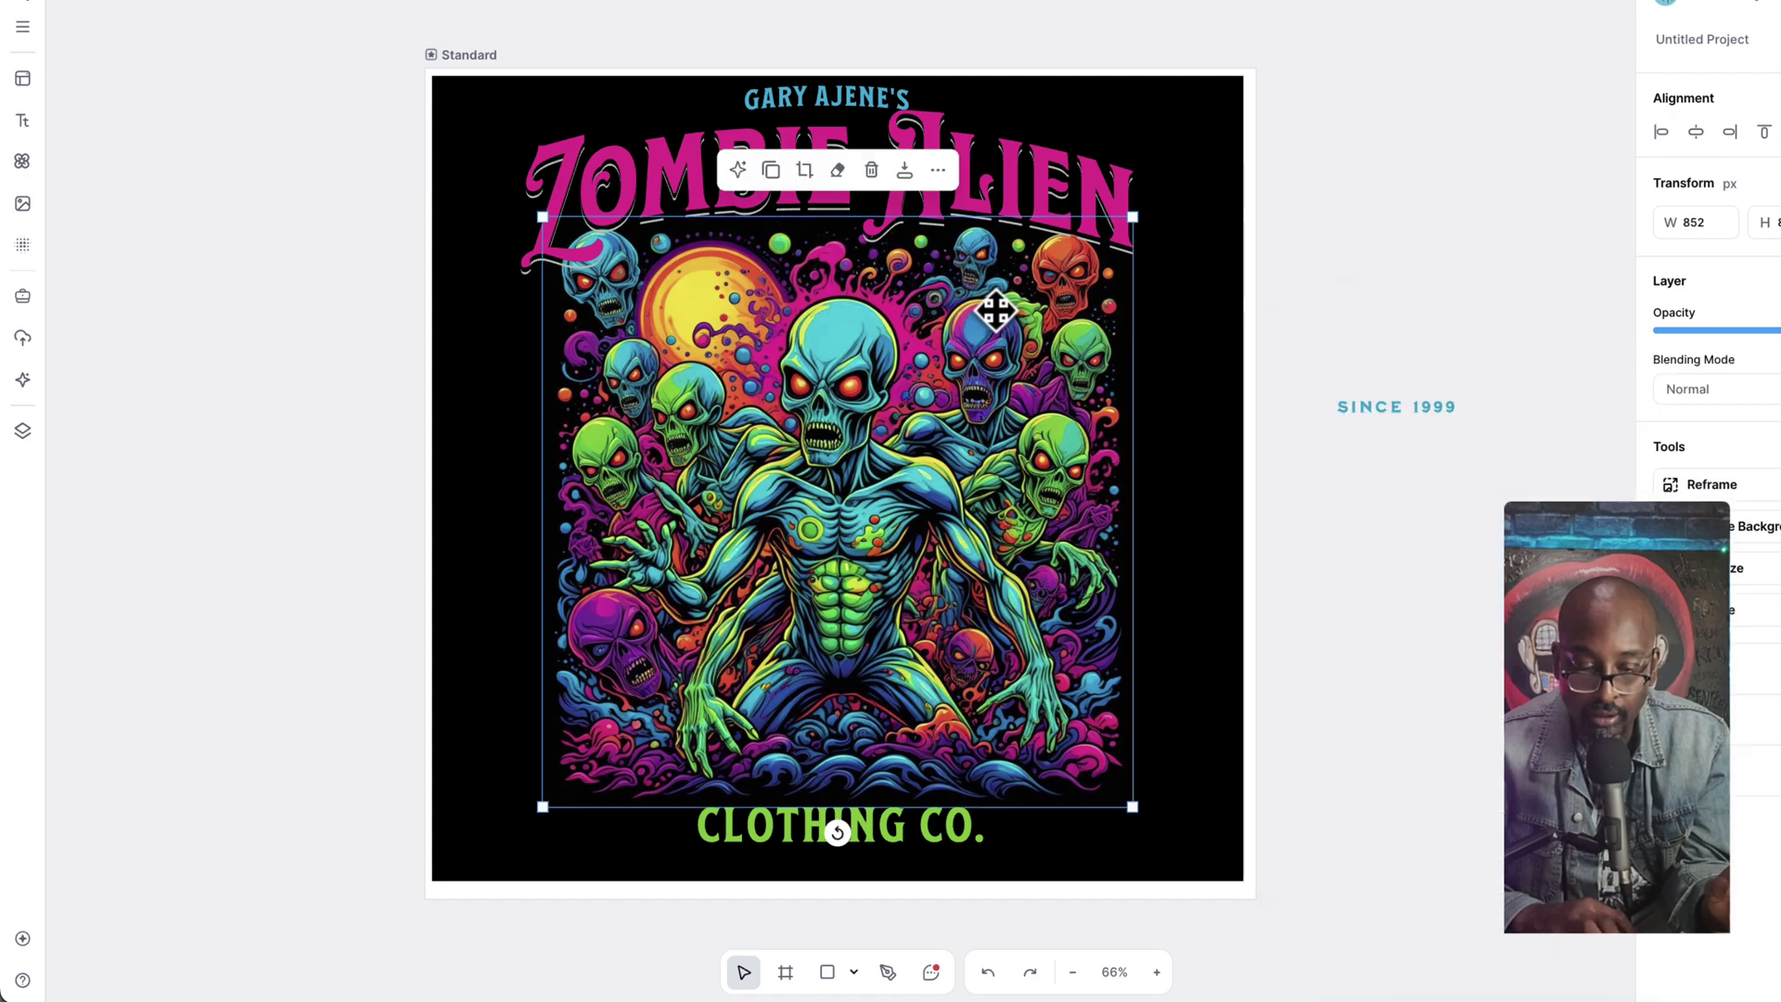
{"action": "left_click", "coordinate": [1389, 426]}
{"action": "left_click_drag", "start_coordinate": [1388, 425], "coordinate": [835, 846]}
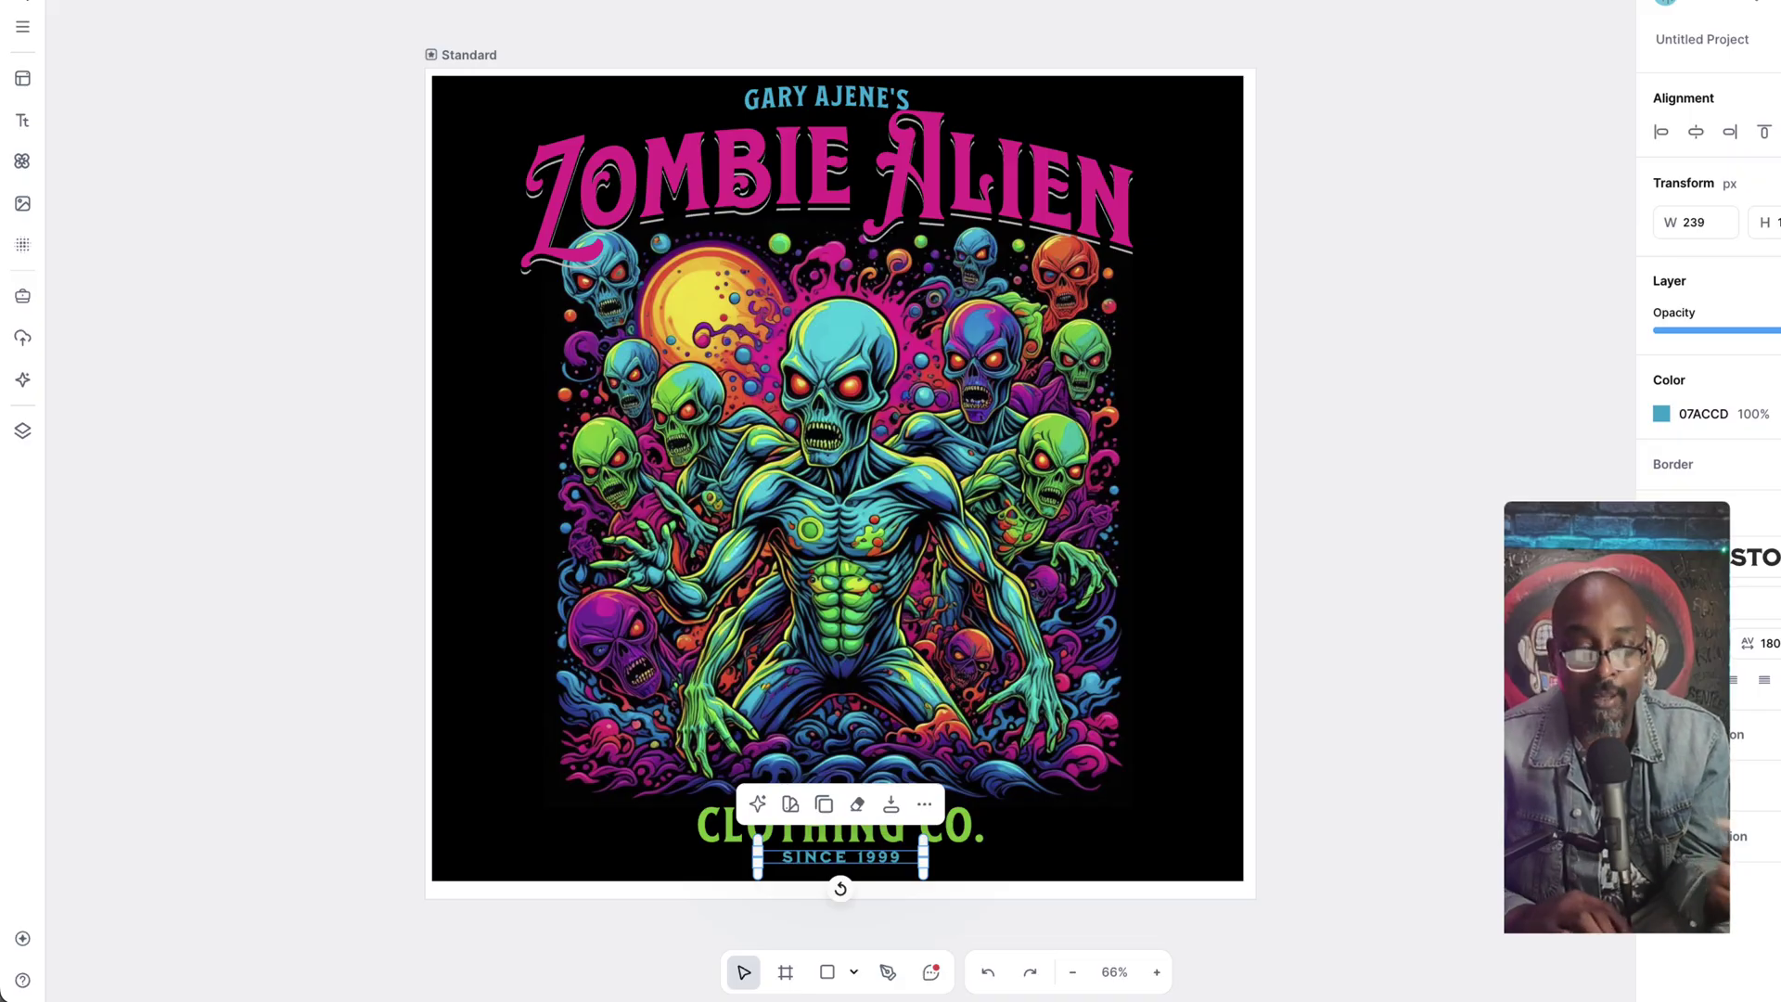
Step: Browse the typefaces for the "Zombie Alien" title and try the Alien typeface on it
{"action": "left_click", "coordinate": [1029, 191]}
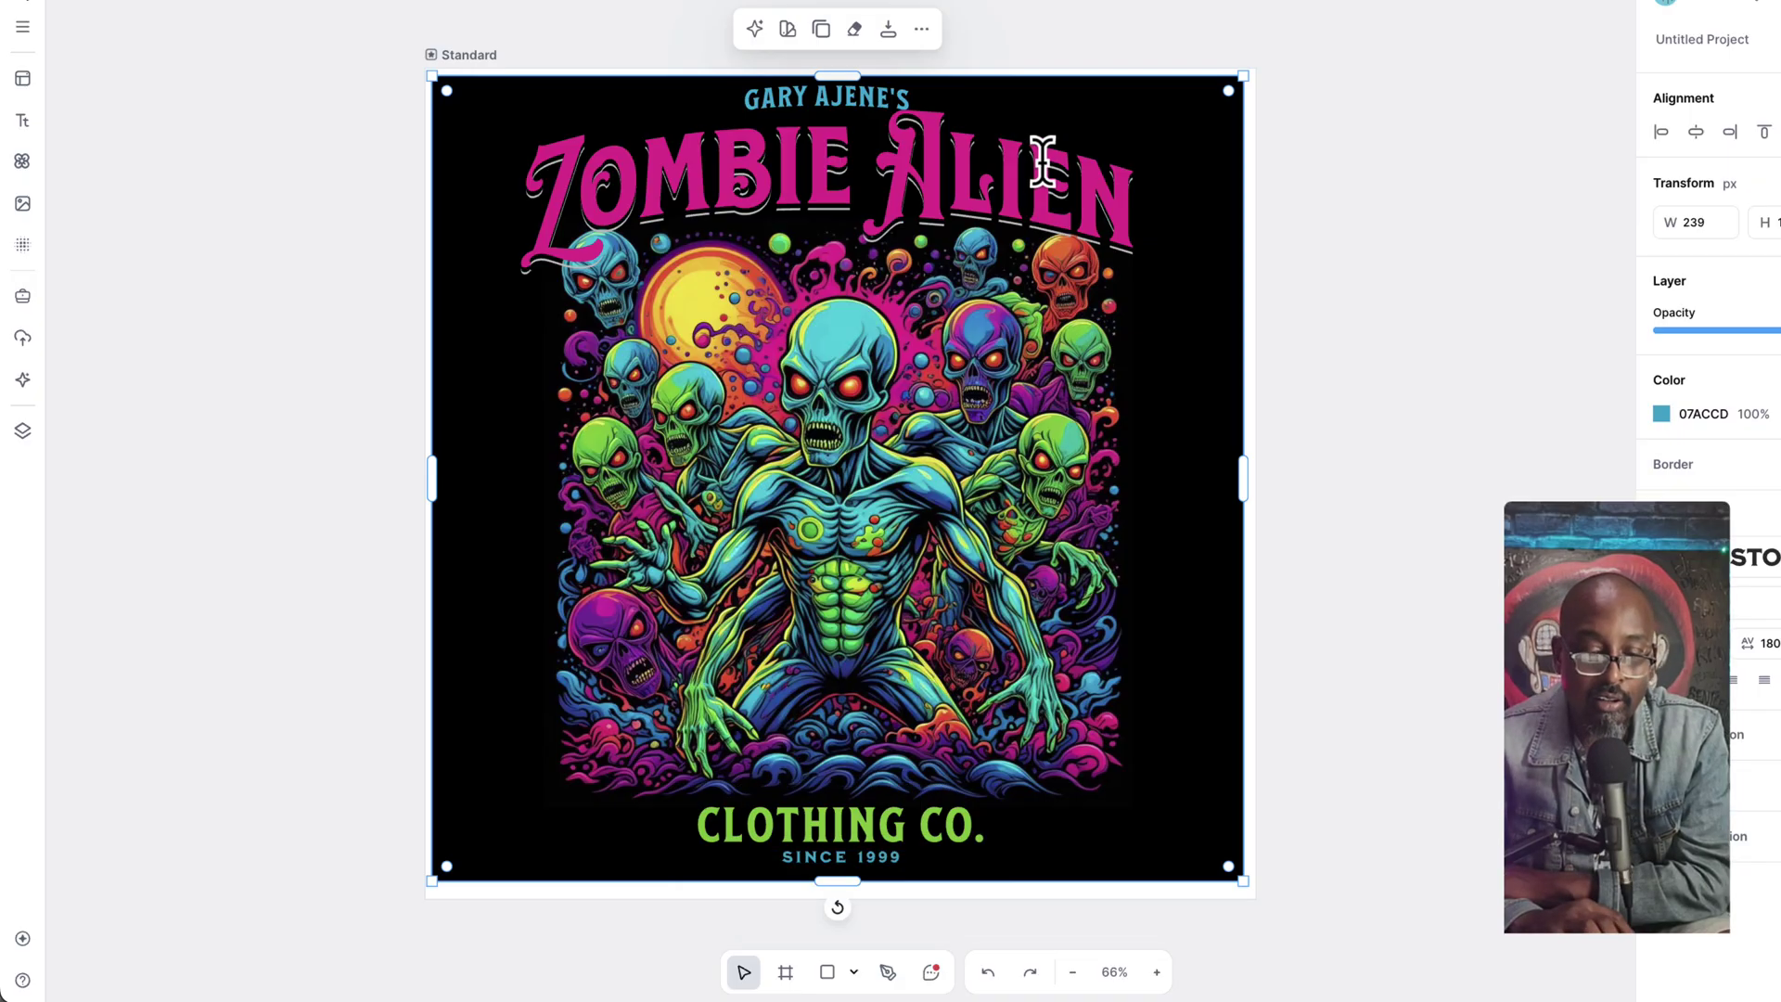
{"action": "left_click", "coordinate": [1041, 162]}
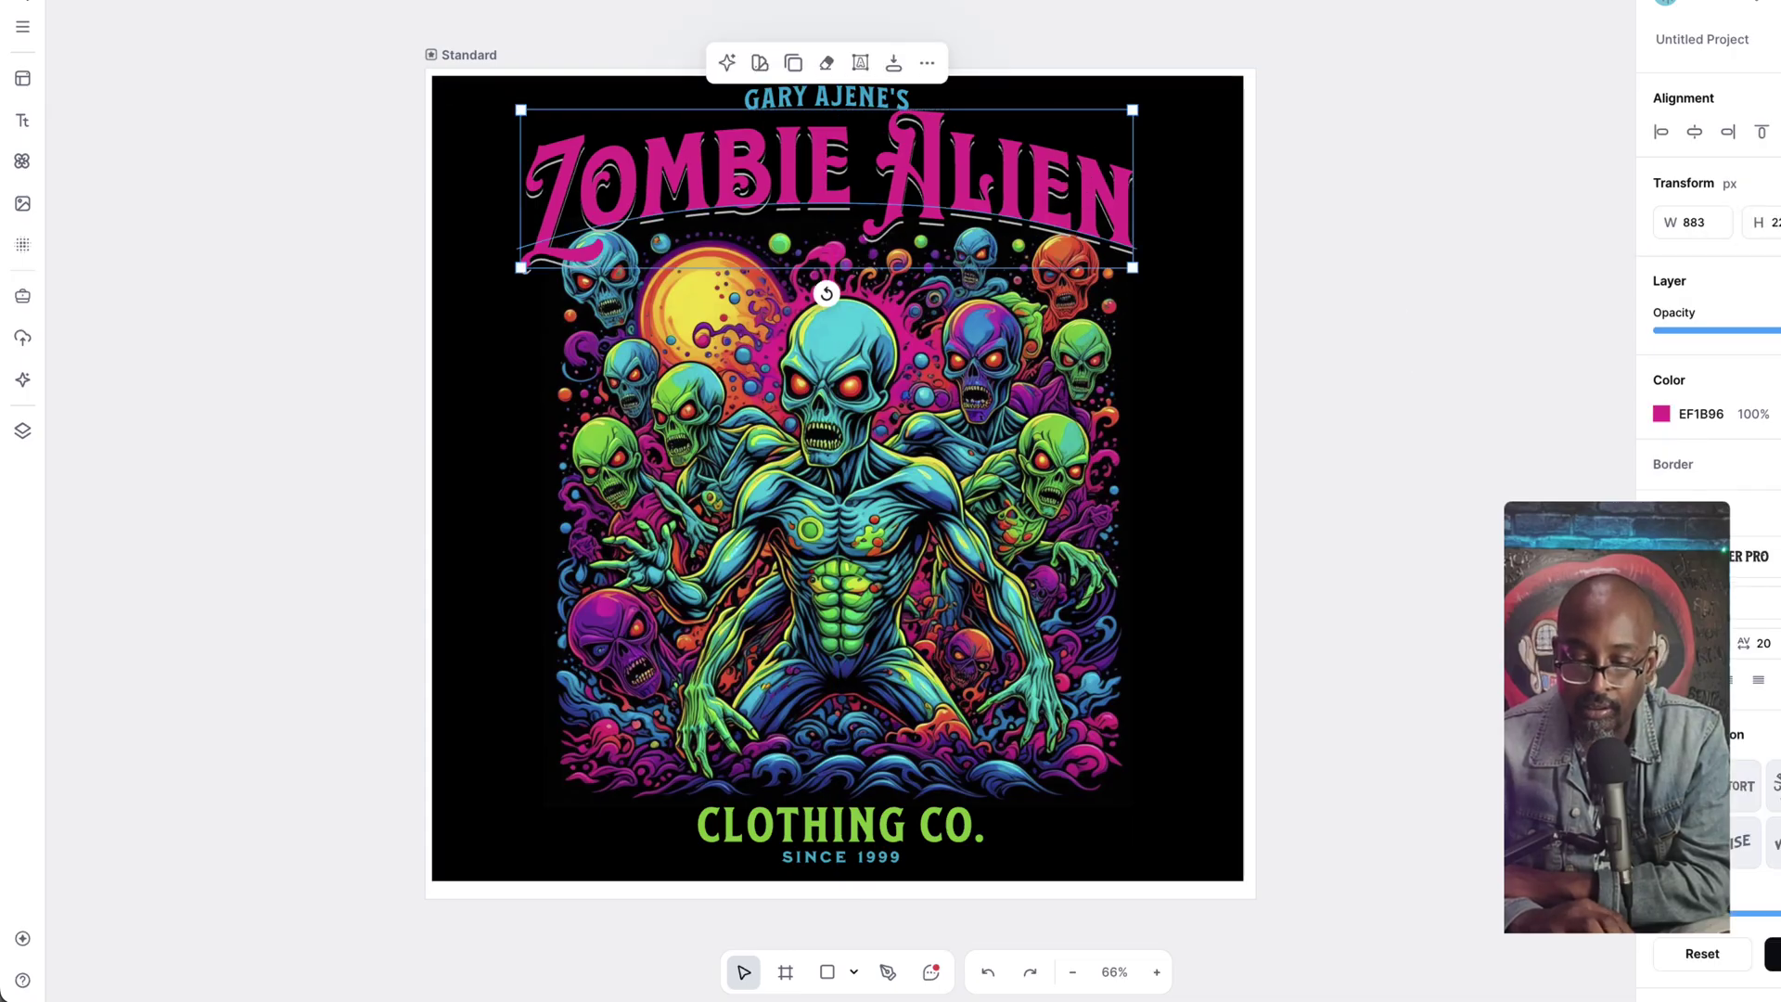
{"action": "left_click", "coordinate": [1753, 555]}
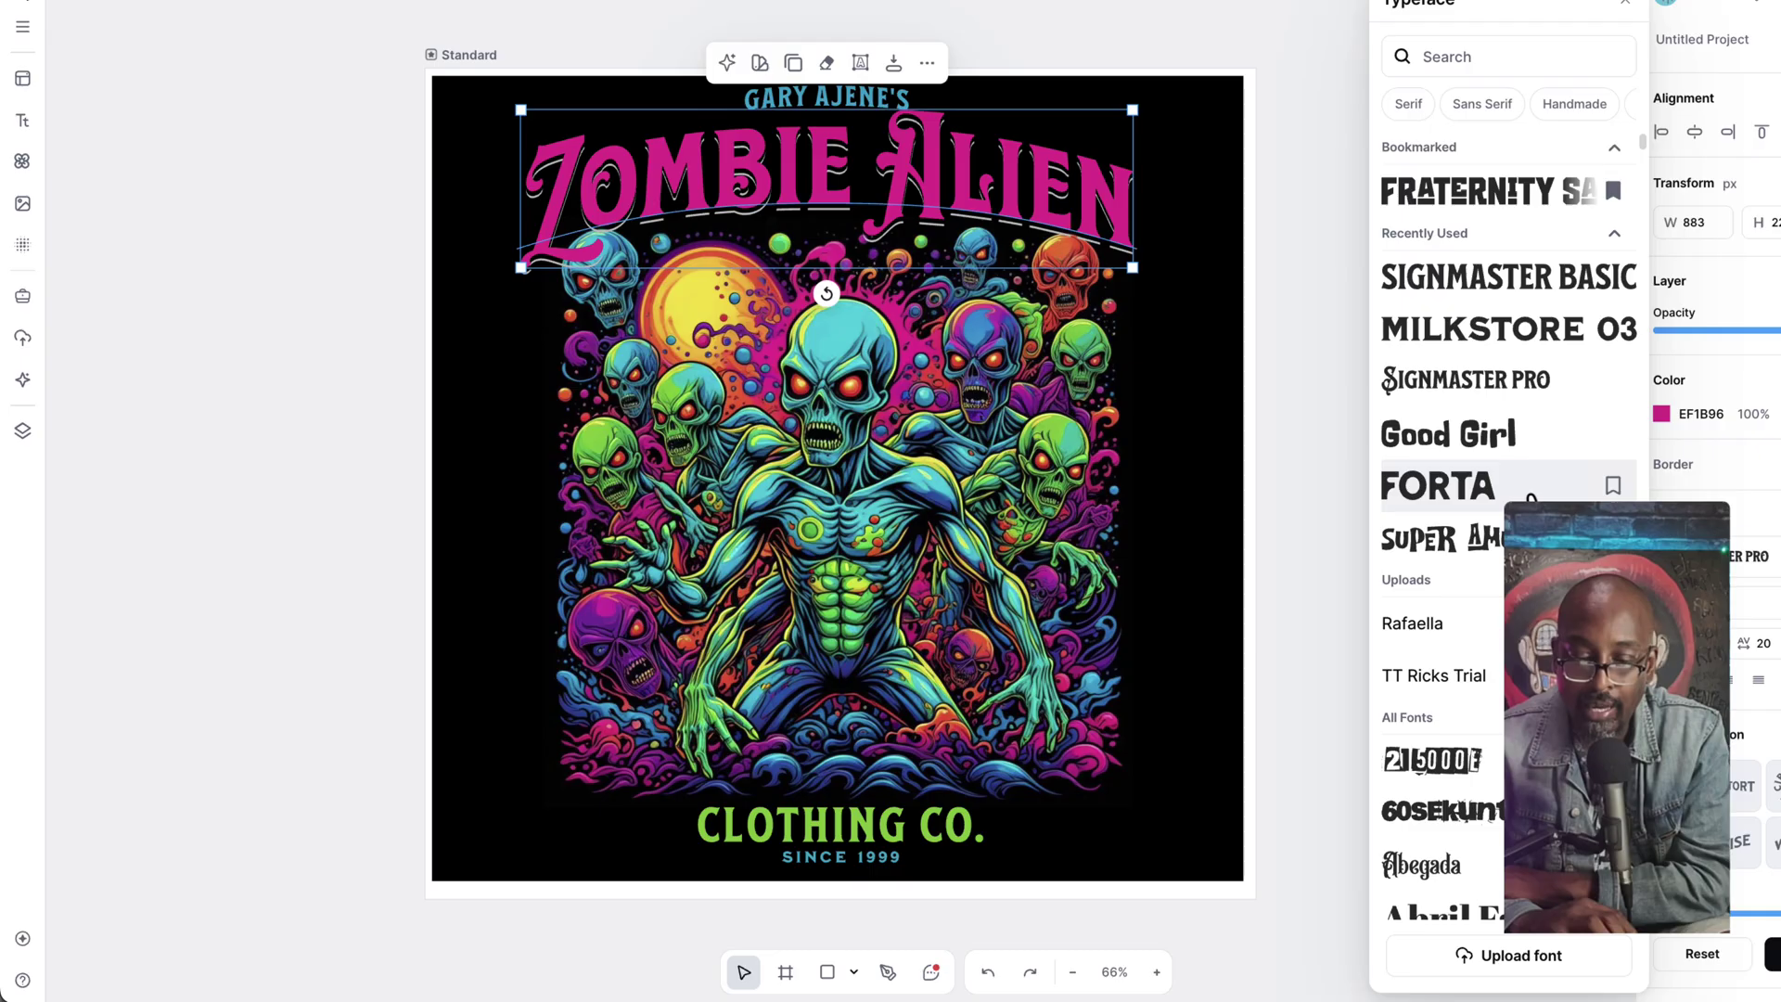
{"action": "scroll", "coordinate": [1493, 602], "scroll_direction": "down", "scroll_amount": 5}
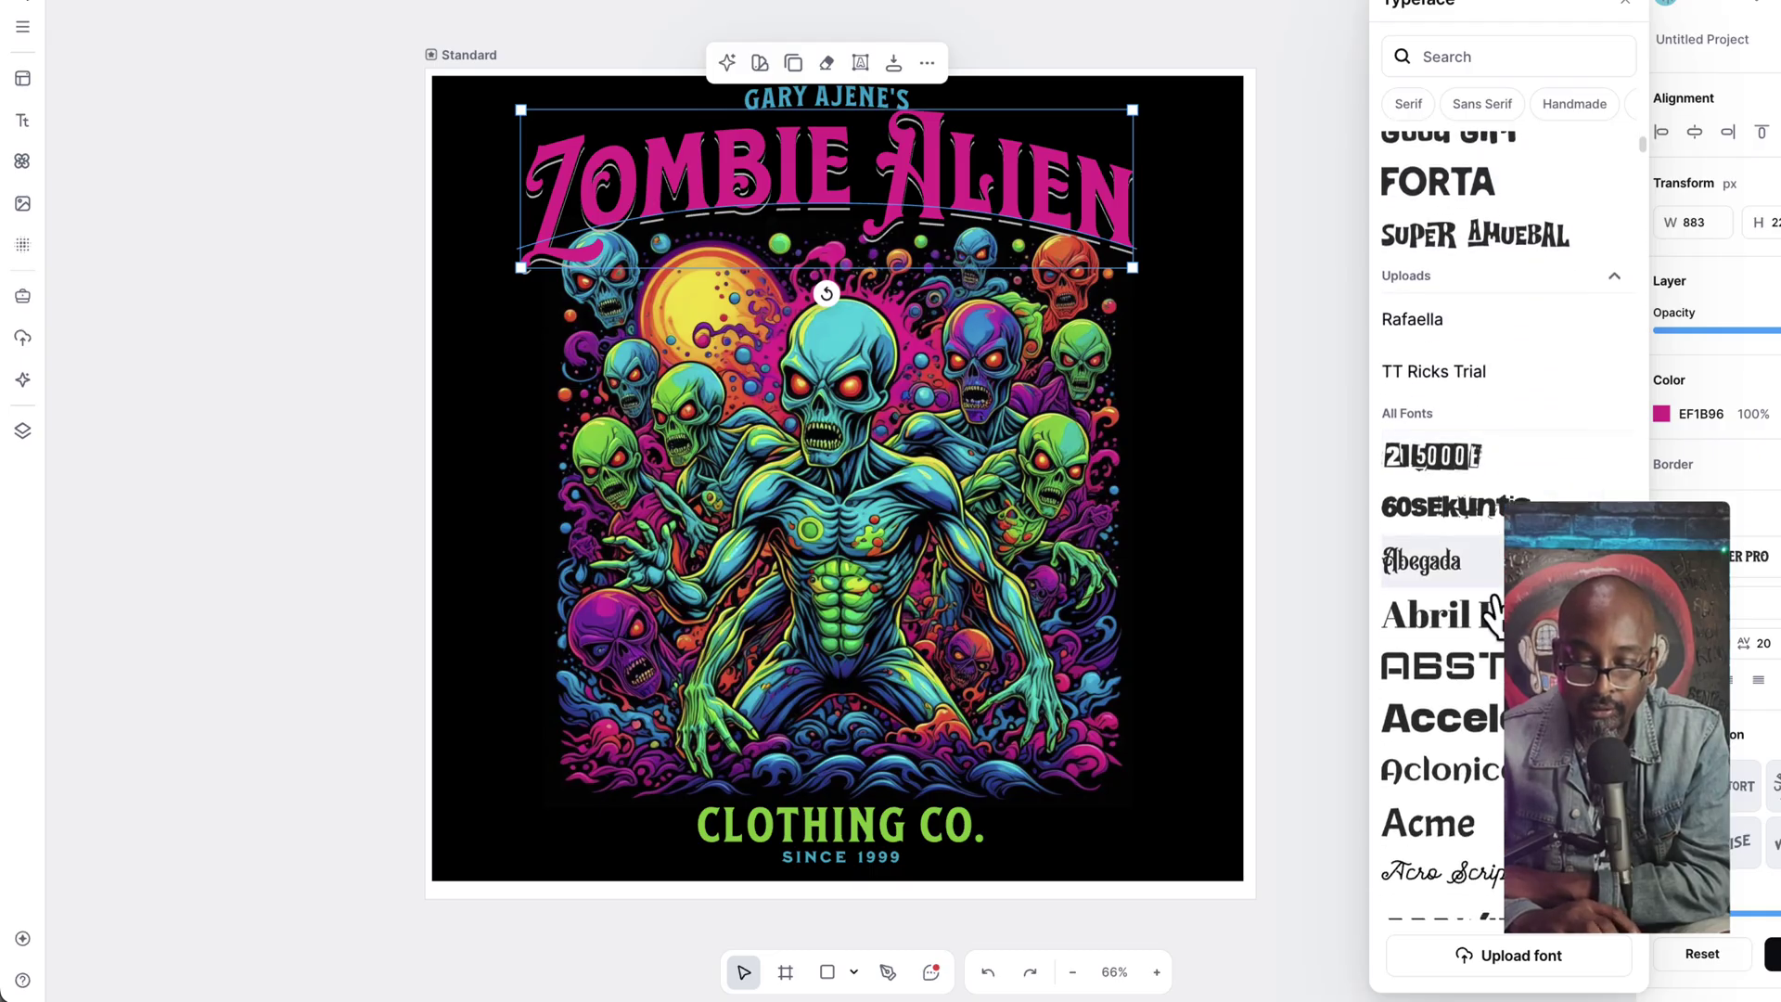
{"action": "scroll", "coordinate": [1481, 735], "scroll_direction": "down", "scroll_amount": 15}
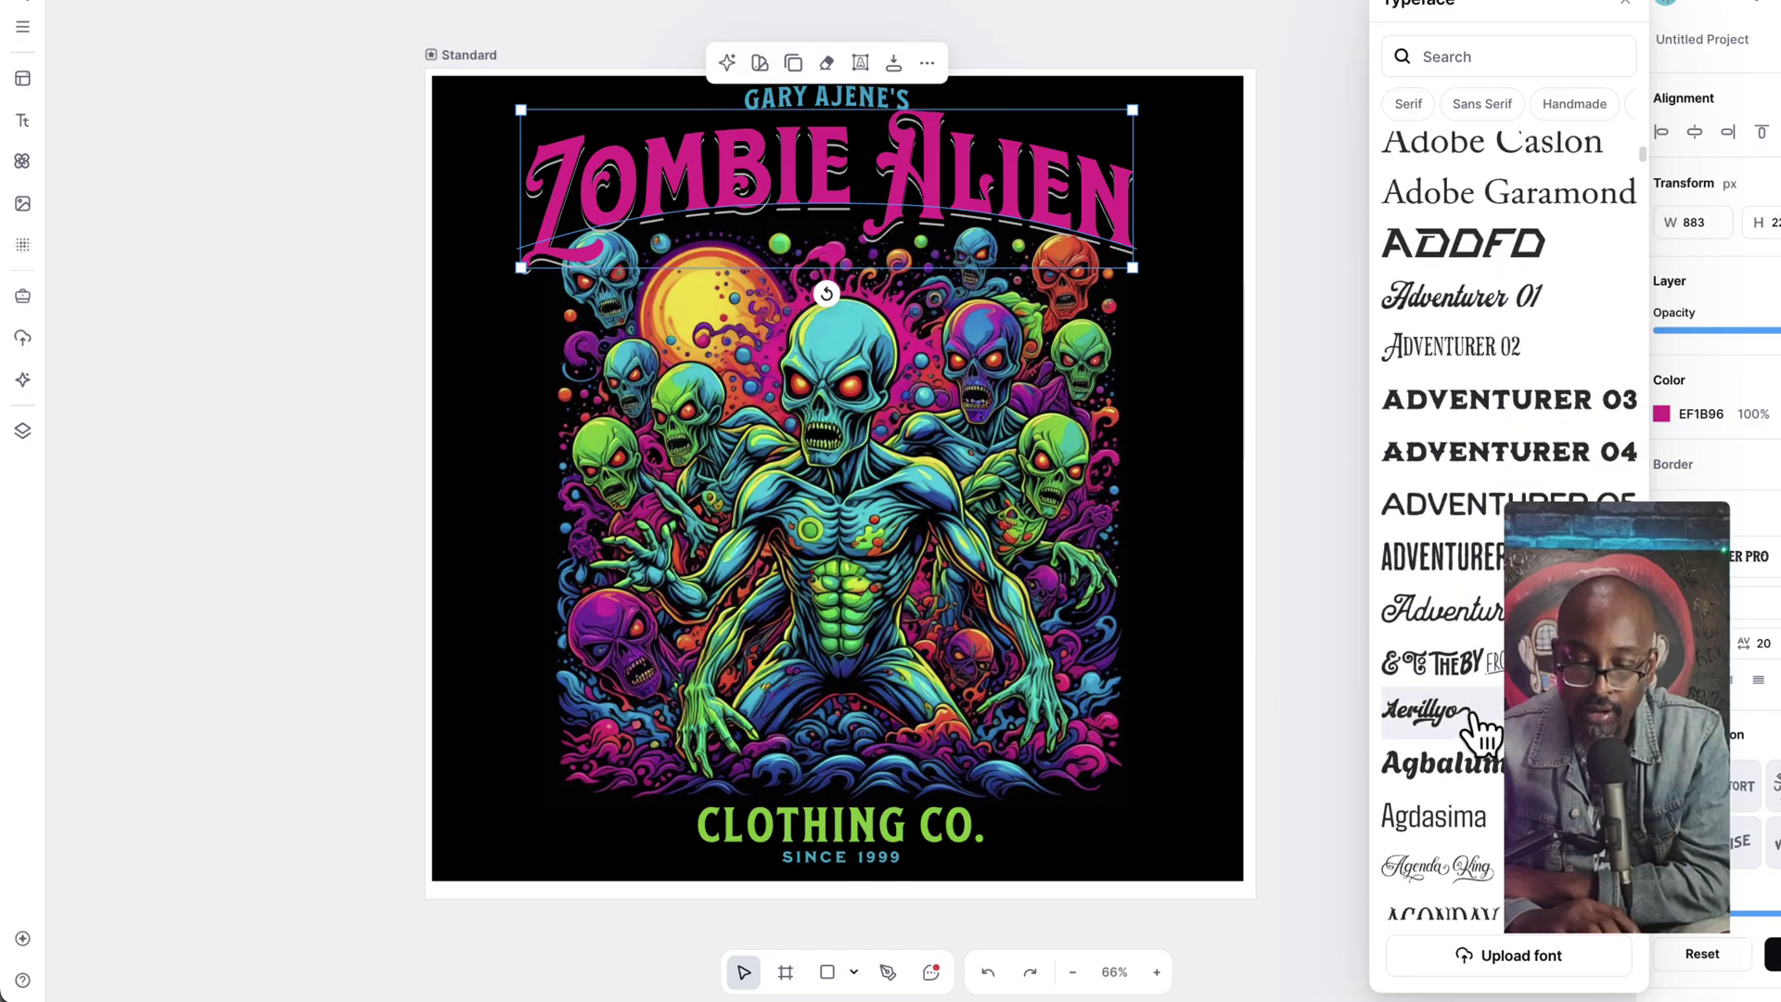
{"action": "scroll", "coordinate": [1481, 736], "scroll_direction": "down", "scroll_amount": 8}
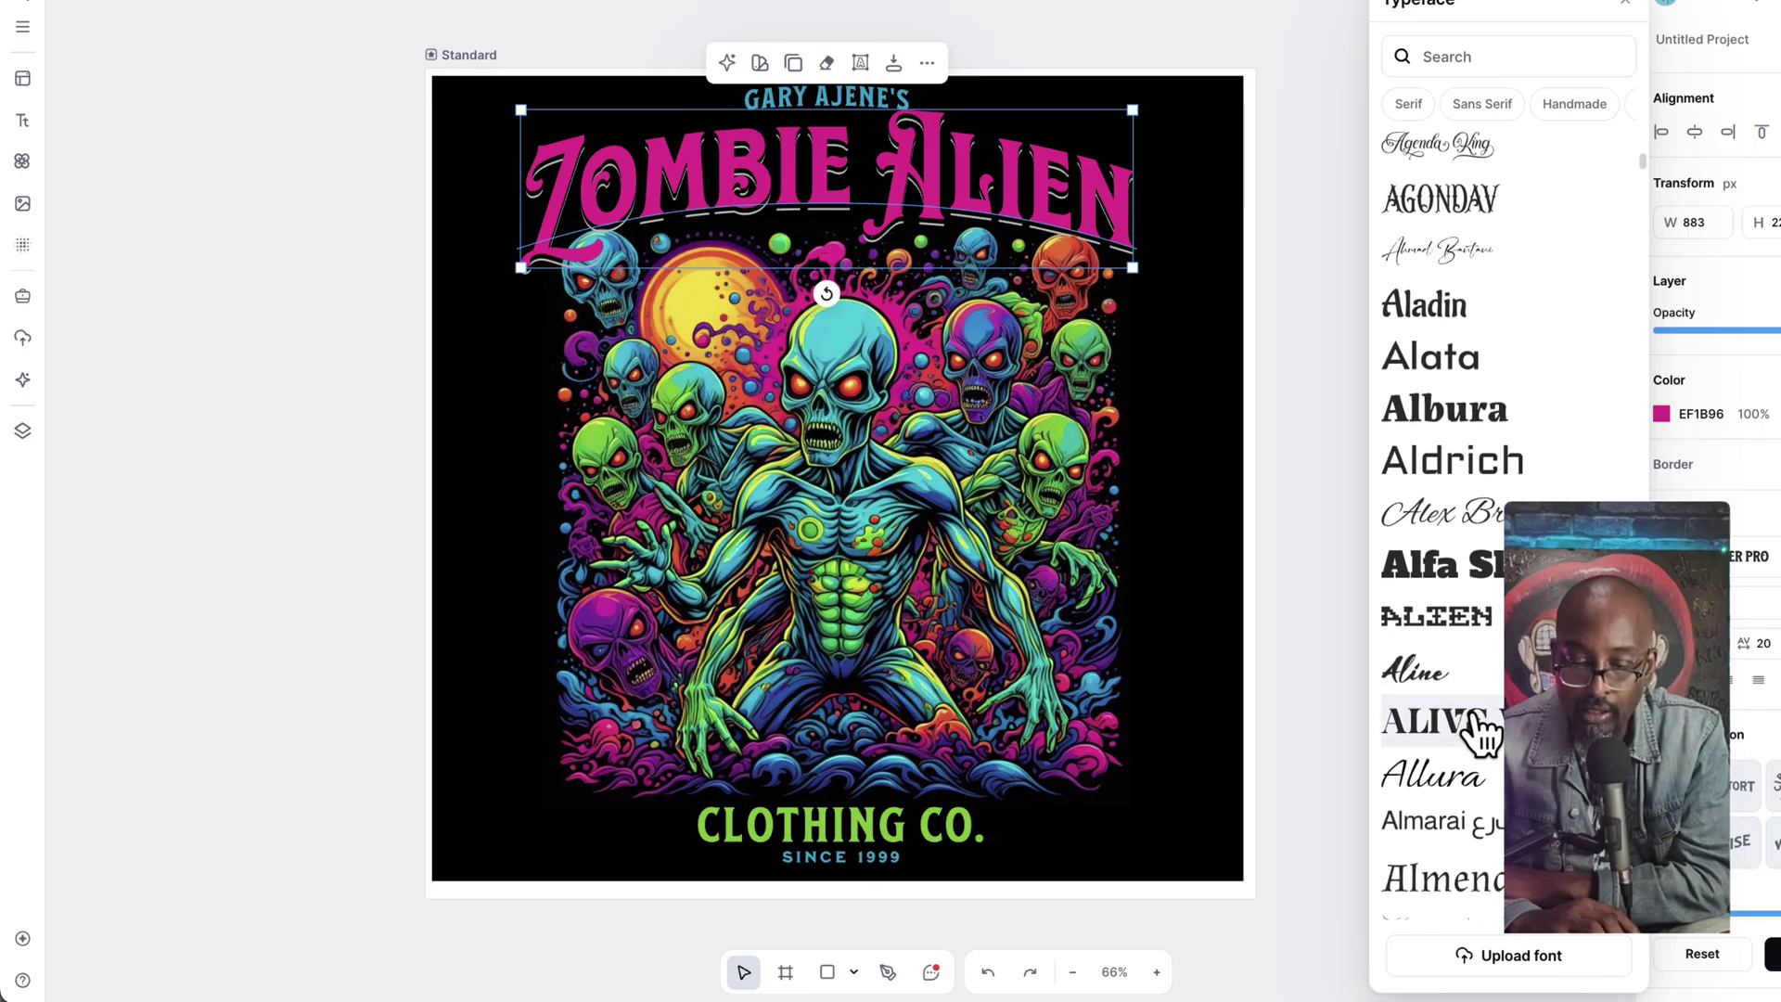
{"action": "left_click", "coordinate": [1515, 482]}
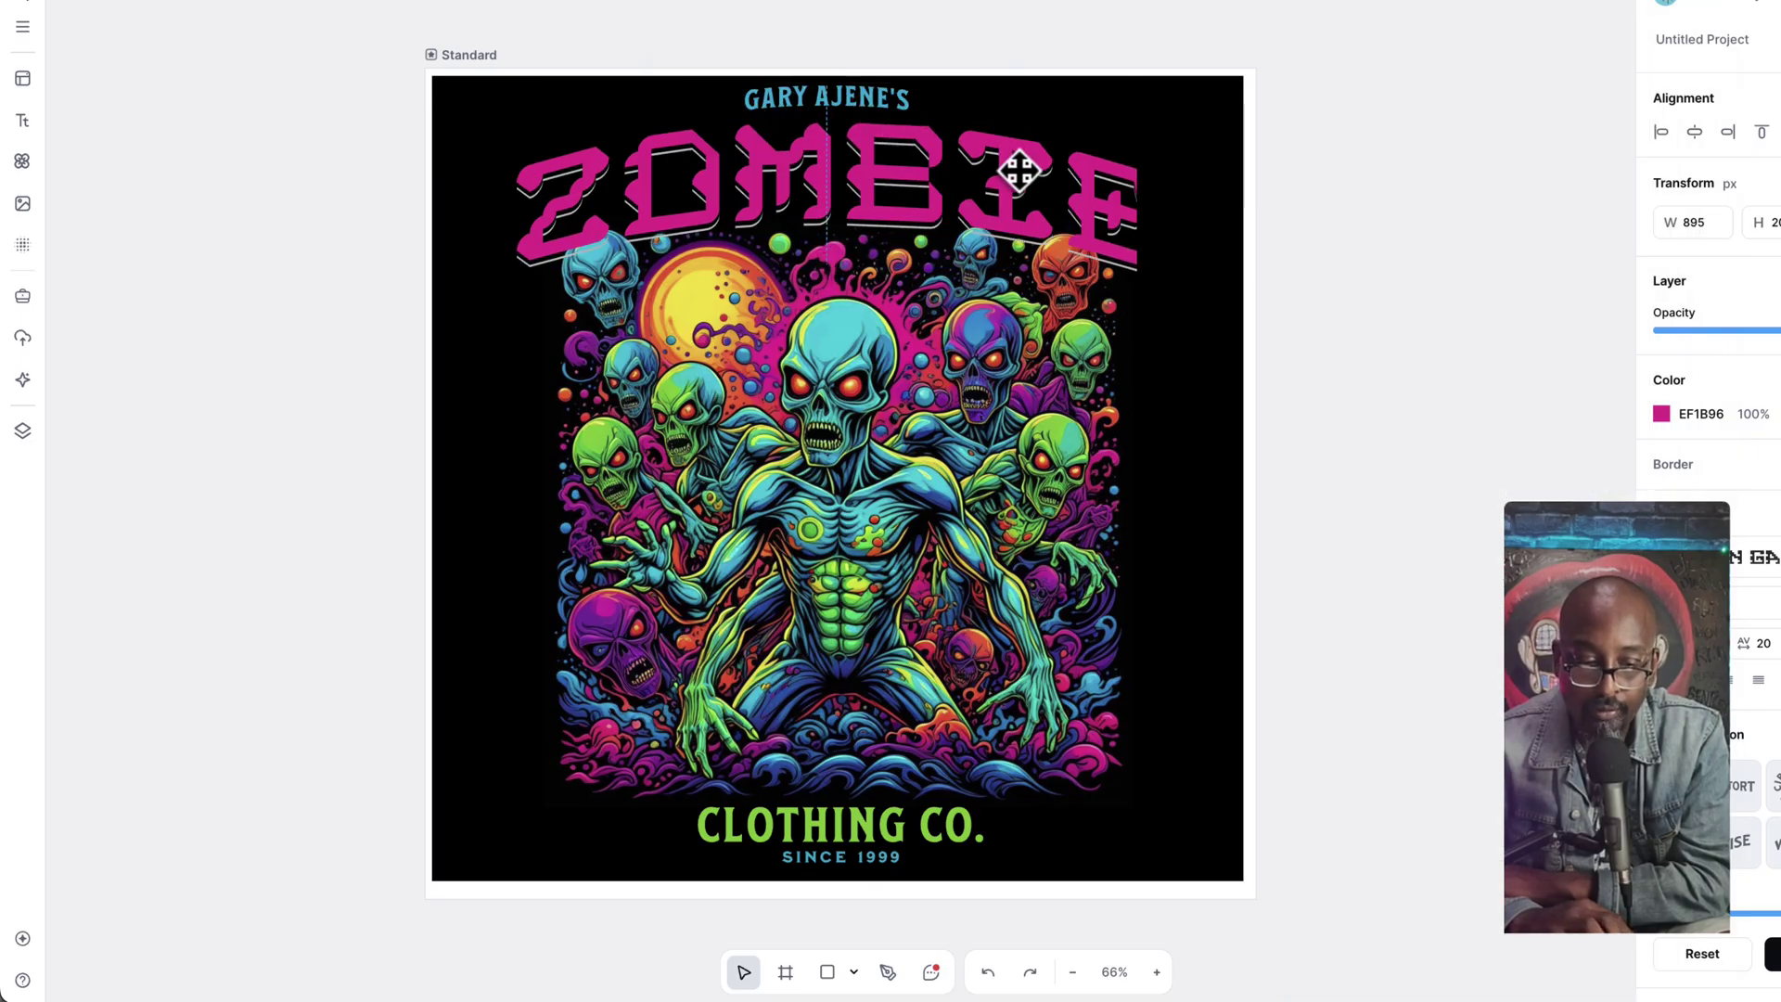
Step: Try the Black Ink typeface on the "Zombie Alien" title
{"action": "scroll", "coordinate": [1503, 557], "scroll_direction": "down", "scroll_amount": 12}
{"action": "scroll", "coordinate": [1446, 622], "scroll_direction": "down", "scroll_amount": 10}
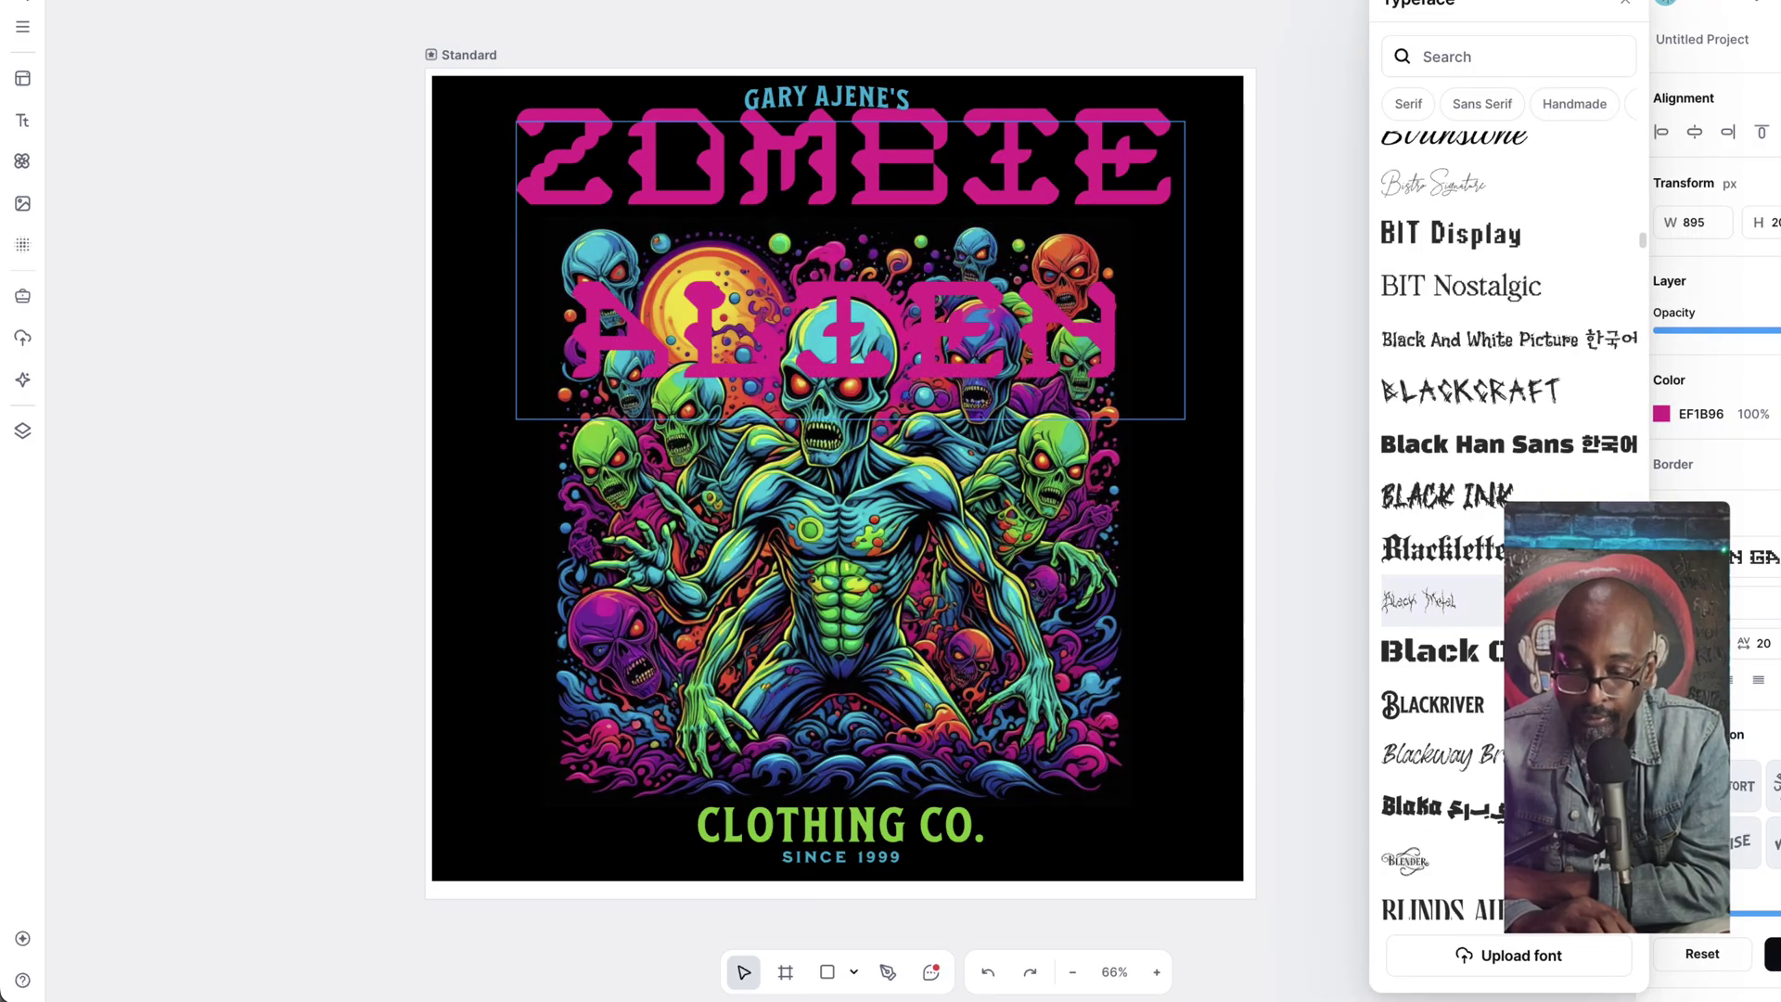
{"action": "left_click", "coordinate": [1447, 621]}
{"action": "left_click", "coordinate": [942, 198]}
Step: Set the "Zombie Alien" title in the blocky typeface whose name begins "Dance Mut" and centre it above the zombie artwork
{"action": "scroll", "coordinate": [1451, 628], "scroll_direction": "down", "scroll_amount": 10}
{"action": "scroll", "coordinate": [1451, 636], "scroll_direction": "down", "scroll_amount": 20}
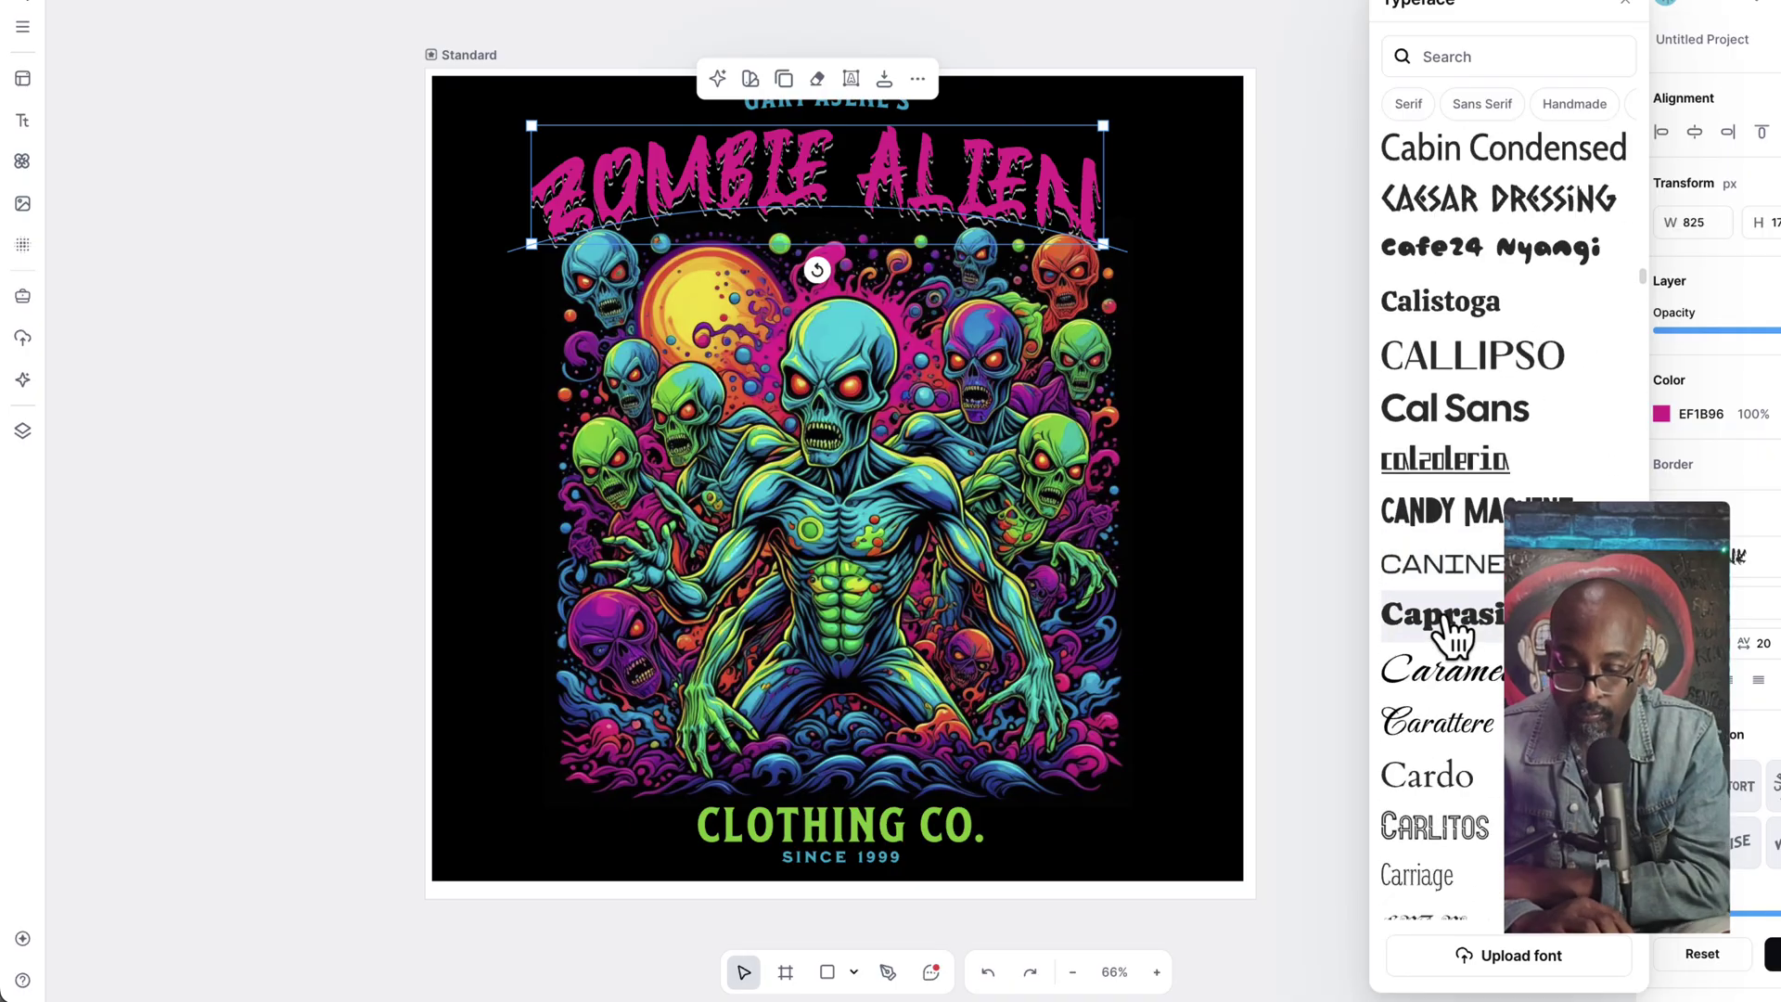
{"action": "scroll", "coordinate": [1489, 473], "scroll_direction": "down", "scroll_amount": 8}
{"action": "left_click", "coordinate": [1495, 455]}
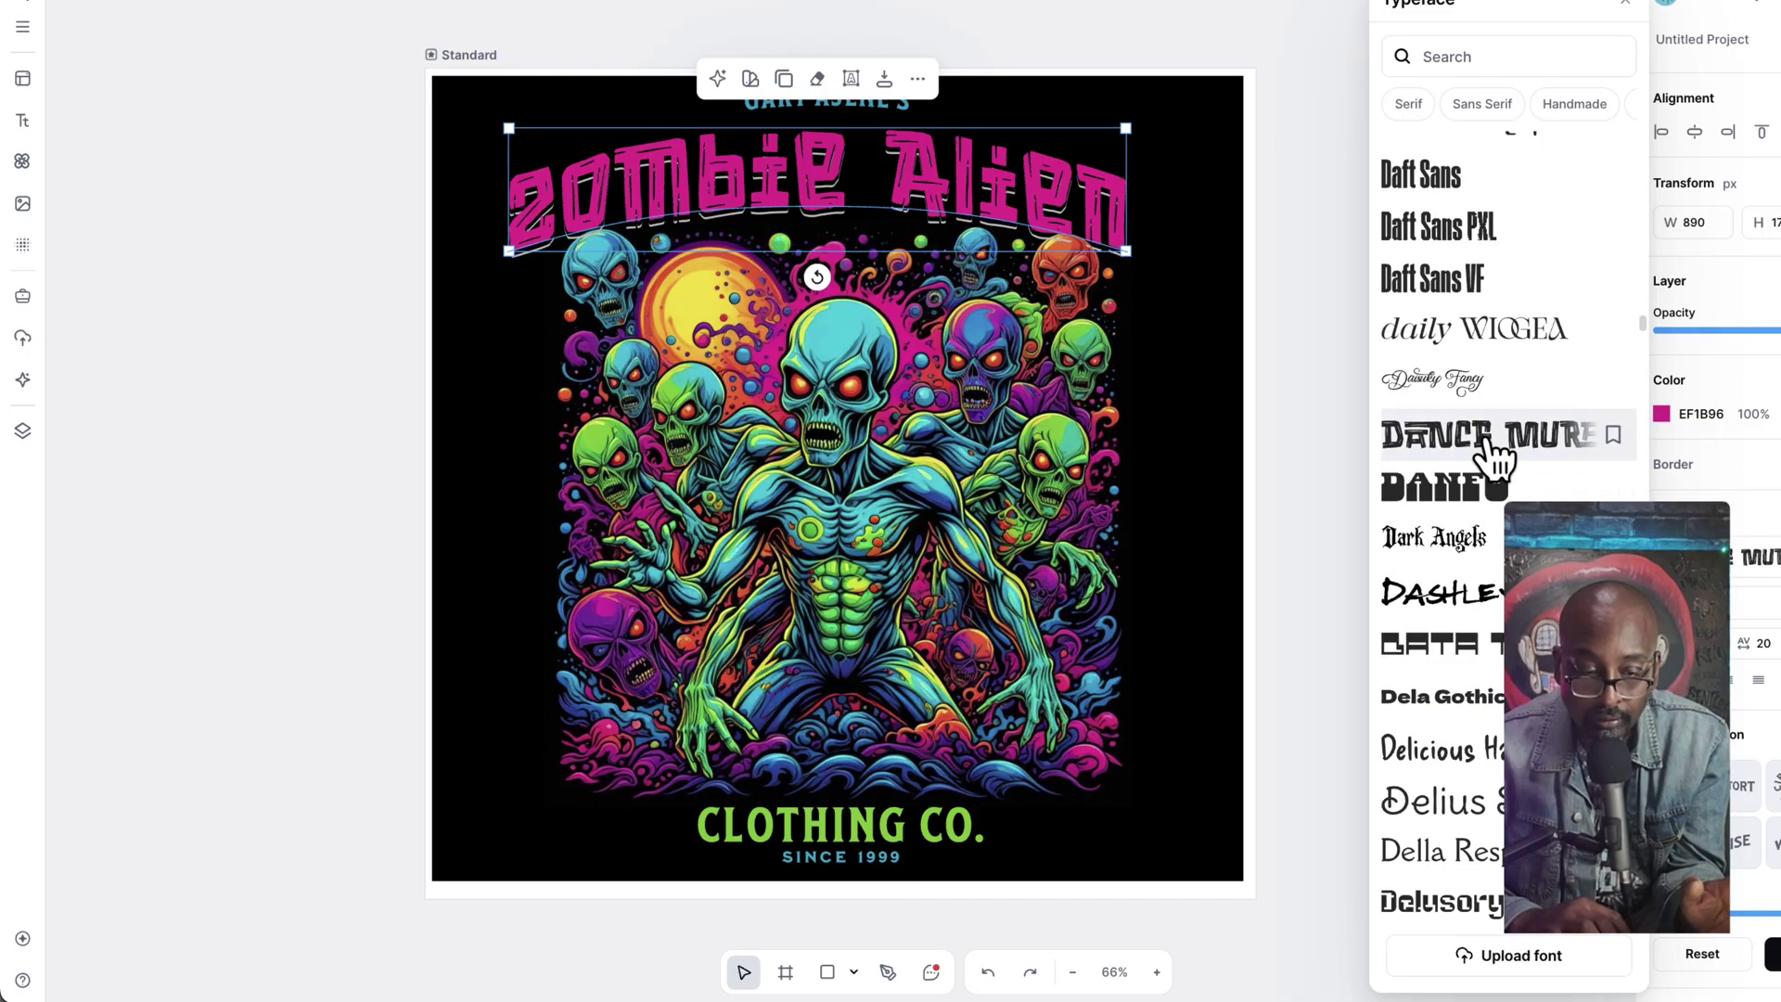
{"action": "left_click", "coordinate": [1233, 314]}
{"action": "left_click_drag", "start_coordinate": [1082, 199], "coordinate": [1108, 197]}
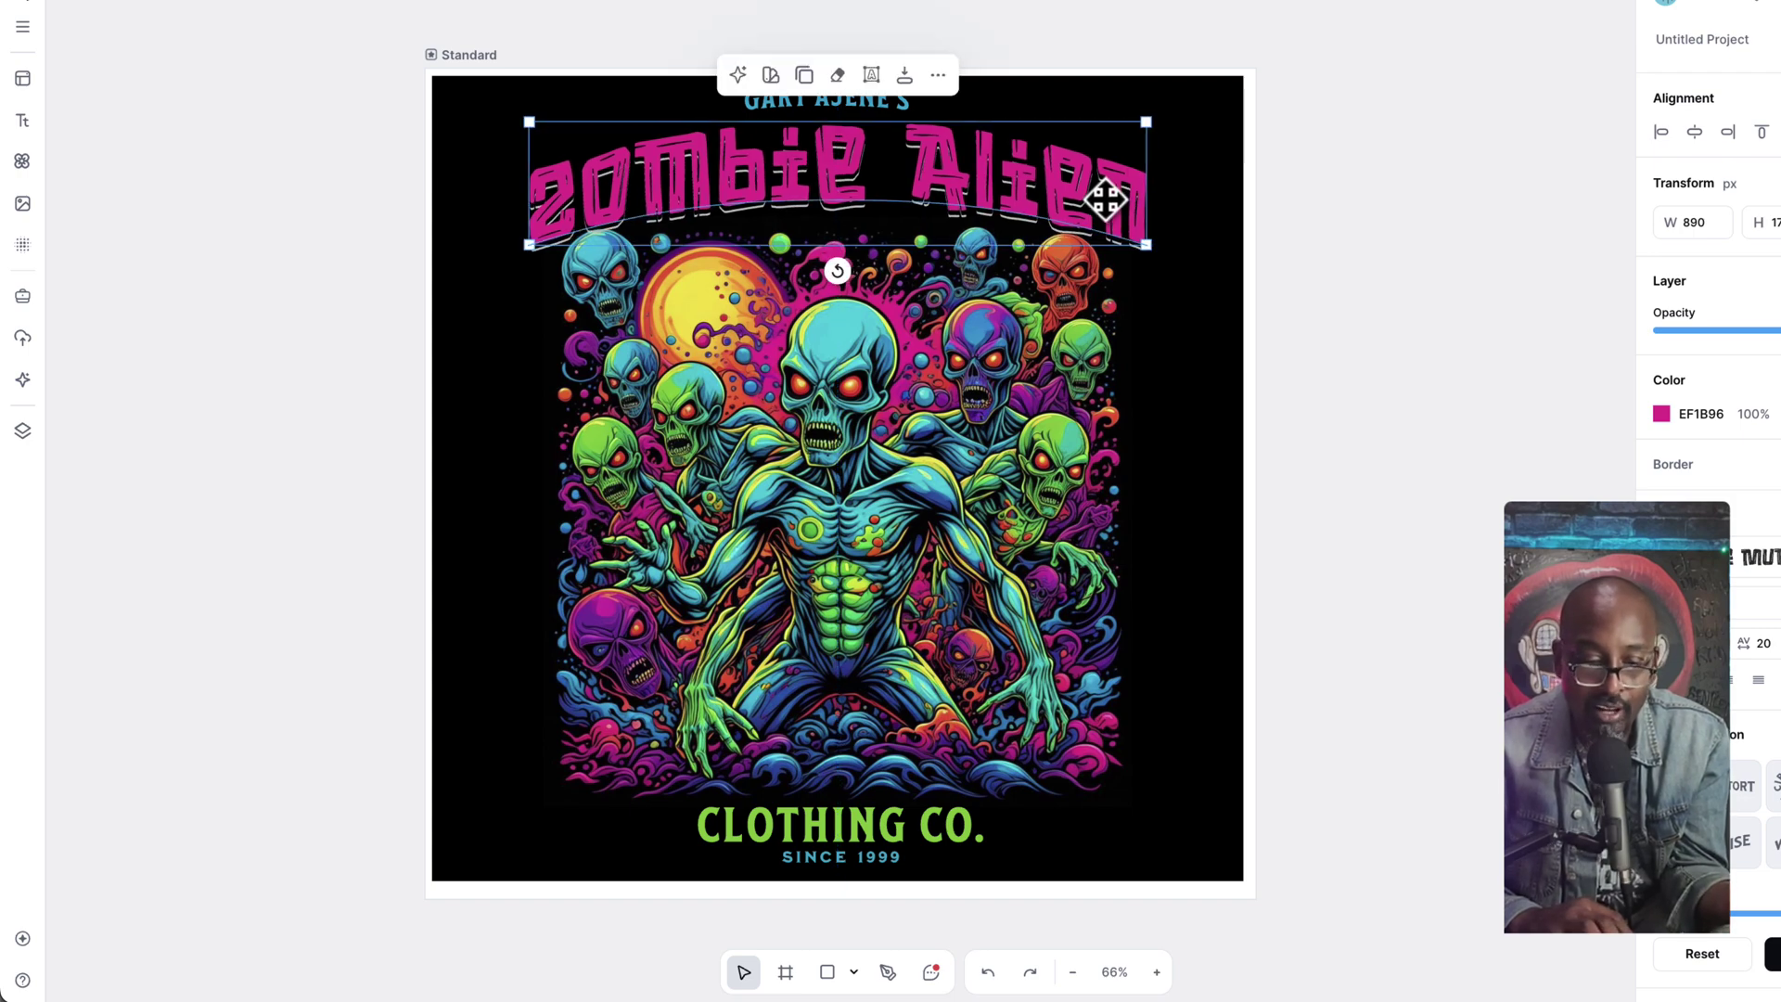
Step: Shift the name line slightly right and down to centre it above the "Zombie Alien" title
{"action": "left_click", "coordinate": [1095, 115]}
{"action": "left_click", "coordinate": [906, 104]}
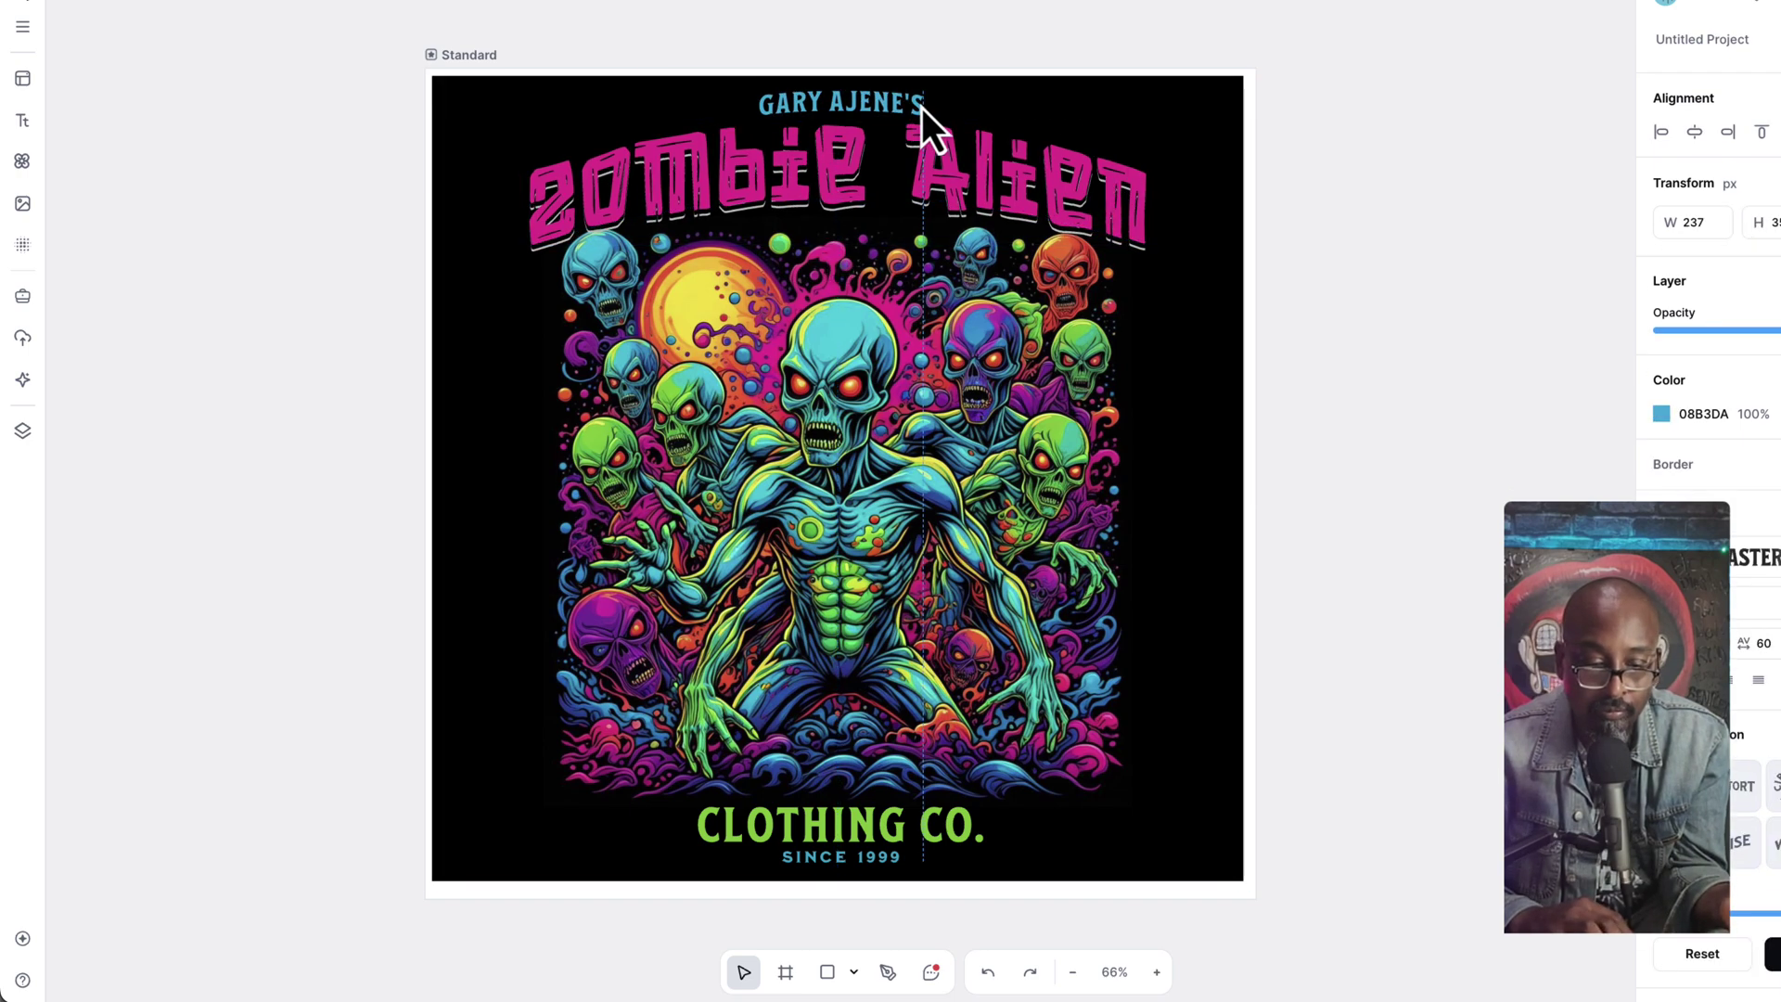
{"action": "left_click", "coordinate": [960, 632]}
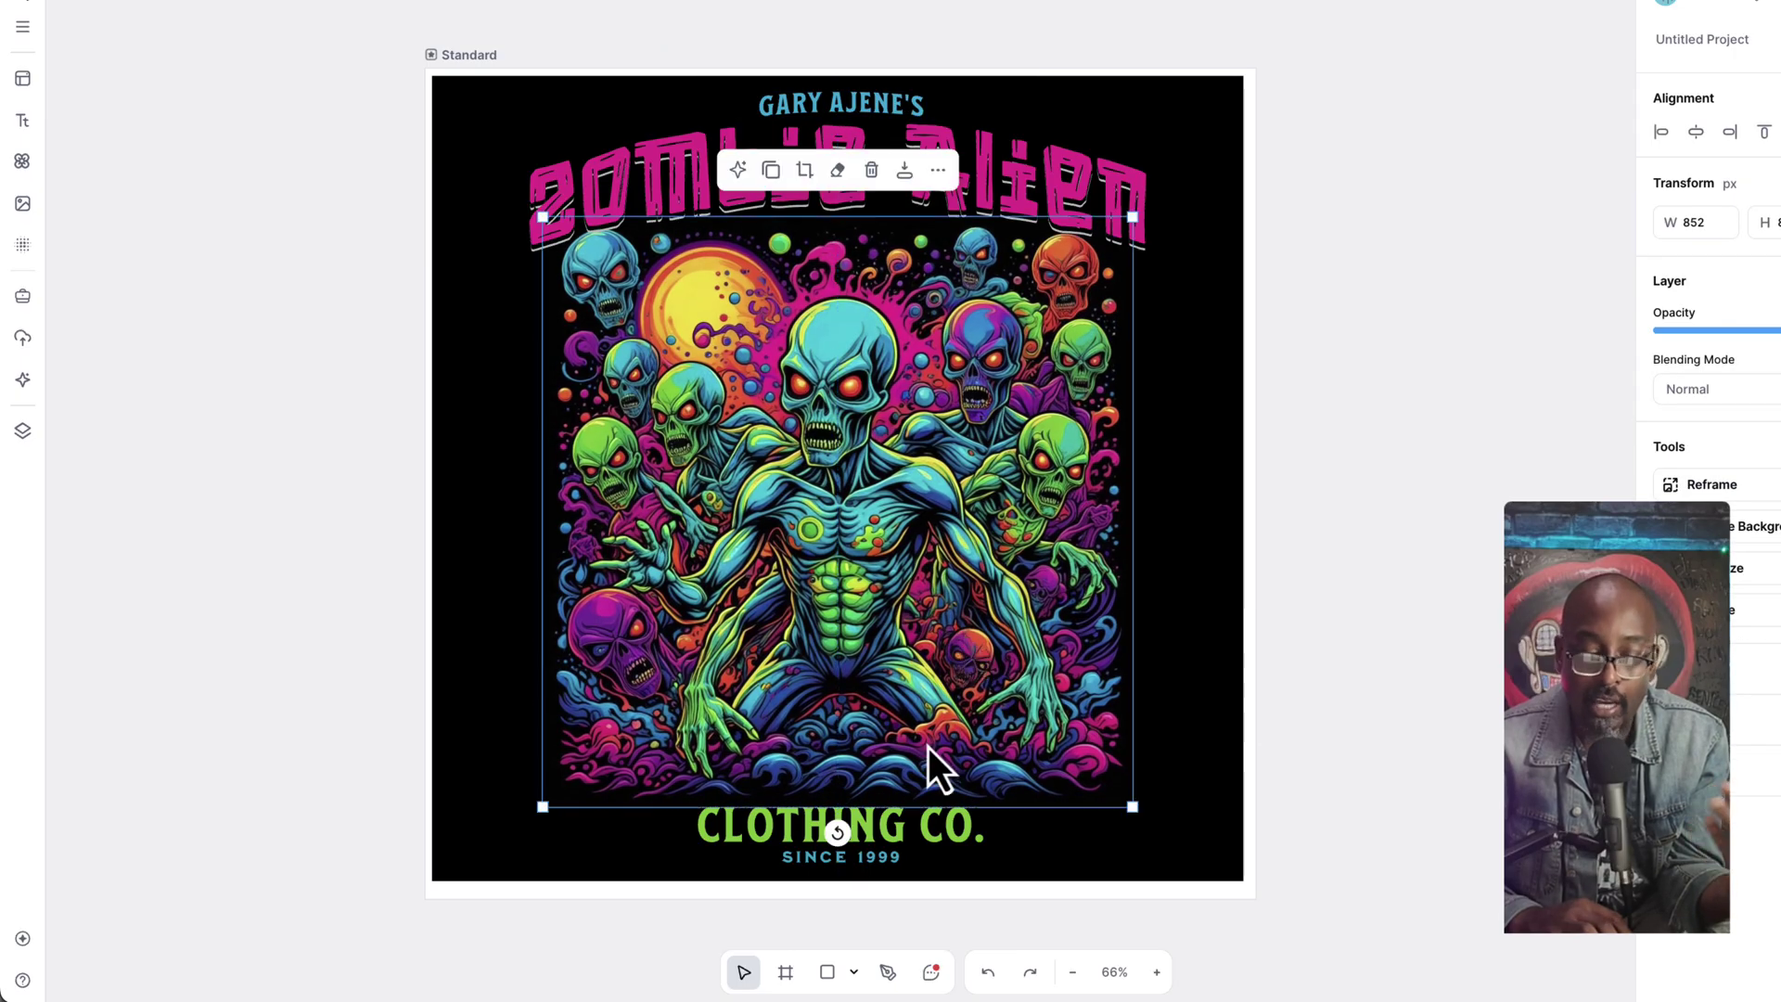
{"action": "left_click", "coordinate": [900, 840]}
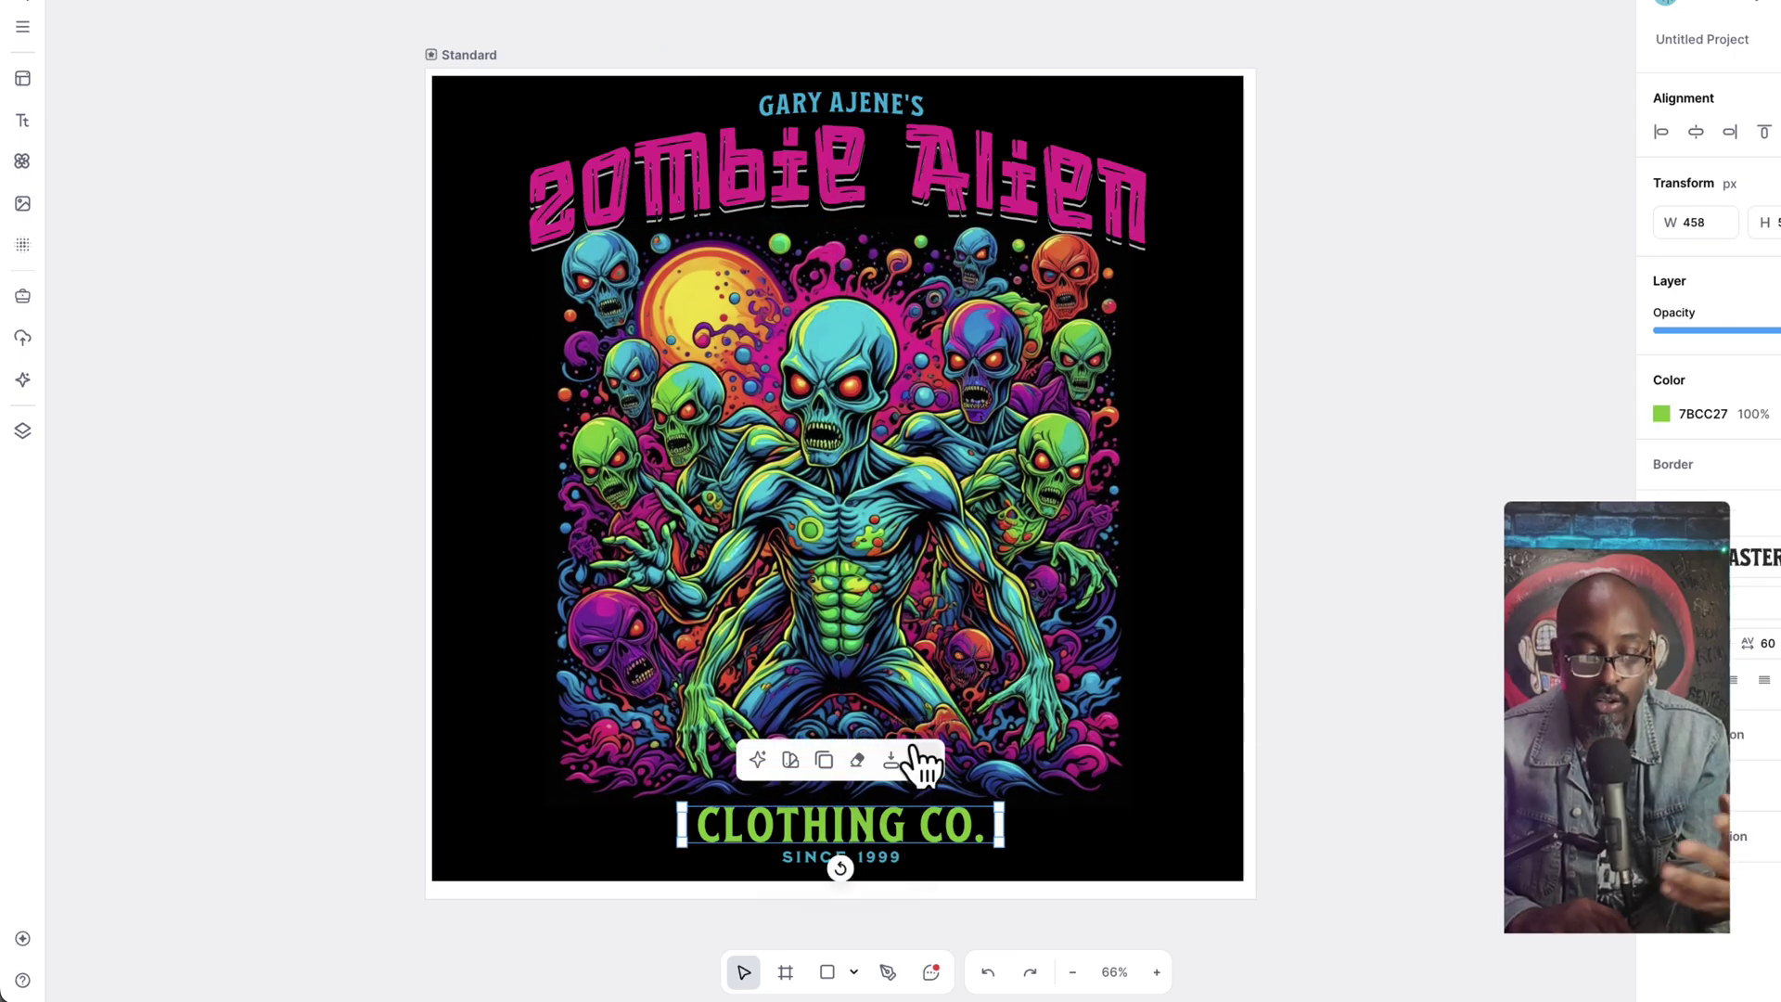
Step: Lower the name line slightly to tighten its gap to the "Zombie Alien" title, keeping the title just above the artwork
{"action": "left_click", "coordinate": [933, 167]}
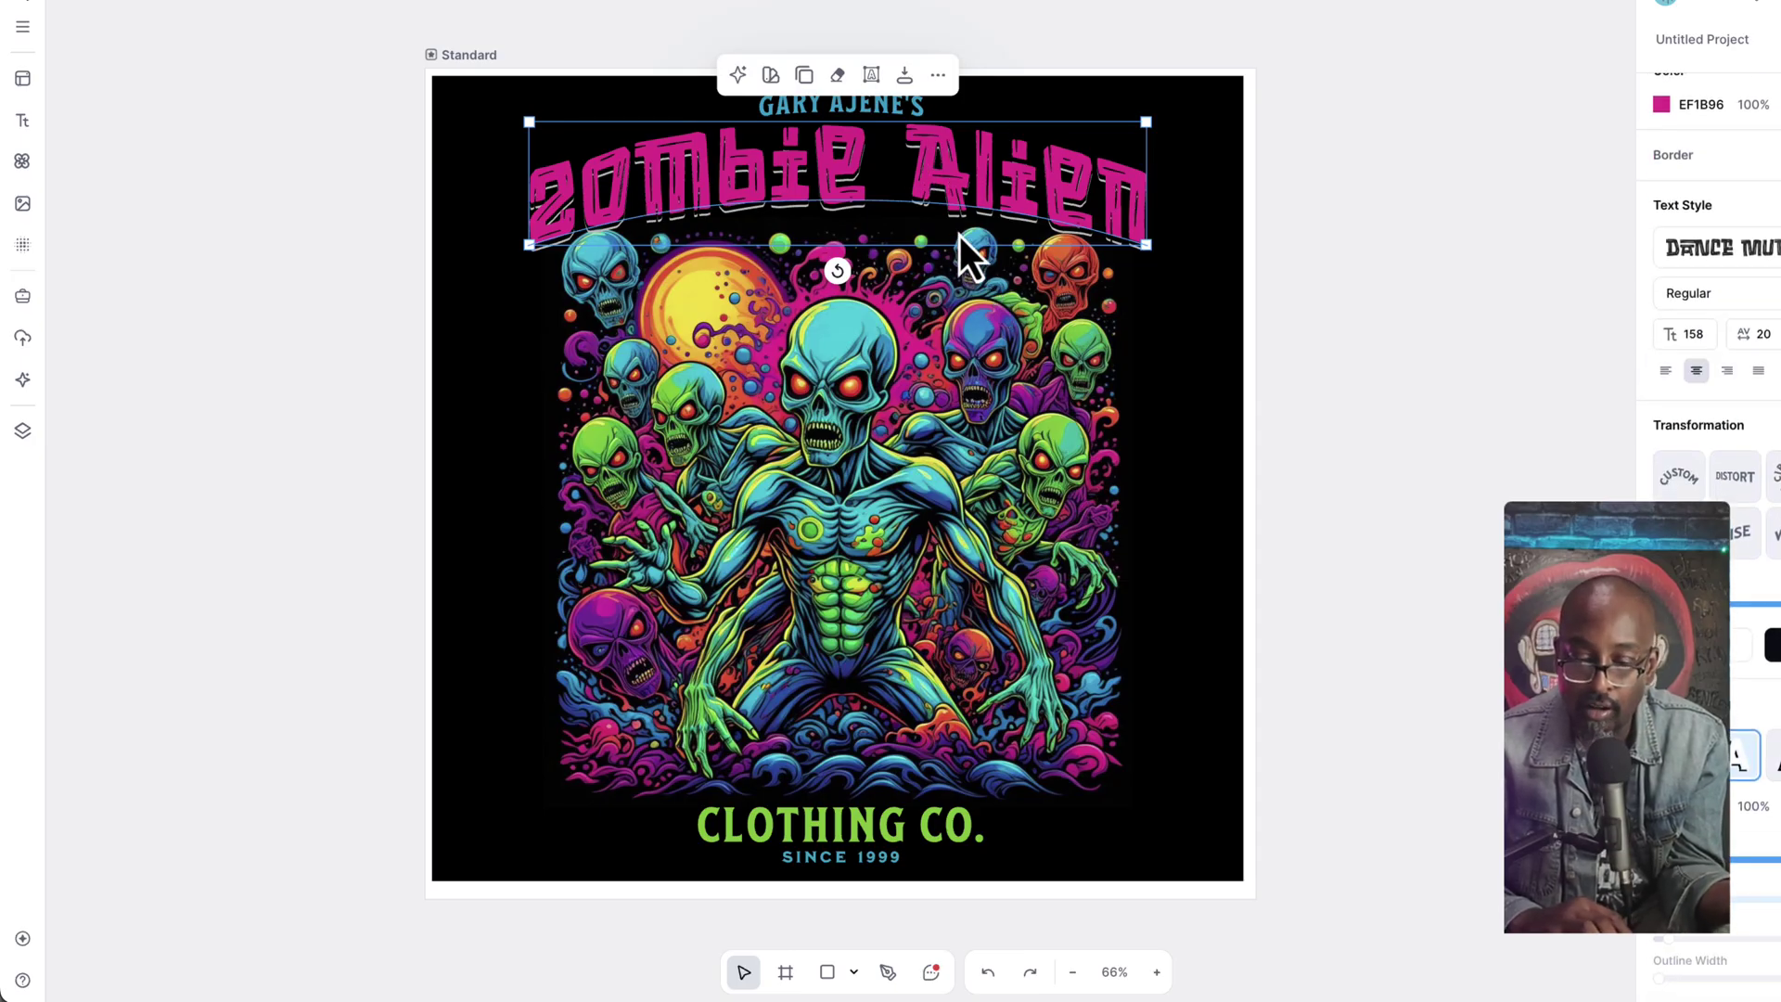
{"action": "left_click", "coordinate": [907, 111]}
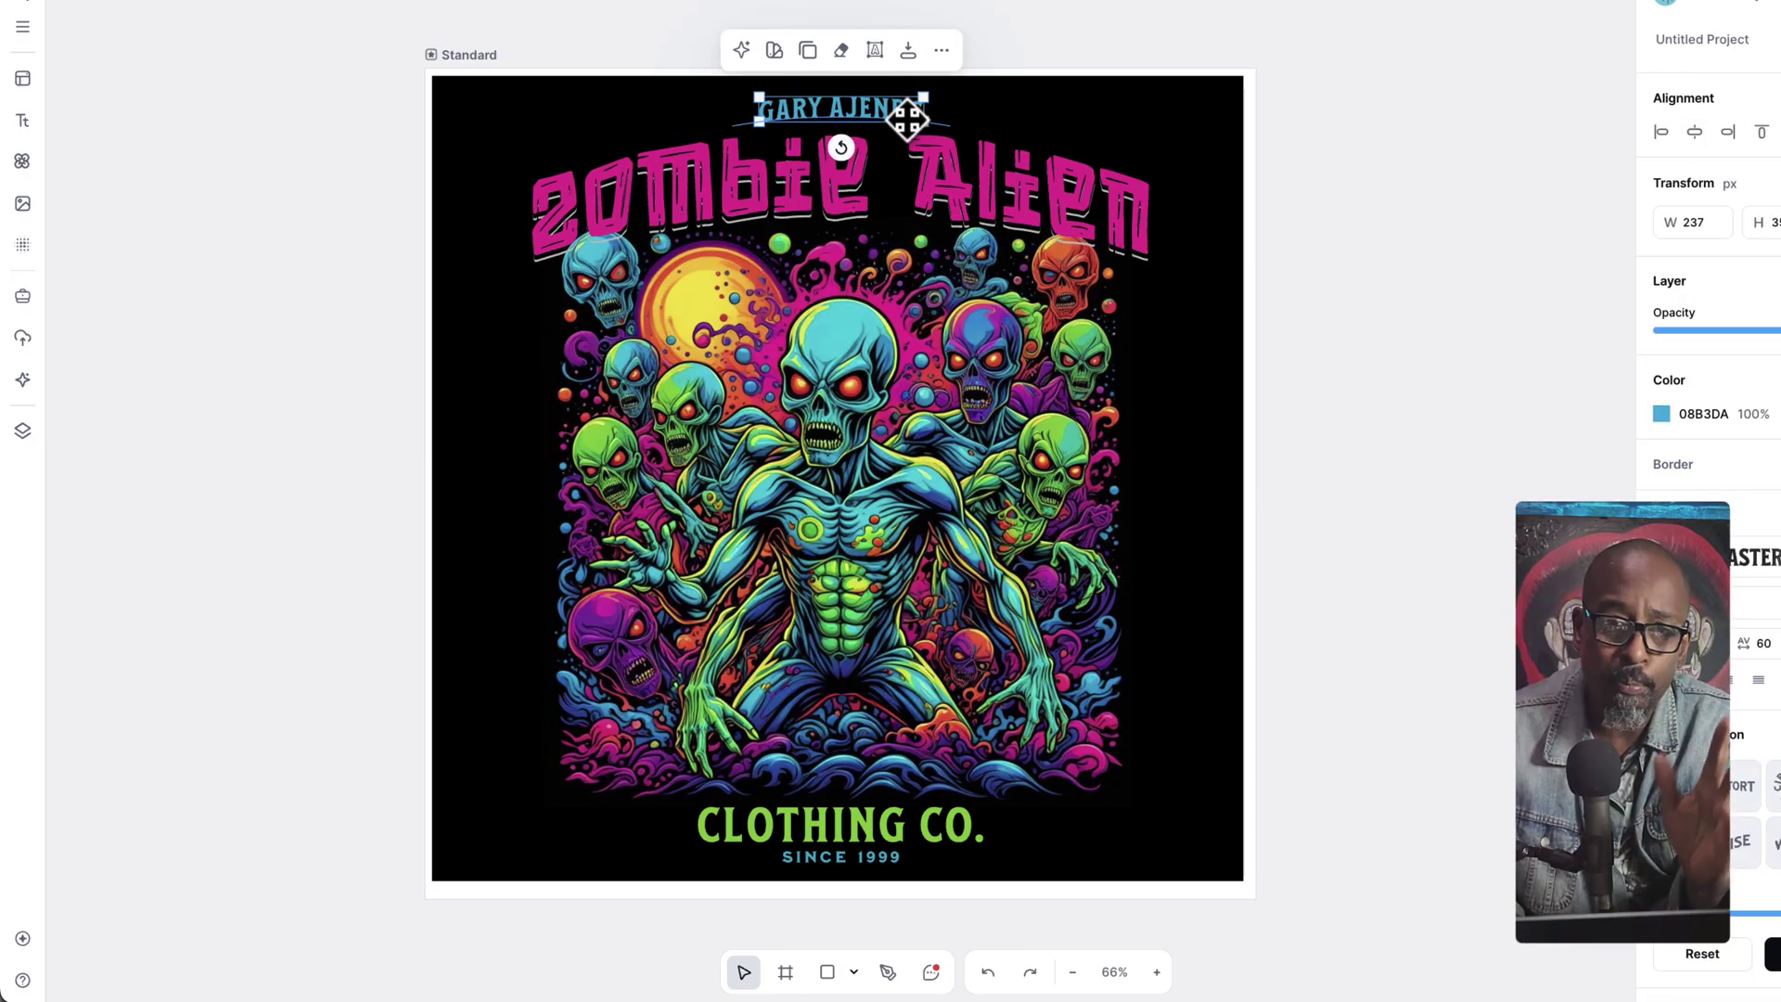
{"action": "left_click", "coordinate": [970, 176]}
{"action": "mouse_move", "coordinate": [982, 174]}
{"action": "left_mouse_down"}
{"action": "mouse_move", "coordinate": [985, 190]}
{"action": "mouse_move", "coordinate": [964, 162]}
{"action": "left_mouse_up"}
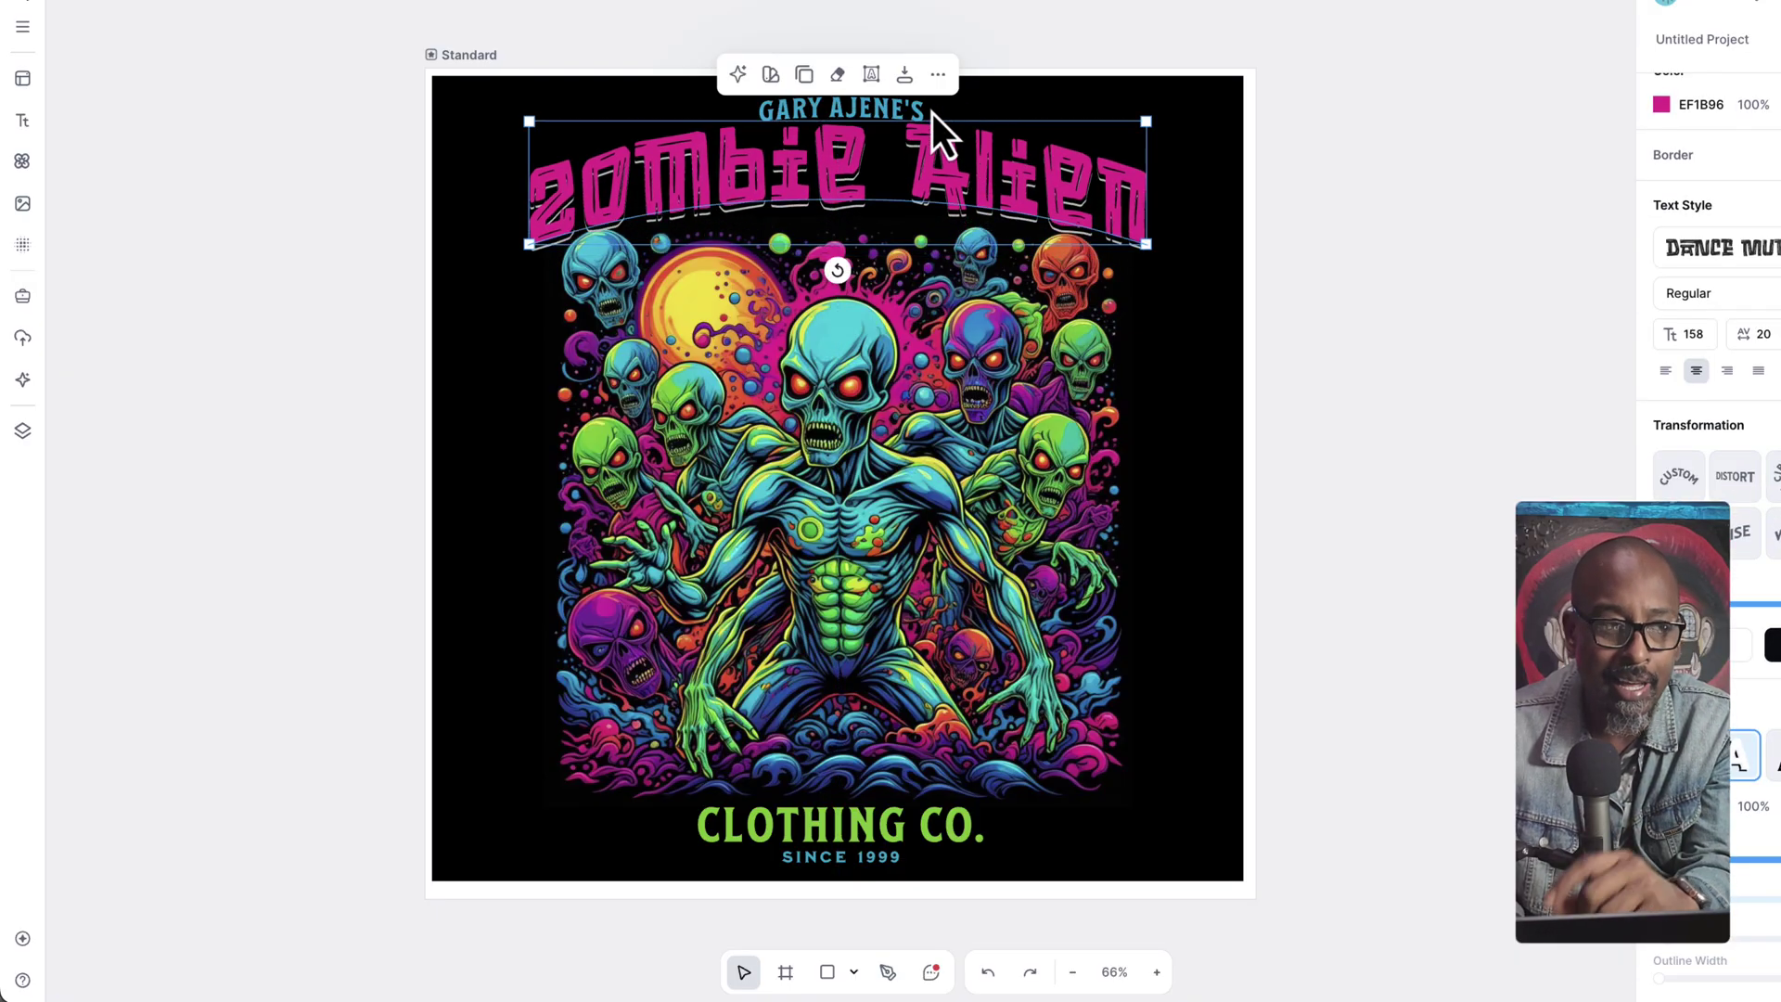
{"action": "left_click", "coordinate": [887, 114]}
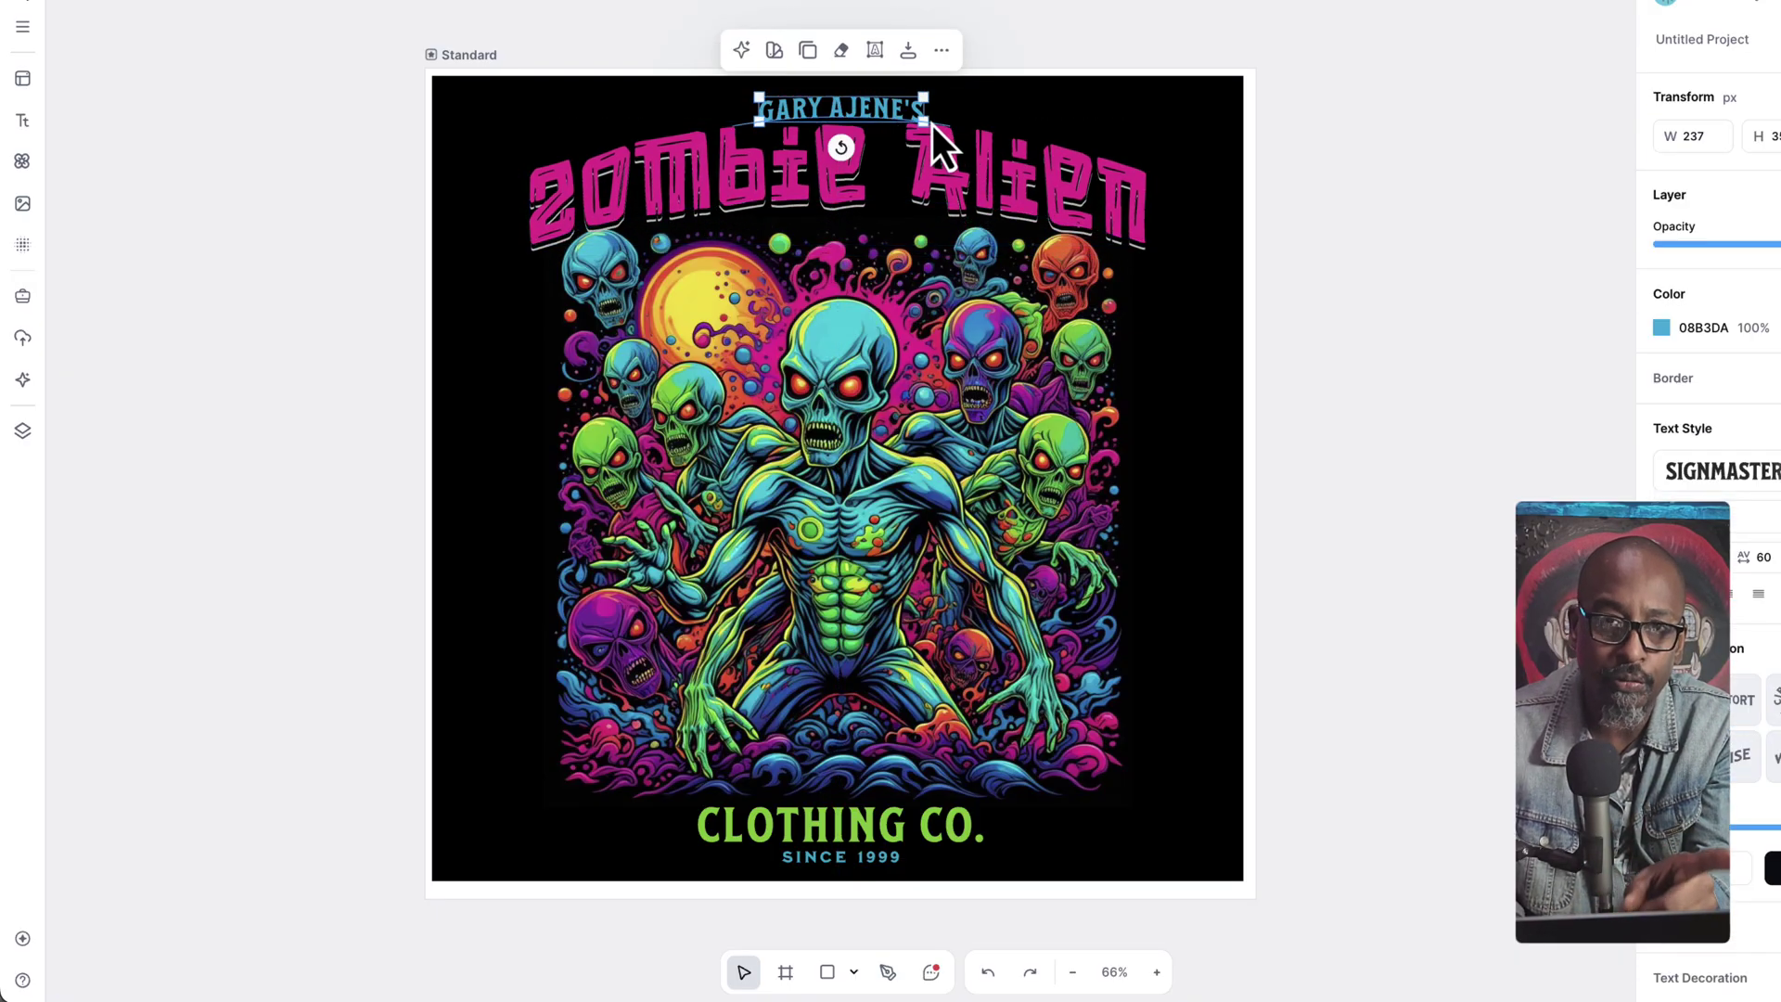